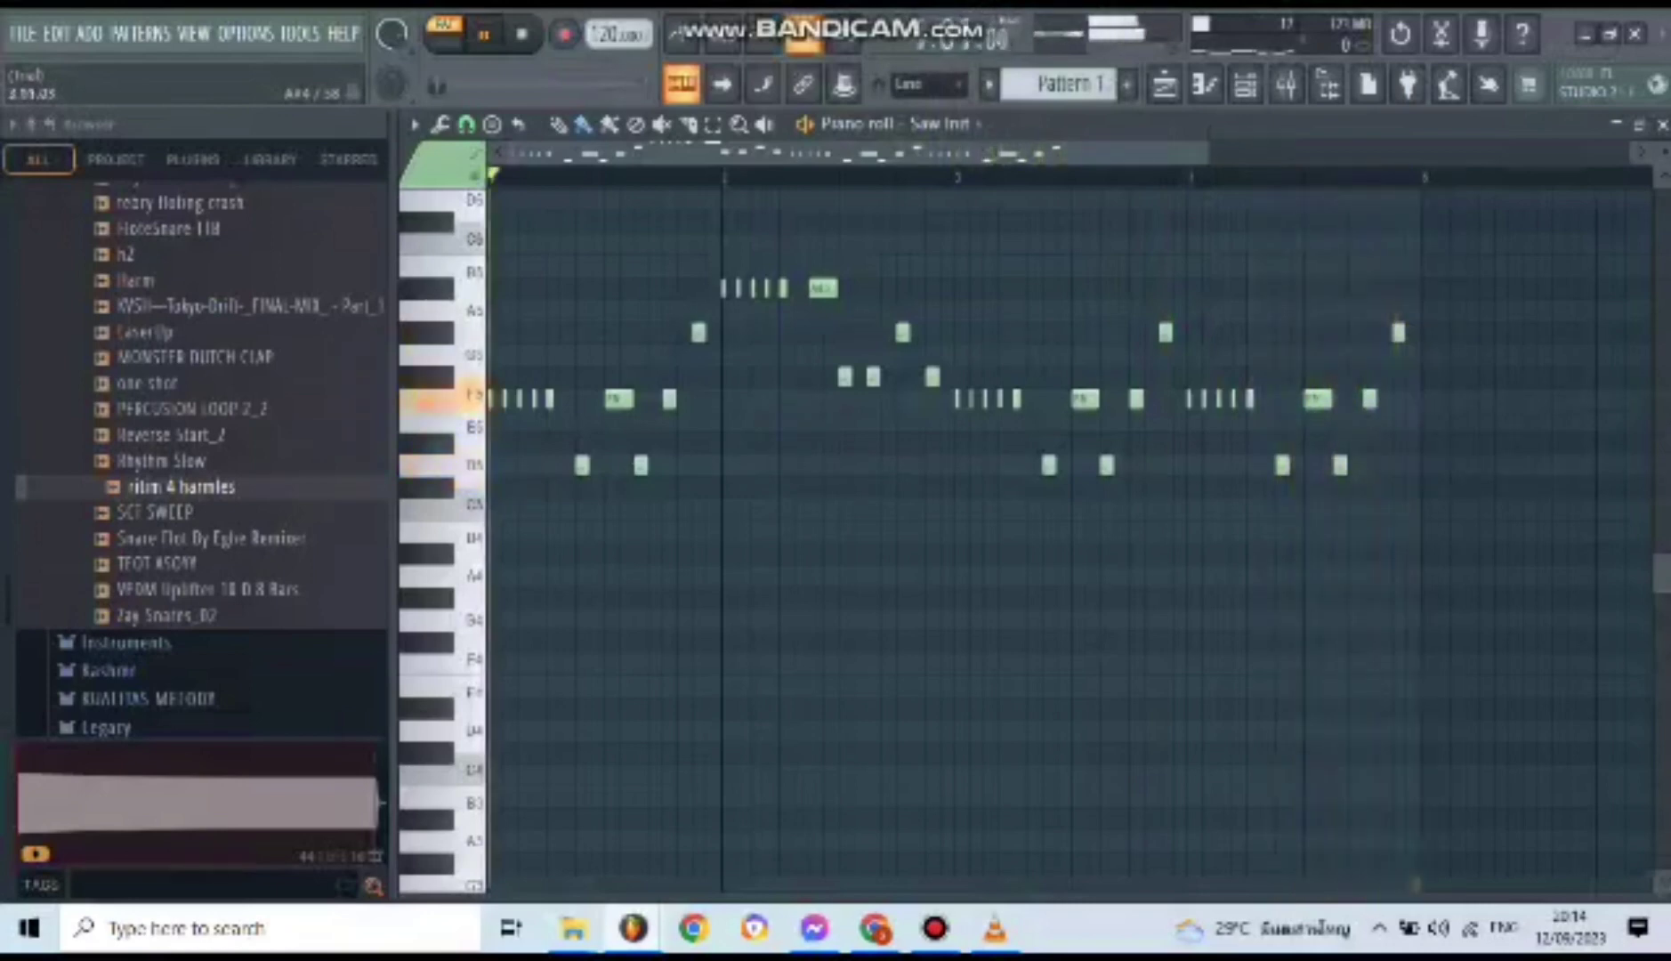
- Stop playback, solo track 2 in the playlist, and open its Pattern 2 clip in the piano roll
{"action": "key", "text": "space"}
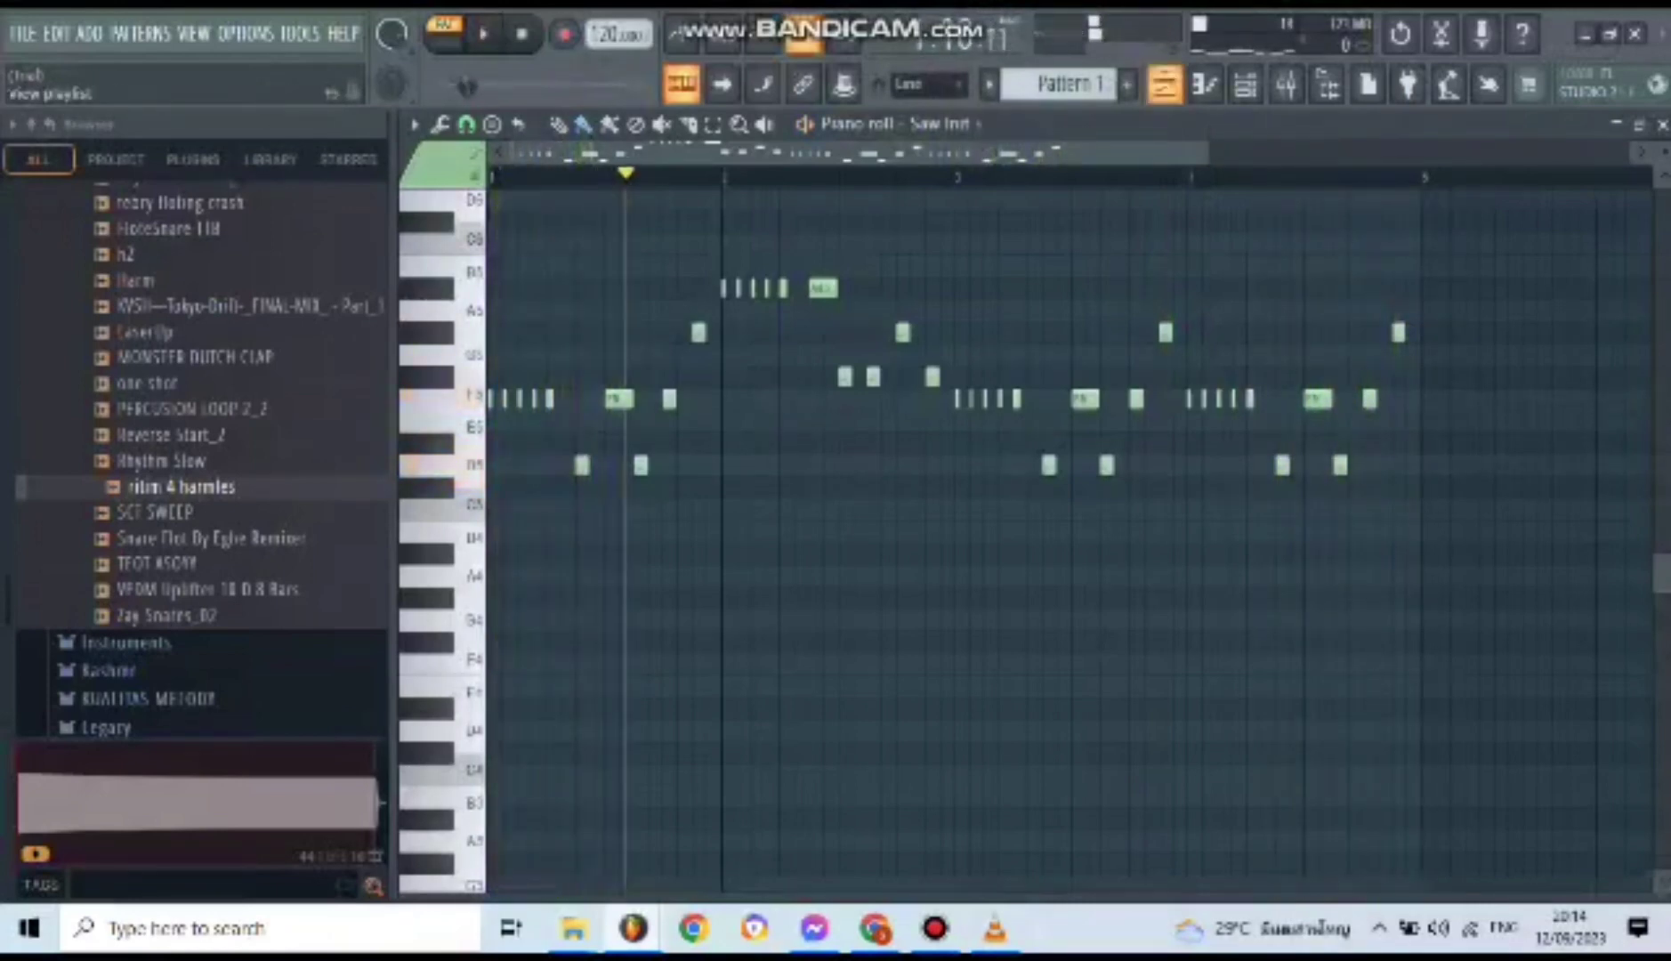
{"action": "left_click", "coordinate": [682, 83]}
{"action": "right_click", "coordinate": [707, 315]}
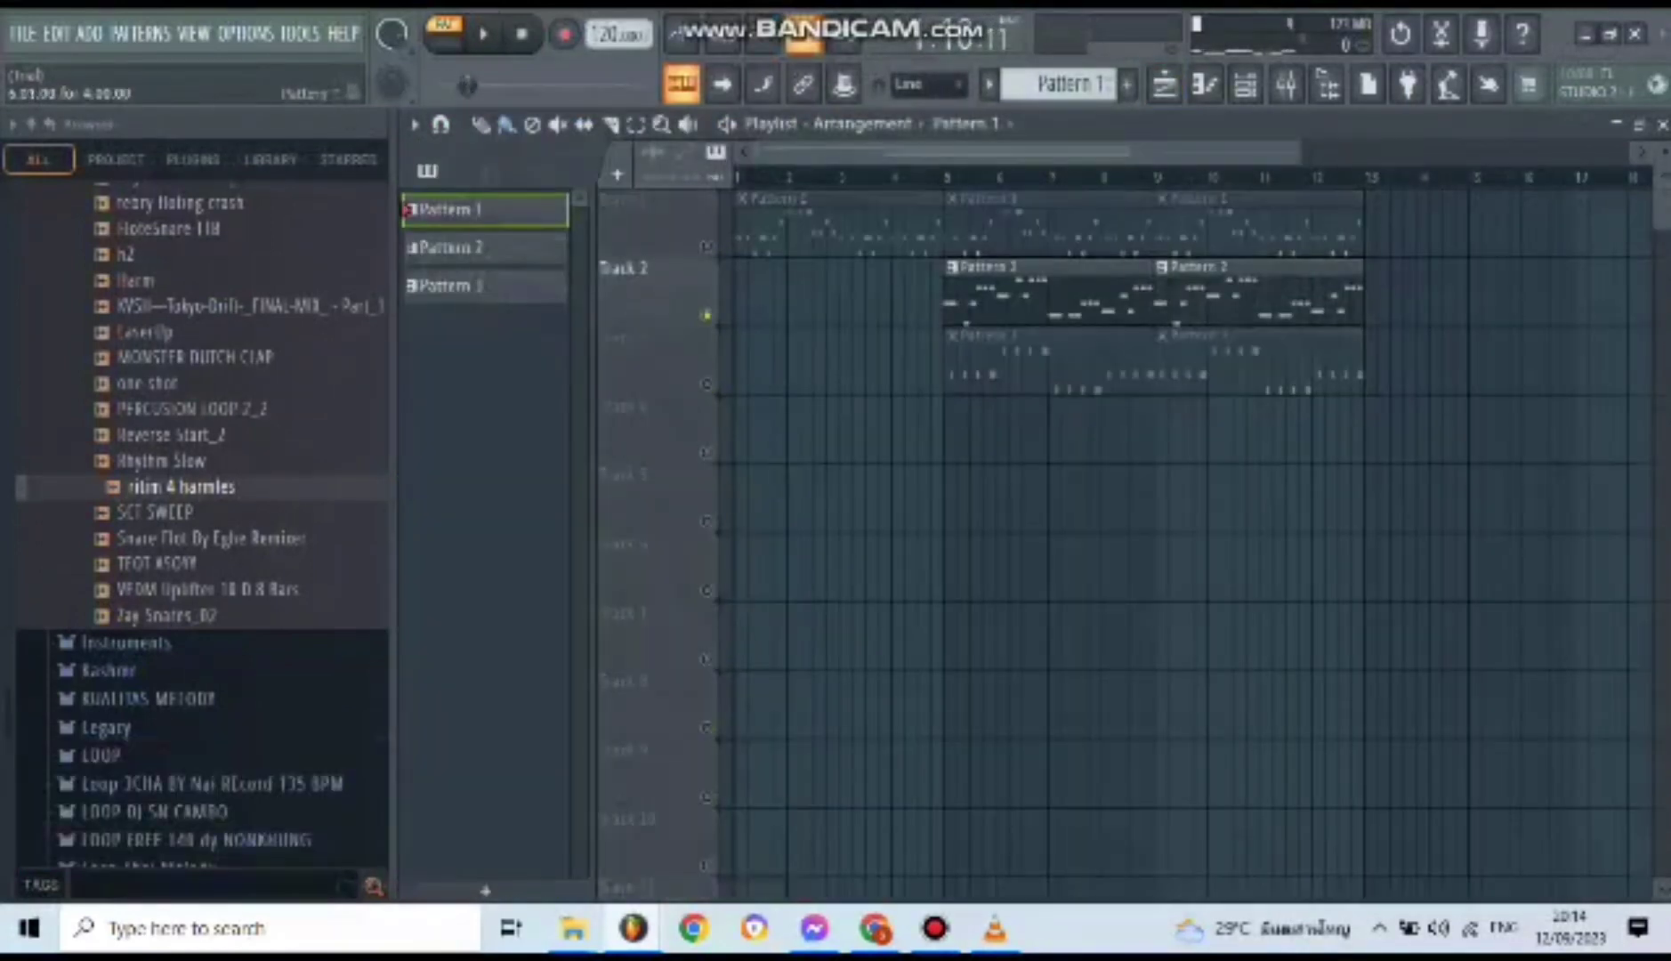
{"action": "left_click", "coordinate": [957, 177]}
{"action": "double_click", "coordinate": [975, 283]}
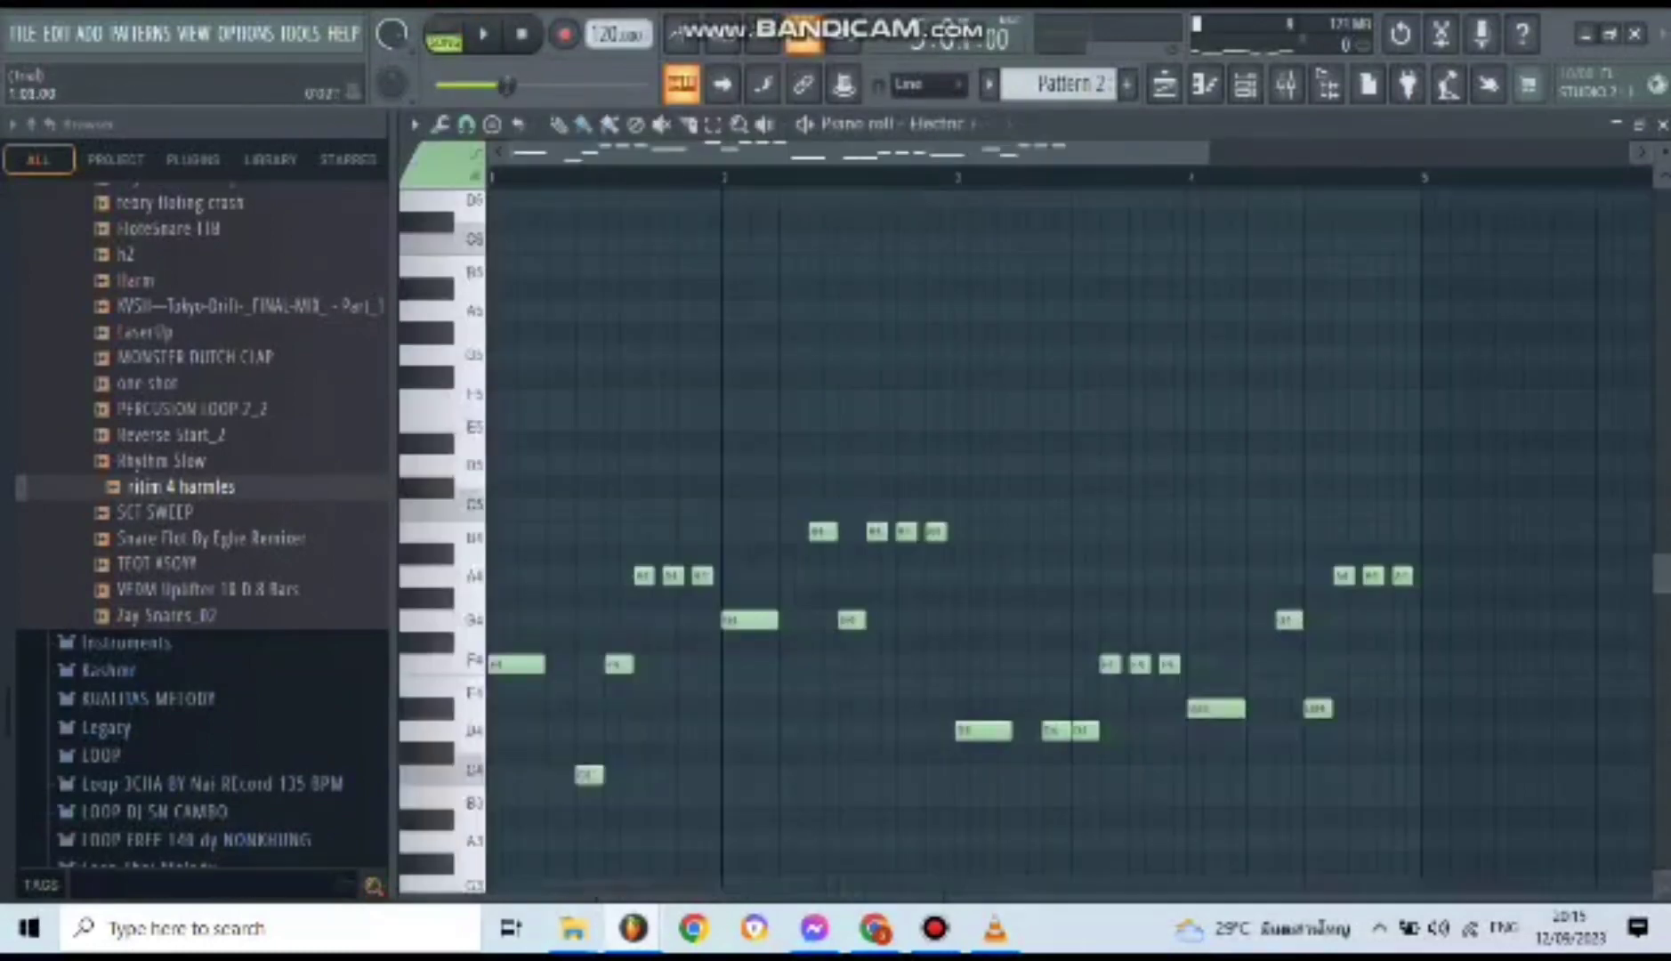
- Play Pattern 2 on its own in pattern mode and review its Electric notes in the piano roll
{"action": "left_click", "coordinate": [444, 34]}
{"action": "left_click", "coordinate": [443, 34]}
{"action": "left_click", "coordinate": [483, 34]}
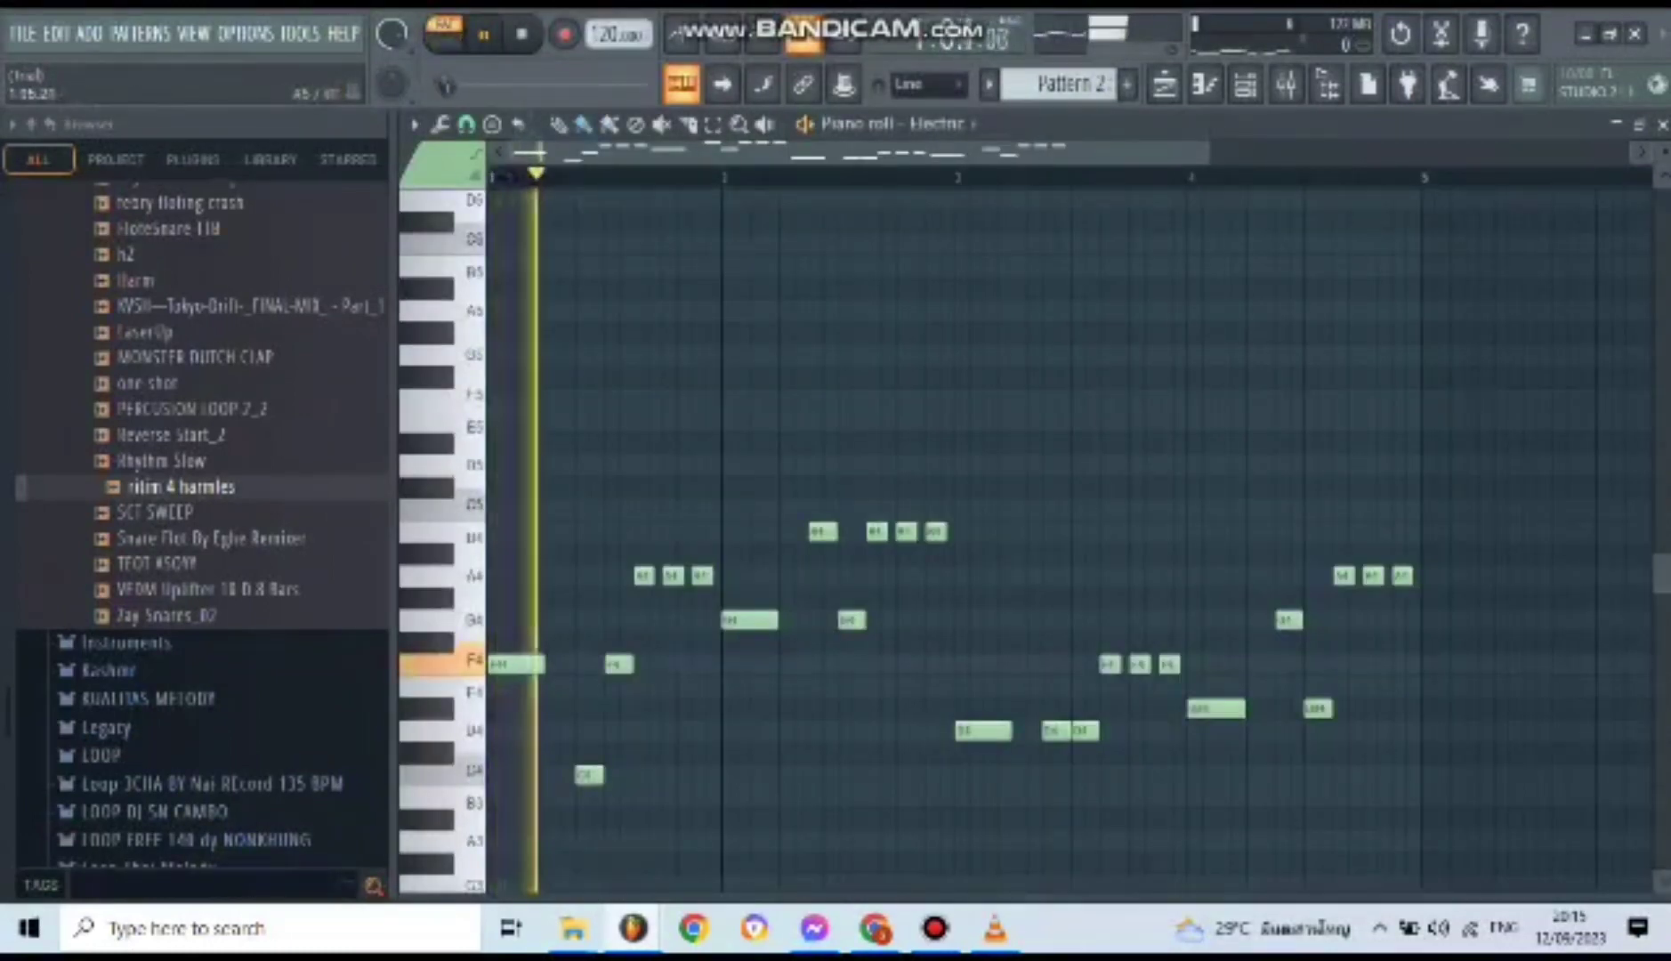
{"action": "scroll", "coordinate": [703, 534], "scroll_direction": "down", "scroll_amount": 1}
{"action": "scroll", "coordinate": [711, 533], "scroll_direction": "down", "scroll_amount": 1}
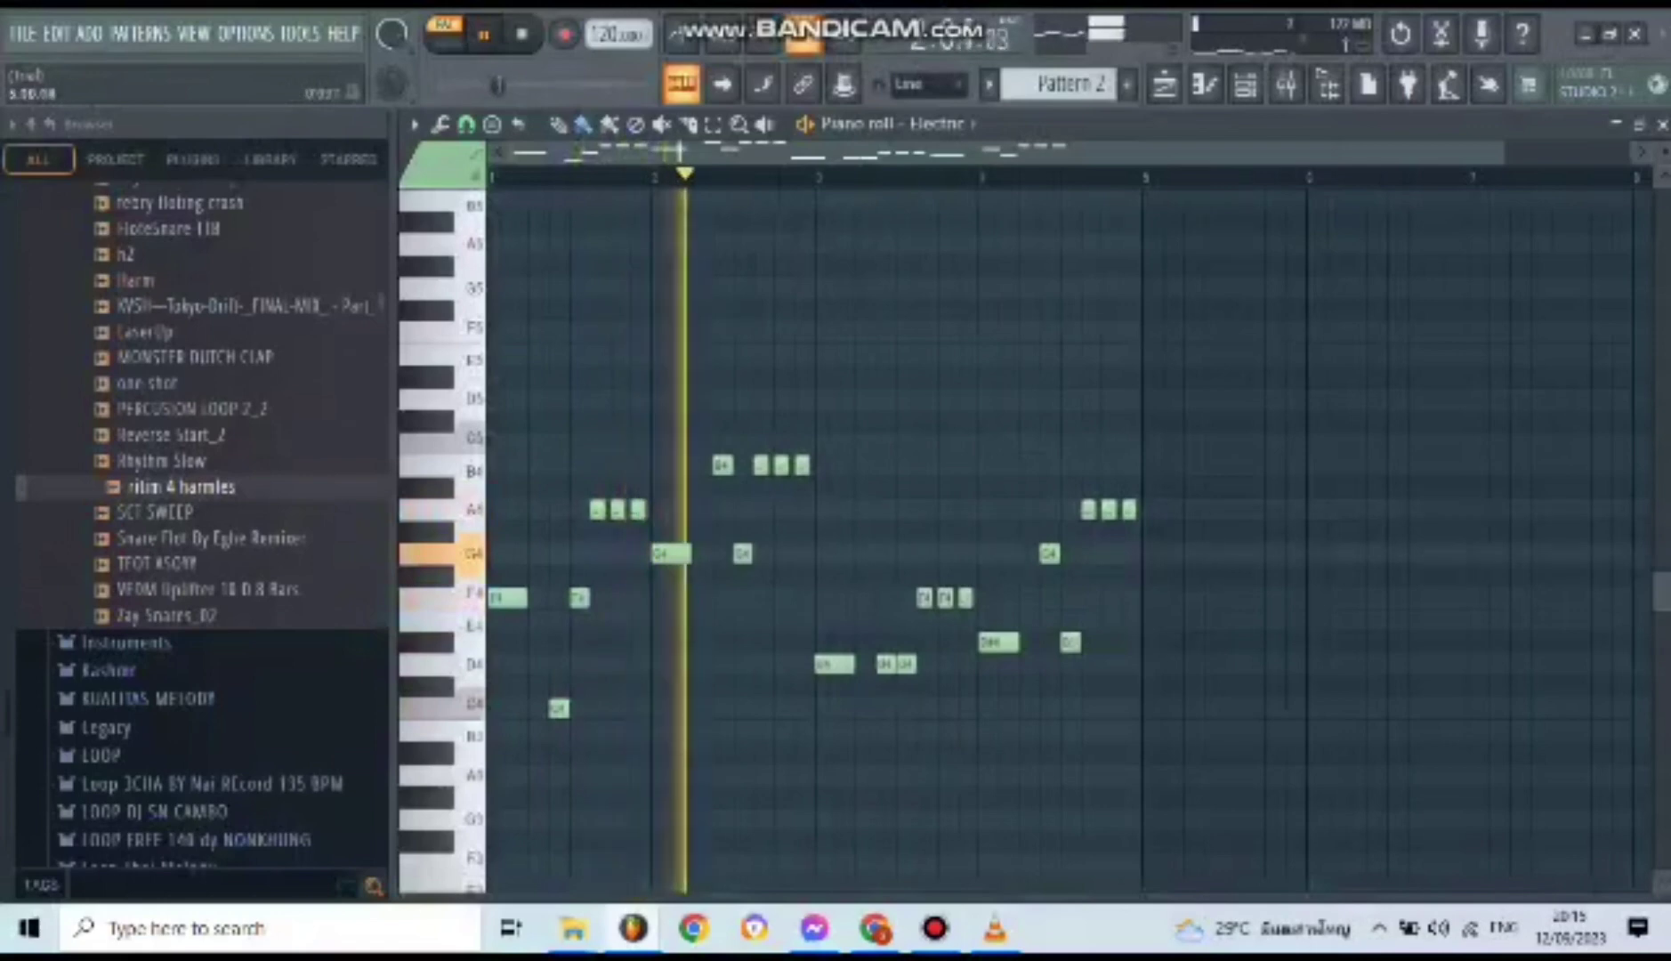
- Open Fruity Parametric EQ 2 on the mixer insert of the Electric channel
{"action": "key", "text": "F6"}
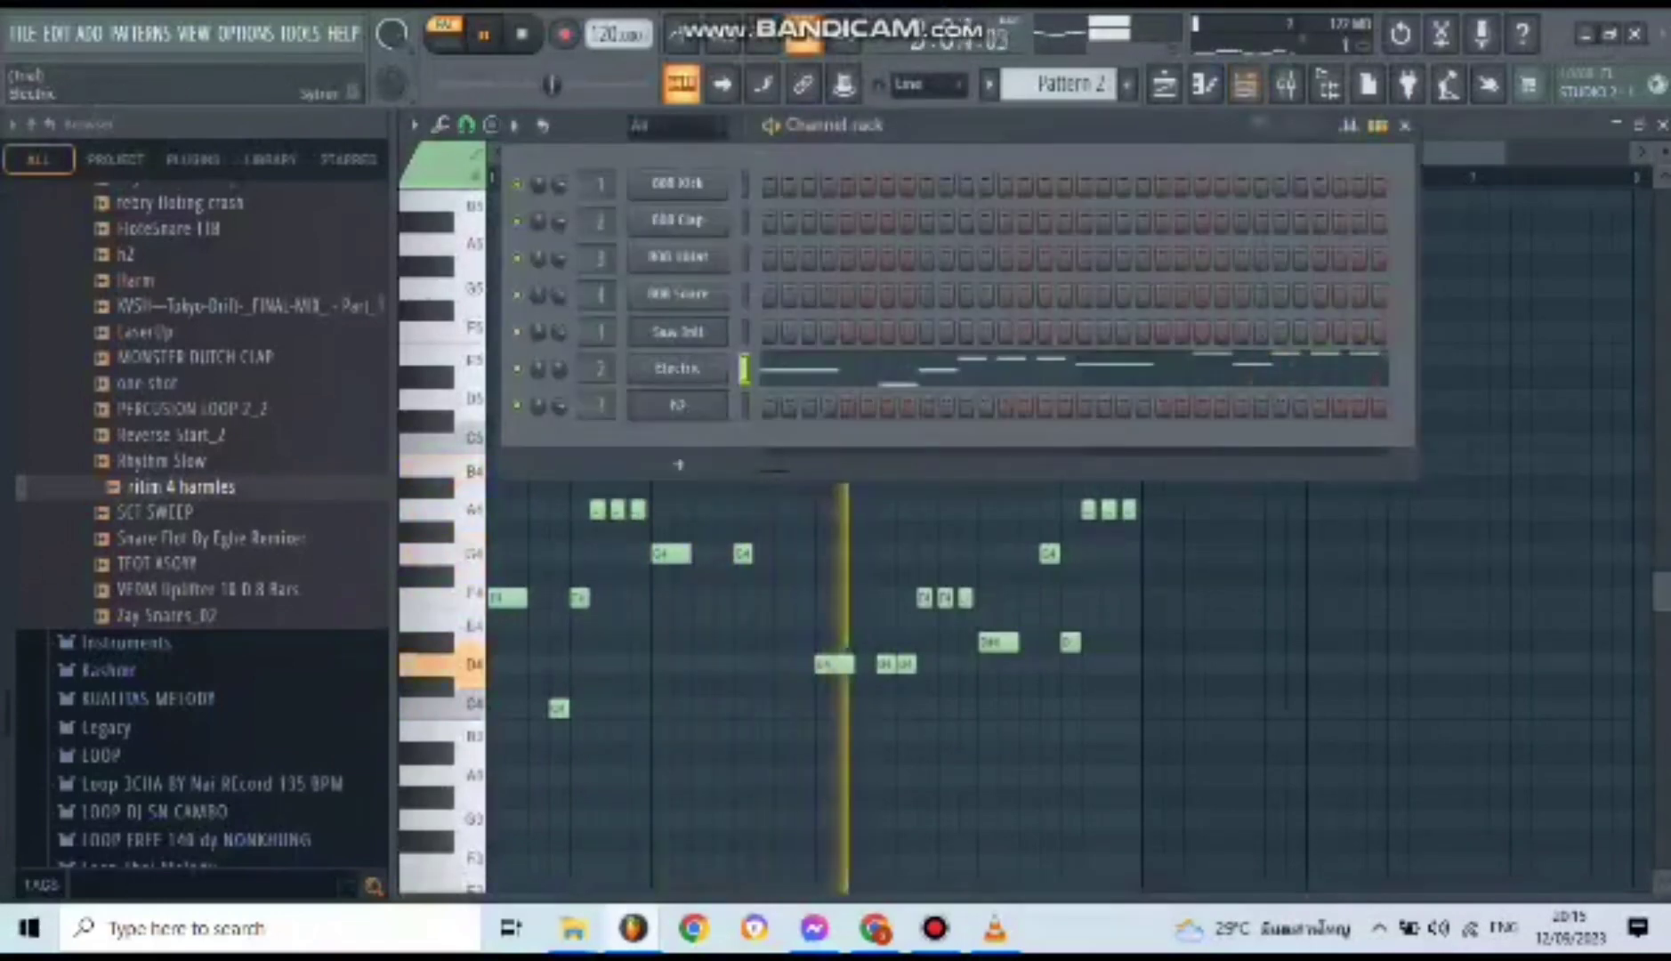
{"action": "left_click", "coordinate": [678, 368]}
{"action": "key", "text": "F9"}
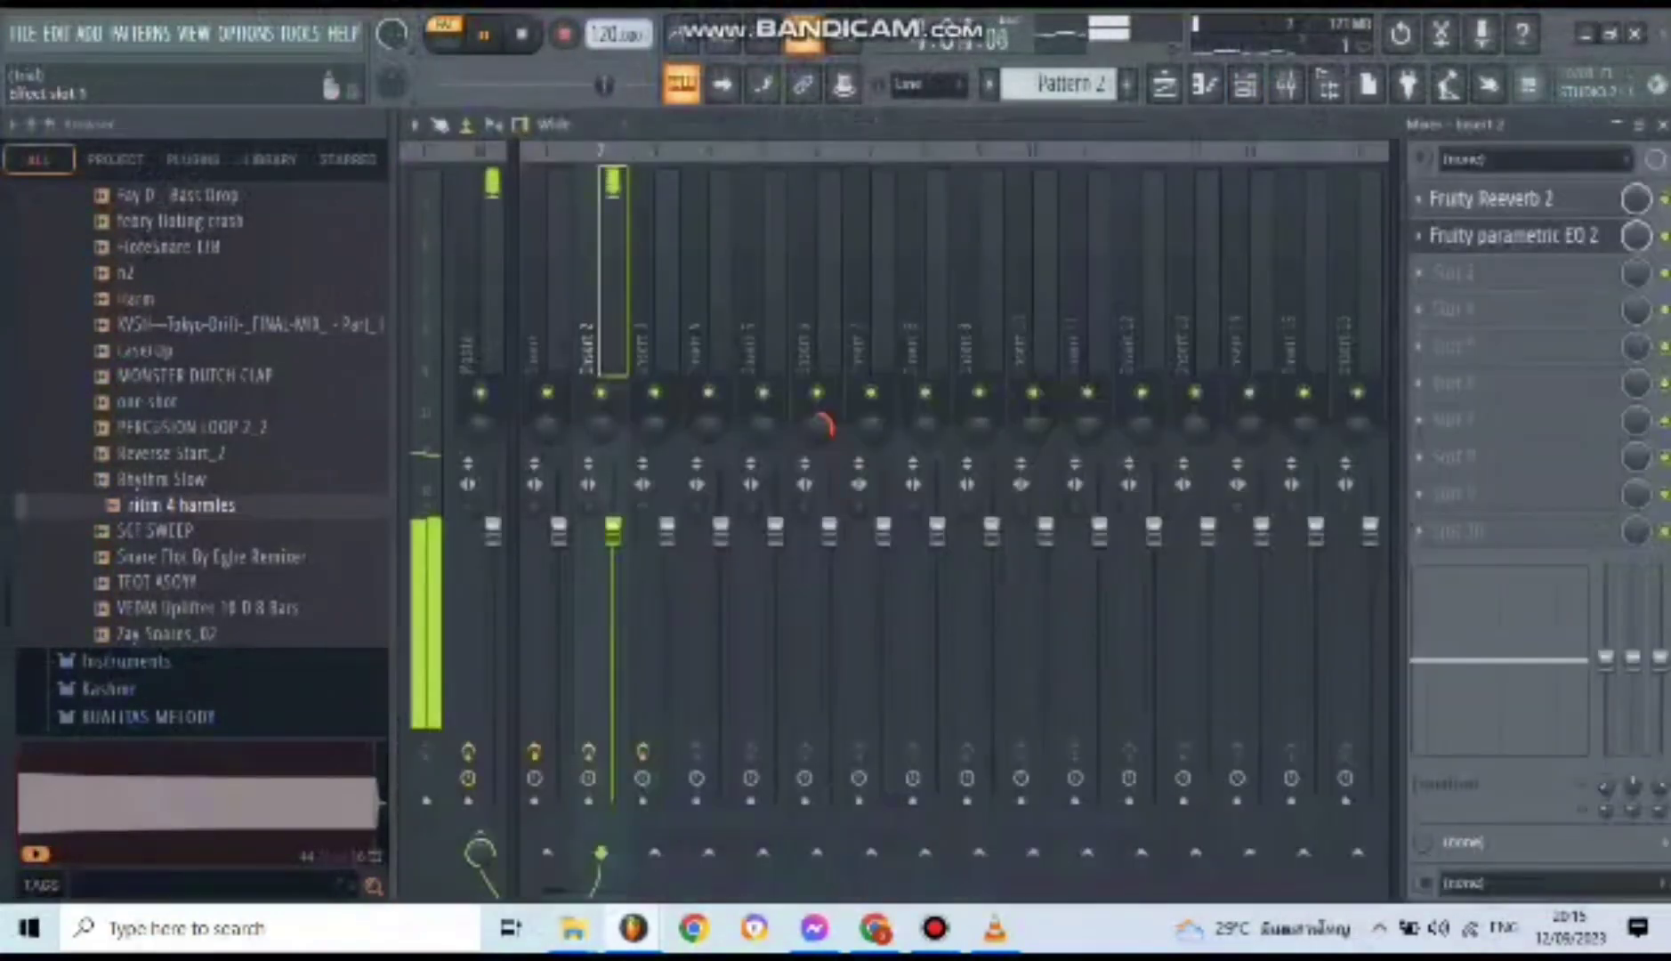
{"action": "left_click", "coordinate": [1513, 236]}
{"action": "left_click_drag", "start_coordinate": [979, 463], "coordinate": [948, 288]}
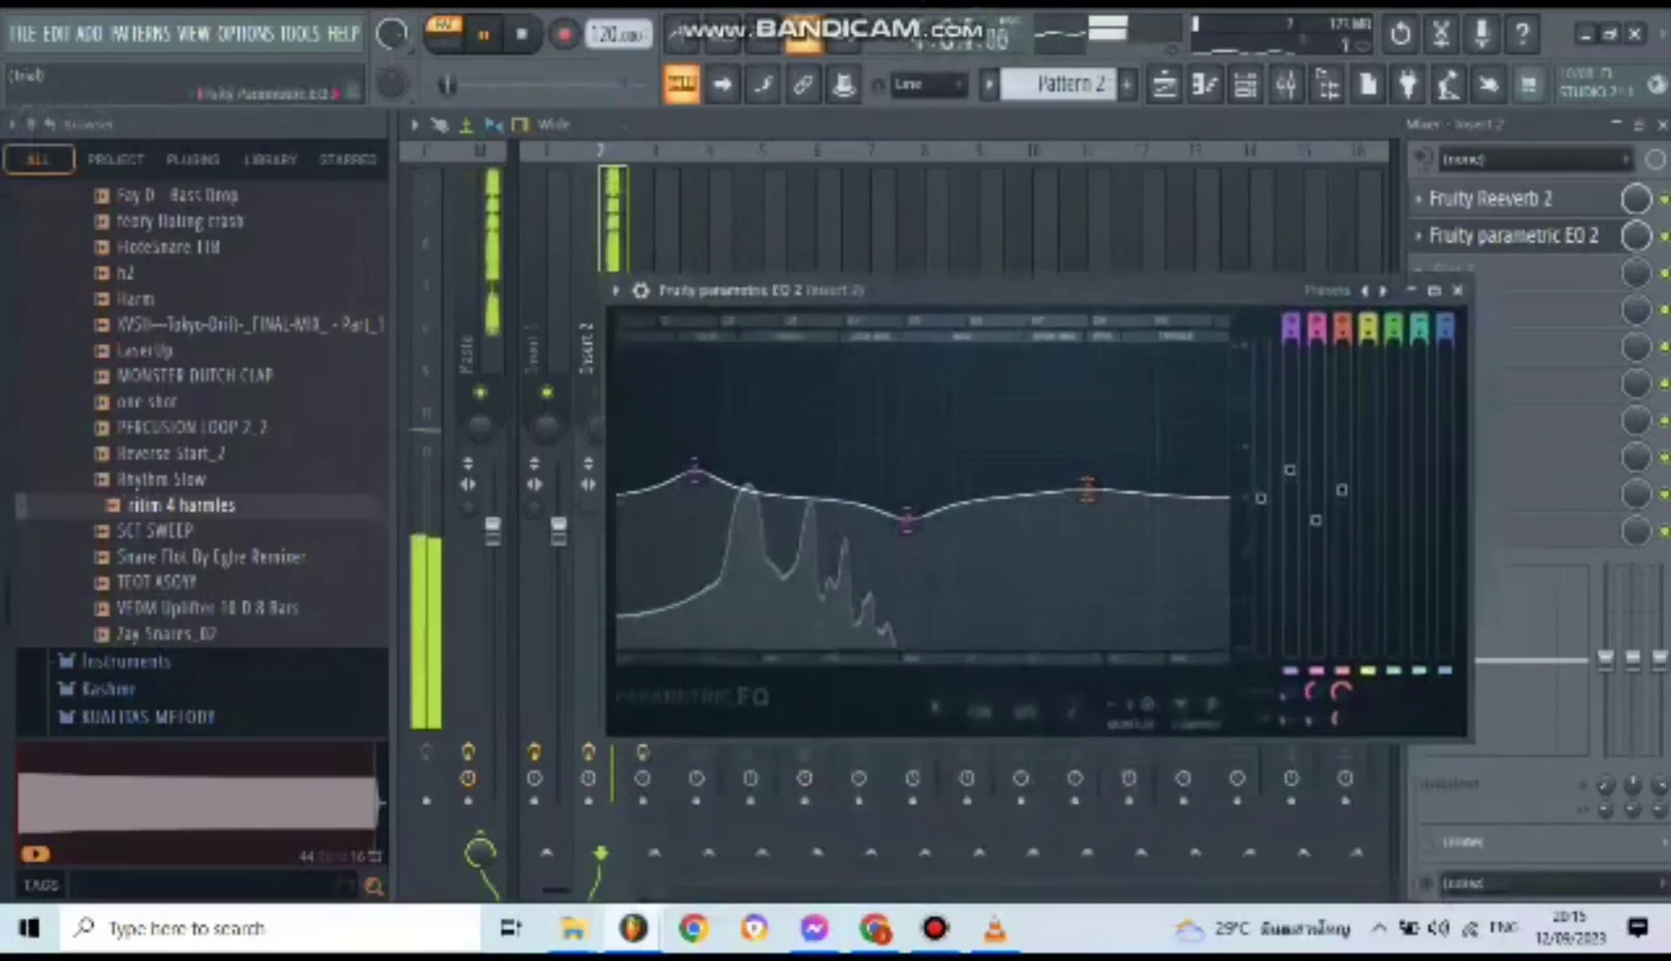
- Adjust the EQ's 48 Hz band 1 boost, deepen the band 2 cut at 532 Hz, and level band 3 to the flat line
{"action": "left_click_drag", "start_coordinate": [694, 468], "coordinate": [694, 447]}
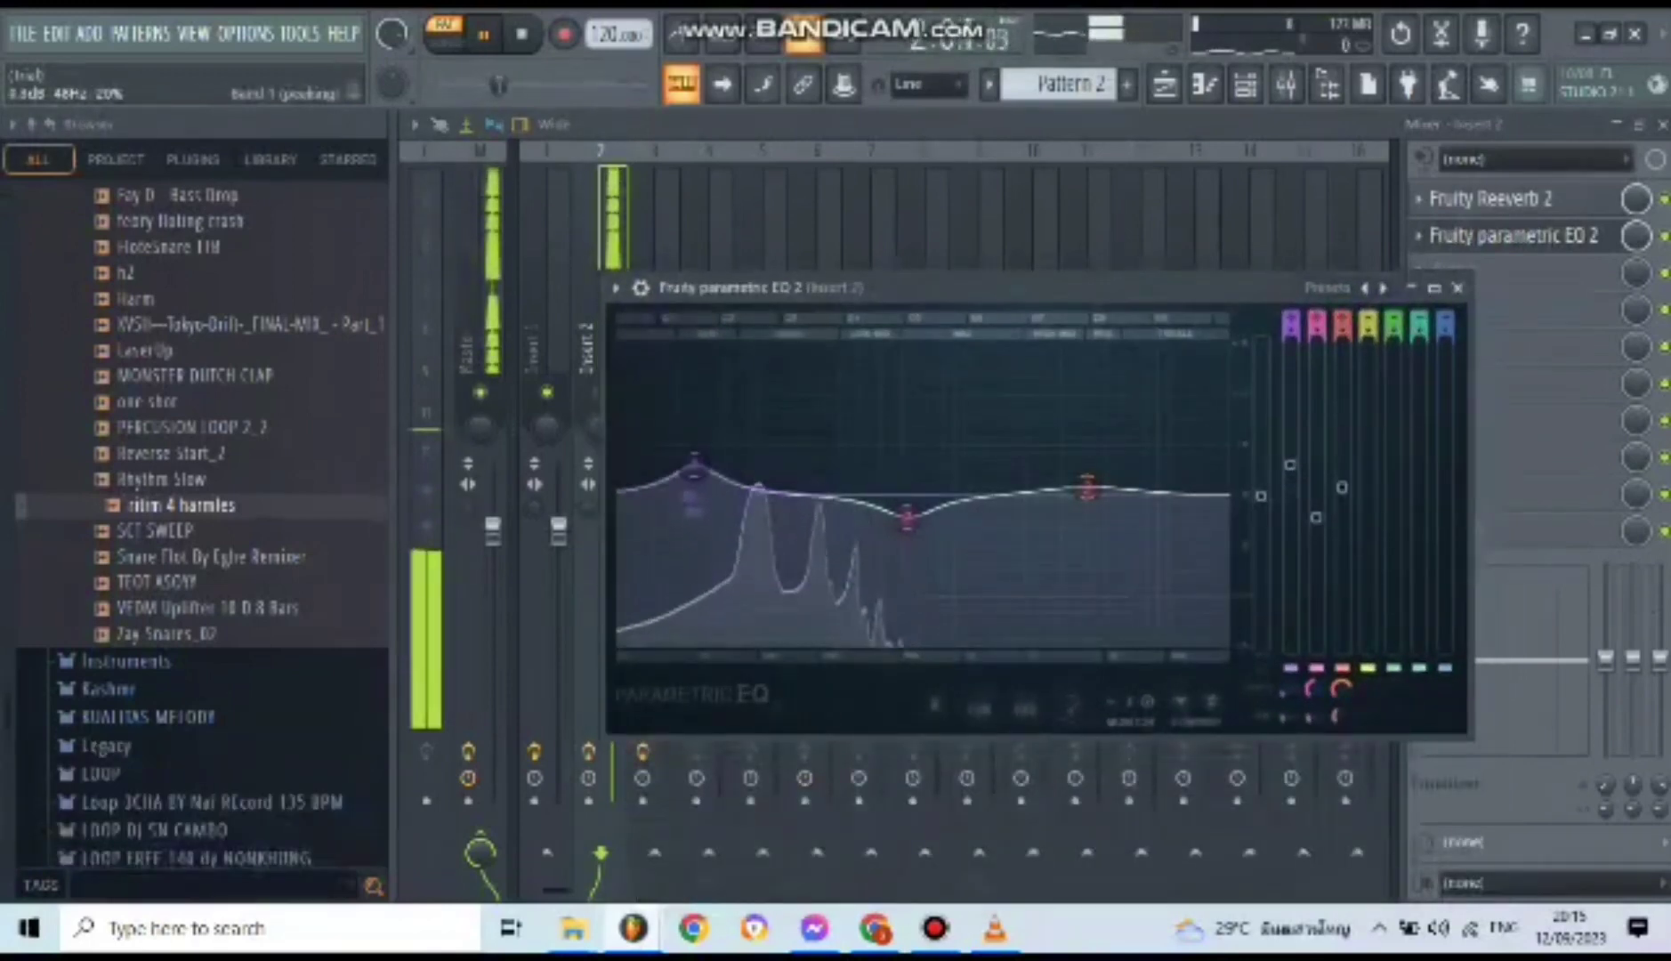
{"action": "mouse_move", "coordinate": [907, 516]}
{"action": "left_mouse_down"}
{"action": "mouse_move", "coordinate": [907, 570]}
{"action": "mouse_move", "coordinate": [908, 545]}
{"action": "left_mouse_up"}
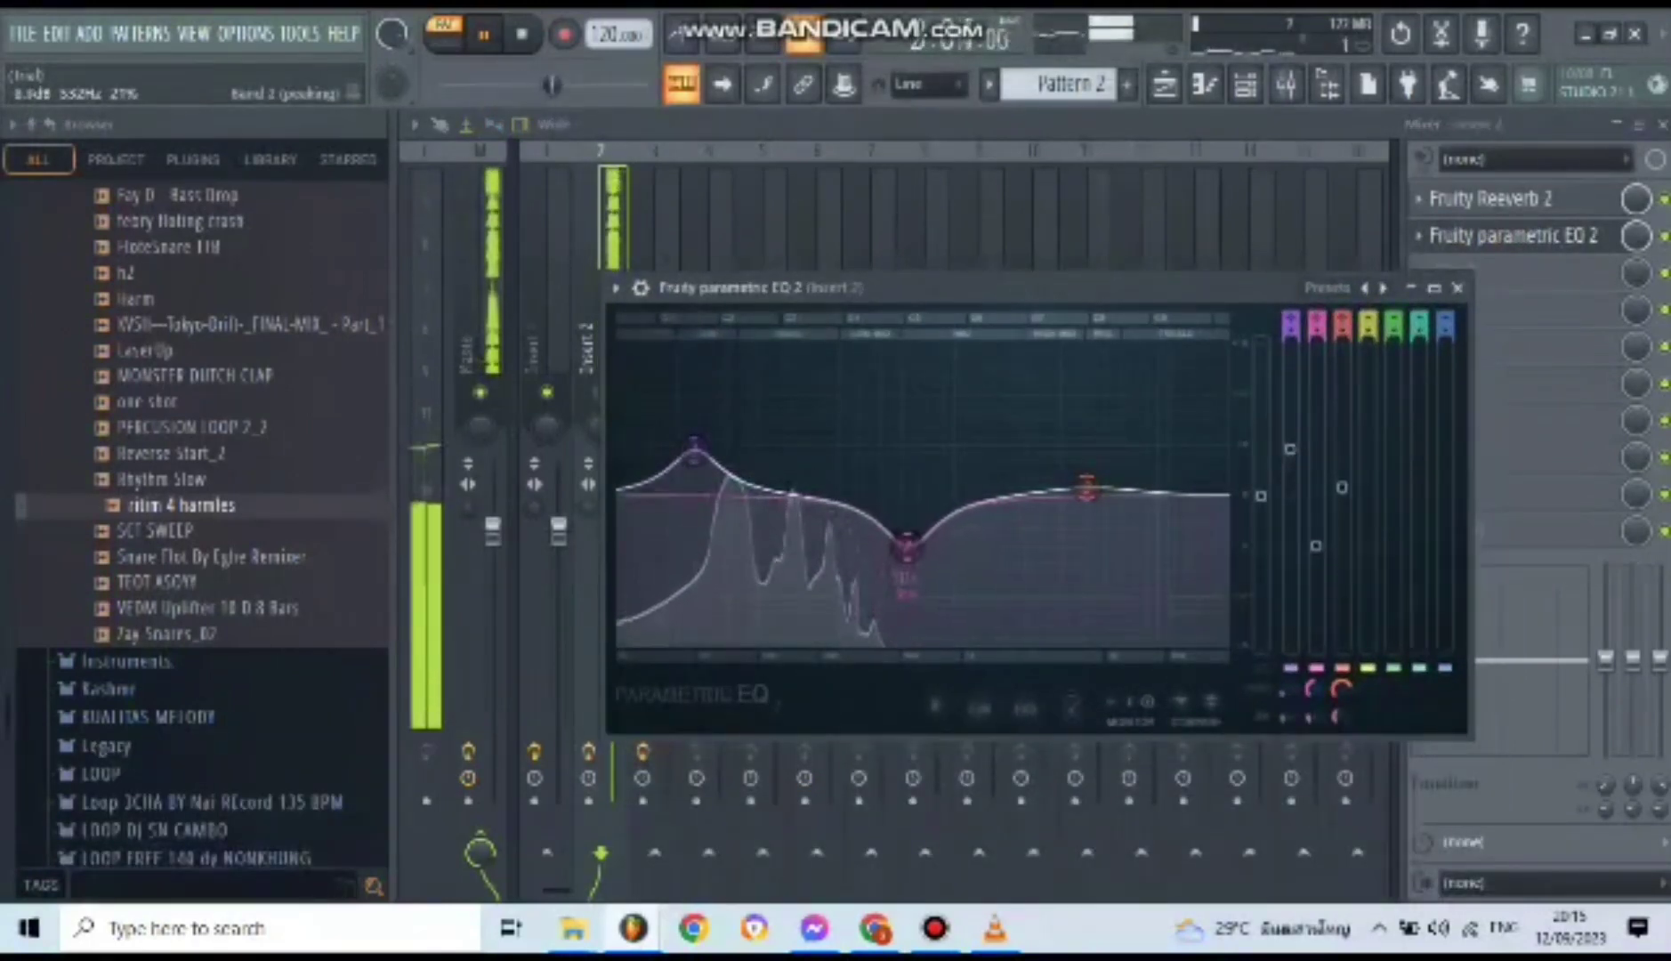
{"action": "left_click_drag", "start_coordinate": [1086, 488], "coordinate": [1086, 495]}
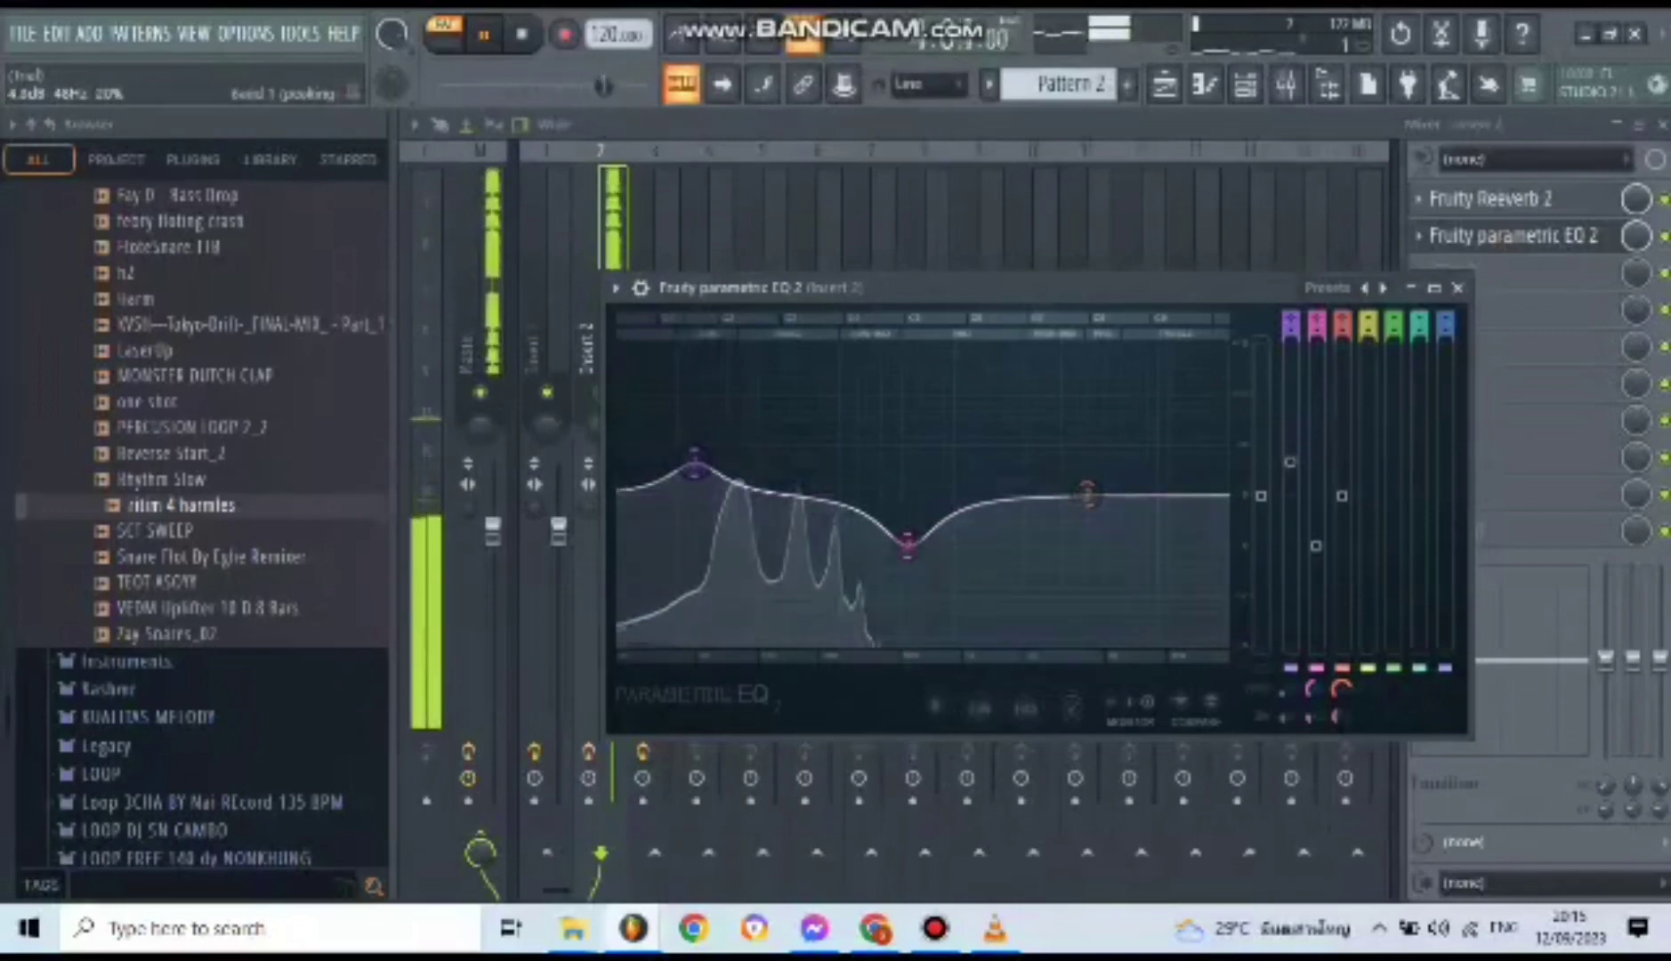
- Return to the playlist in song mode, solo track 3, and play it from bar 5
{"action": "key", "text": "F5"}
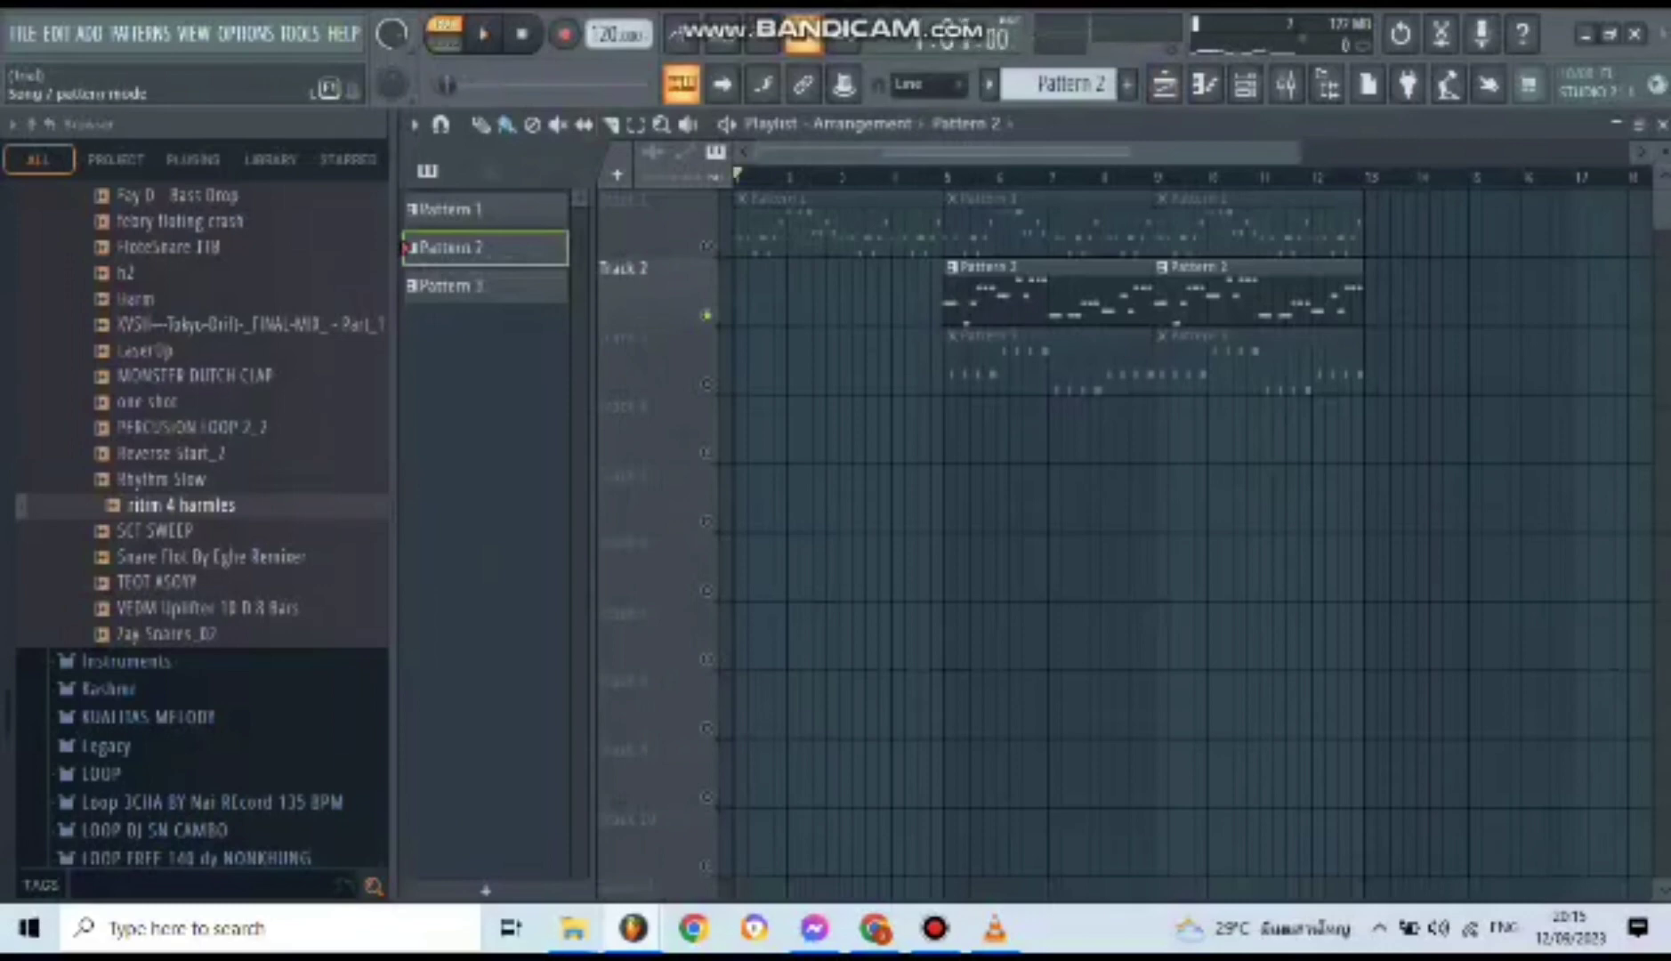
{"action": "left_click", "coordinate": [444, 34]}
{"action": "left_click", "coordinate": [707, 383]}
{"action": "left_click", "coordinate": [708, 315]}
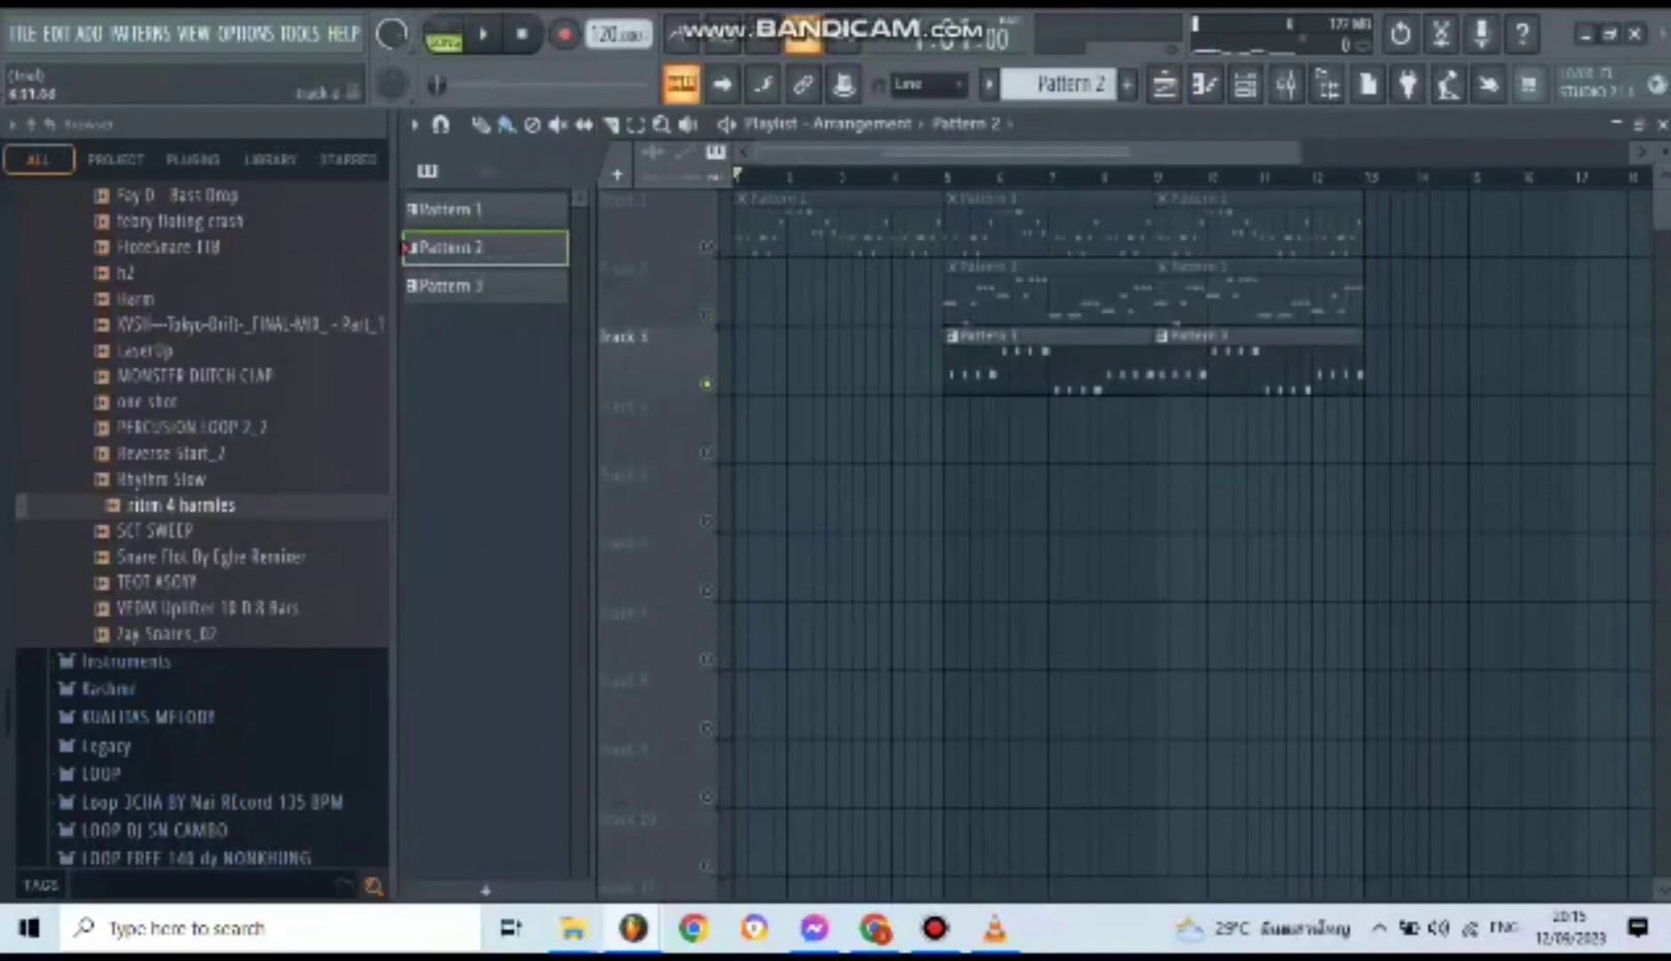
{"action": "left_click", "coordinate": [958, 175]}
{"action": "key", "text": "space"}
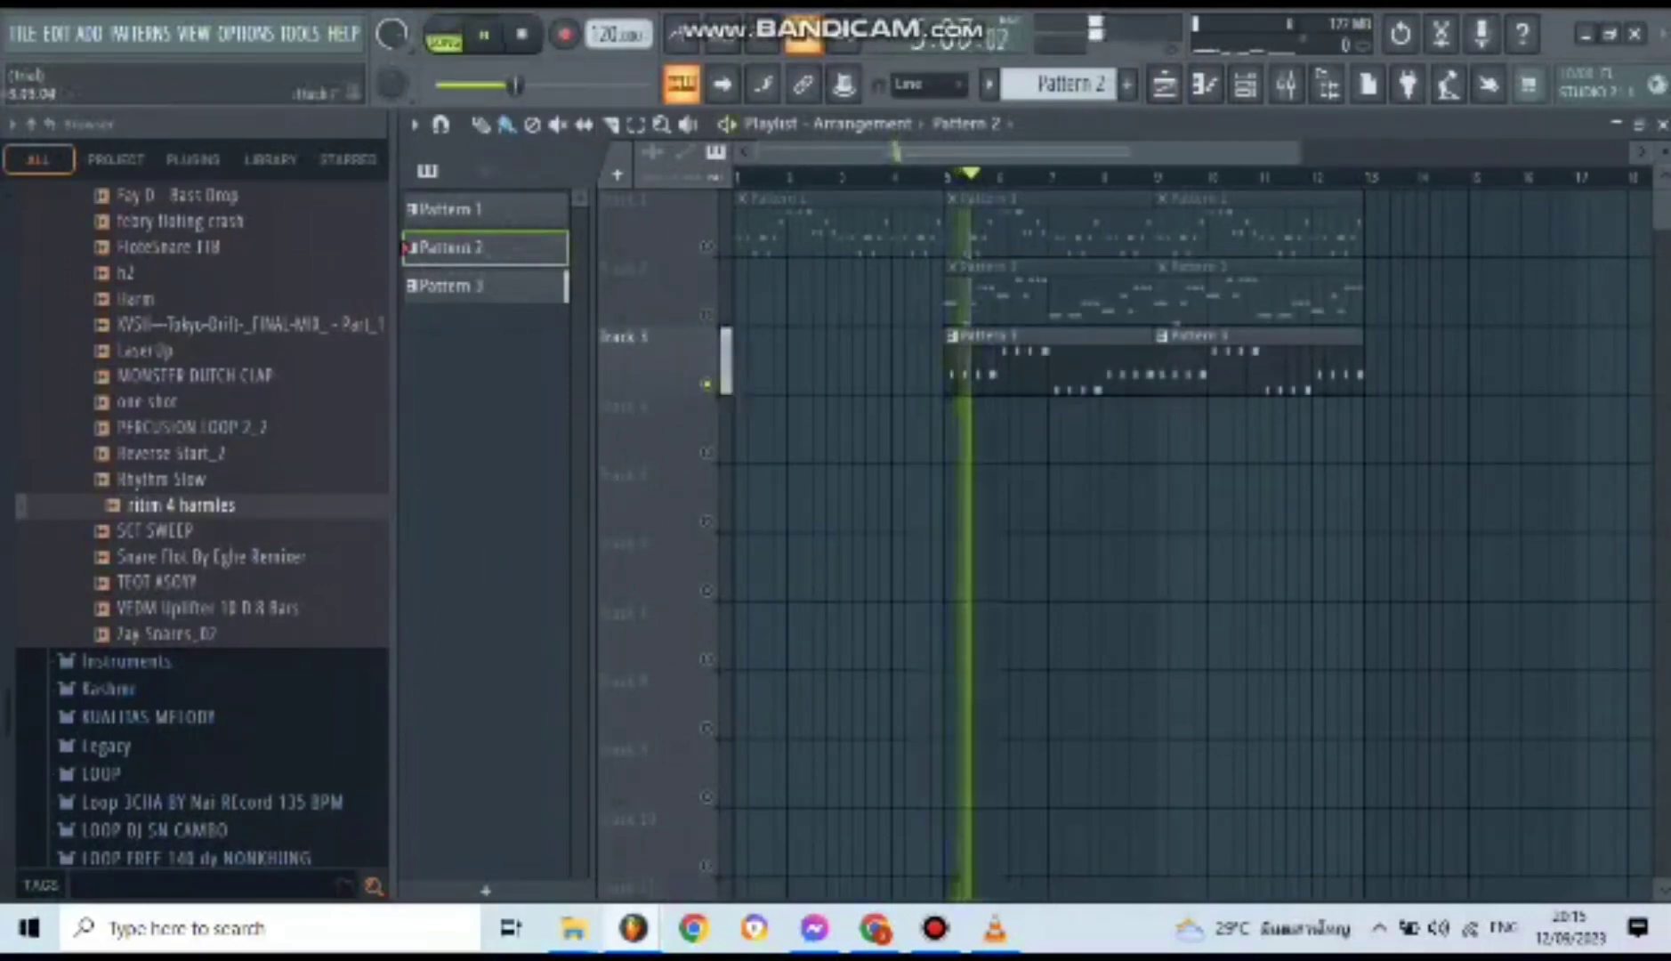
- Open the Pattern 3 clip in the piano roll, review its notes during playback, and pause
{"action": "double_click", "coordinate": [1187, 335]}
{"action": "scroll", "coordinate": [1192, 320], "scroll_direction": "down", "scroll_amount": 1}
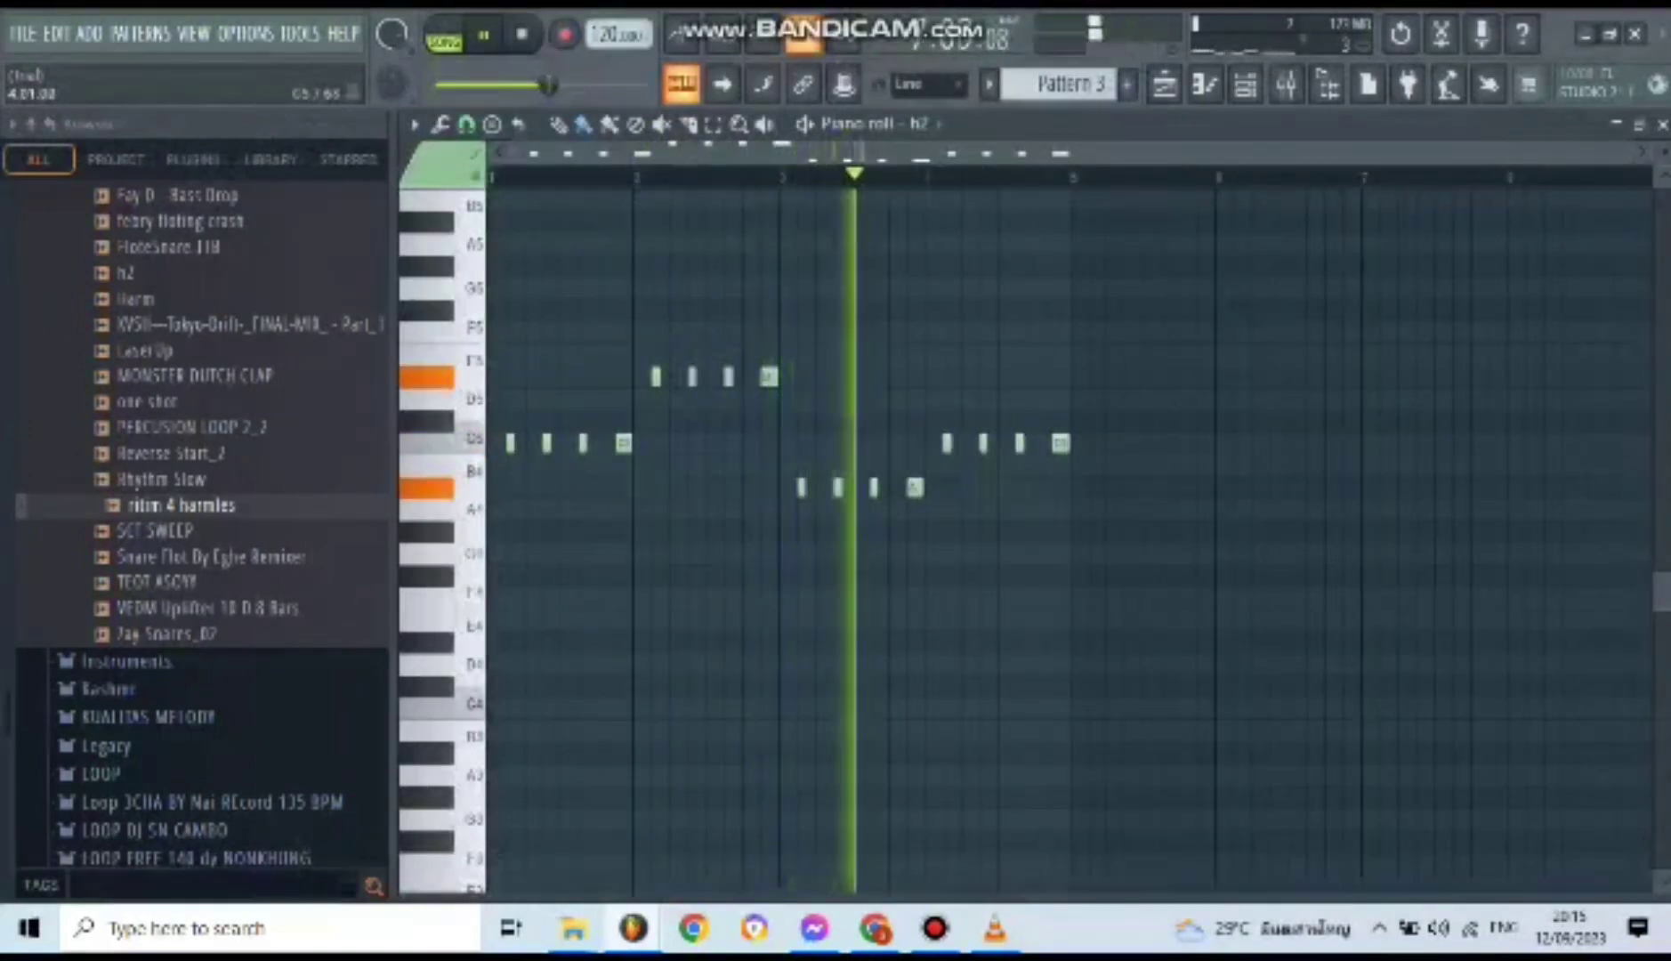
{"action": "key", "text": "space"}
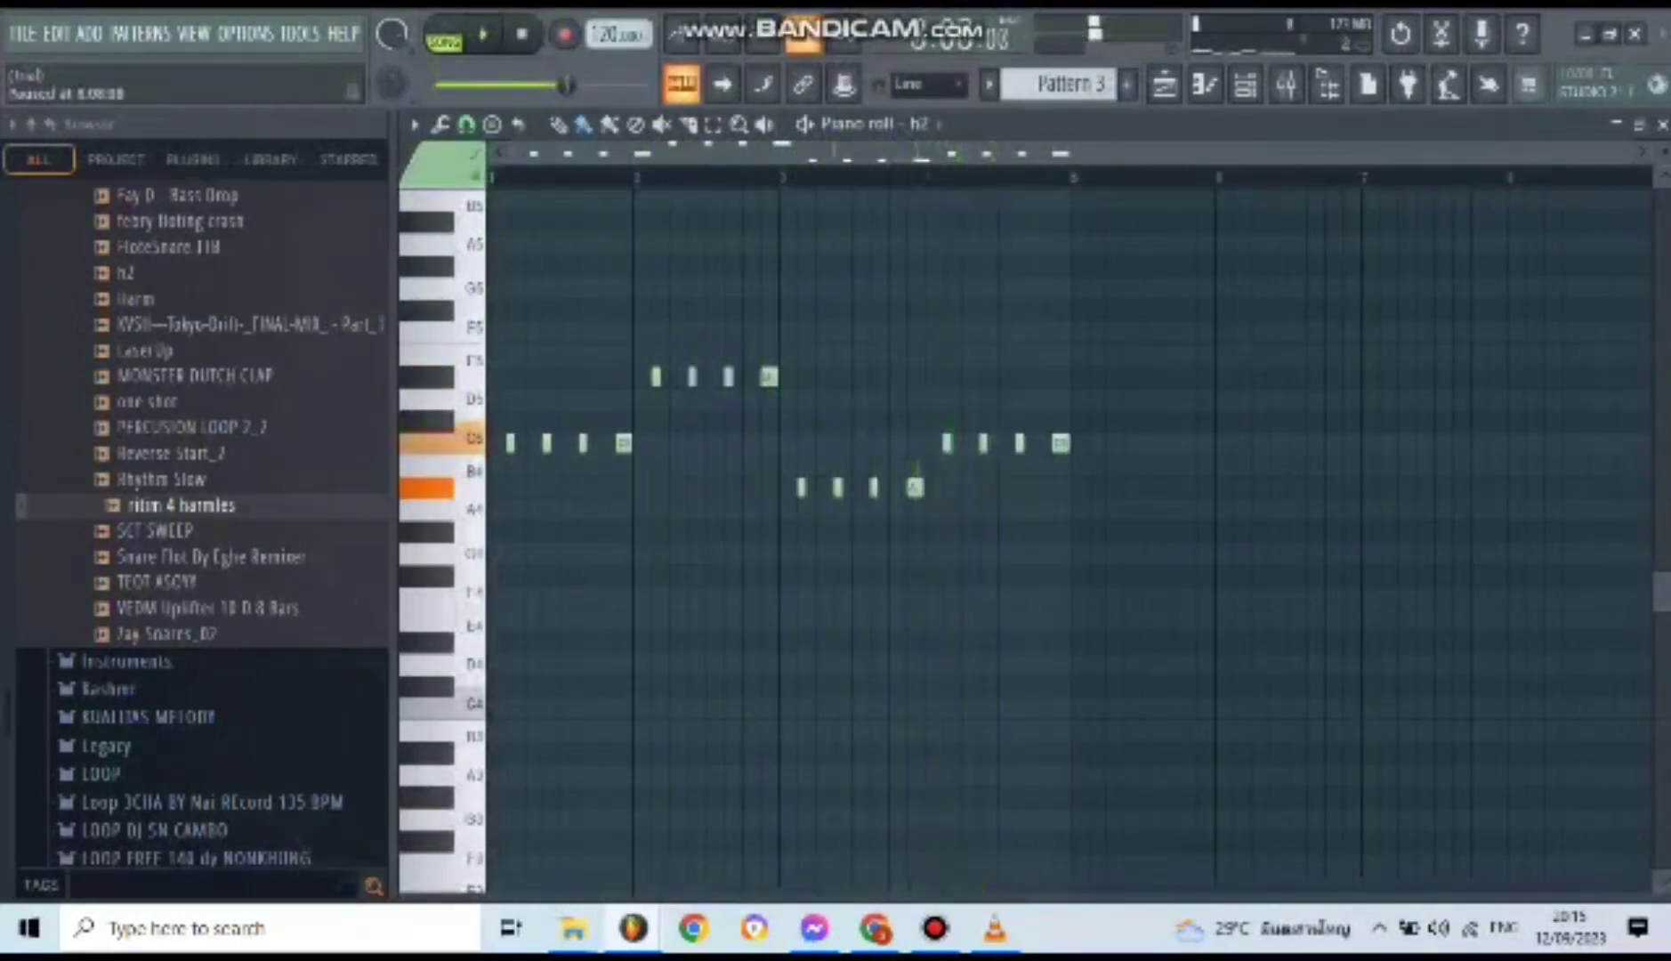
- Unsolo track 3 in the playlist and play the full arrangement from the start
{"action": "left_click", "coordinate": [1164, 85]}
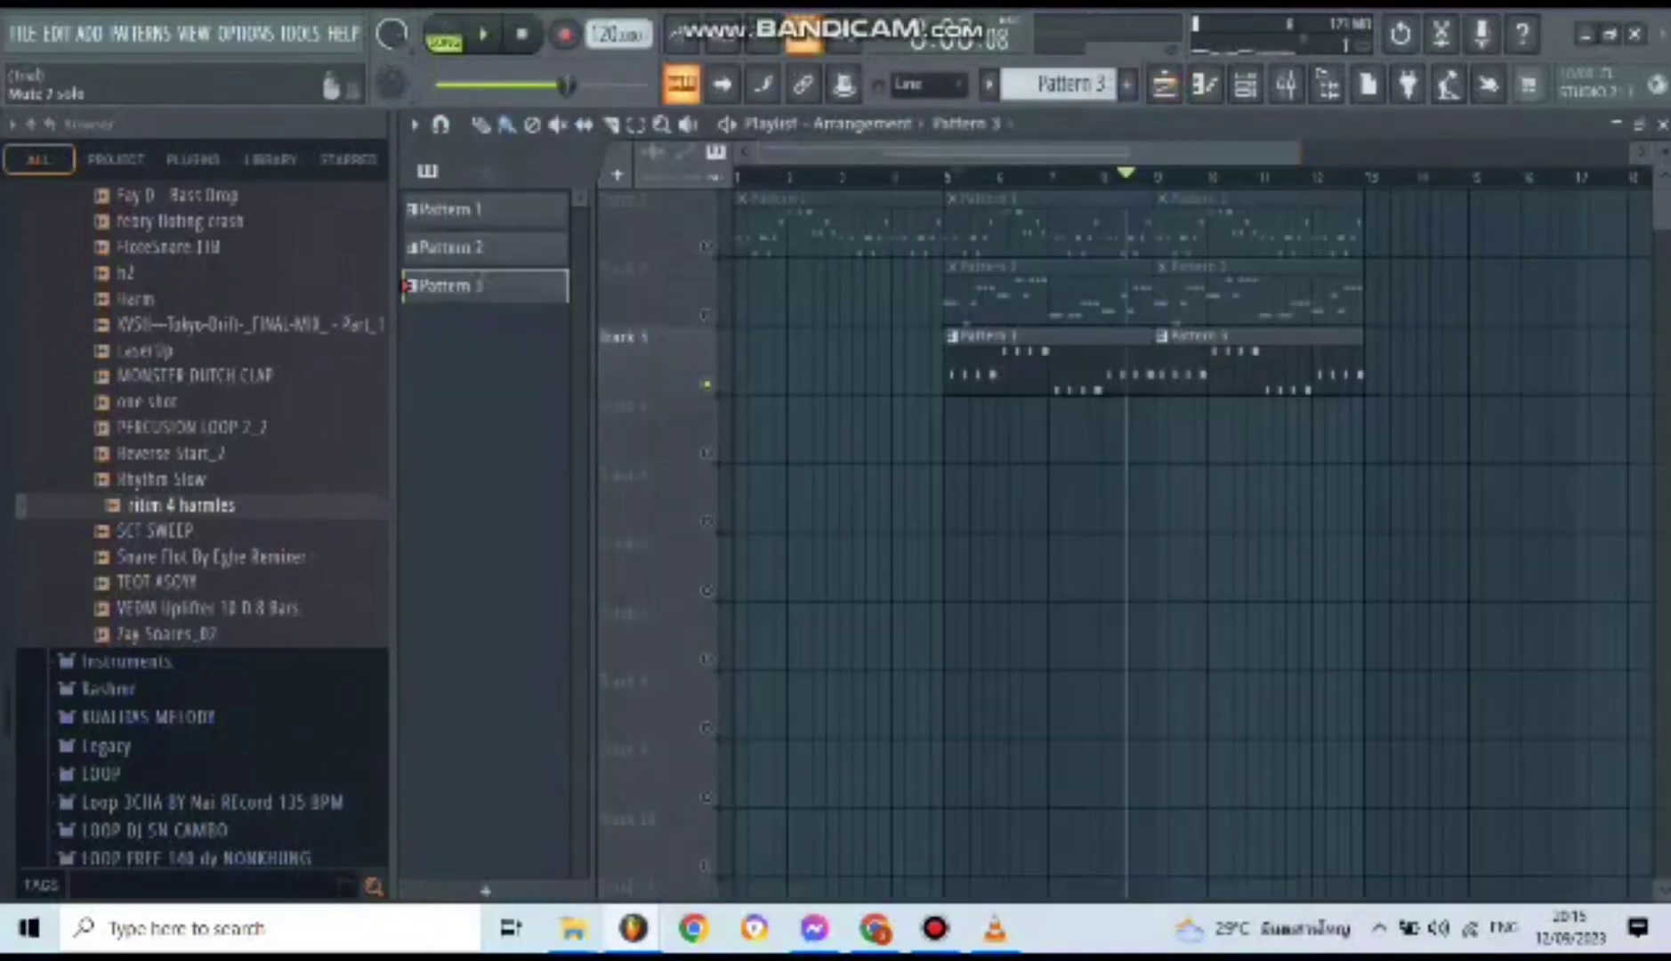
{"action": "right_click", "coordinate": [707, 384]}
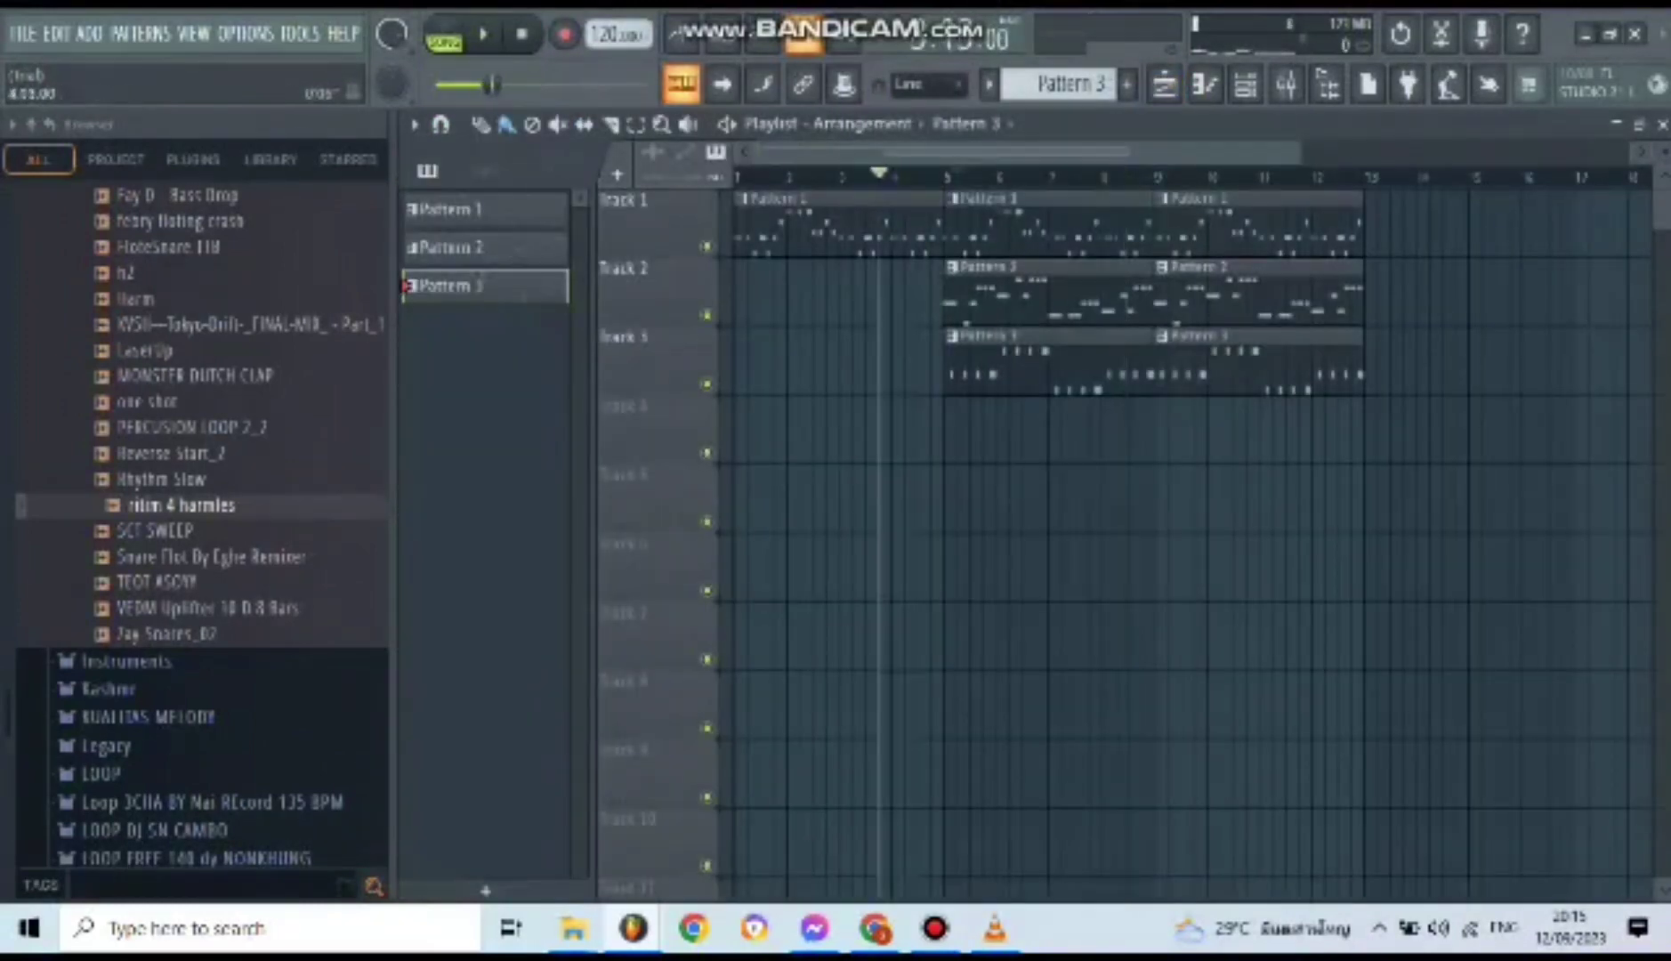
{"action": "key", "text": "space"}
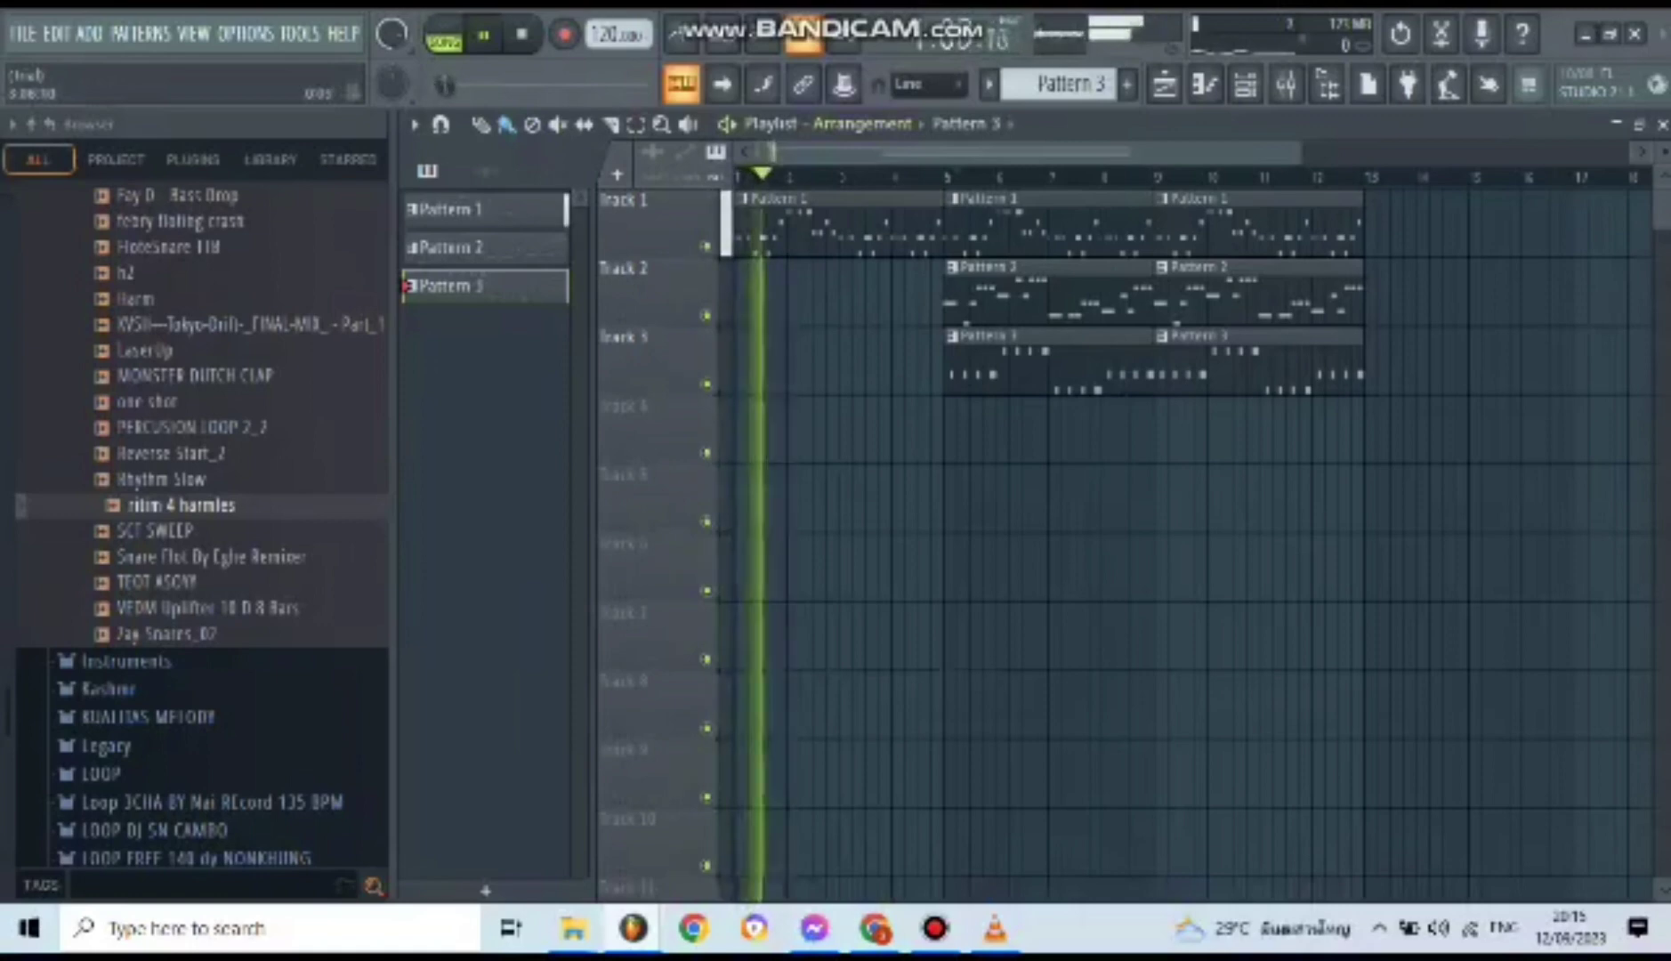
- Add a new empty pattern to the project and pause playback
{"action": "scroll", "coordinate": [1187, 543], "scroll_direction": "down", "scroll_amount": 2}
{"action": "key", "text": "F4"}
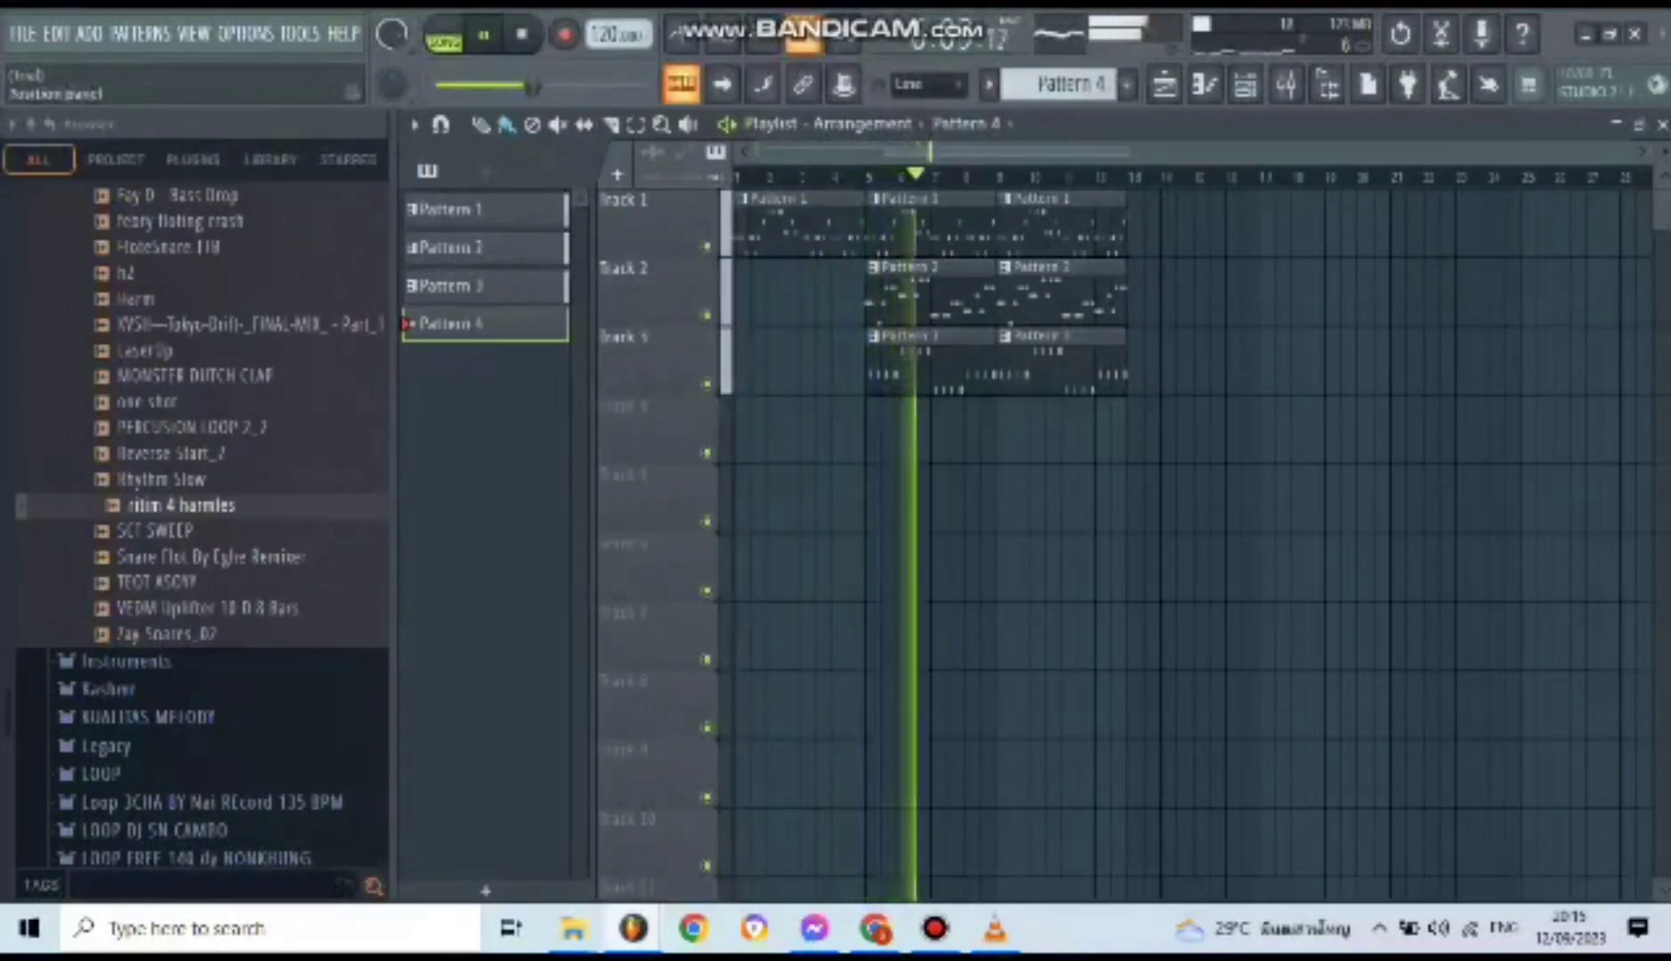
{"action": "key", "text": "space"}
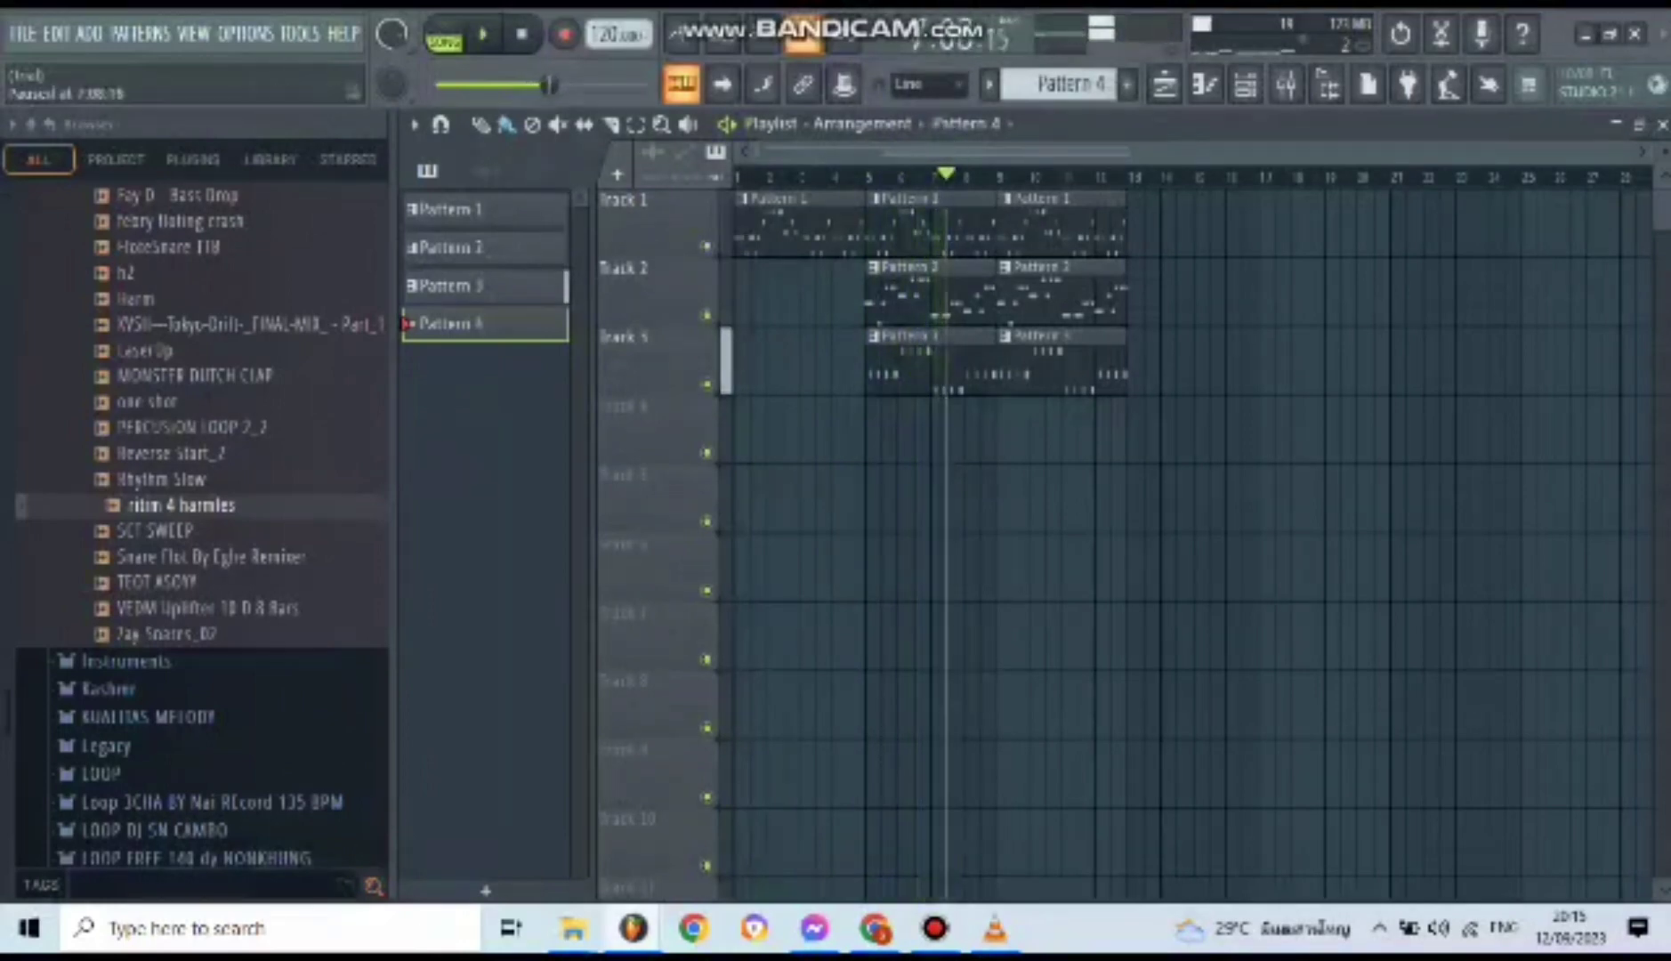
- Audition the loose samples in the FXD SAMPLE PT.3 folder, including the risers, crashes, bass drop and snare
{"action": "key", "text": "Down"}
{"action": "key", "text": "Down"}
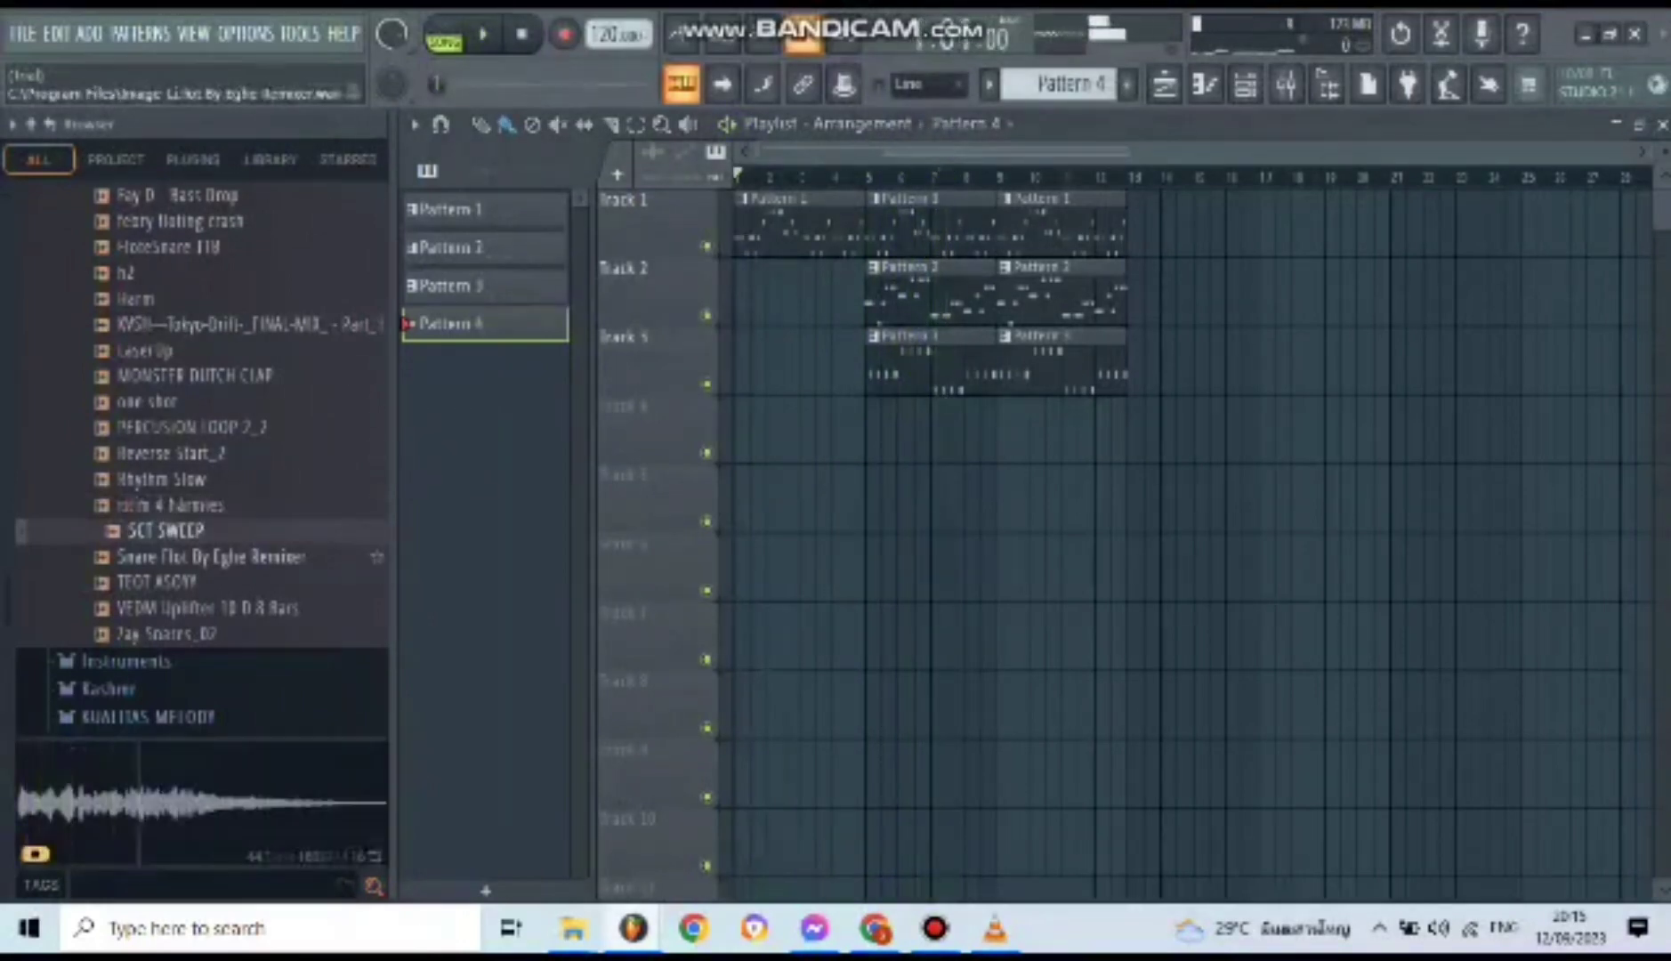
{"action": "key", "text": "Down"}
{"action": "key", "text": "Down"}
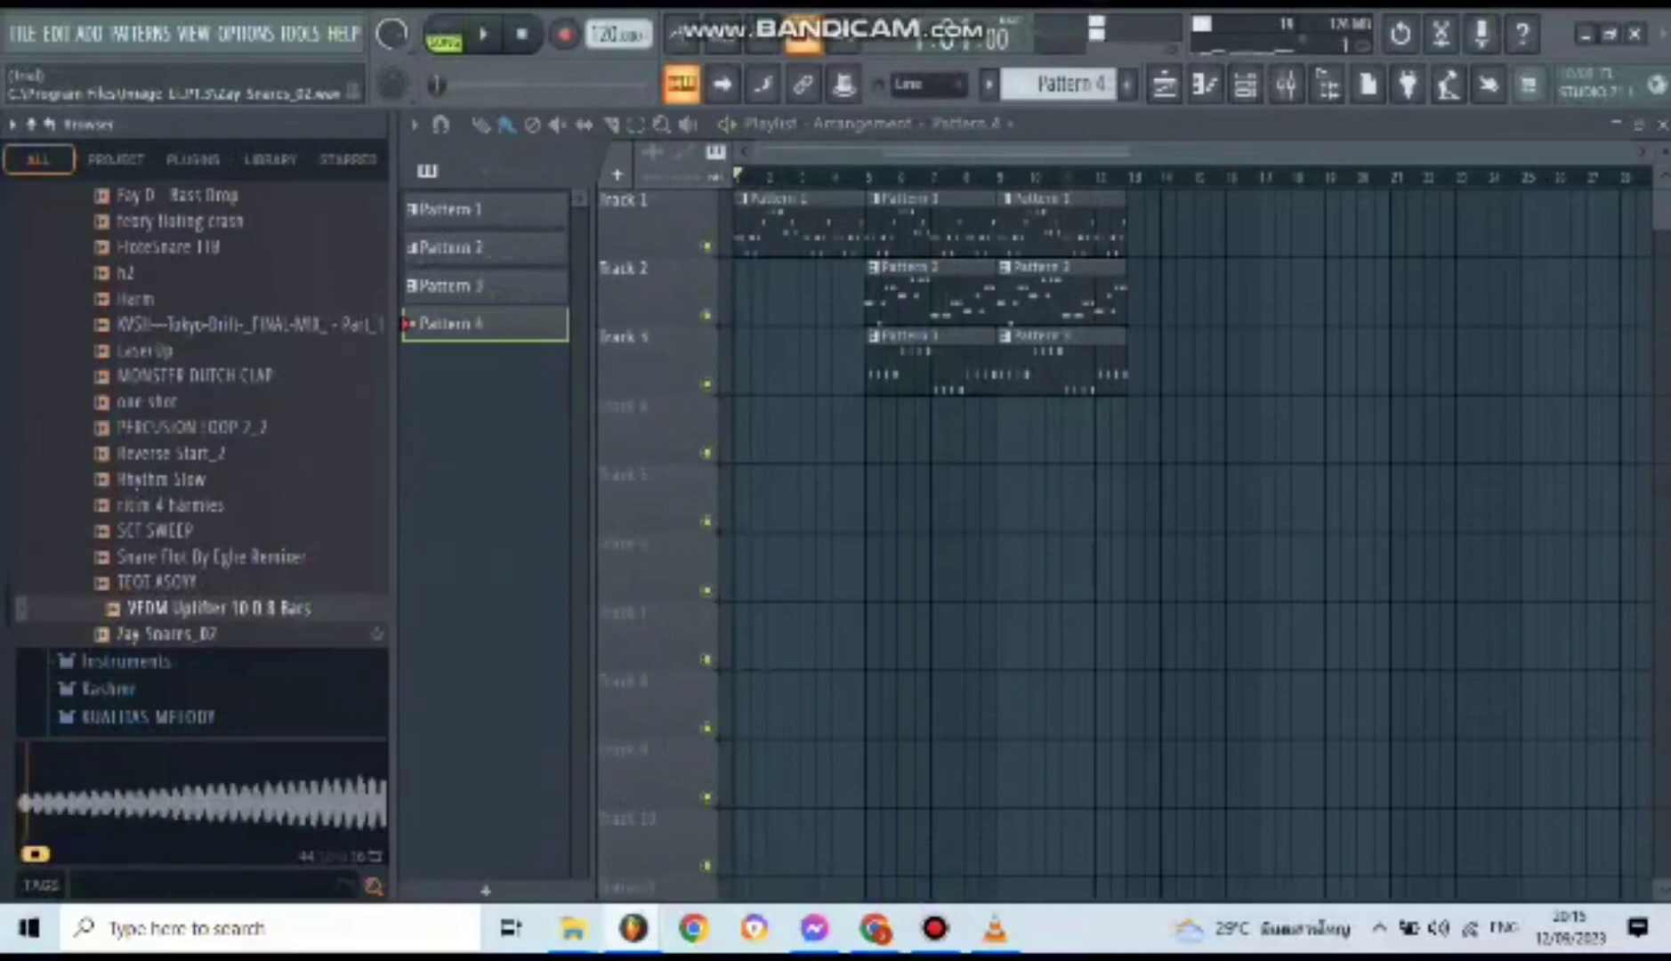
{"action": "key", "text": "Down"}
{"action": "key", "text": "Down"}
{"action": "key", "text": "Down"}
{"action": "key", "text": "Down"}
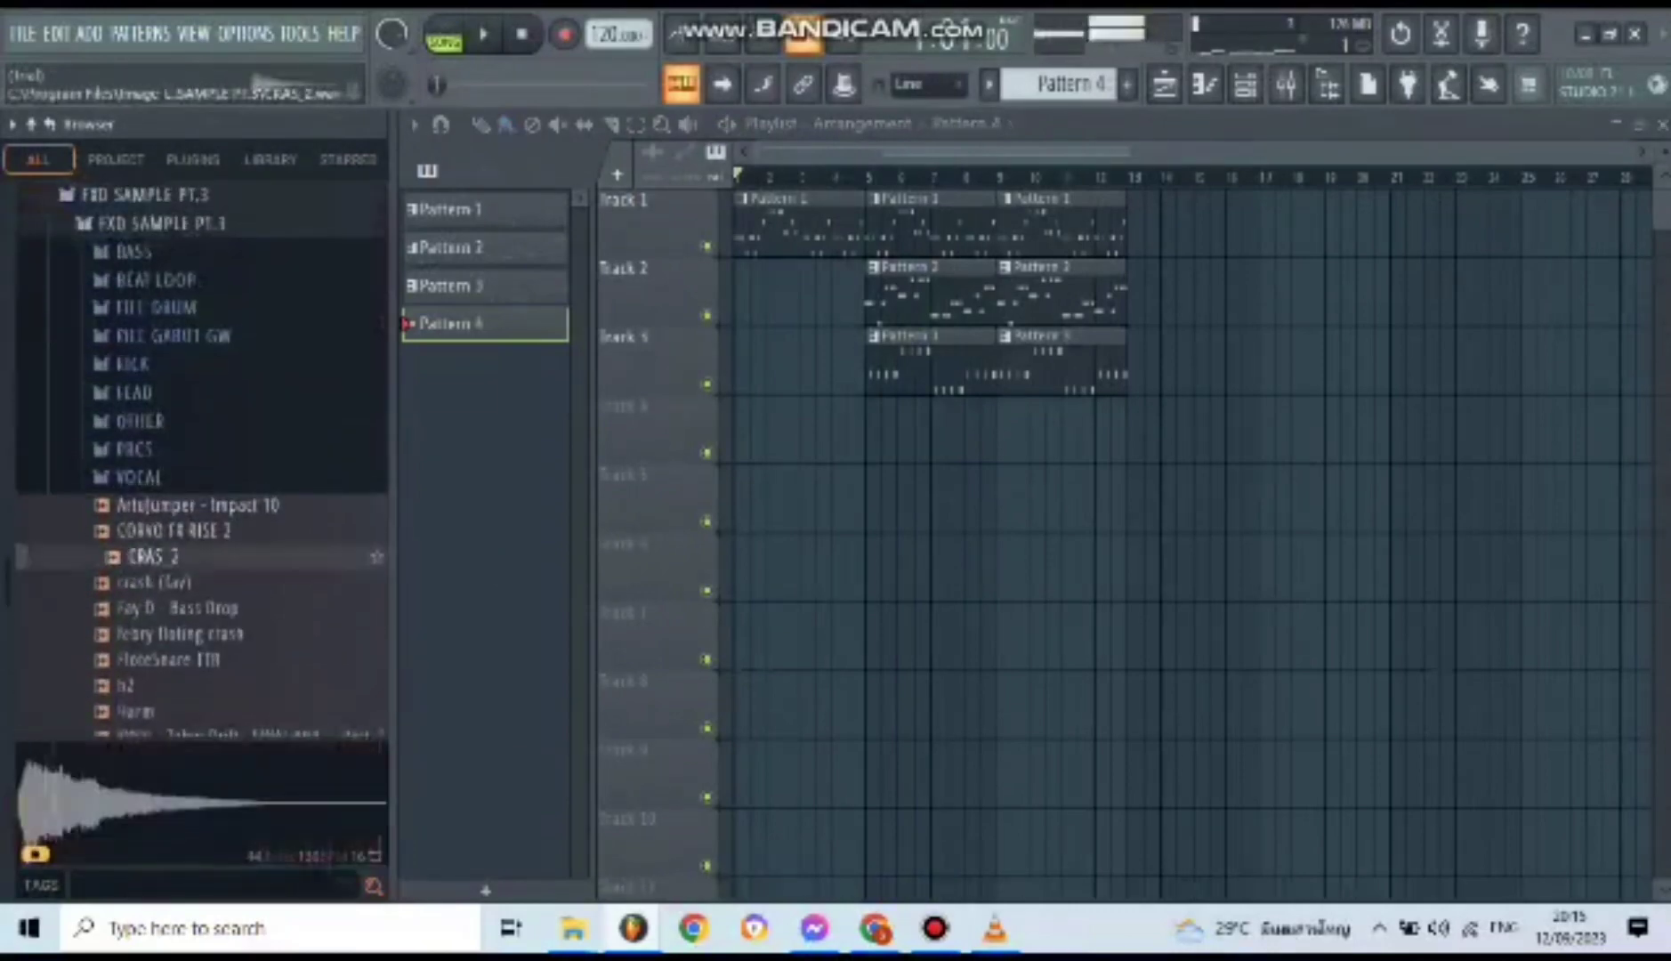
{"action": "key", "text": "Up"}
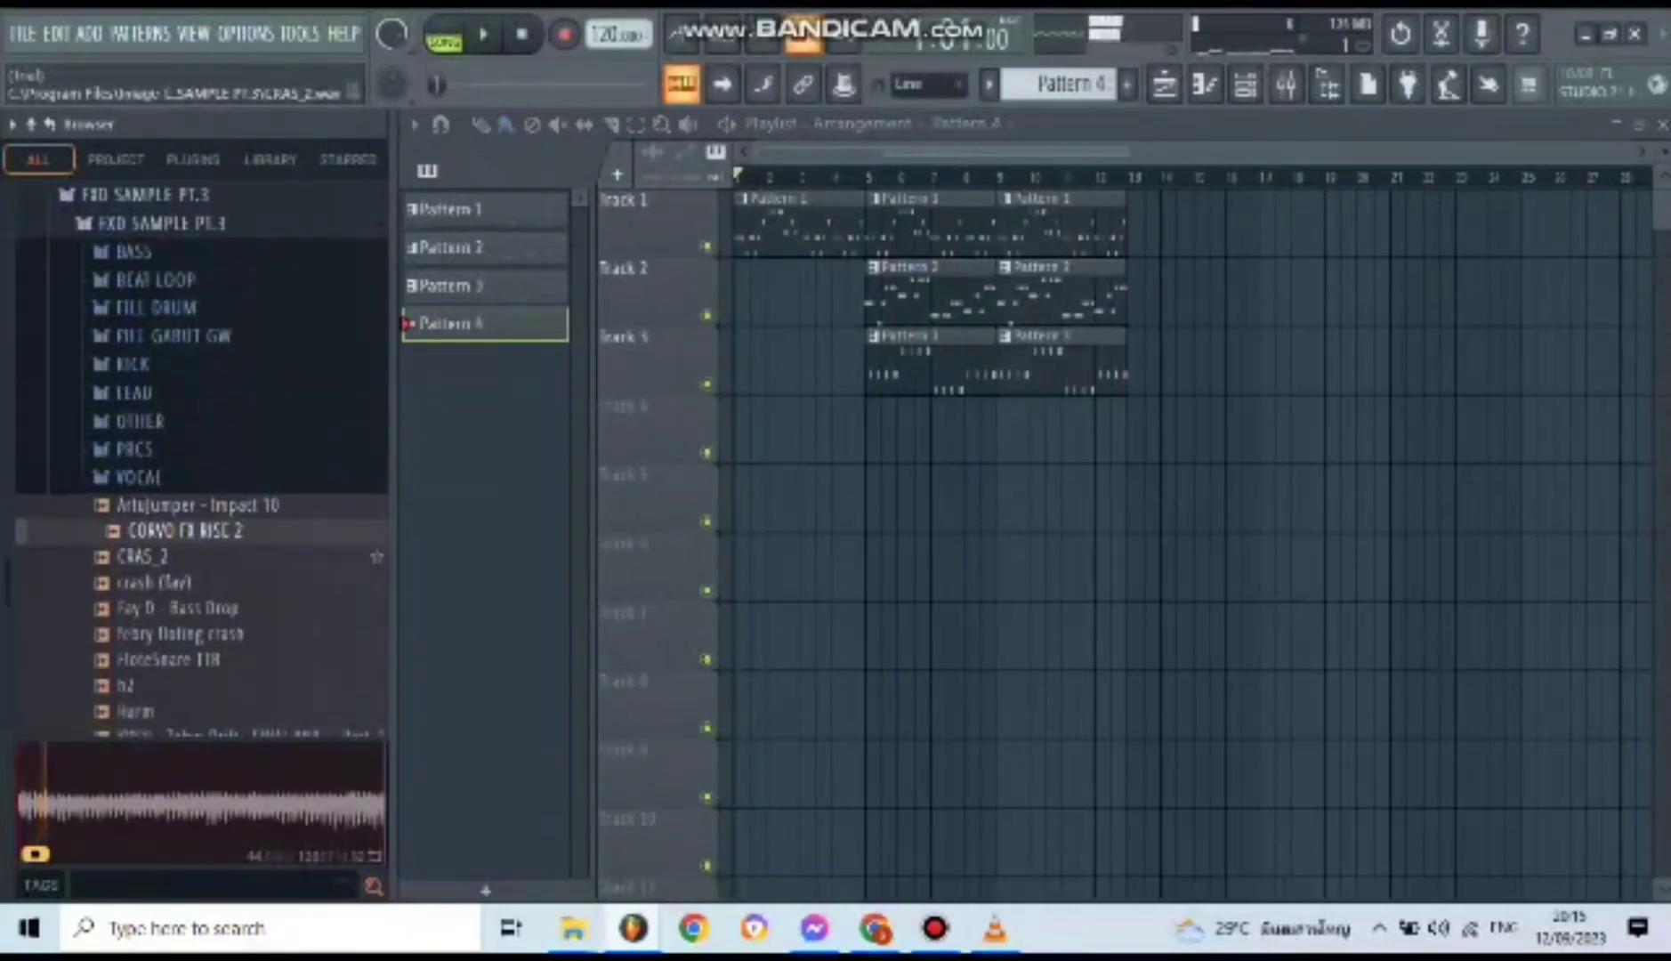
{"action": "key", "text": "Down"}
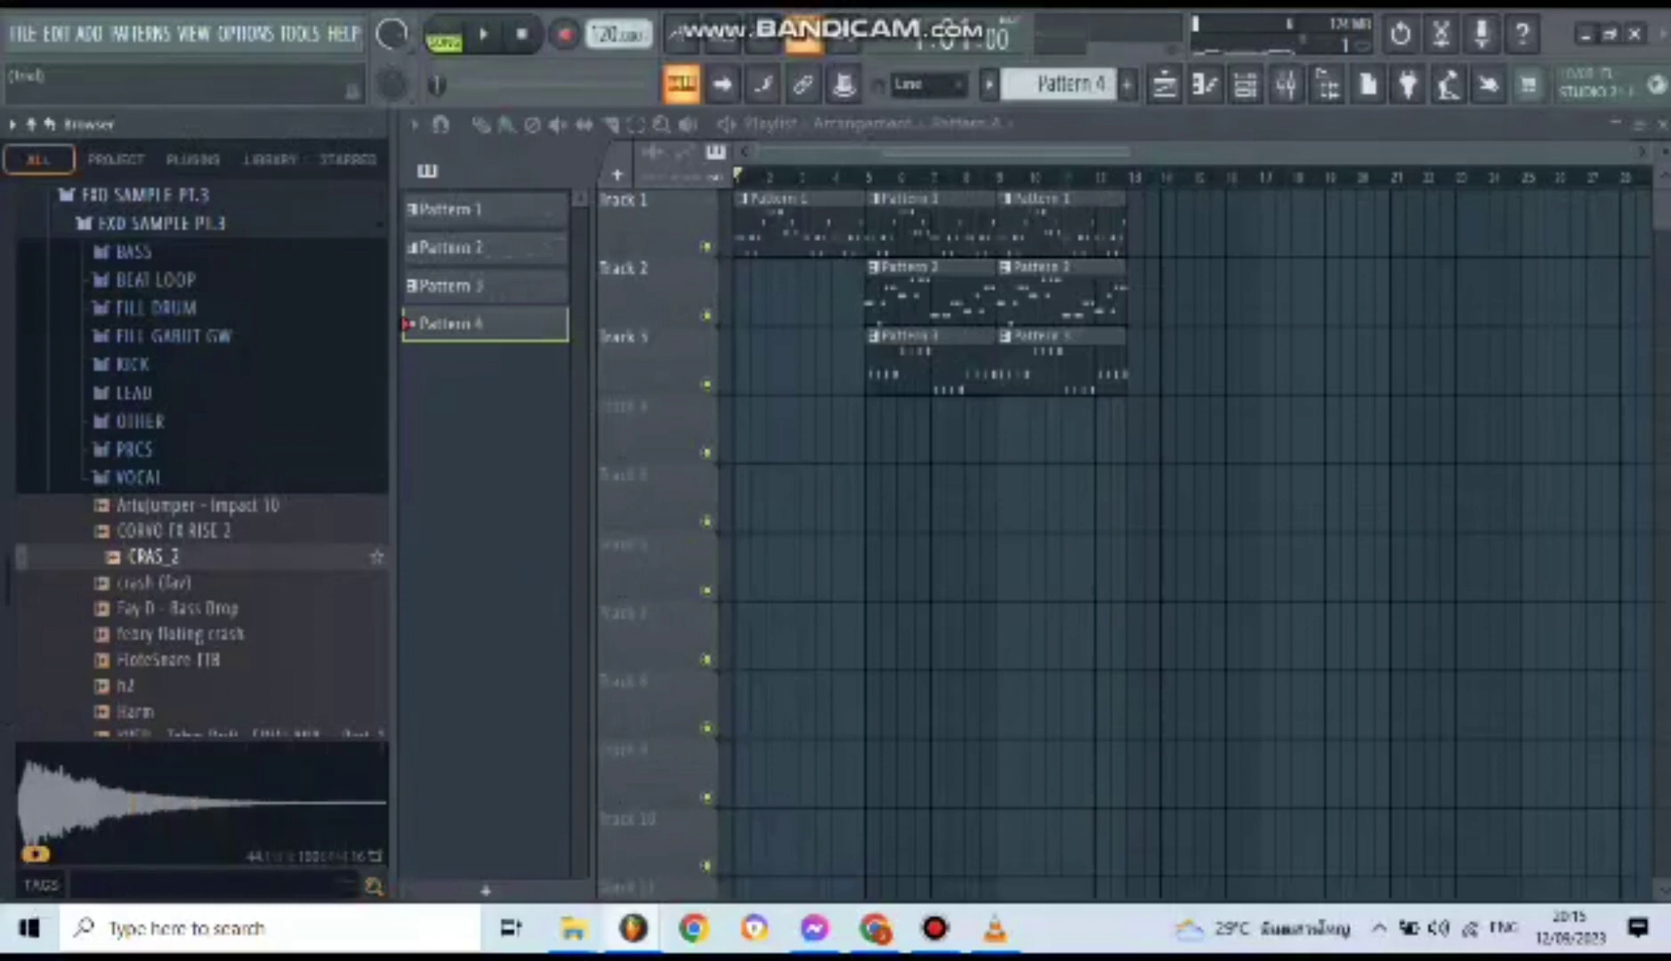
{"action": "key", "text": "Down"}
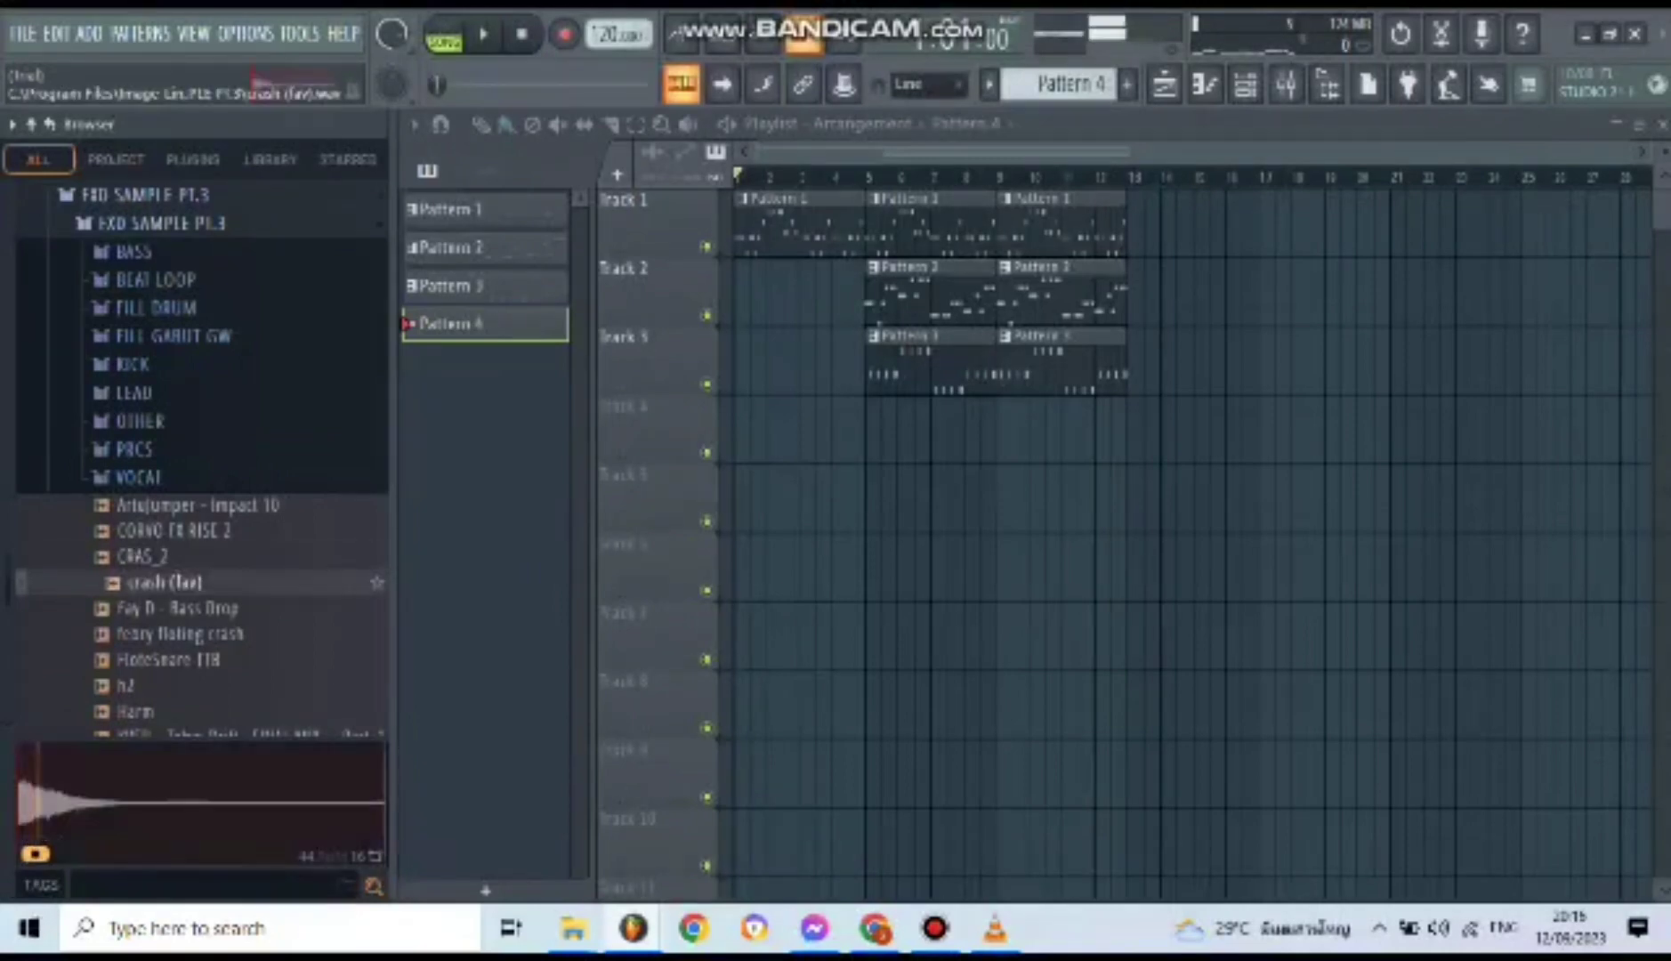
{"action": "key", "text": "Down"}
{"action": "scroll", "coordinate": [202, 534], "scroll_direction": "down", "scroll_amount": 3}
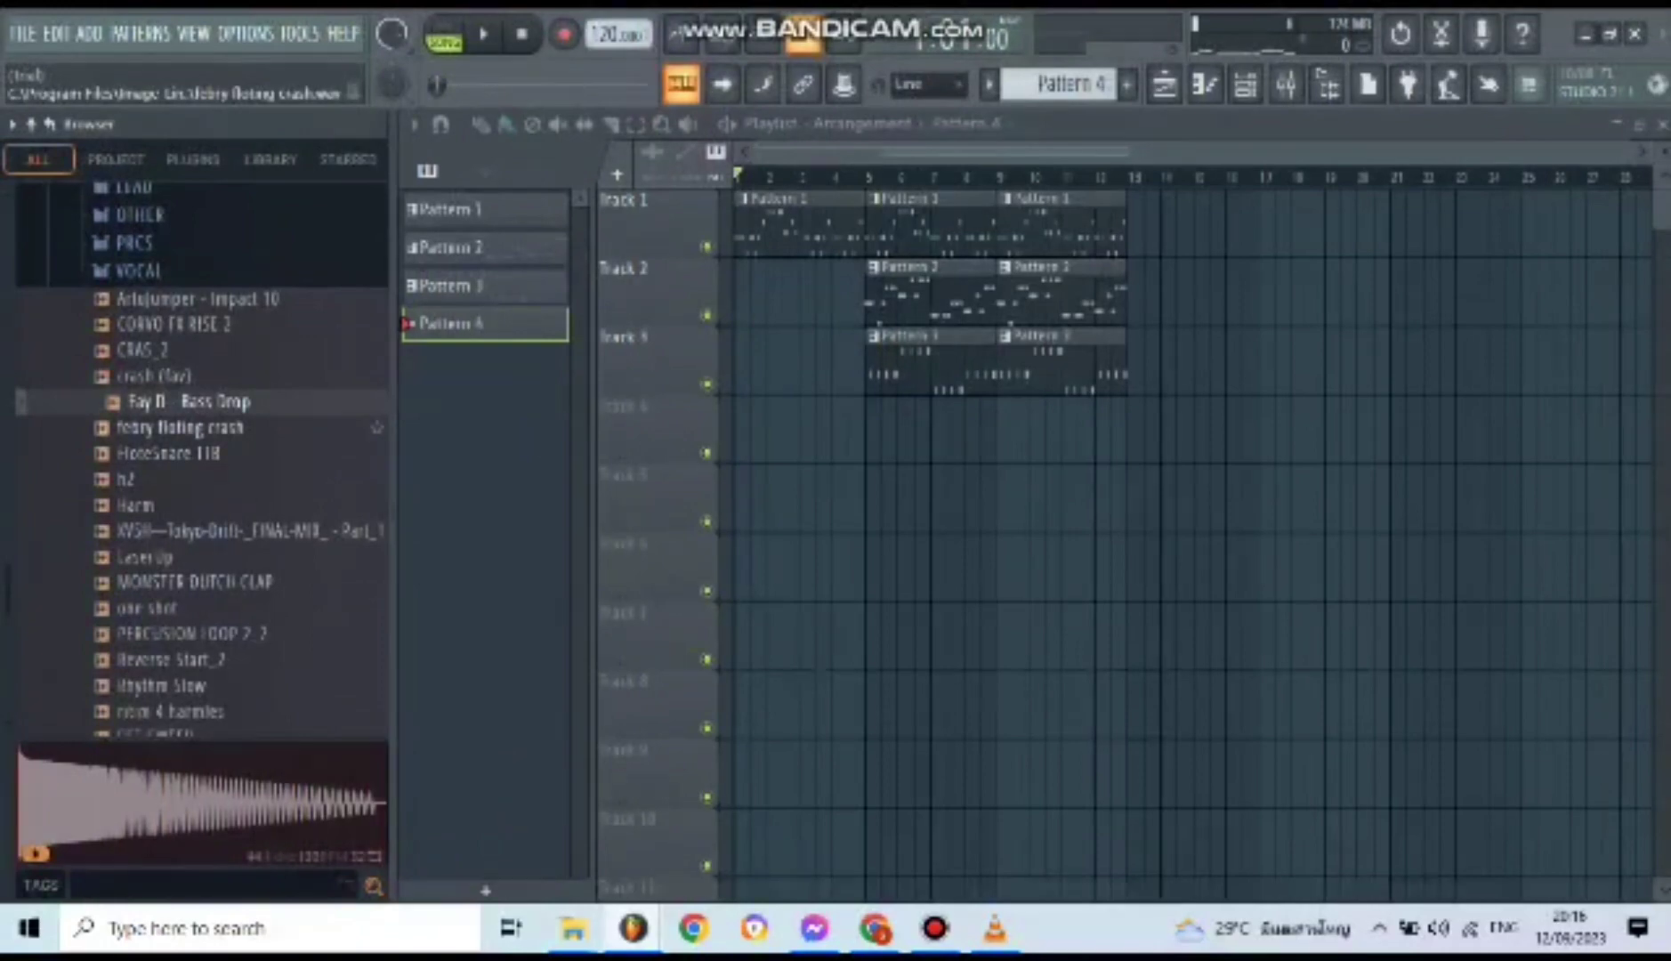
{"action": "key", "text": "Down"}
{"action": "key", "text": "Down"}
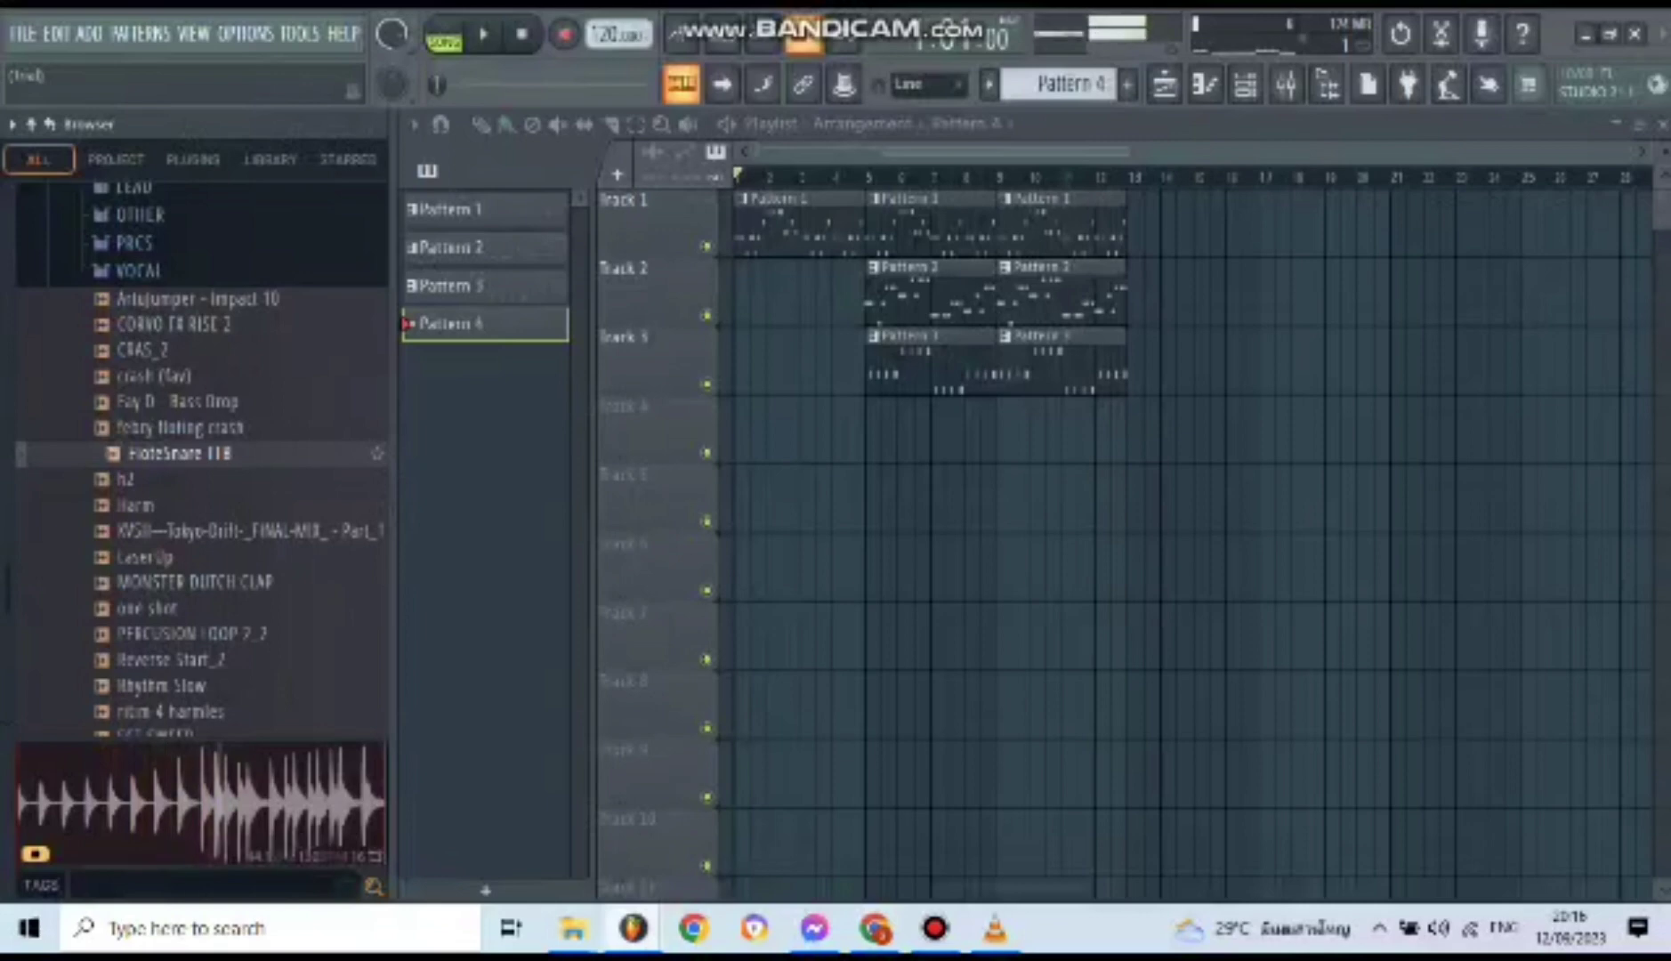
- Place the febry floting crash sample on track 4 starting at bar 4 and lower its channel volume
{"action": "key", "text": "Up"}
{"action": "left_click_drag", "start_coordinate": [190, 428], "coordinate": [841, 436]}
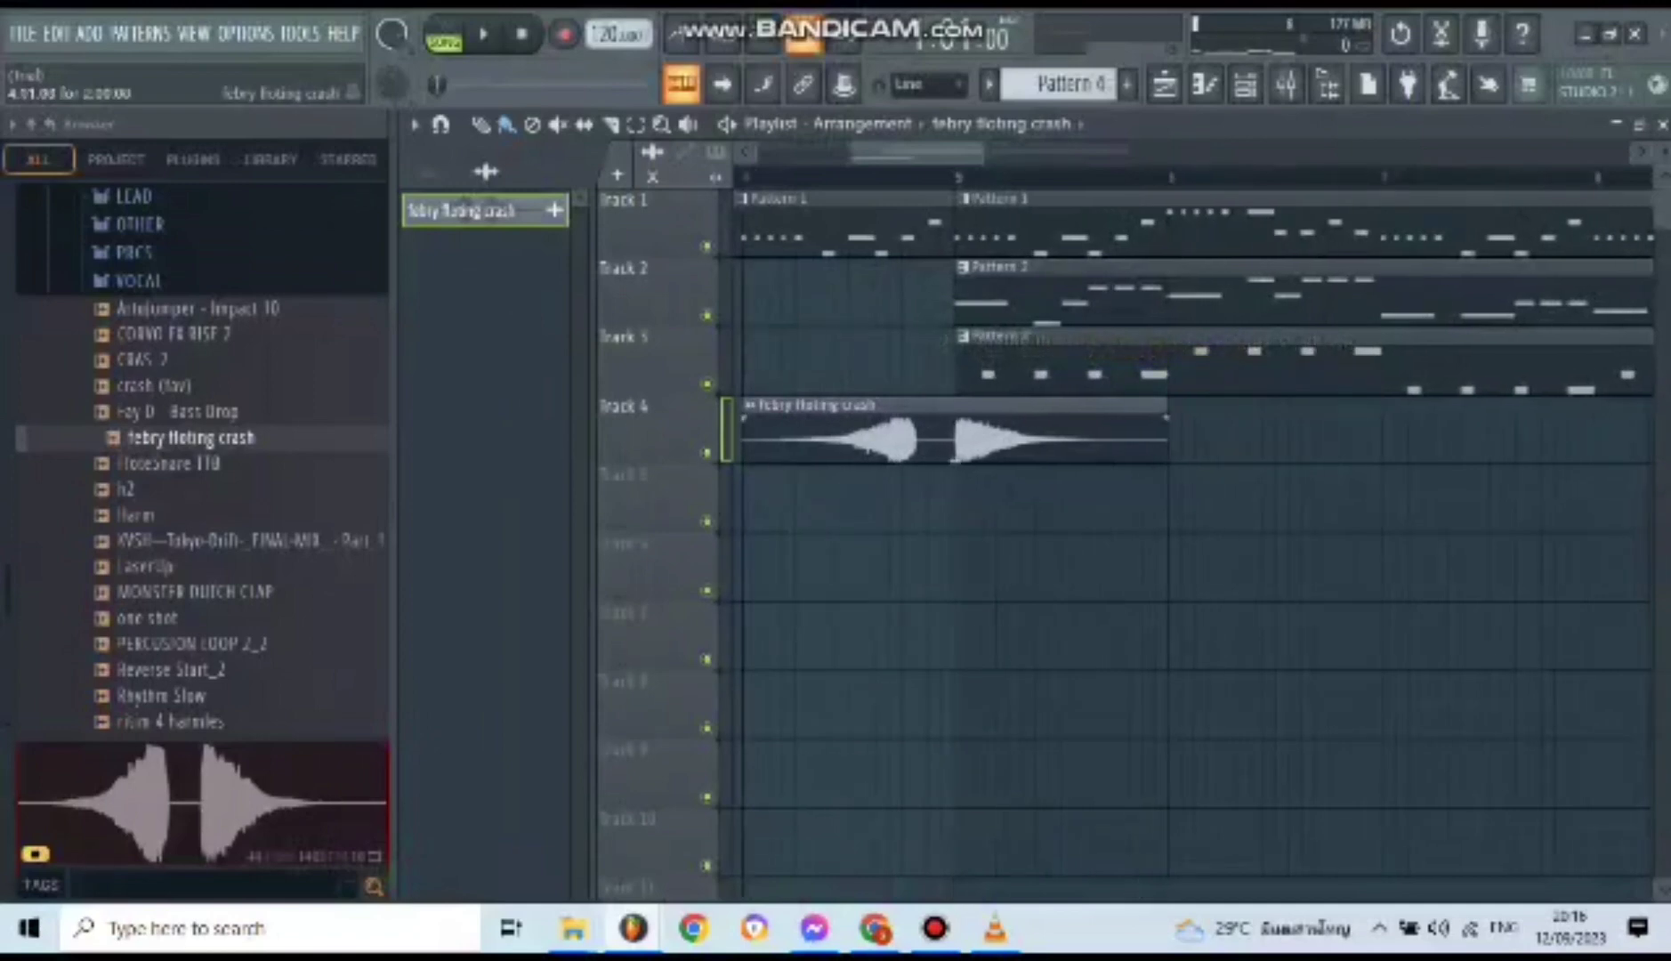
{"action": "double_click", "coordinate": [869, 448]}
{"action": "left_click_drag", "start_coordinate": [948, 310], "coordinate": [948, 343]}
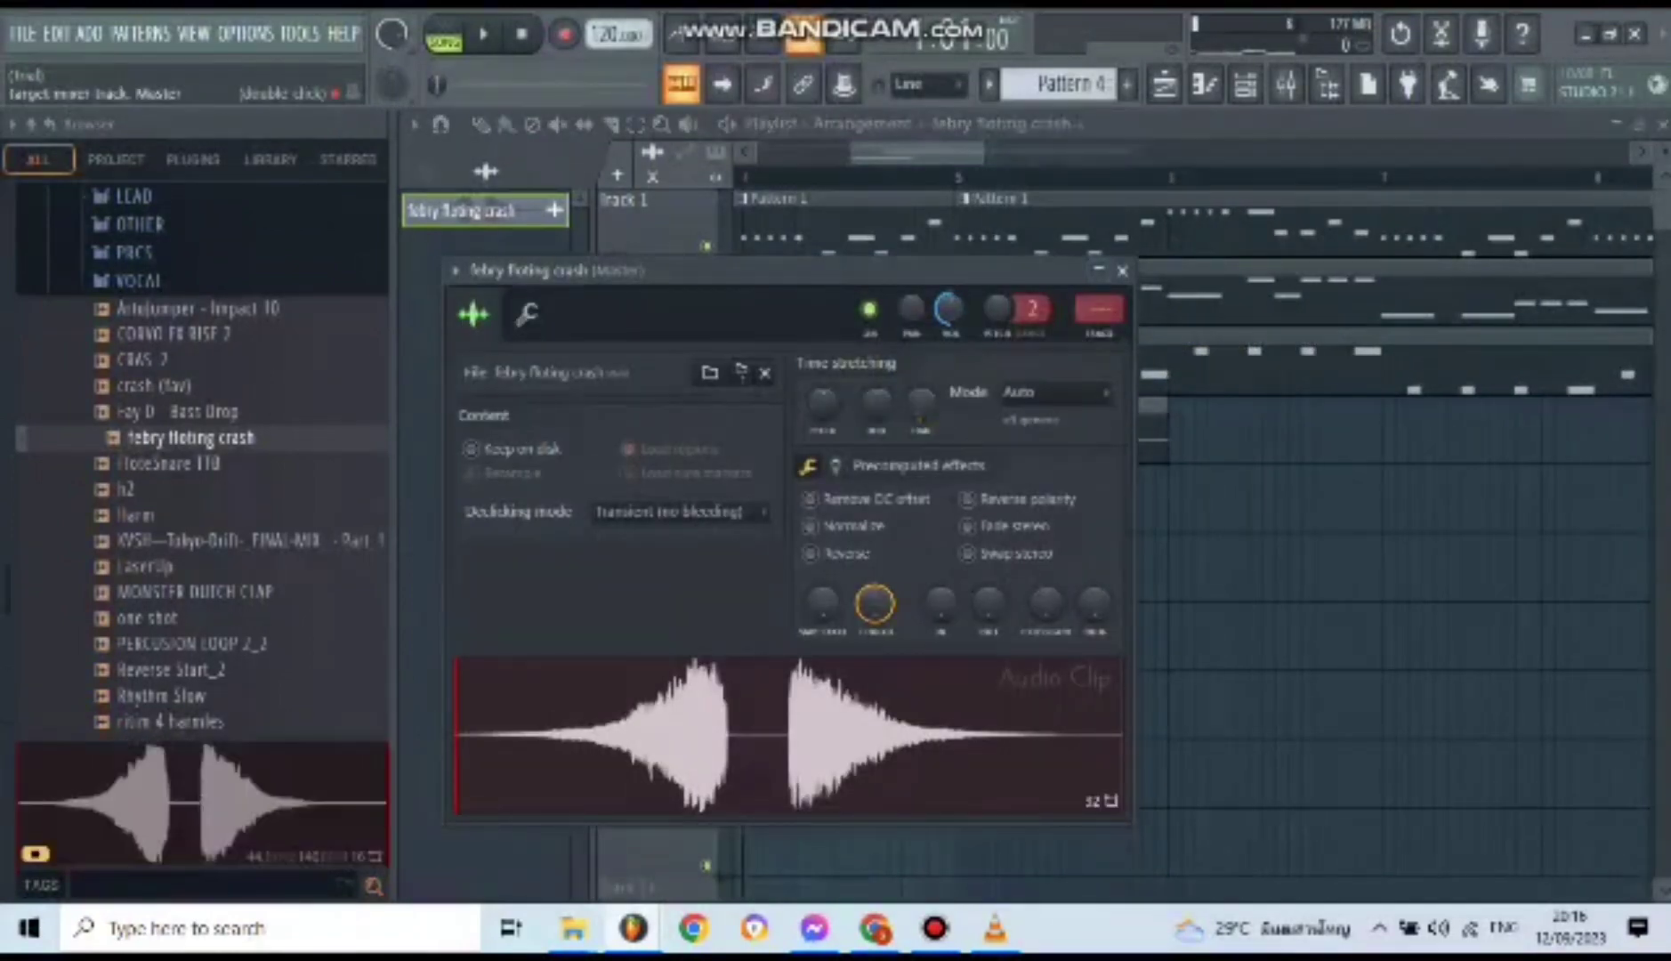
{"action": "left_click", "coordinate": [1122, 270]}
{"action": "scroll", "coordinate": [985, 266], "scroll_direction": "down", "scroll_amount": 3}
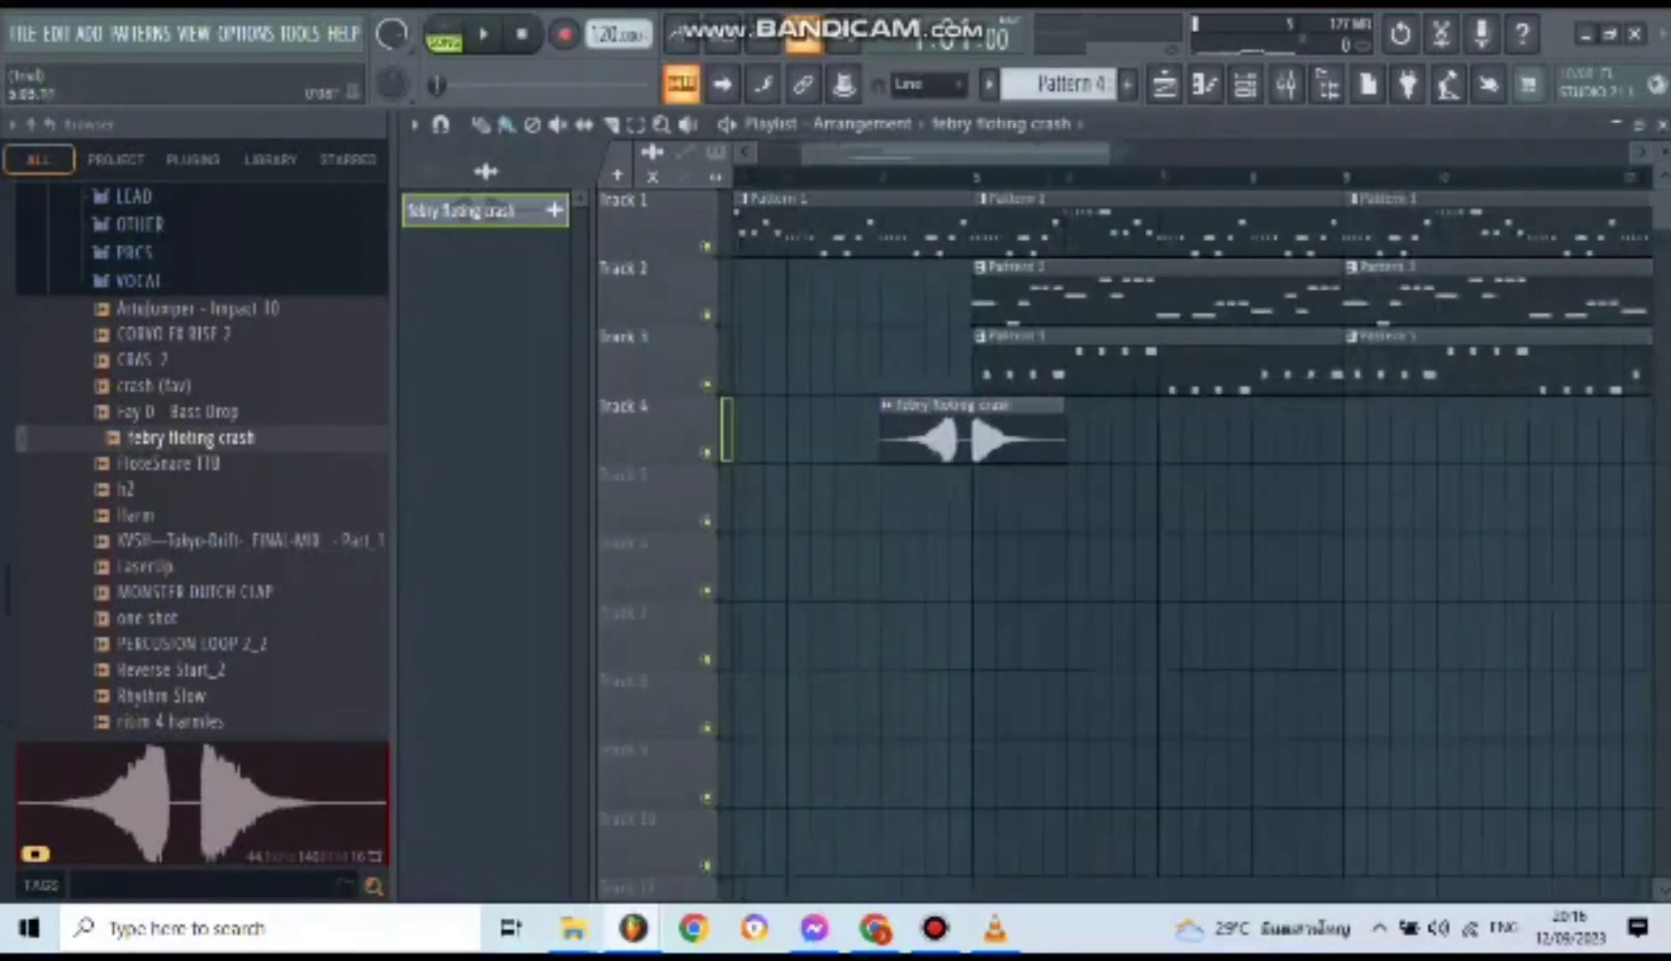
- Set the playhead to the start of bar 4 and check the febry floting crash clip's channel settings
{"action": "mouse_move", "coordinate": [903, 176]}
{"action": "left_mouse_down"}
{"action": "mouse_move", "coordinate": [856, 176]}
{"action": "mouse_move", "coordinate": [880, 176]}
{"action": "left_mouse_up"}
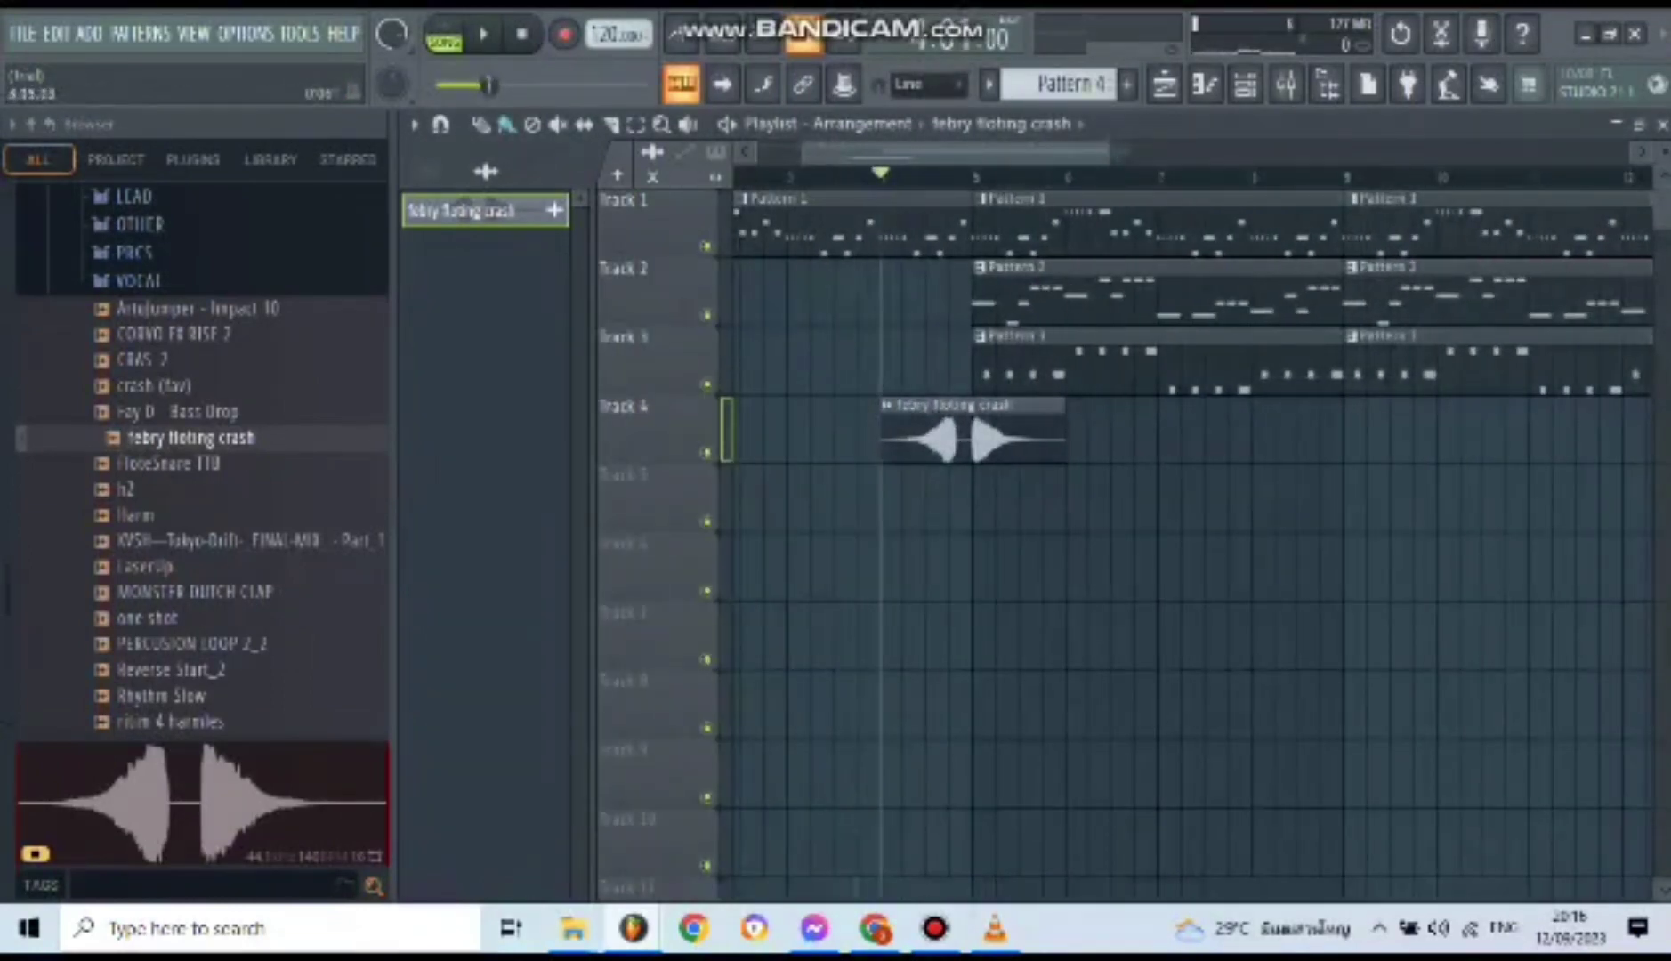
{"action": "double_click", "coordinate": [950, 434]}
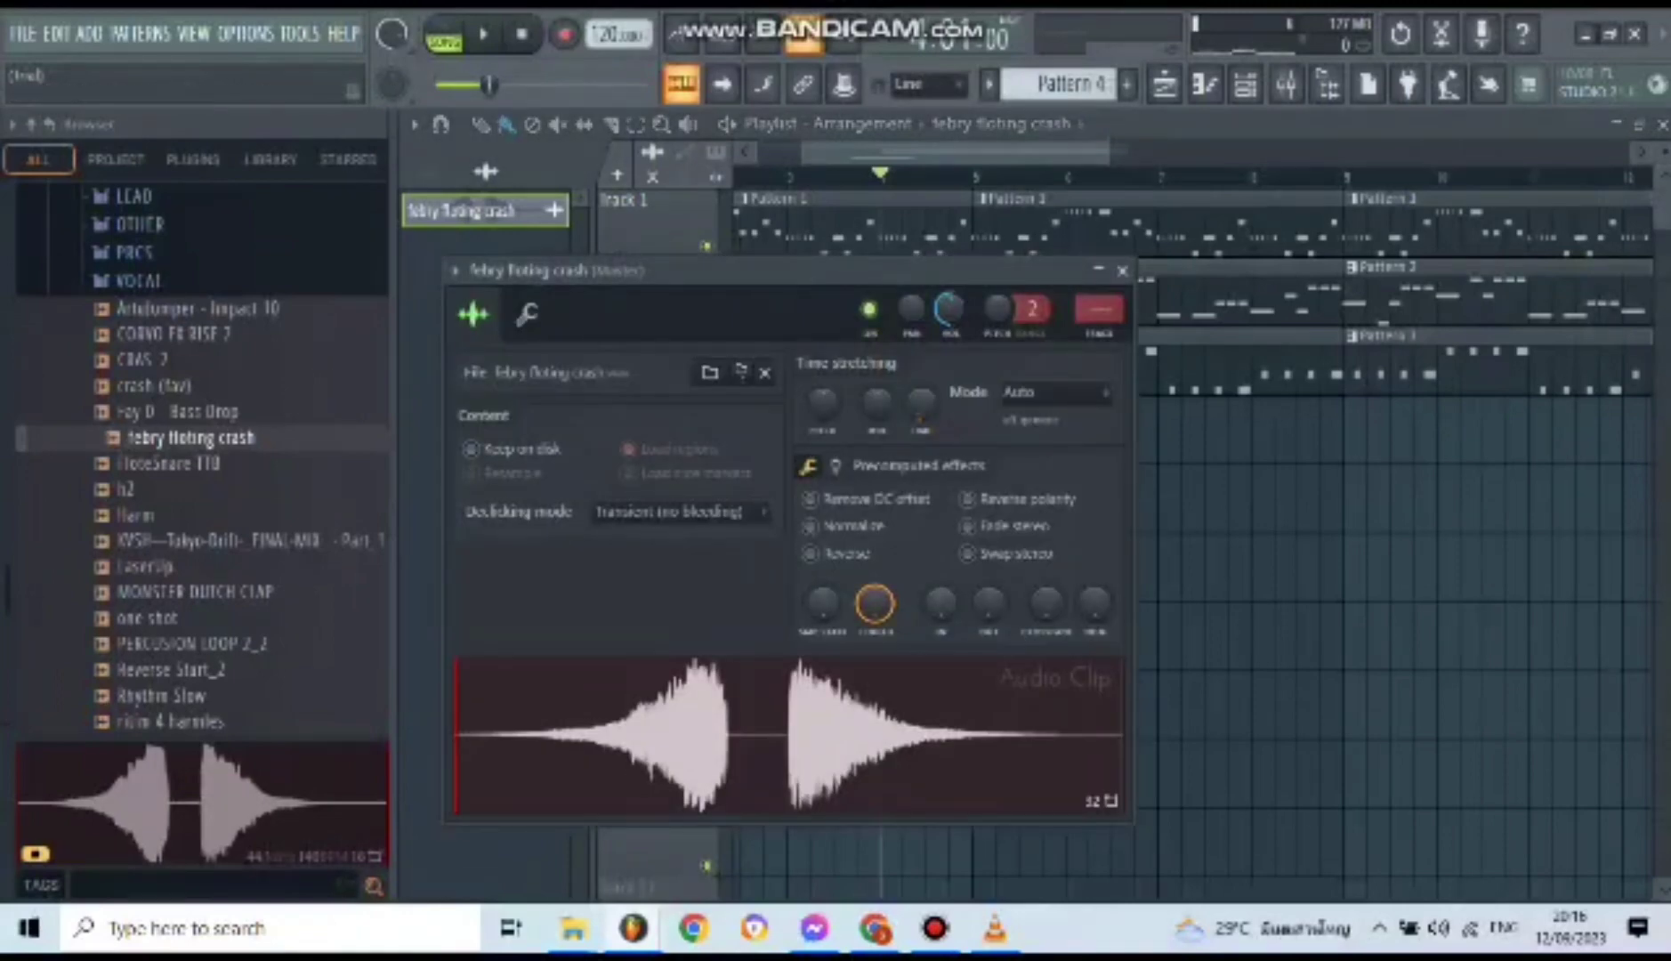
{"action": "left_click", "coordinate": [1121, 270]}
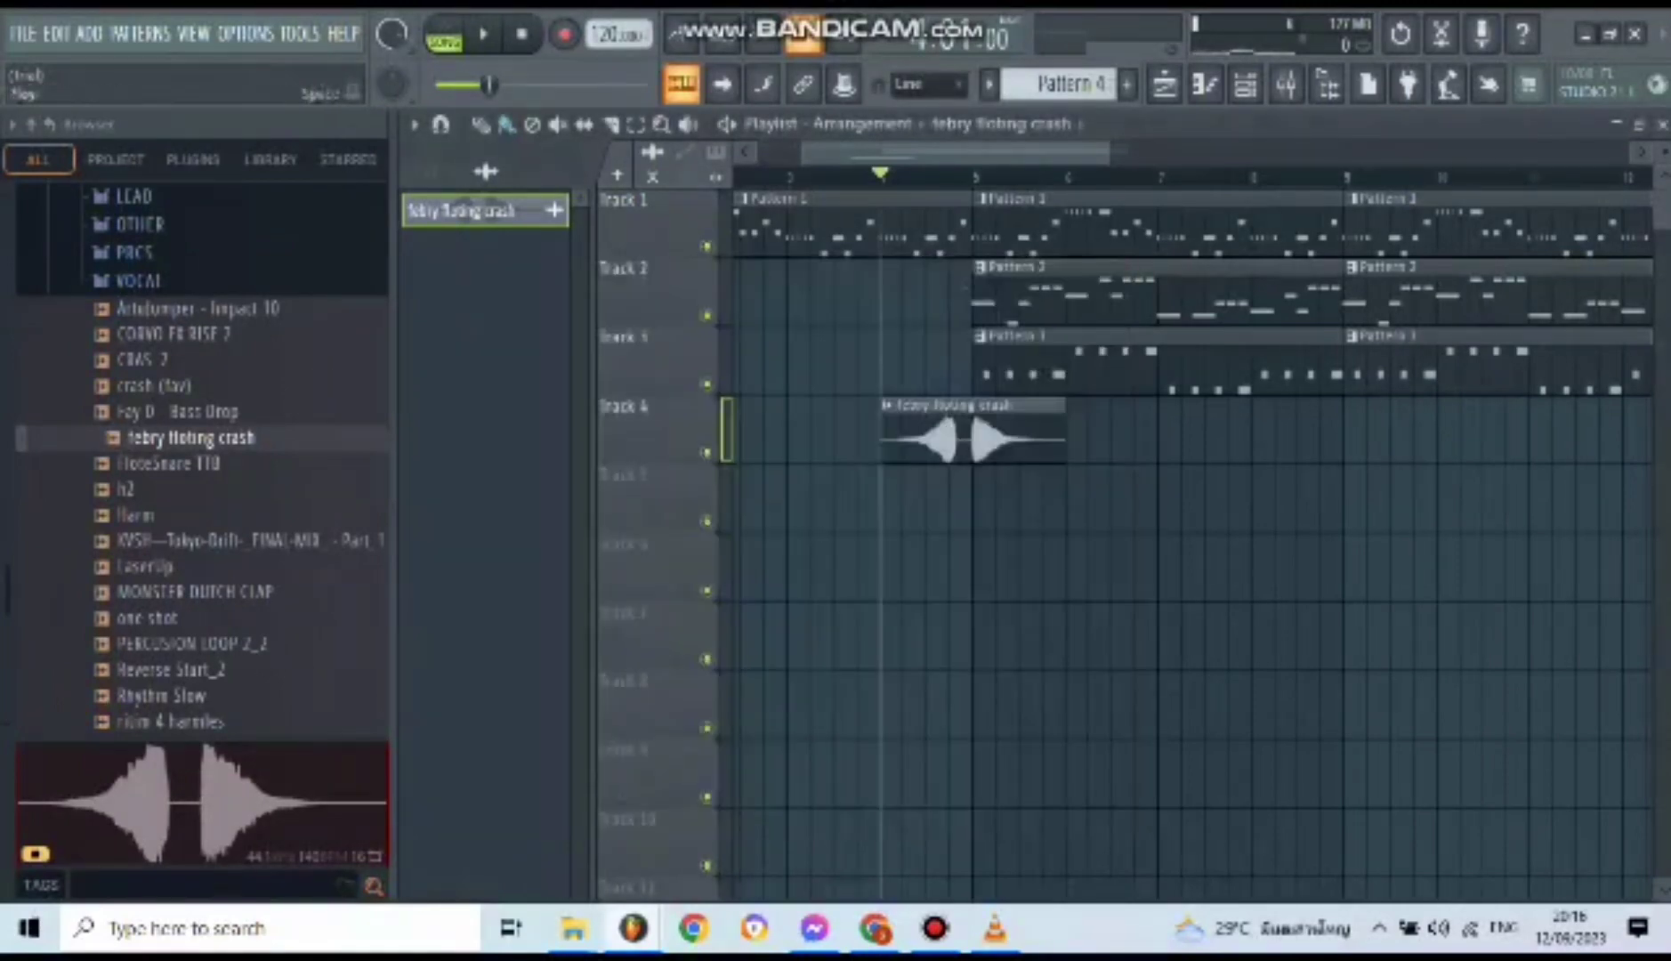
- Audition the loose FXD SAMPLE PT.3 samples from FloteSnare 118 and h2 down to Reverse Start_2
{"action": "left_click", "coordinate": [169, 464]}
{"action": "left_click", "coordinate": [137, 490]}
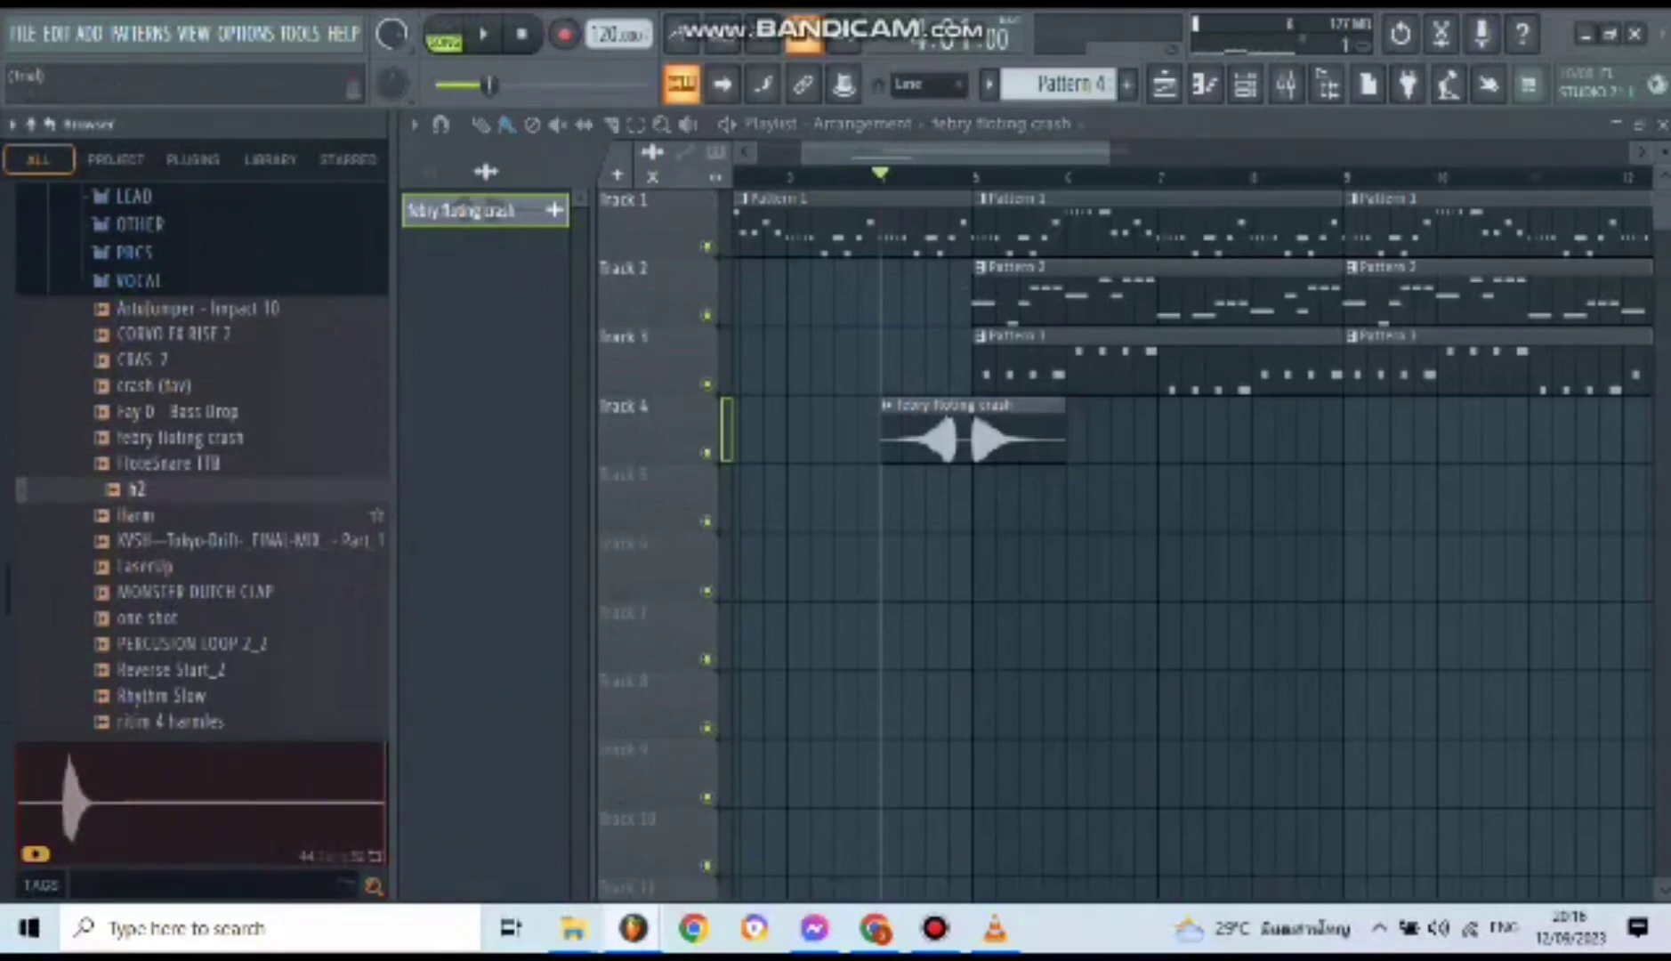
{"action": "left_click", "coordinate": [137, 515]}
{"action": "left_click", "coordinate": [169, 540]}
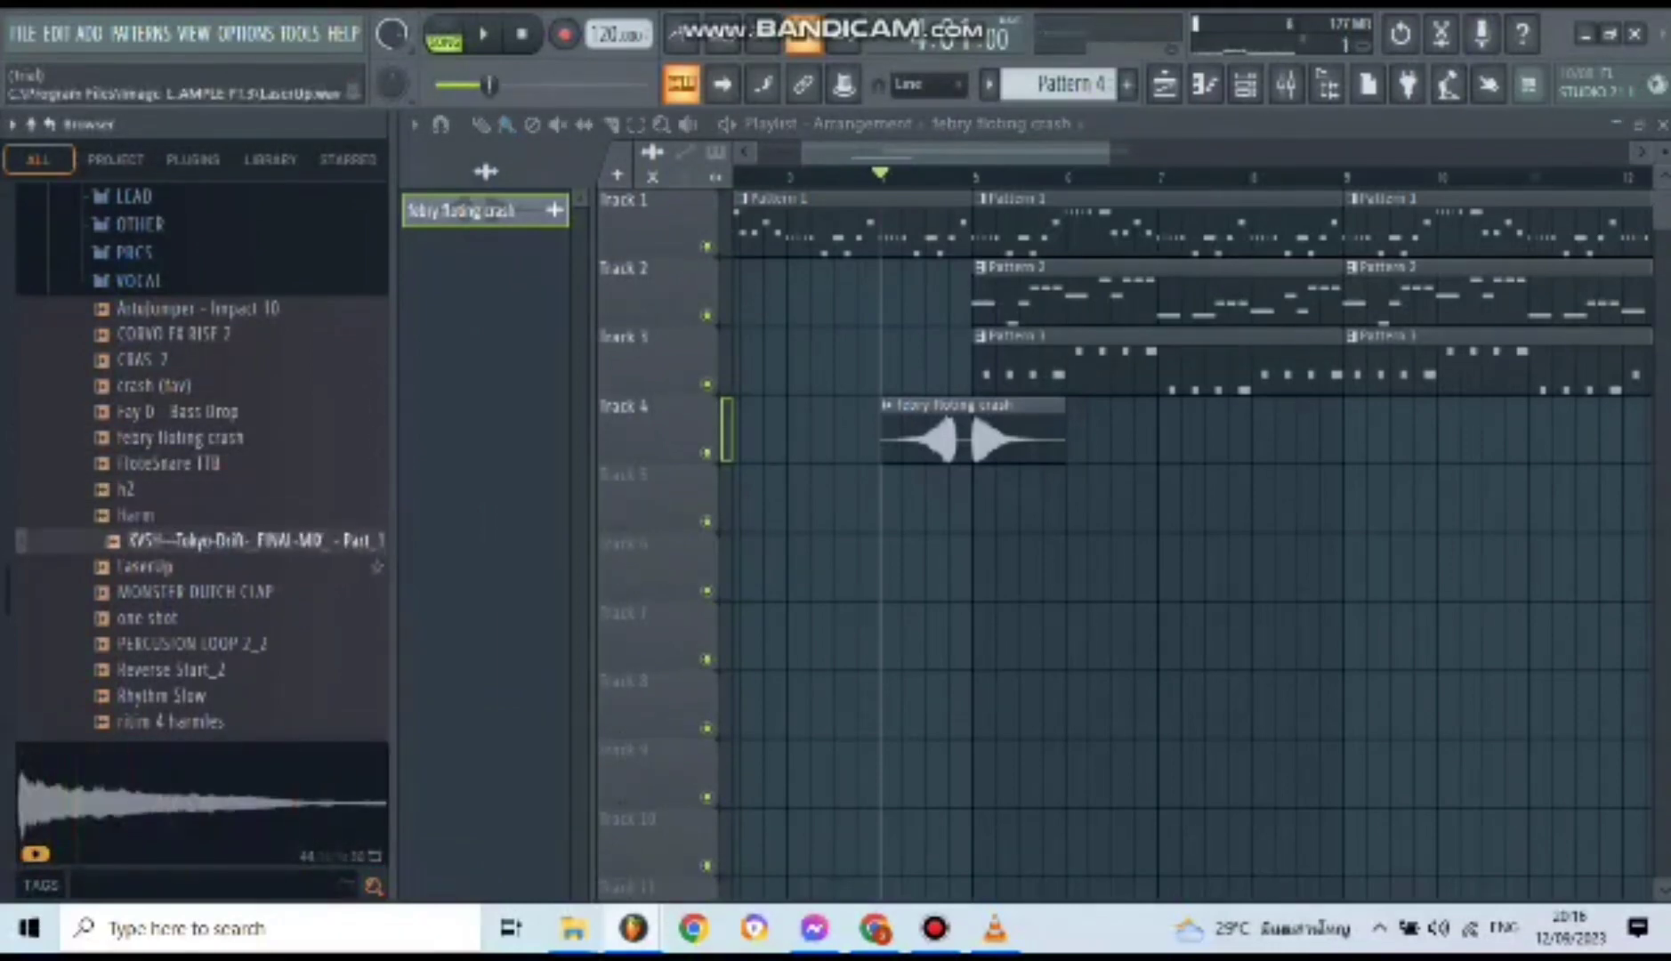
{"action": "left_click", "coordinate": [169, 566]}
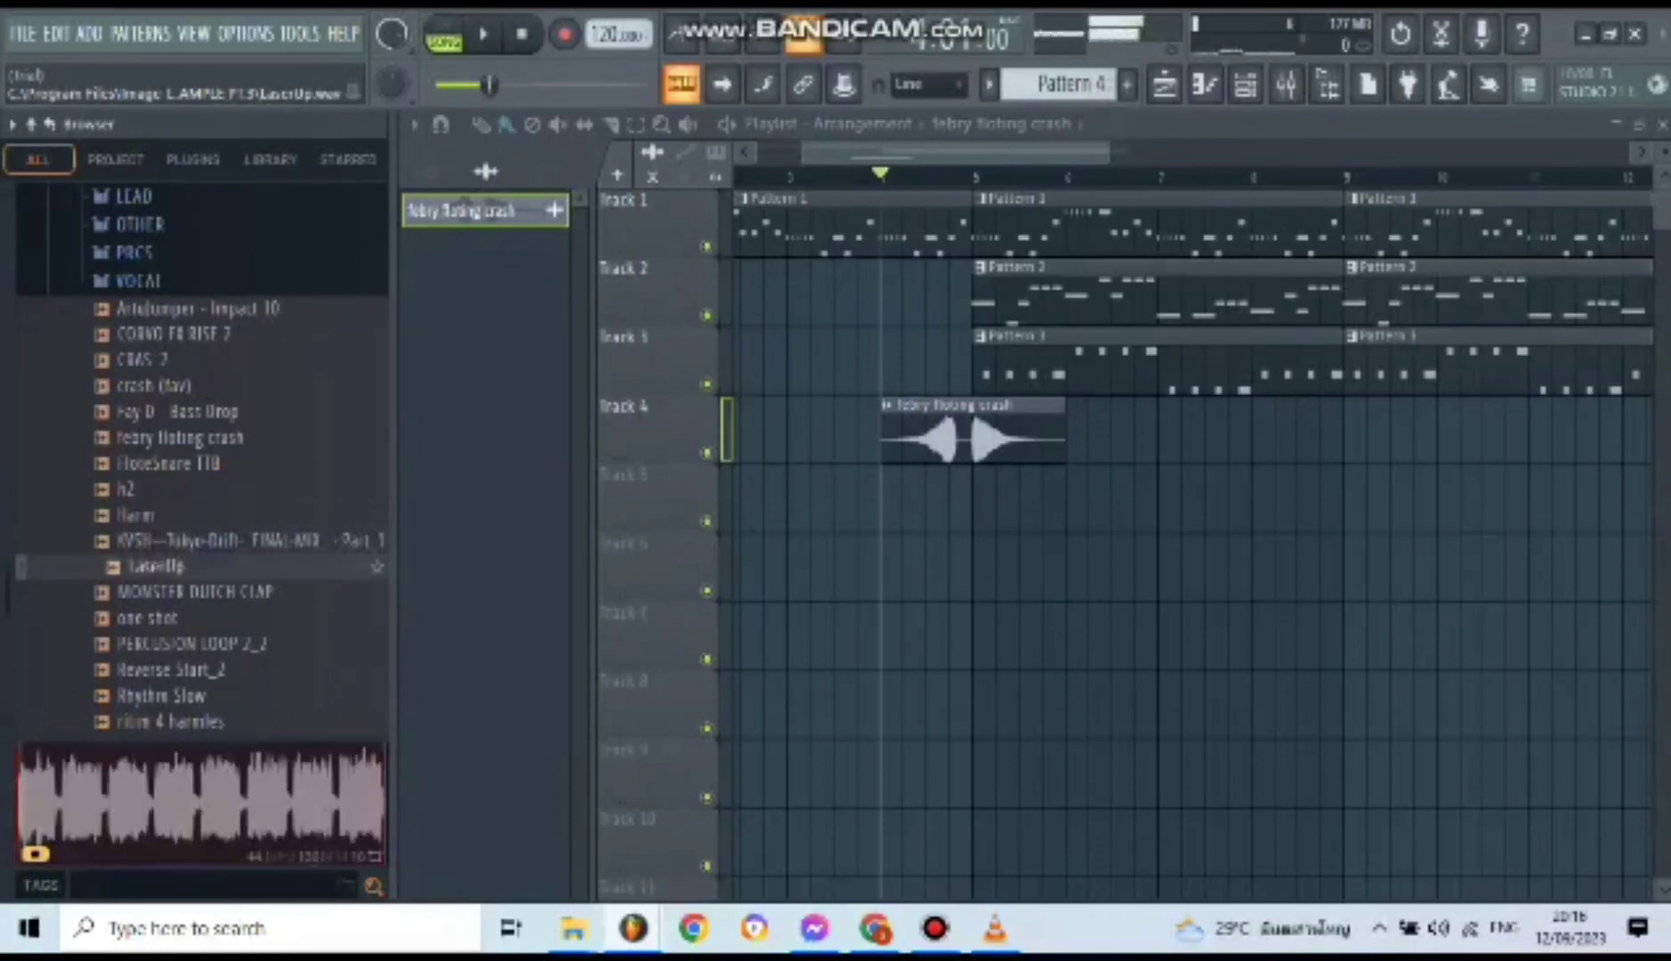
{"action": "left_click", "coordinate": [169, 591]}
{"action": "scroll", "coordinate": [169, 592], "scroll_direction": "down", "scroll_amount": 2}
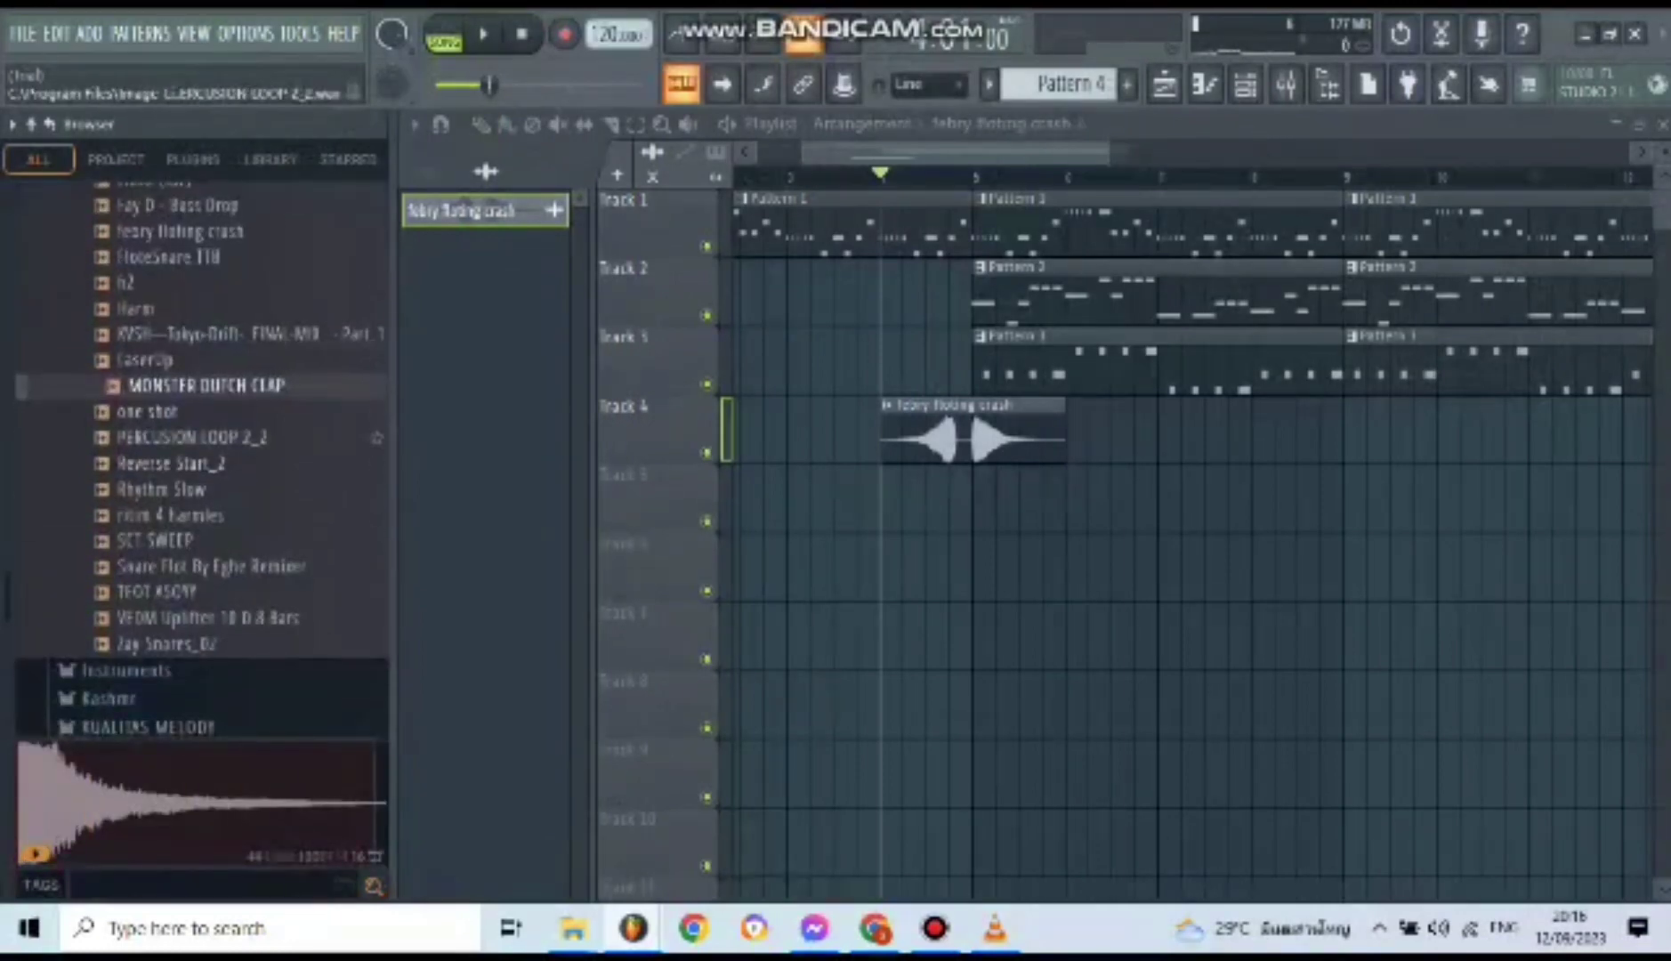
{"action": "left_click", "coordinate": [178, 463]}
{"action": "left_click", "coordinate": [178, 438]}
{"action": "left_click", "coordinate": [178, 463]}
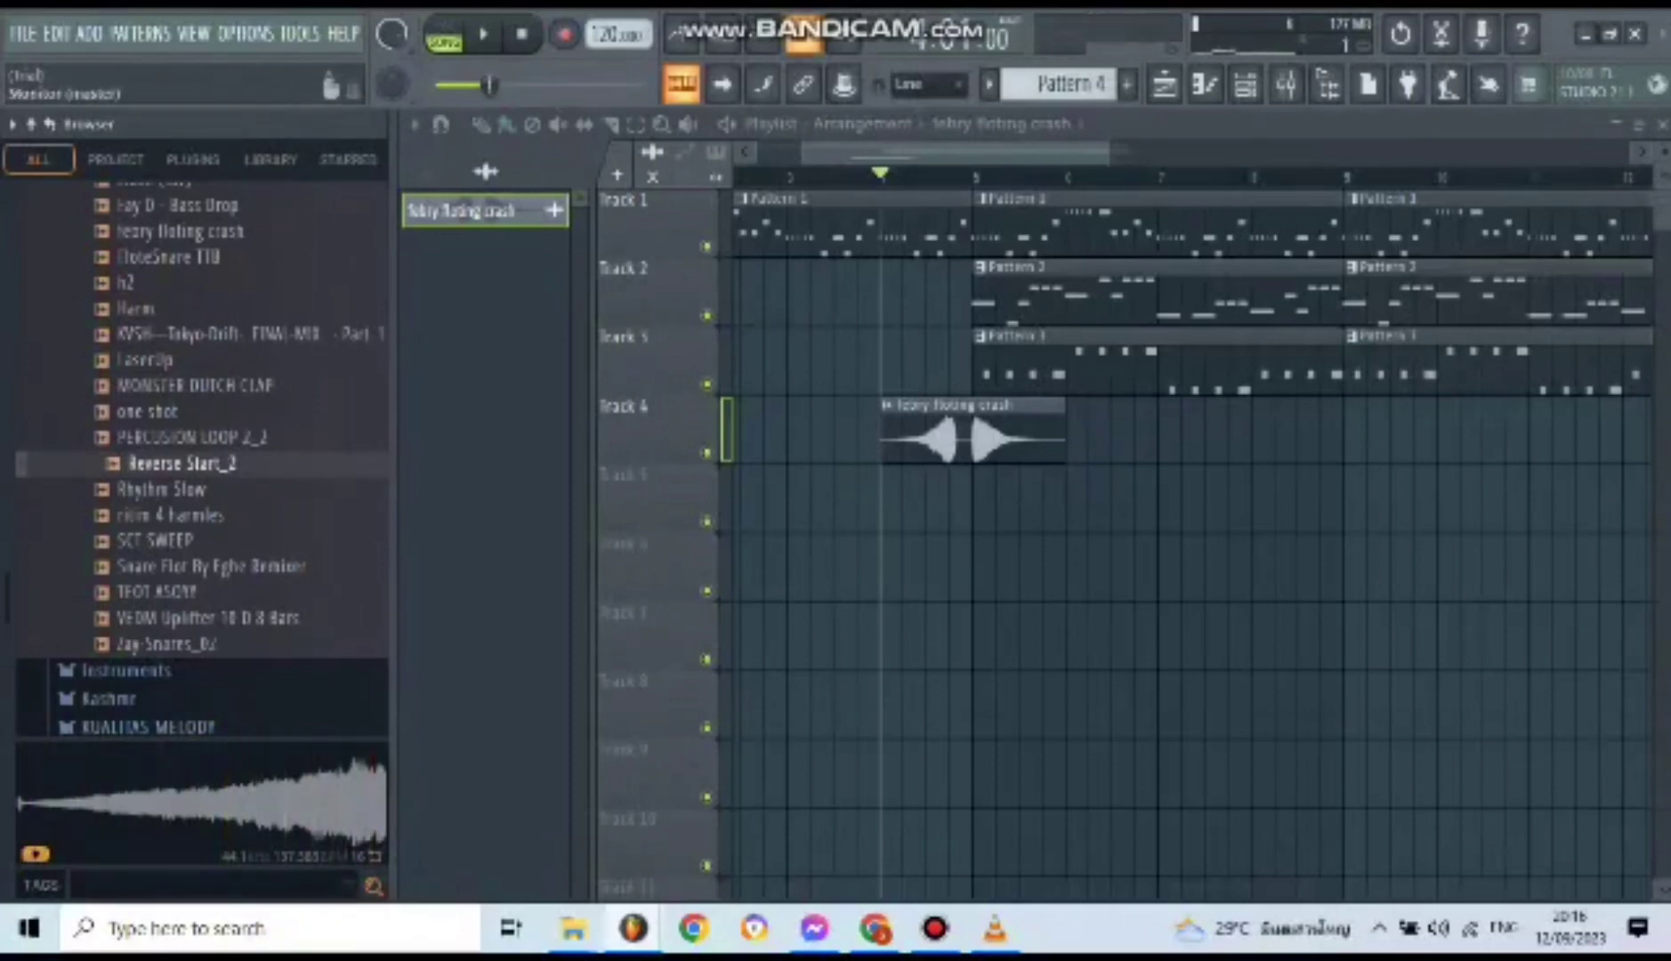
- Place the Reverse Start_2 sample on track 5 at the start of bar 4 and check its channel settings
{"action": "left_click_drag", "start_coordinate": [178, 462], "coordinate": [890, 499]}
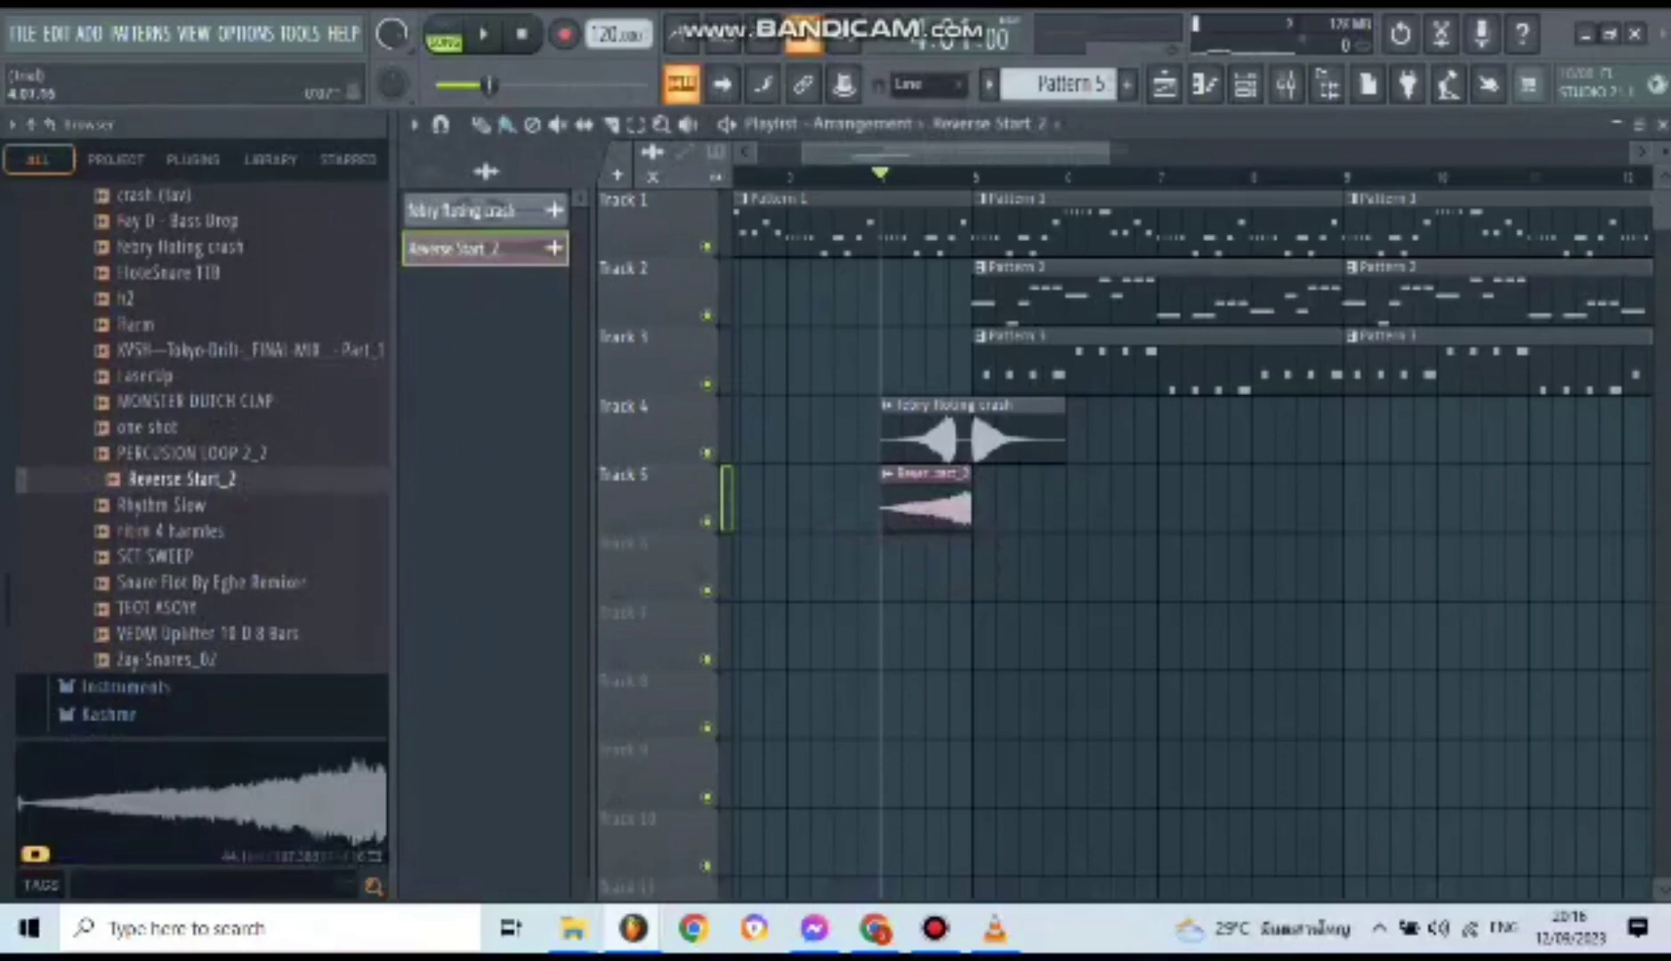
{"action": "double_click", "coordinate": [922, 498]}
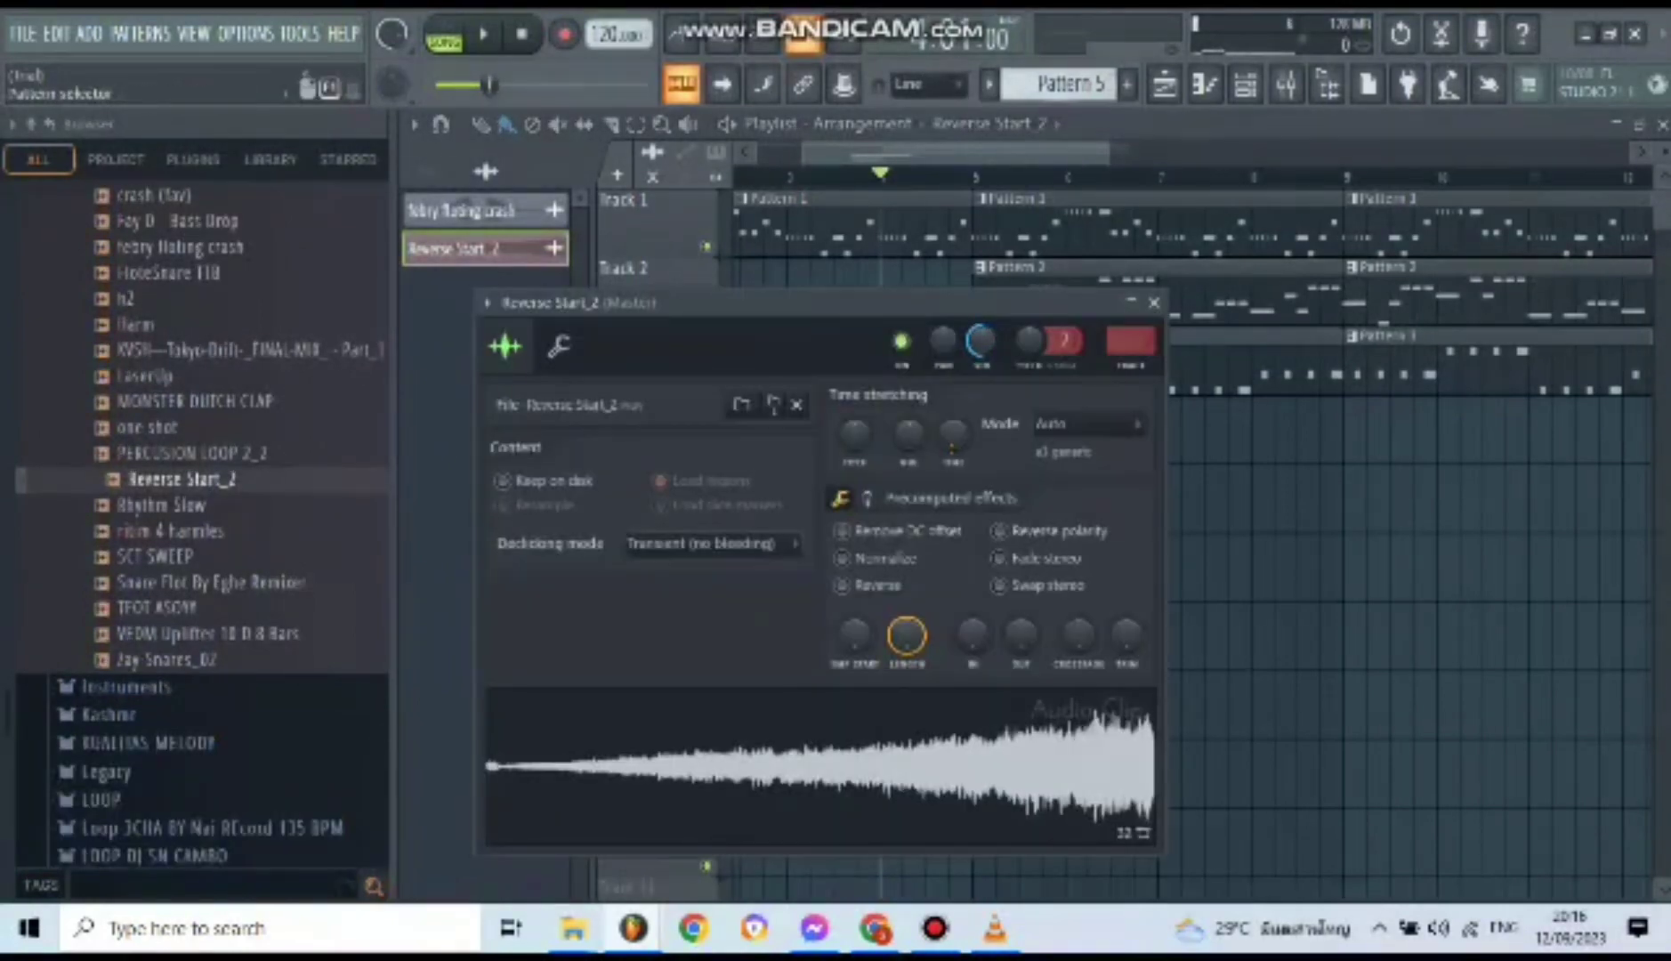
{"action": "left_click", "coordinate": [486, 170]}
{"action": "left_click", "coordinate": [1154, 302]}
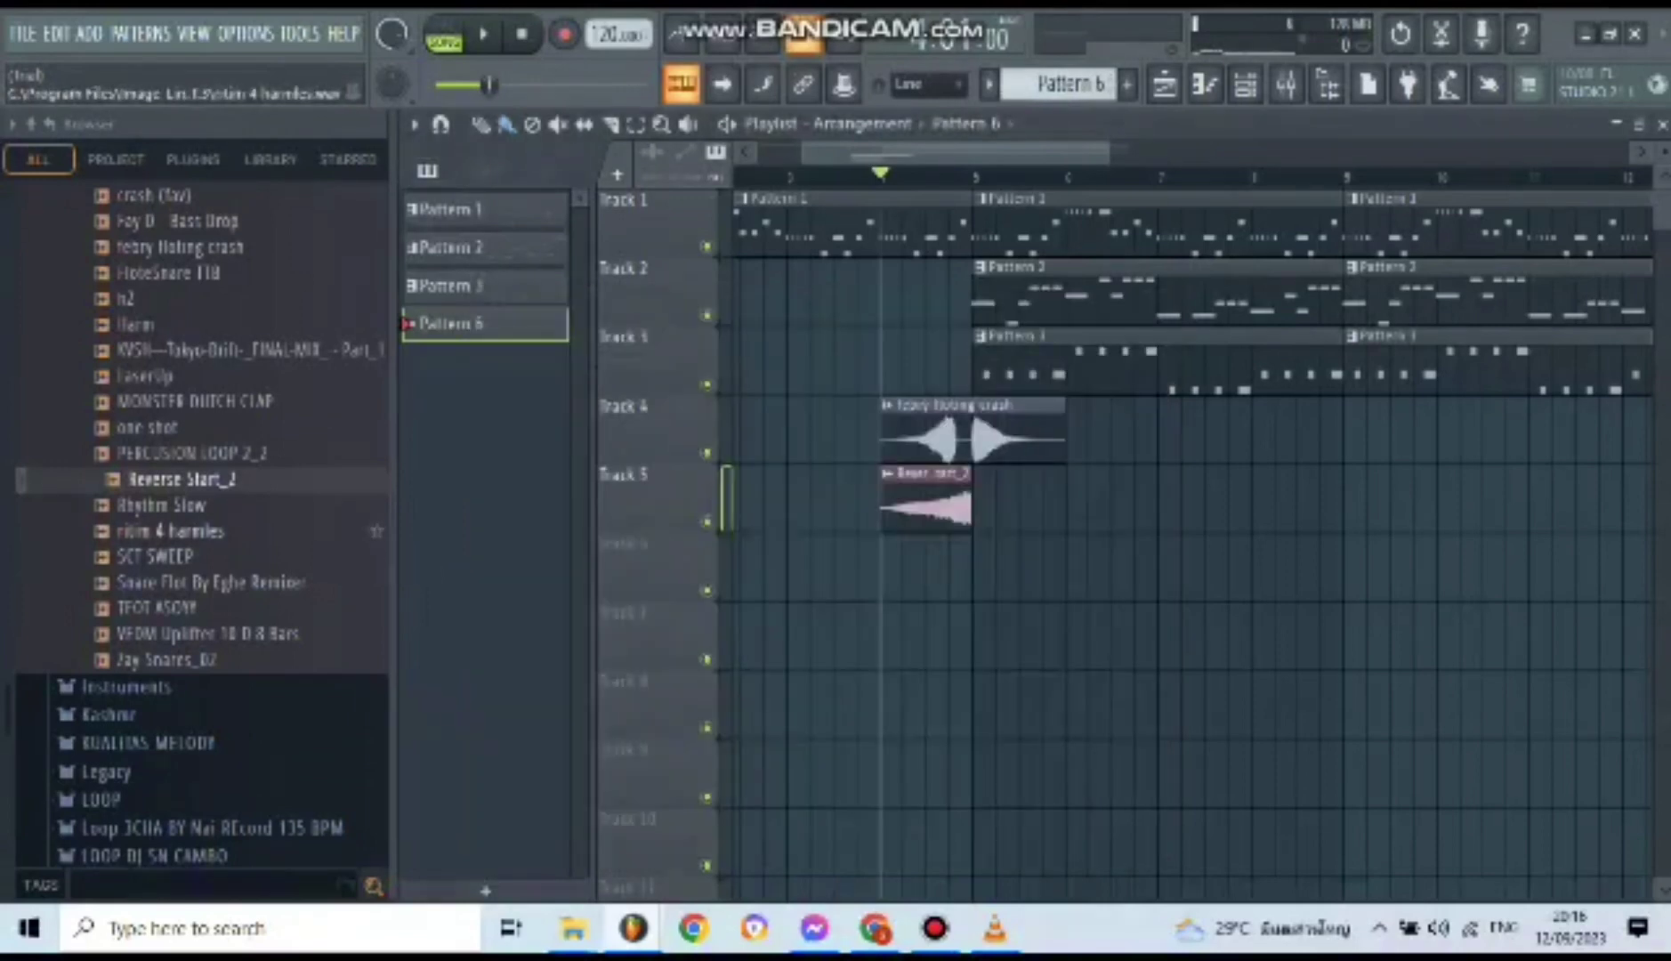
- Audition the CORVO FX RISE 2 riser and the CRAS_2 crash among the loose samples
{"action": "scroll", "coordinate": [196, 525], "scroll_direction": "up", "scroll_amount": 4}
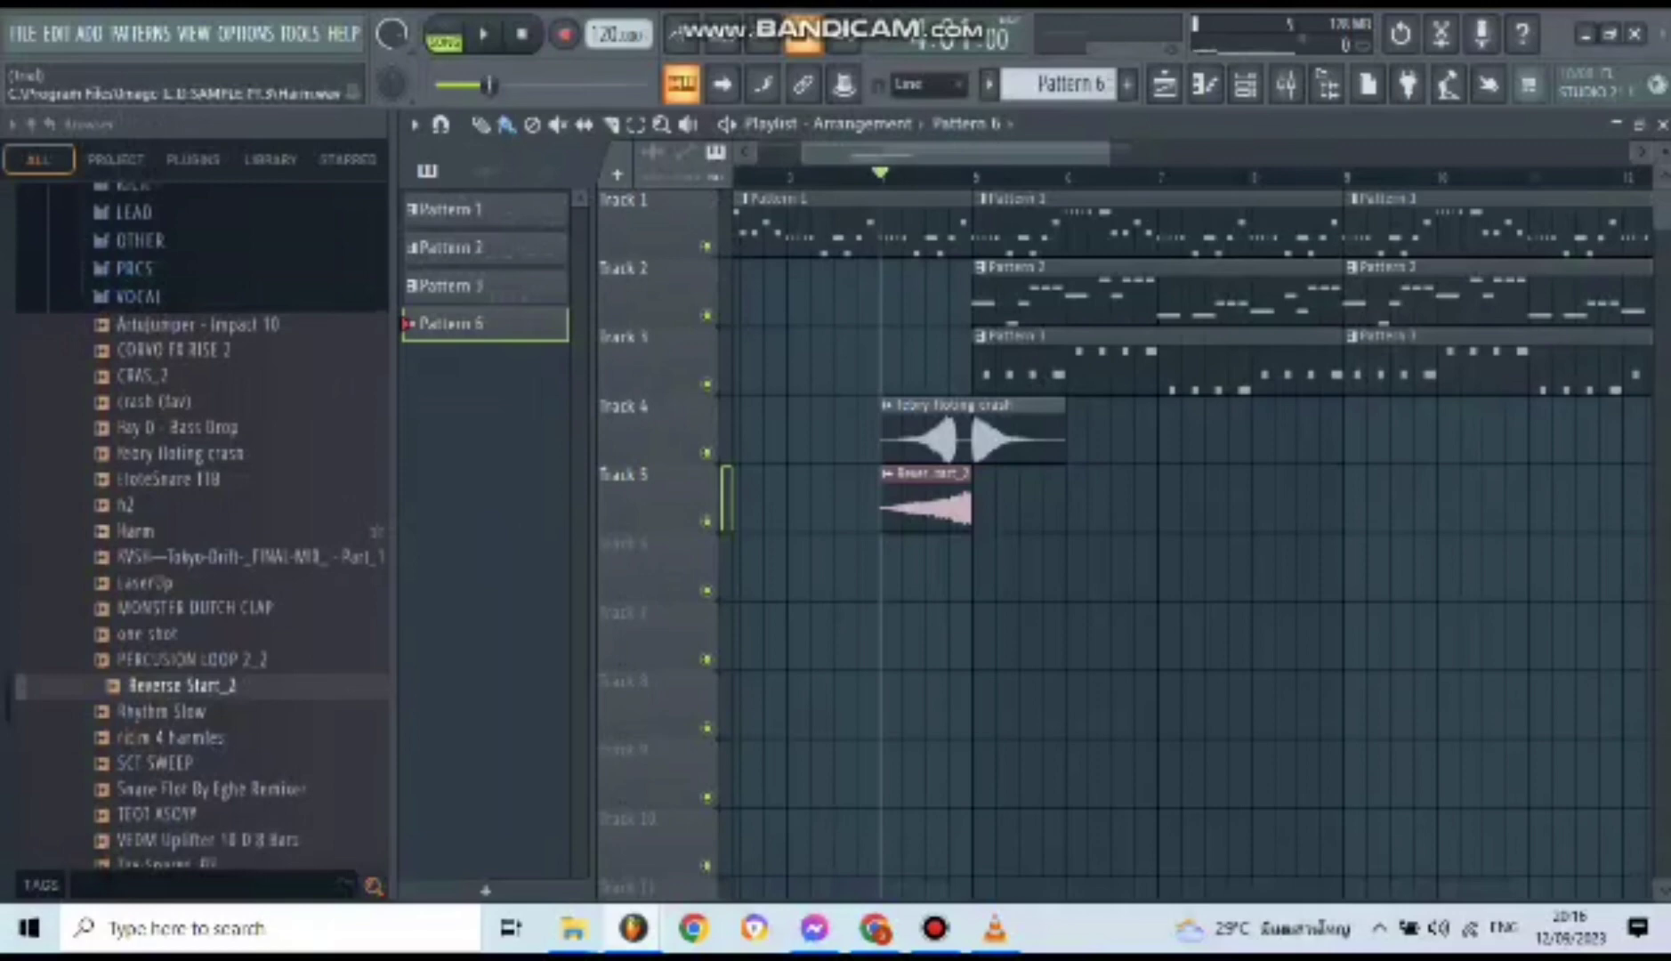
{"action": "scroll", "coordinate": [223, 427], "scroll_direction": "up", "scroll_amount": 4}
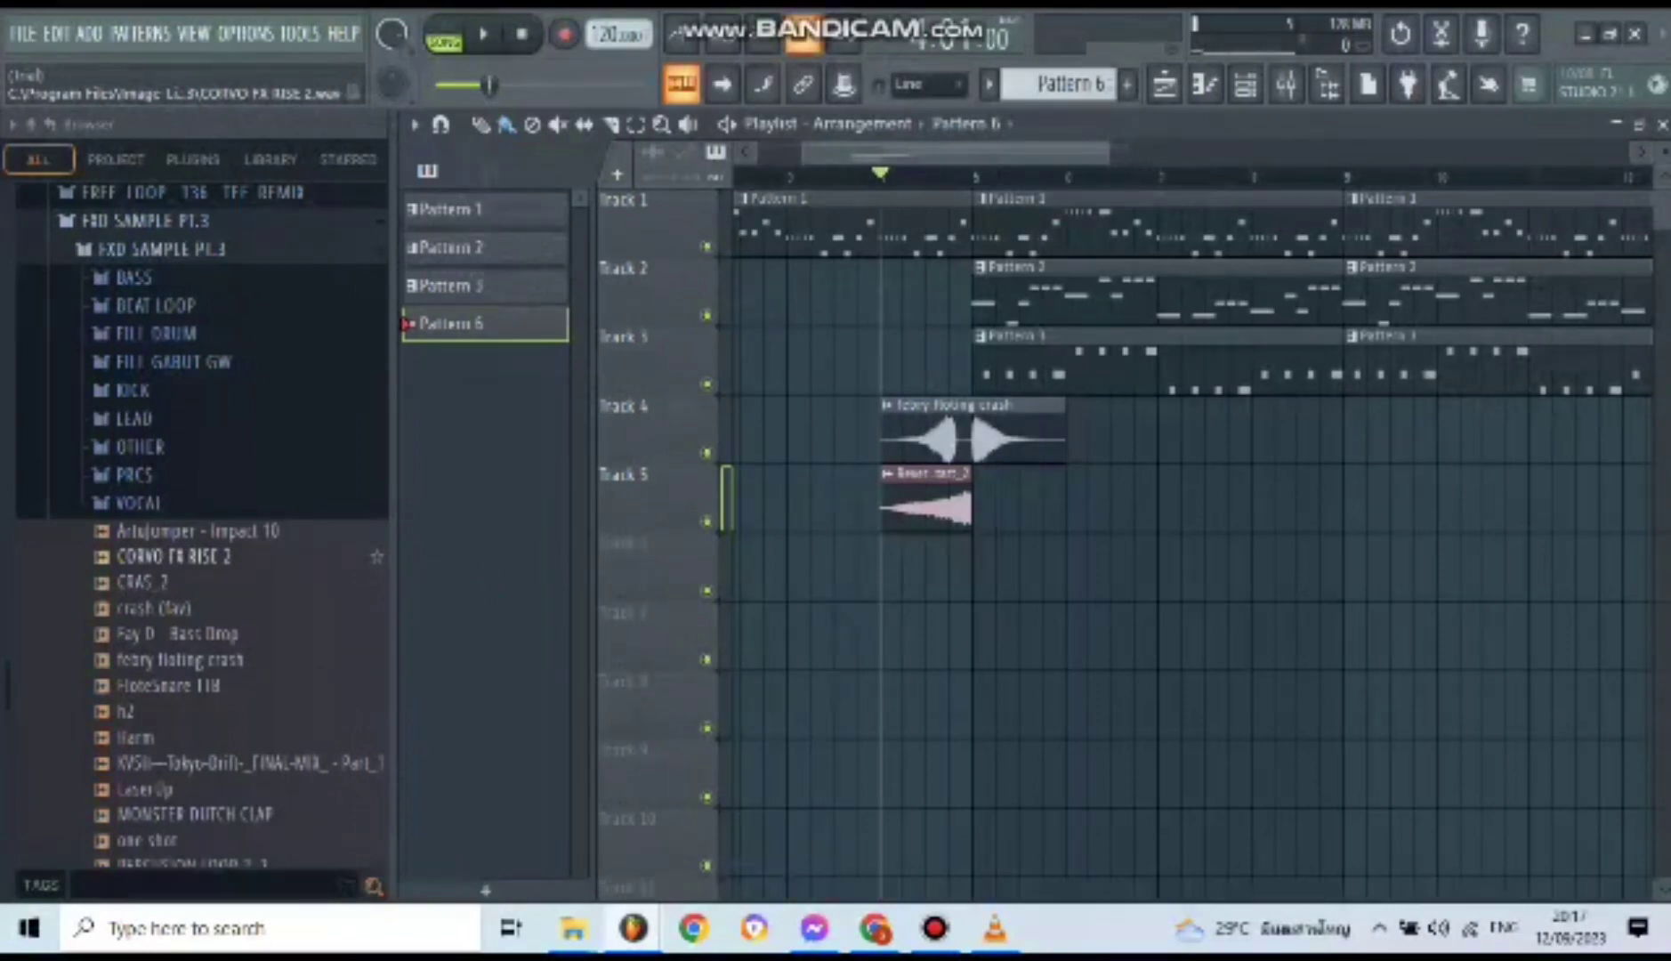
{"action": "left_click", "coordinate": [174, 557]}
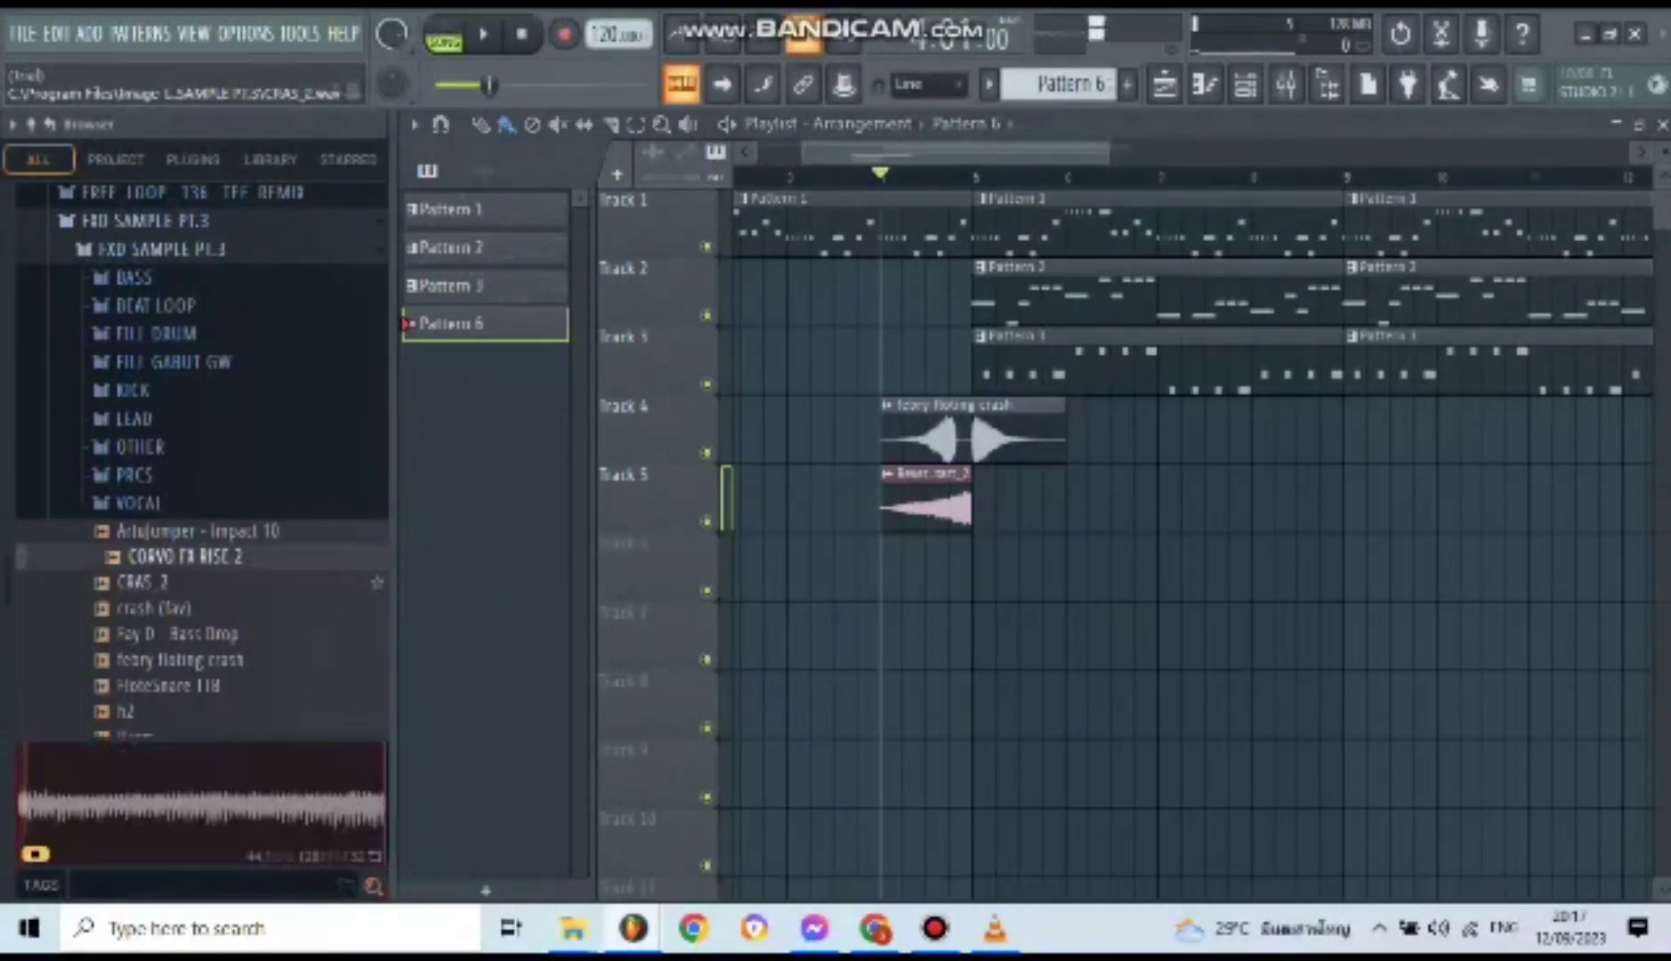
{"action": "left_click", "coordinate": [153, 582]}
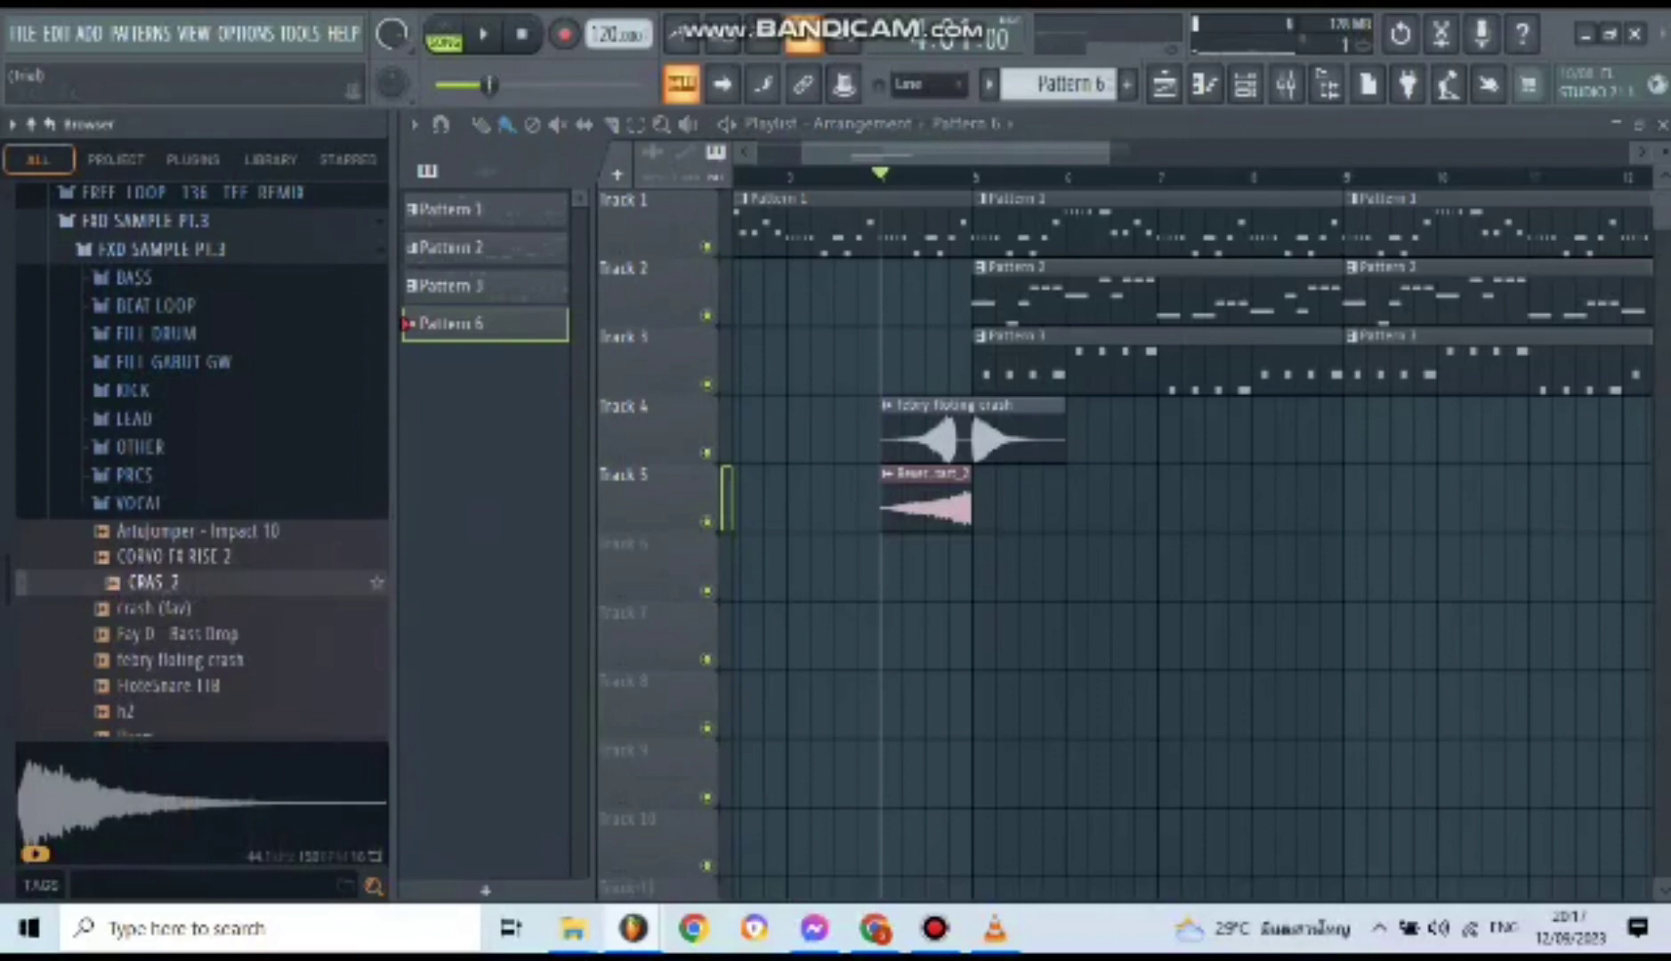
{"action": "scroll", "coordinate": [169, 573], "scroll_direction": "up", "scroll_amount": 2}
{"action": "scroll", "coordinate": [169, 534], "scroll_direction": "down", "scroll_amount": 2}
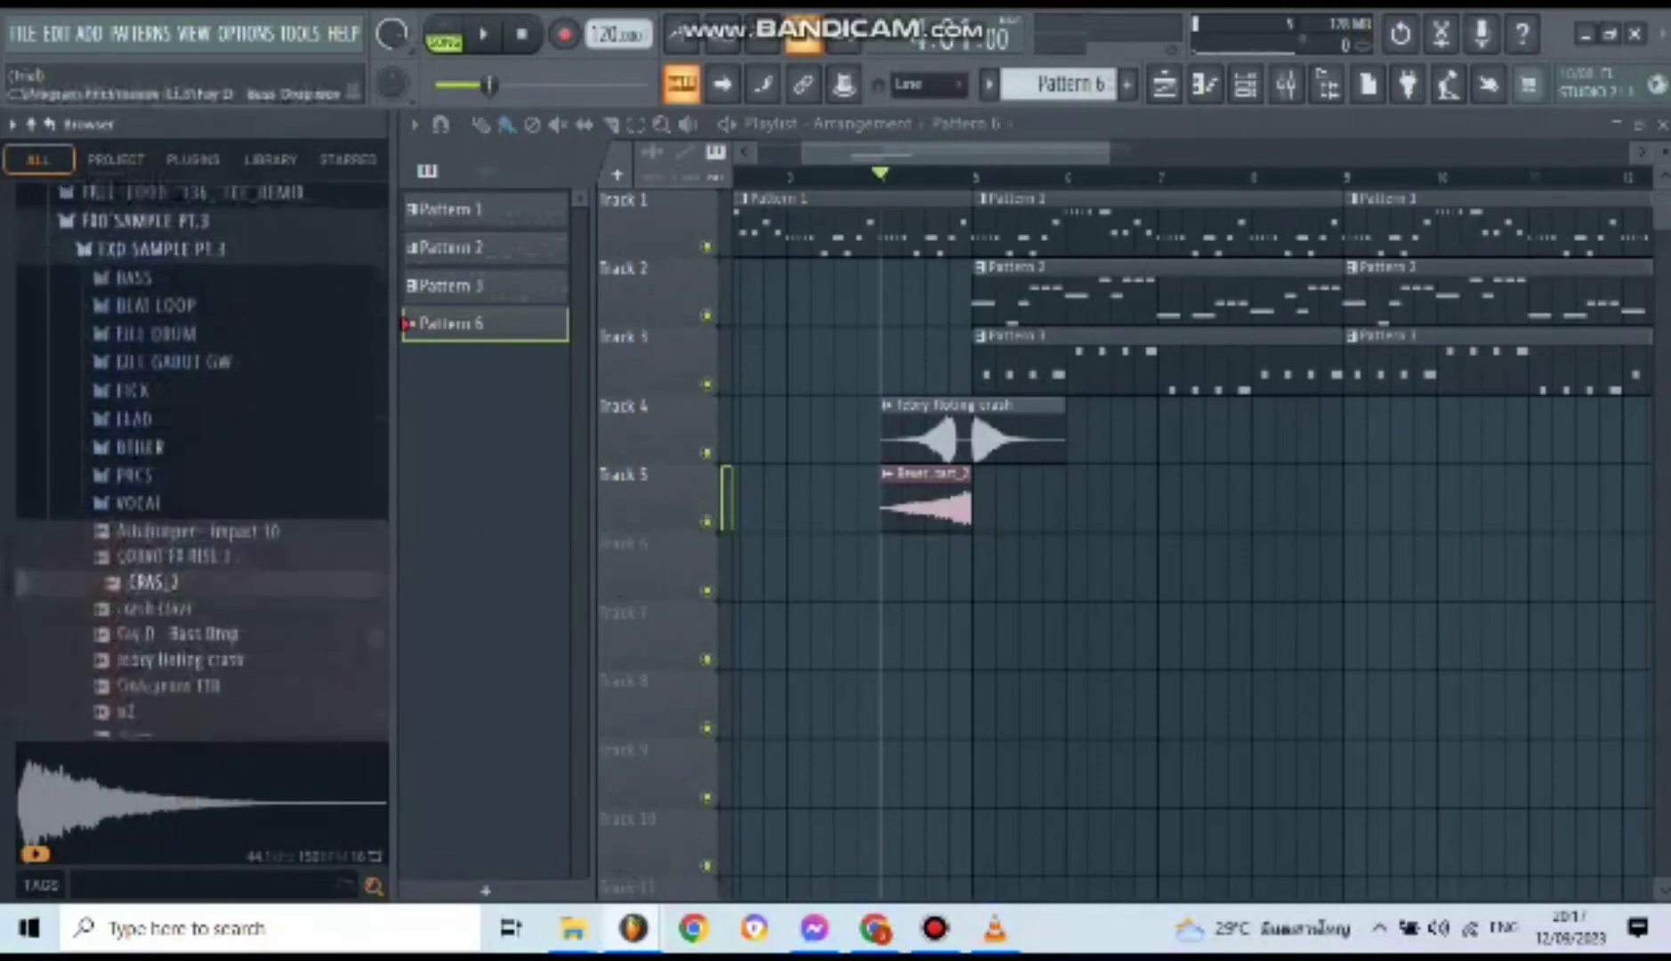
- Open the VOCAL sample folder and audition its vocal samples from AAH down to i i i hhaaa 2
{"action": "left_click", "coordinate": [138, 504]}
{"action": "left_click", "coordinate": [148, 516]}
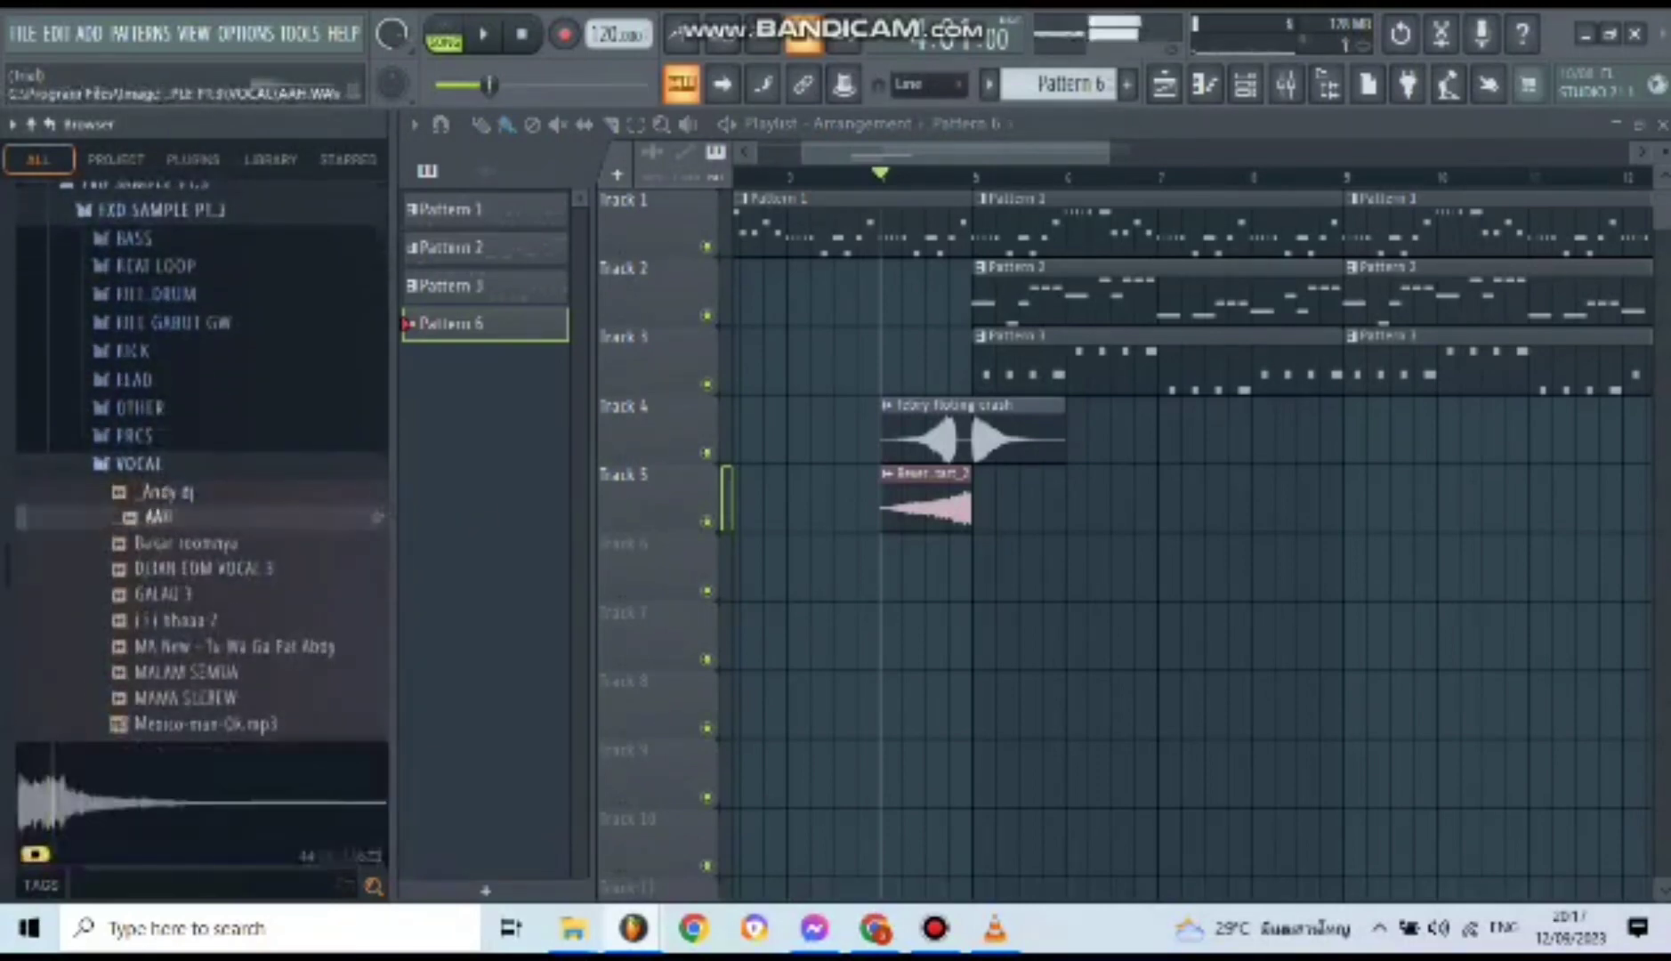
{"action": "left_click", "coordinate": [177, 492]}
{"action": "left_click", "coordinate": [191, 543]}
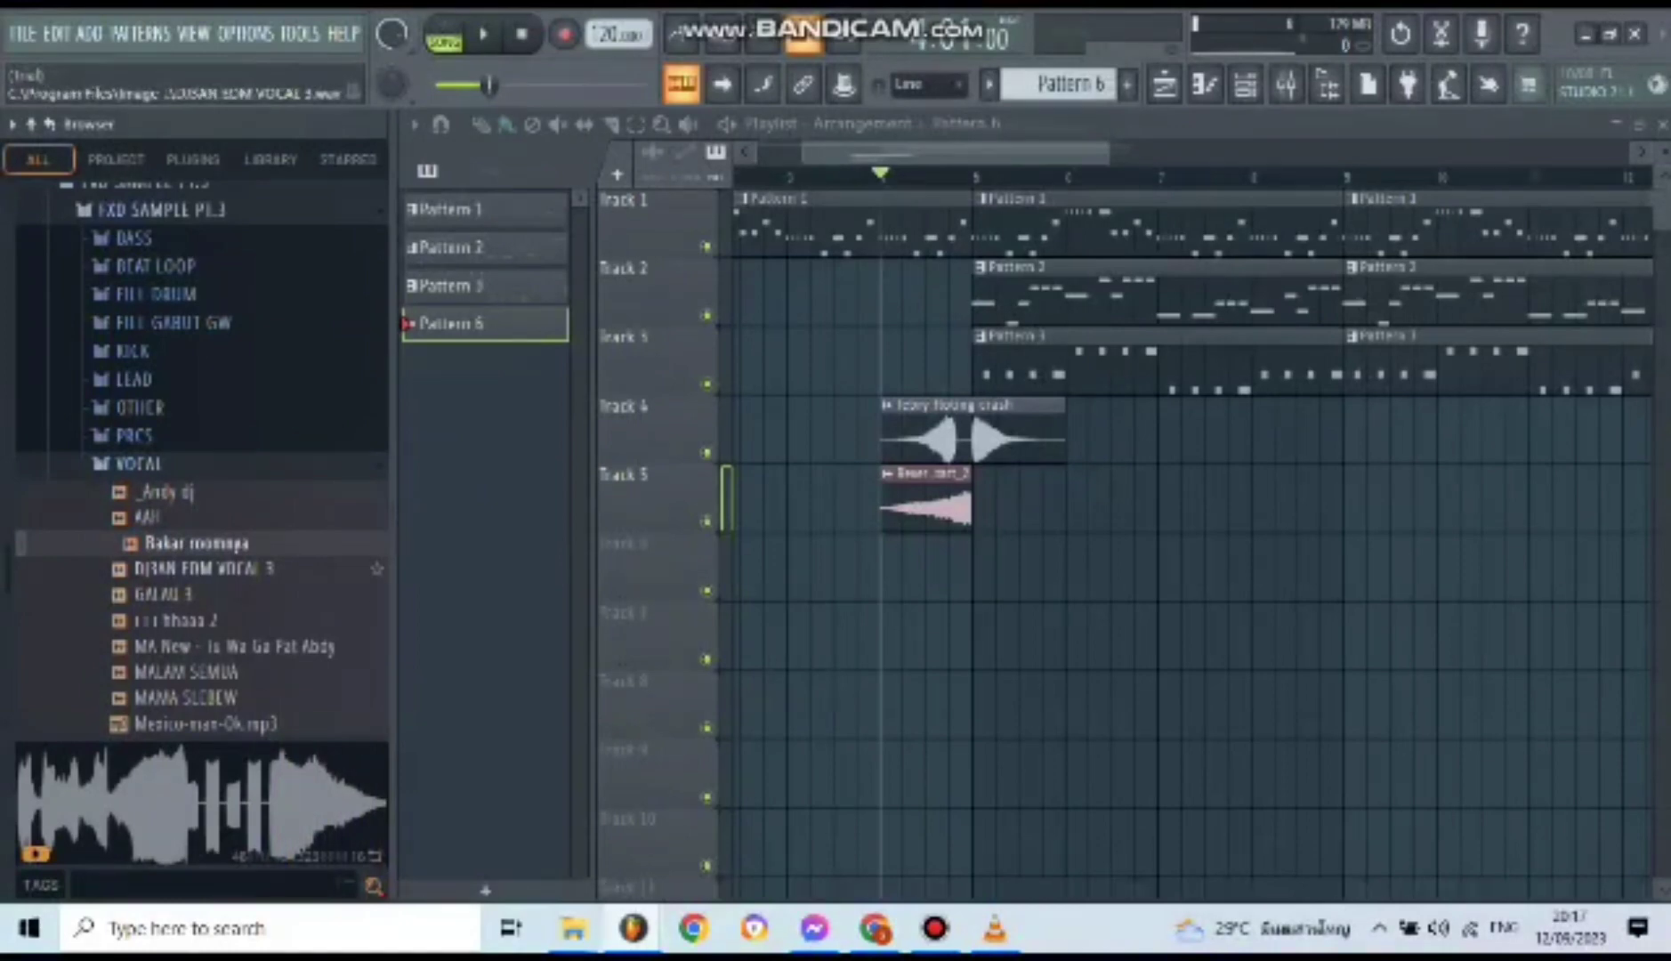
{"action": "key", "text": "Down"}
{"action": "key", "text": "Down"}
{"action": "key", "text": "Down"}
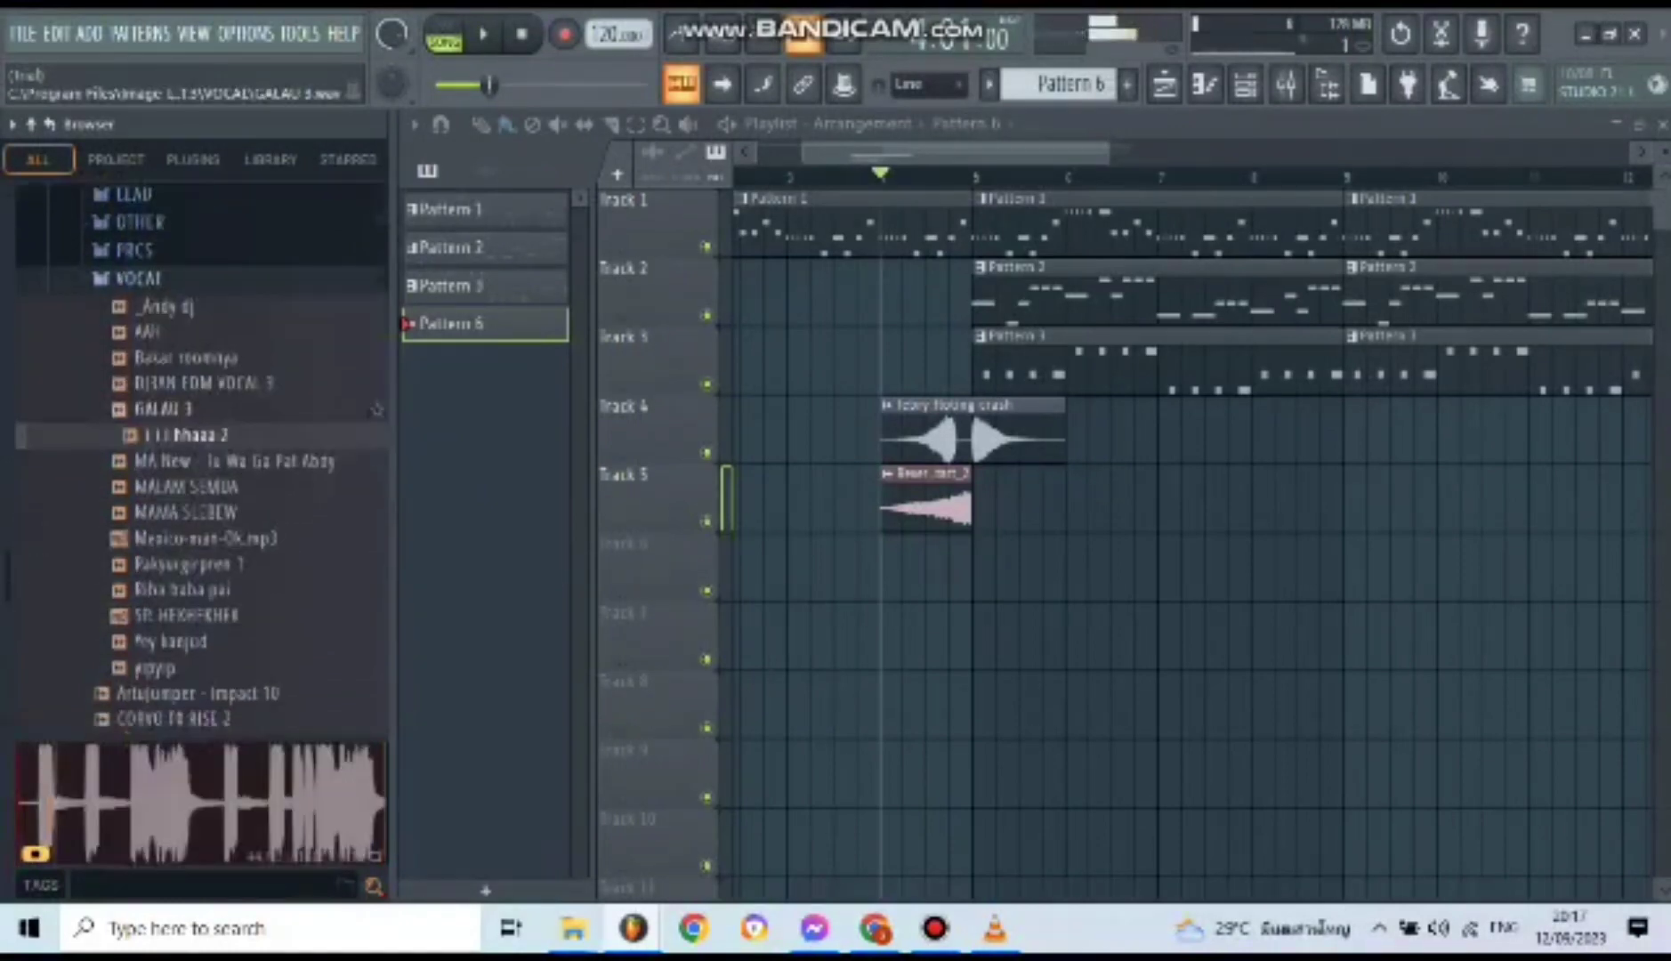
{"action": "scroll", "coordinate": [205, 463], "scroll_direction": "down", "scroll_amount": 1}
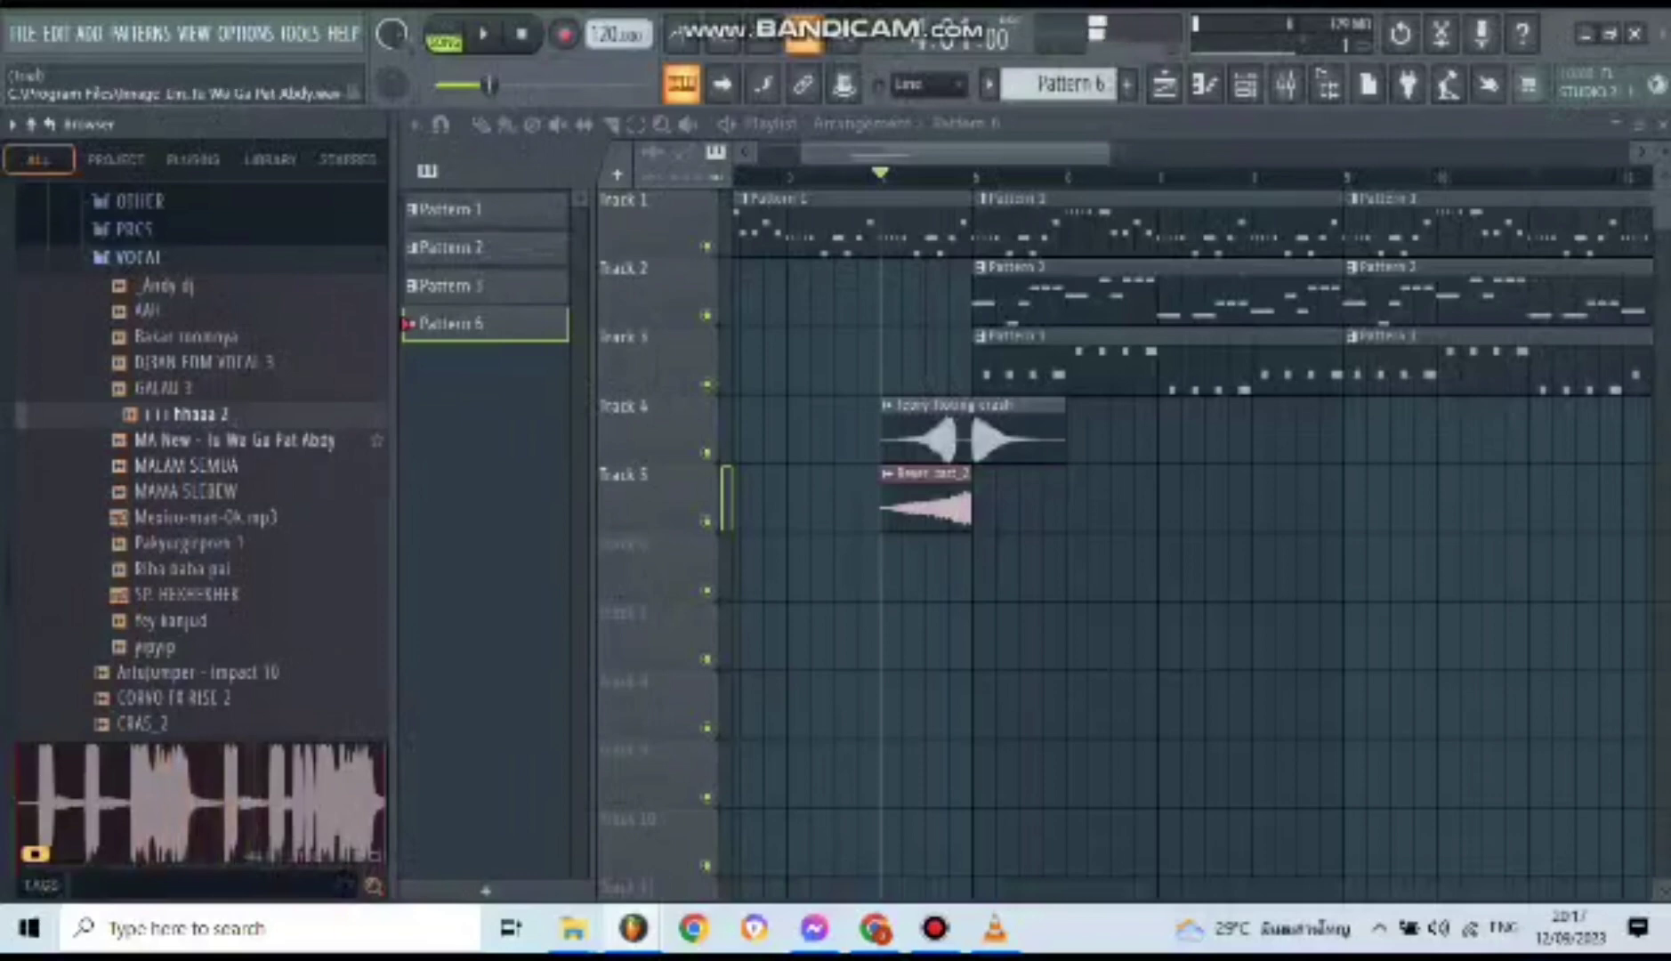
{"action": "key", "text": "Down"}
{"action": "key", "text": "Up"}
- Audition the remaining vocal samples in the VOCAL folder, including MAMA SLEBEW, SP. HEKHEKHEK, Yey kanjud and yipyip
{"action": "left_click", "coordinate": [187, 491]}
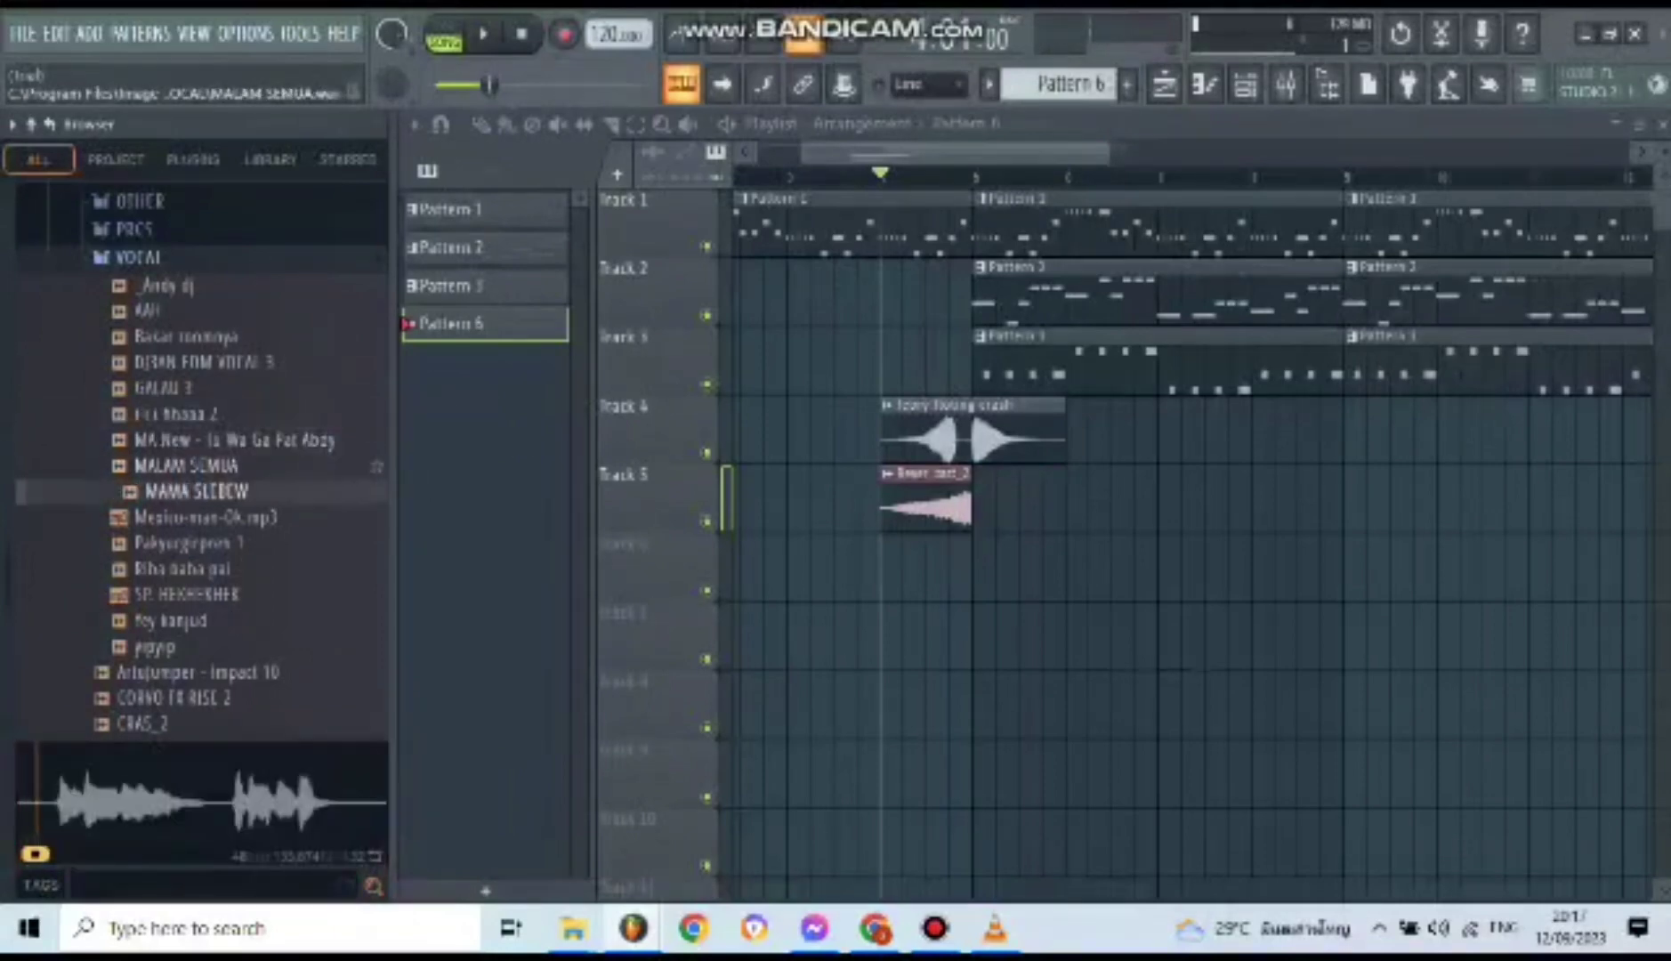
{"action": "left_click", "coordinate": [187, 466]}
{"action": "left_click", "coordinate": [204, 517]}
{"action": "left_click", "coordinate": [192, 543]}
{"action": "key", "text": "Down"}
{"action": "key", "text": "Down"}
{"action": "key", "text": "Down"}
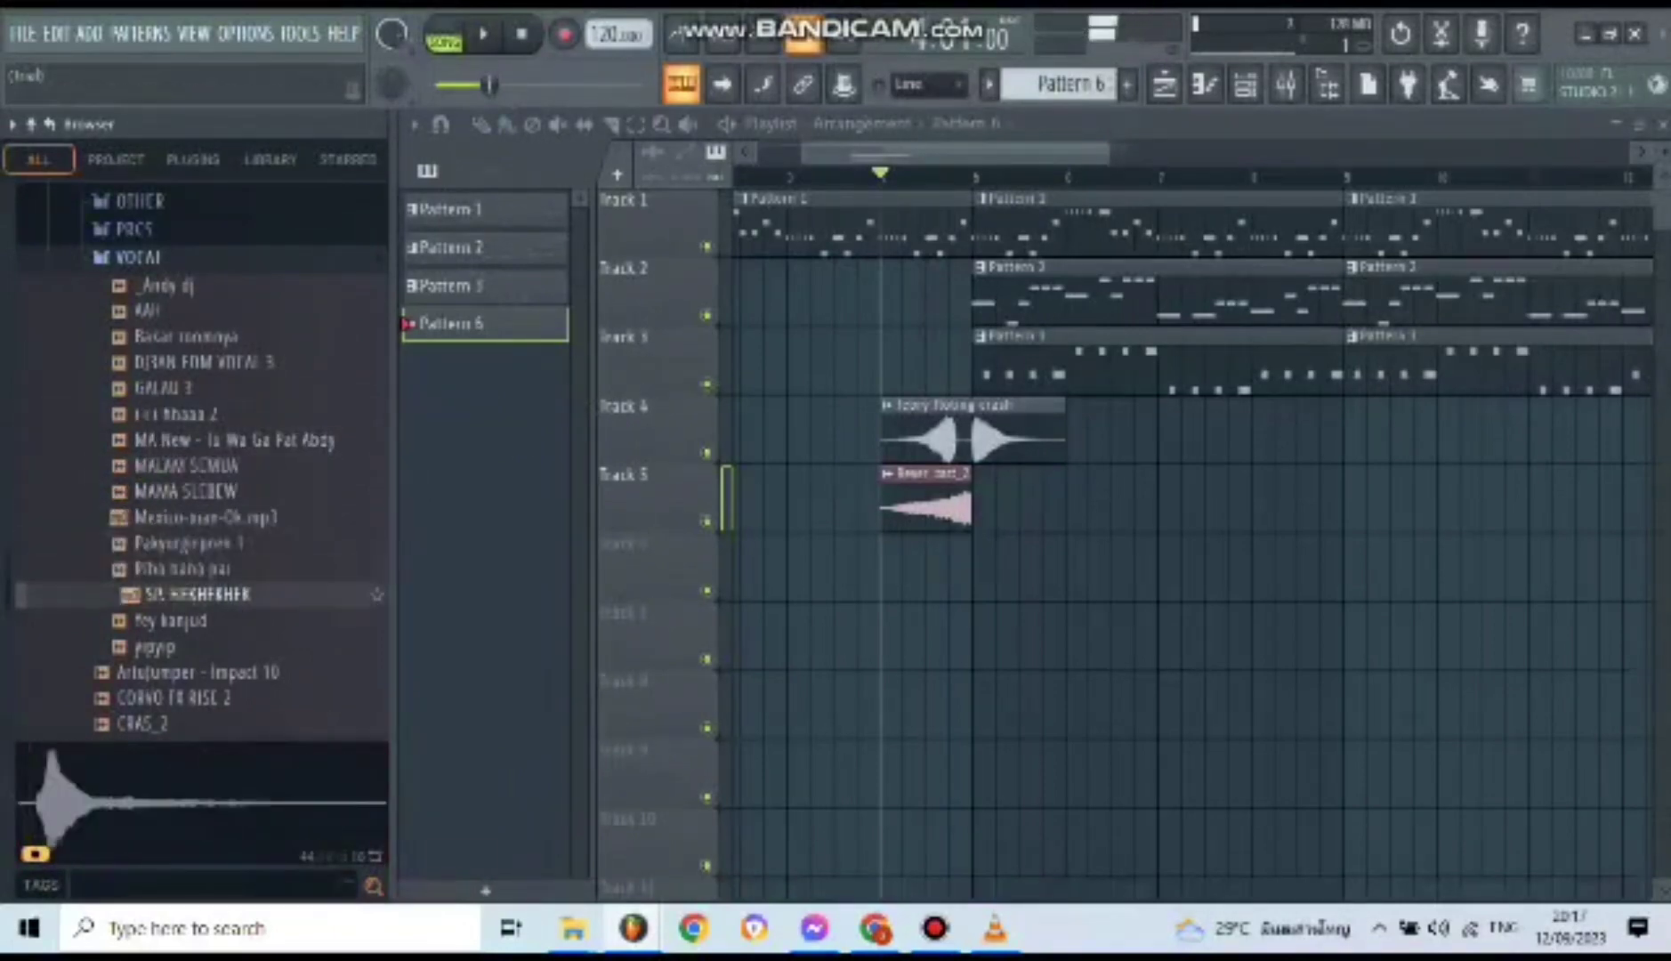
{"action": "scroll", "coordinate": [204, 462], "scroll_direction": "down", "scroll_amount": 5}
{"action": "key", "text": "Down"}
{"action": "key", "text": "Down"}
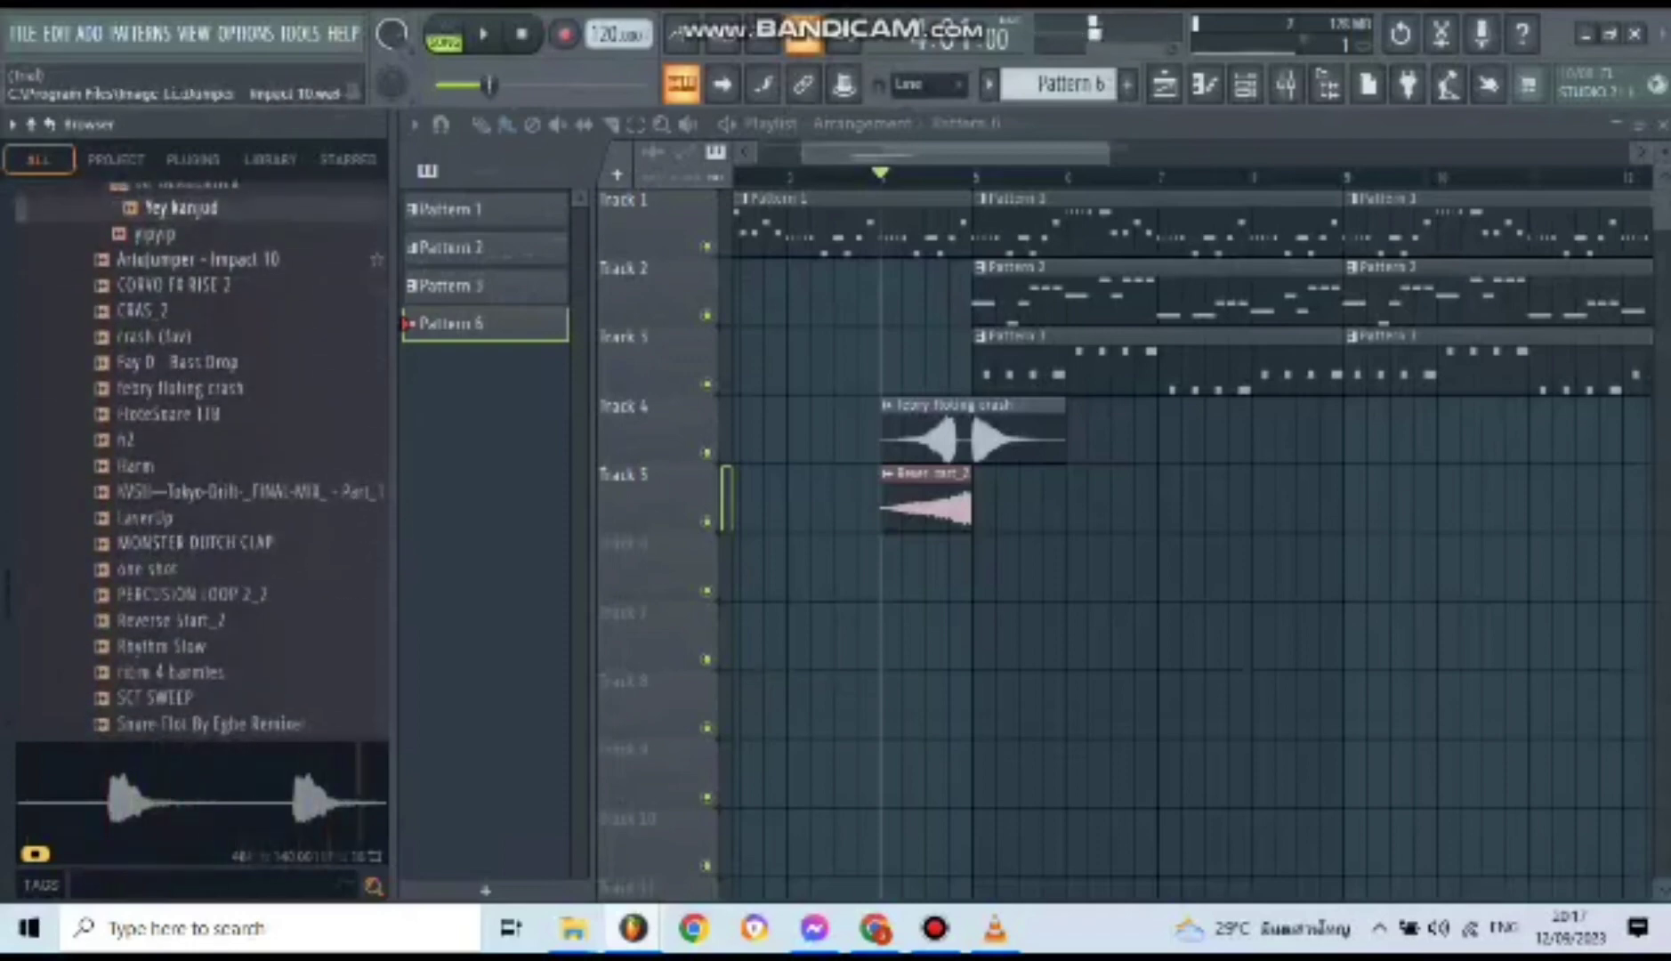
{"action": "key", "text": "Up"}
{"action": "key", "text": "Down"}
{"action": "key", "text": "Up"}
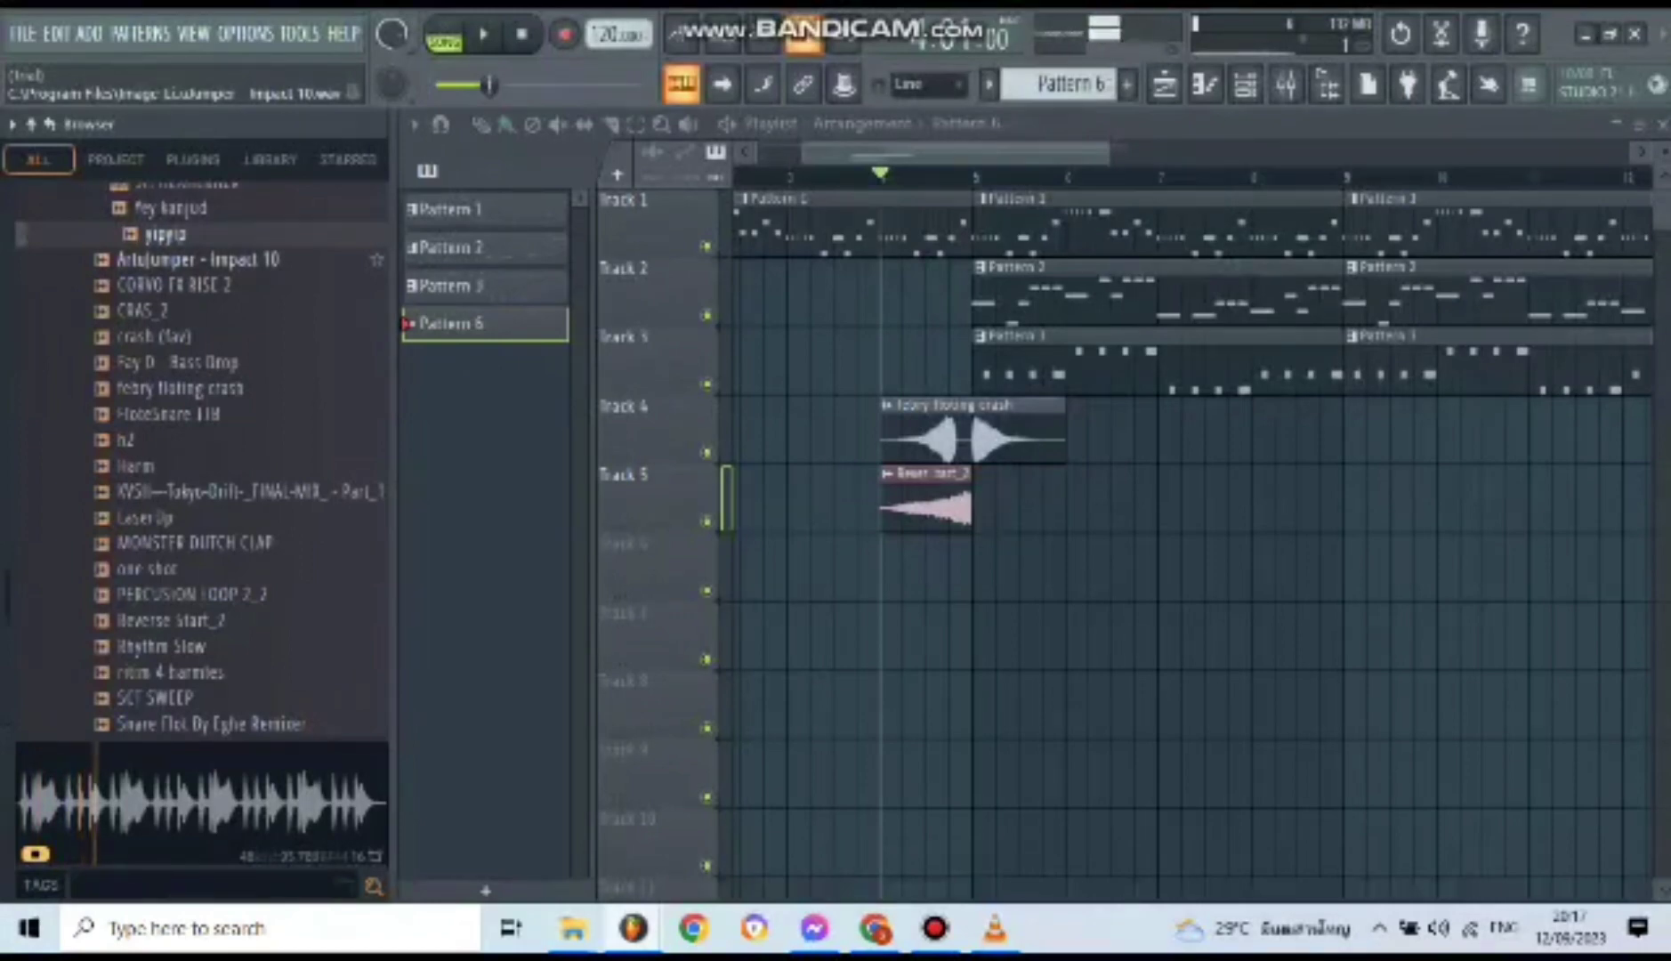
- Audition the loose samples below the VOCAL folder, from Artujumper - Impact 10 down to MONSTER DUTCH CLAP
{"action": "key", "text": "Down"}
{"action": "key", "text": "Down"}
{"action": "key", "text": "Up"}
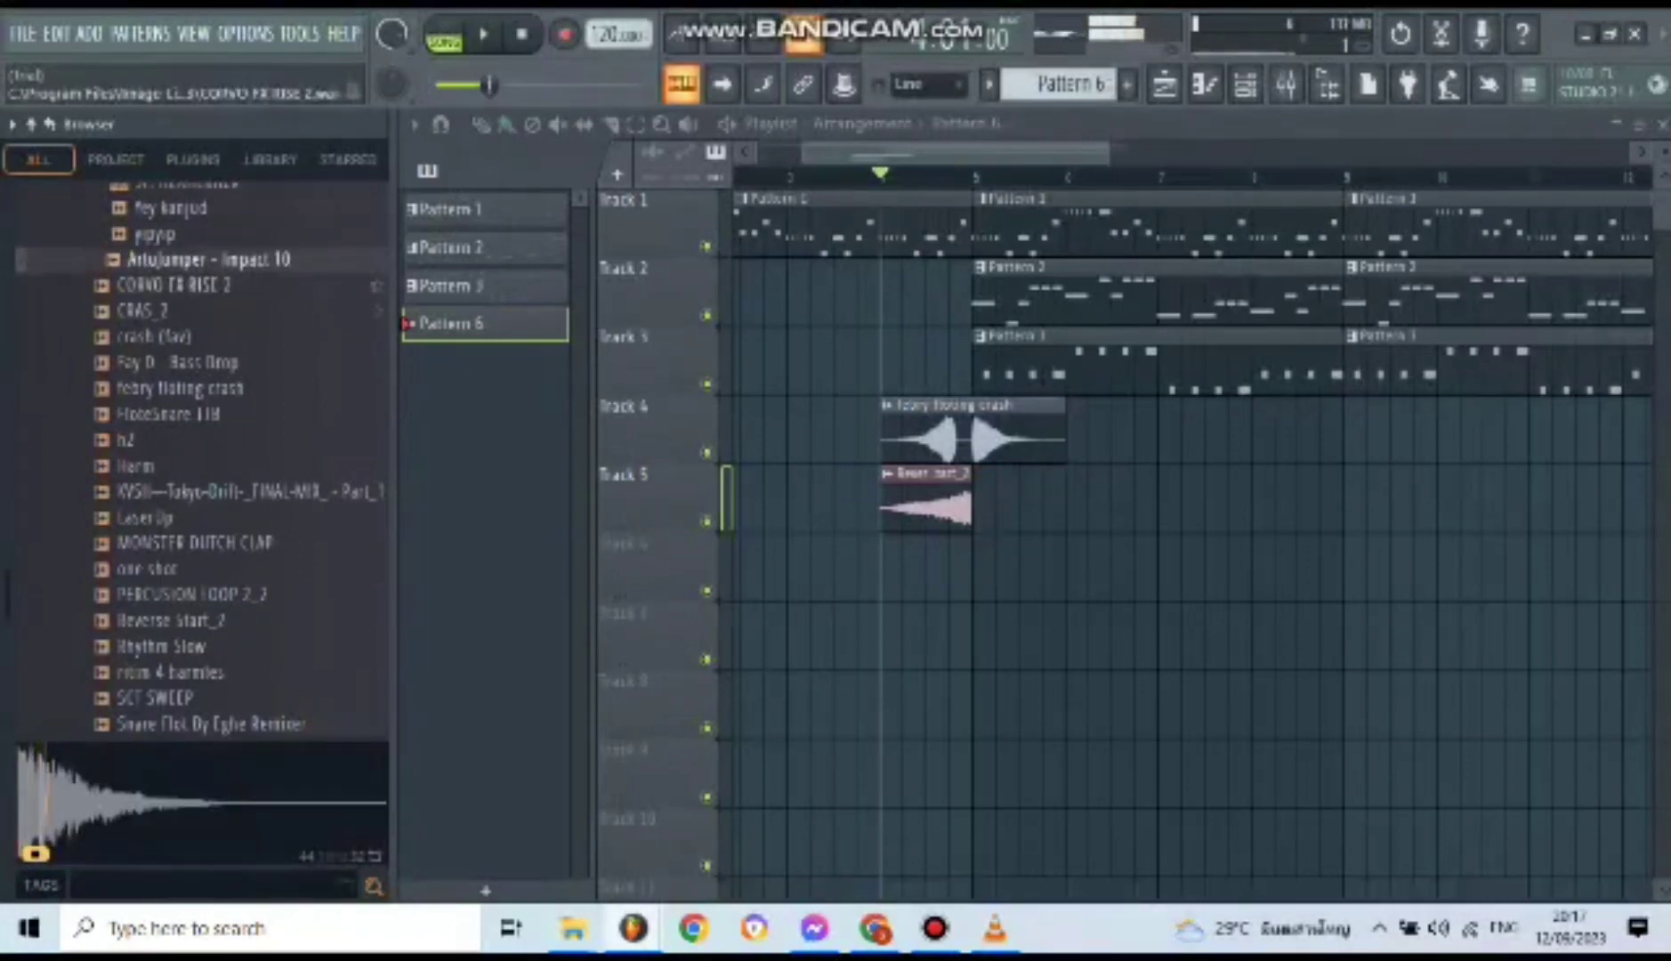
{"action": "key", "text": "Down"}
{"action": "key", "text": "Down"}
{"action": "key", "text": "Down"}
{"action": "key", "text": "Down"}
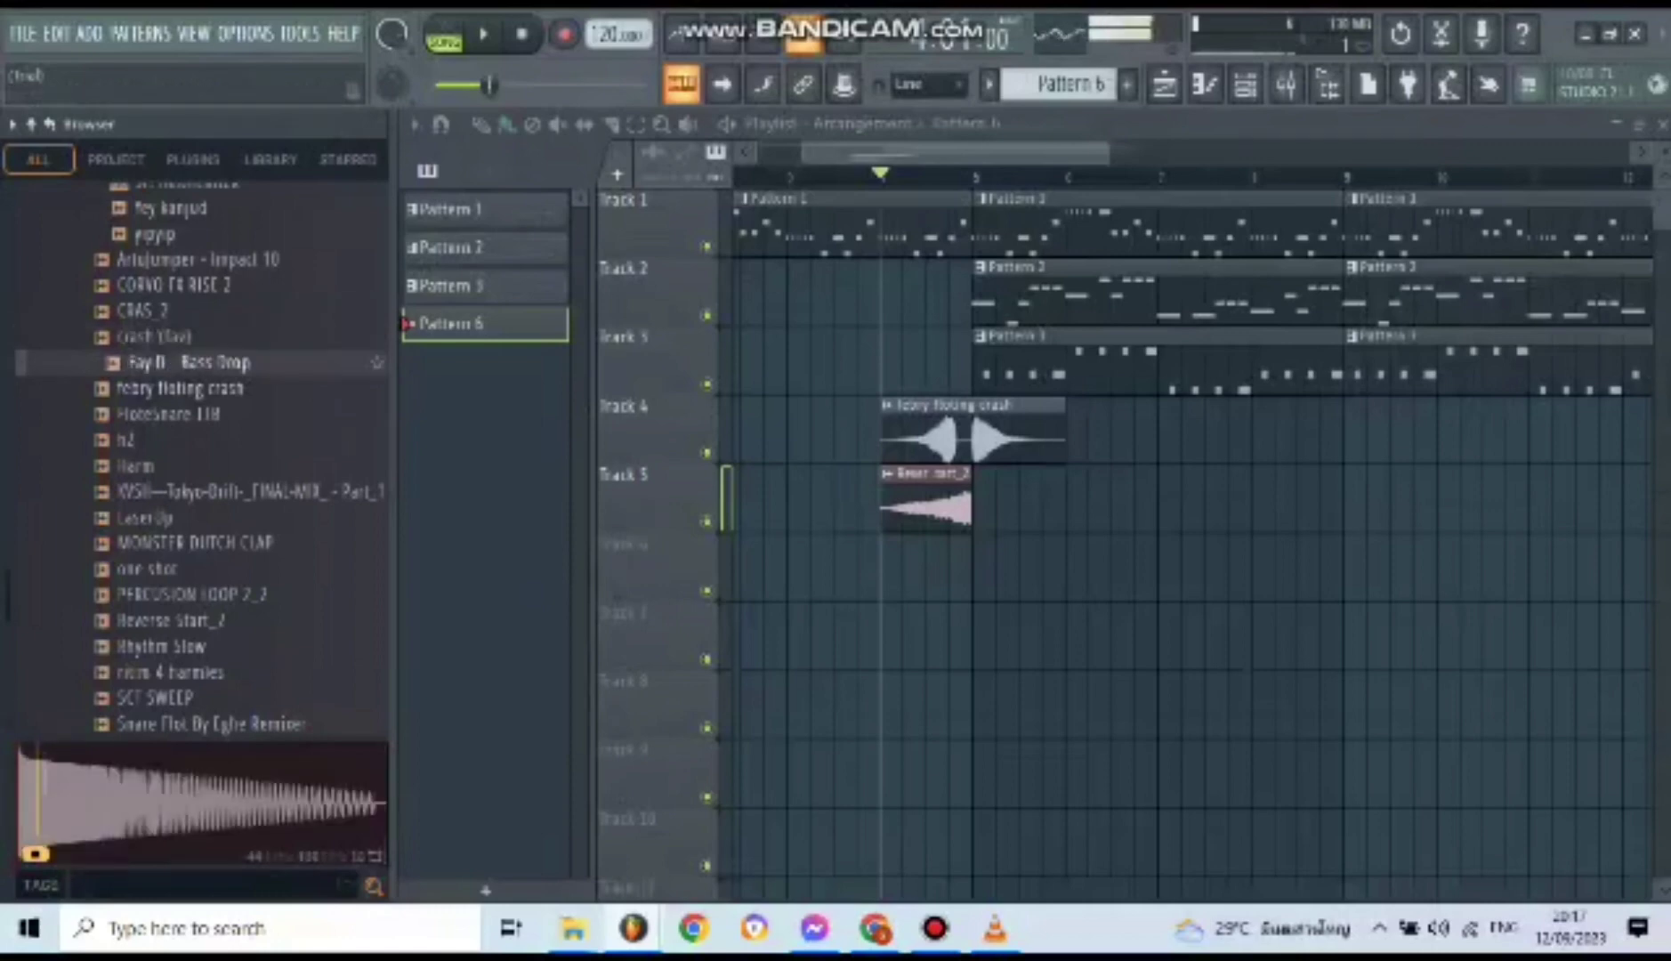
{"action": "key", "text": "Down"}
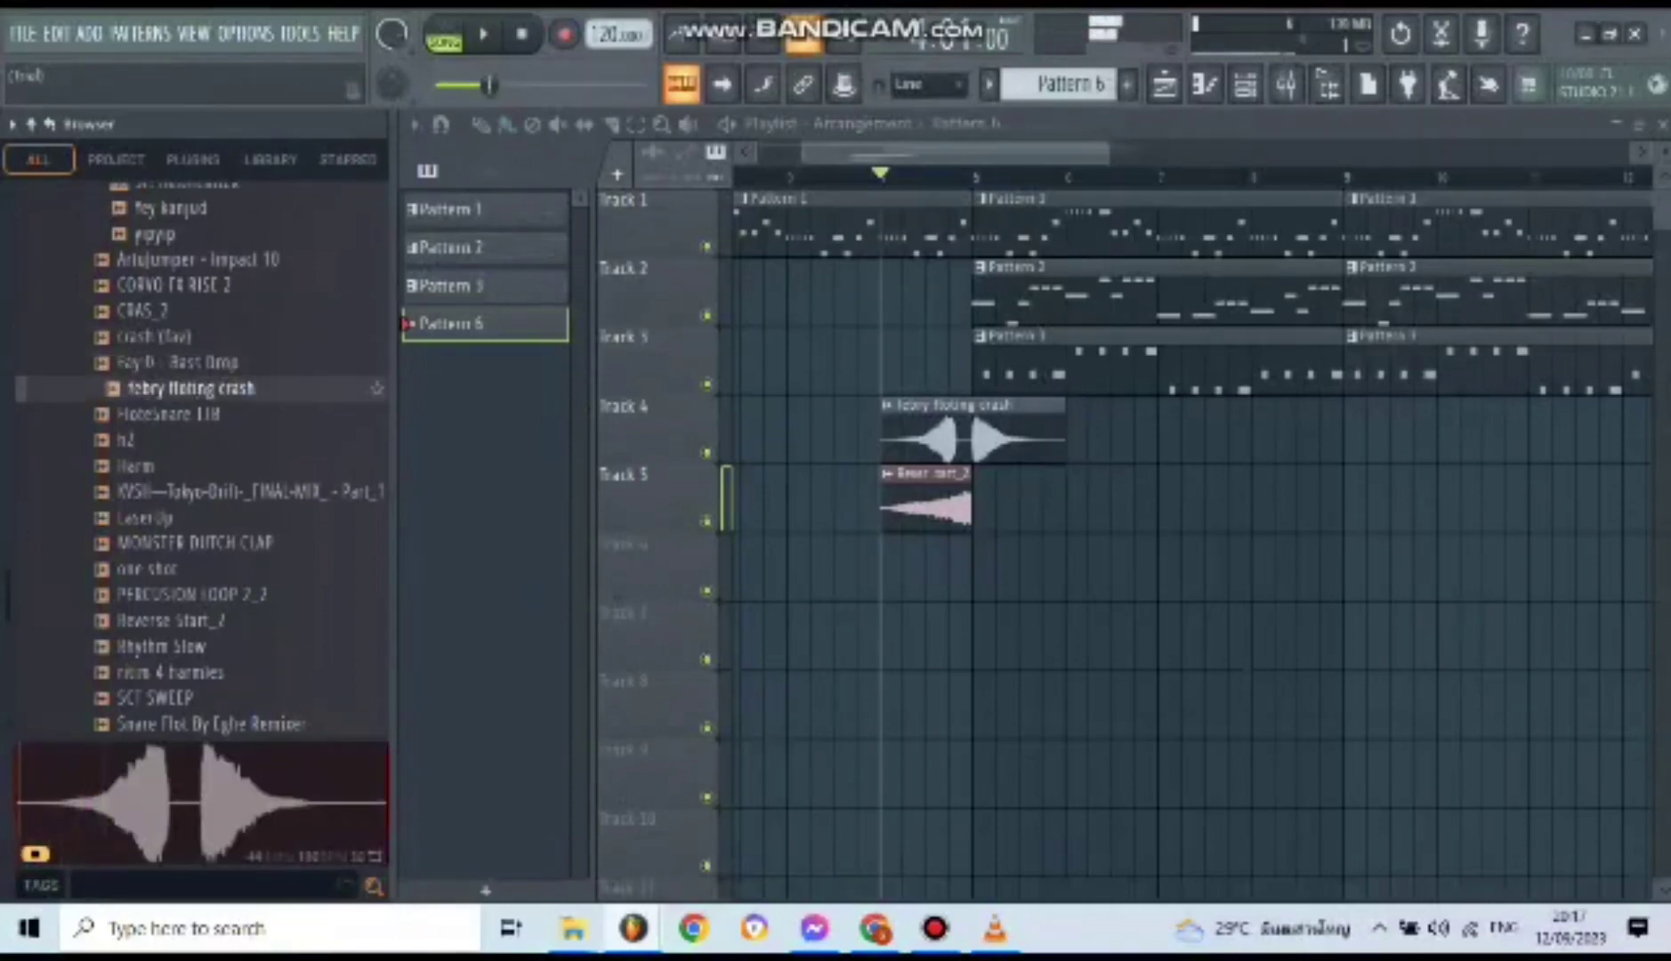
{"action": "key", "text": "Down"}
{"action": "key", "text": "Down"}
{"action": "key", "text": "Down"}
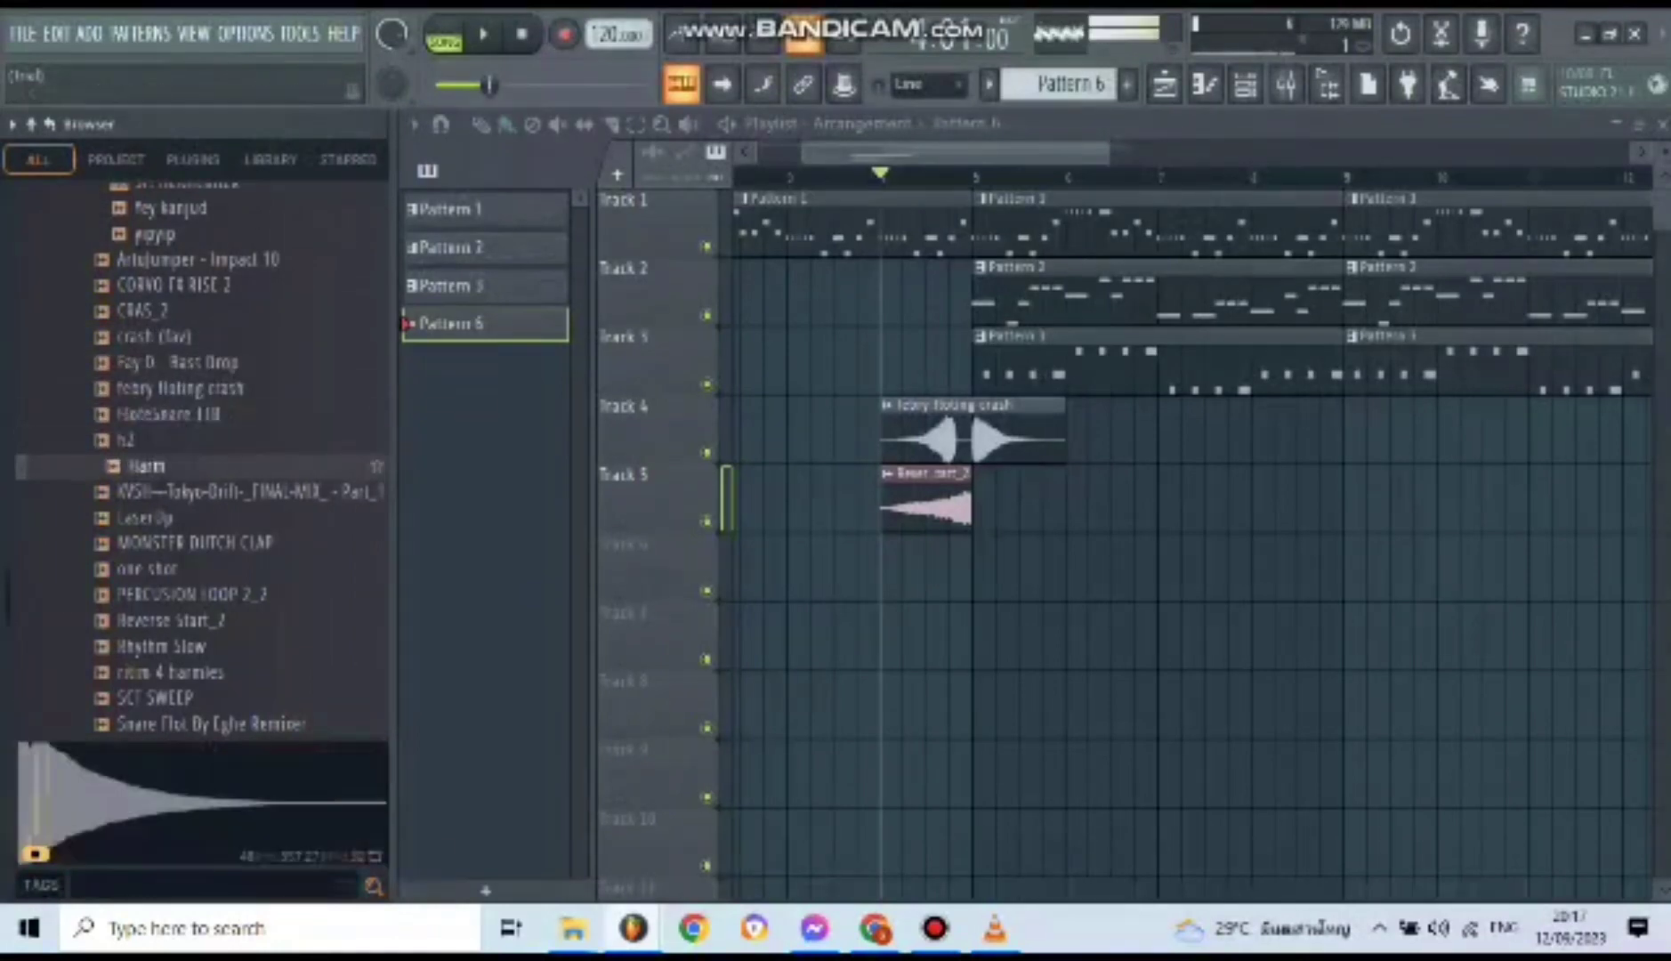
{"action": "key", "text": "Down"}
{"action": "key", "text": "Down"}
{"action": "key", "text": "Down"}
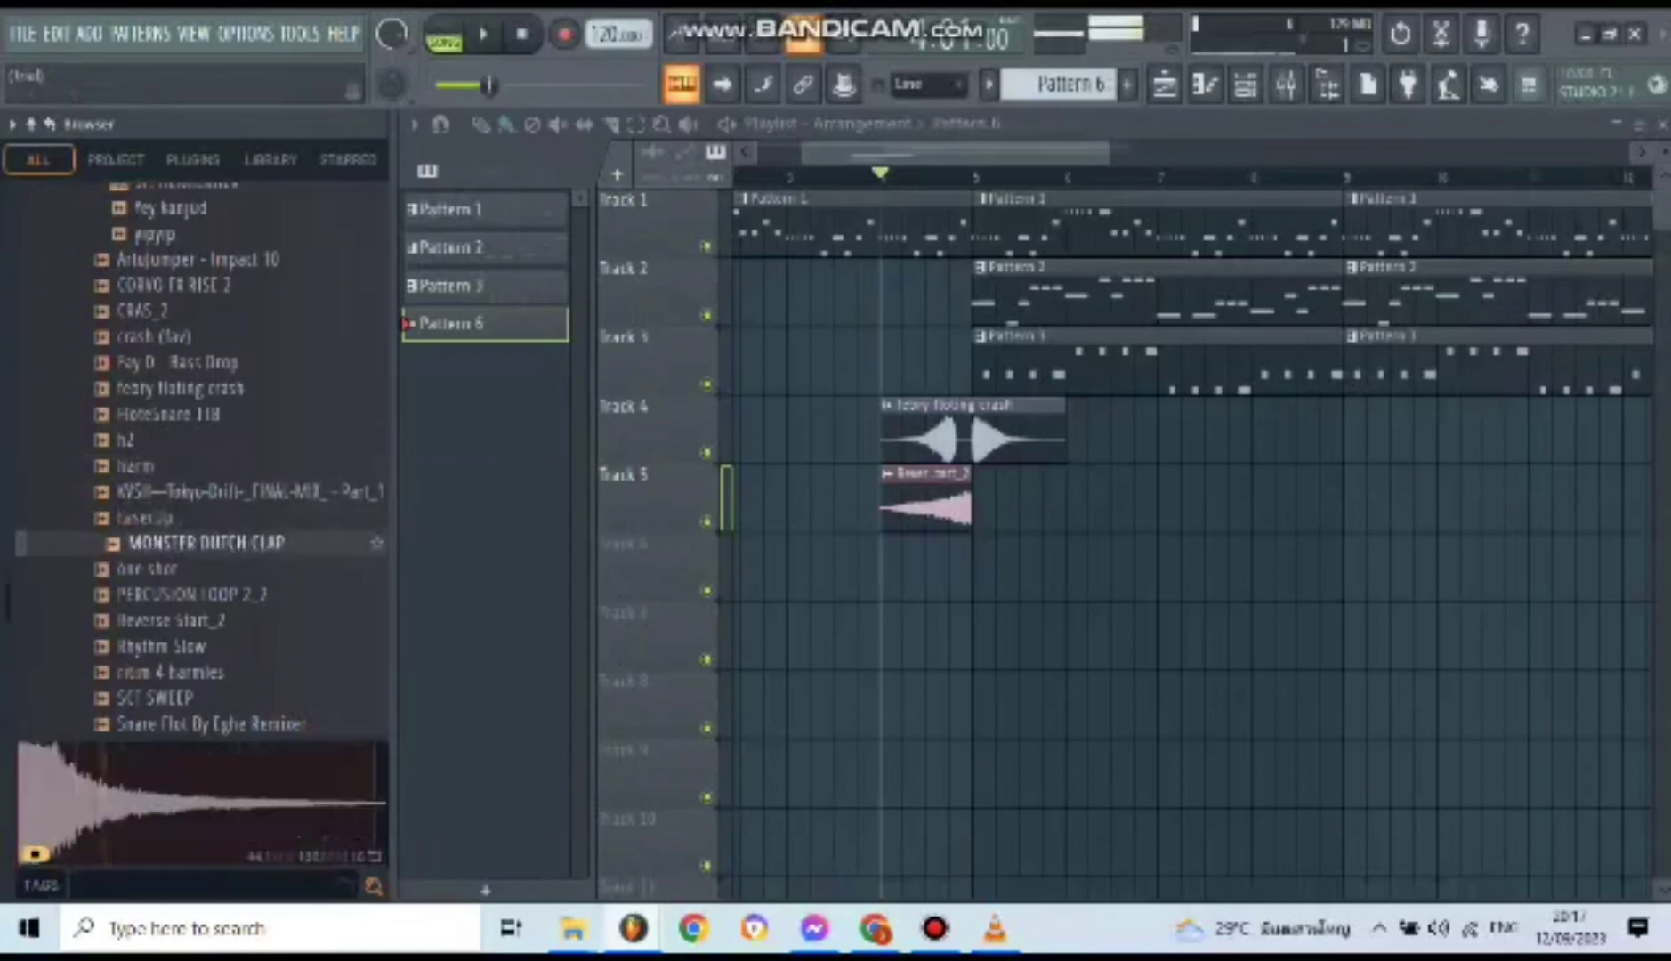
- Audition the rest of the loose samples, from one shot through SCT SWEEP and TEOT ASOYY to Zay-Snares_02
{"action": "scroll", "coordinate": [222, 492], "scroll_direction": "down", "scroll_amount": 3}
{"action": "key", "text": "Down"}
{"action": "key", "text": "Down"}
{"action": "key", "text": "Down"}
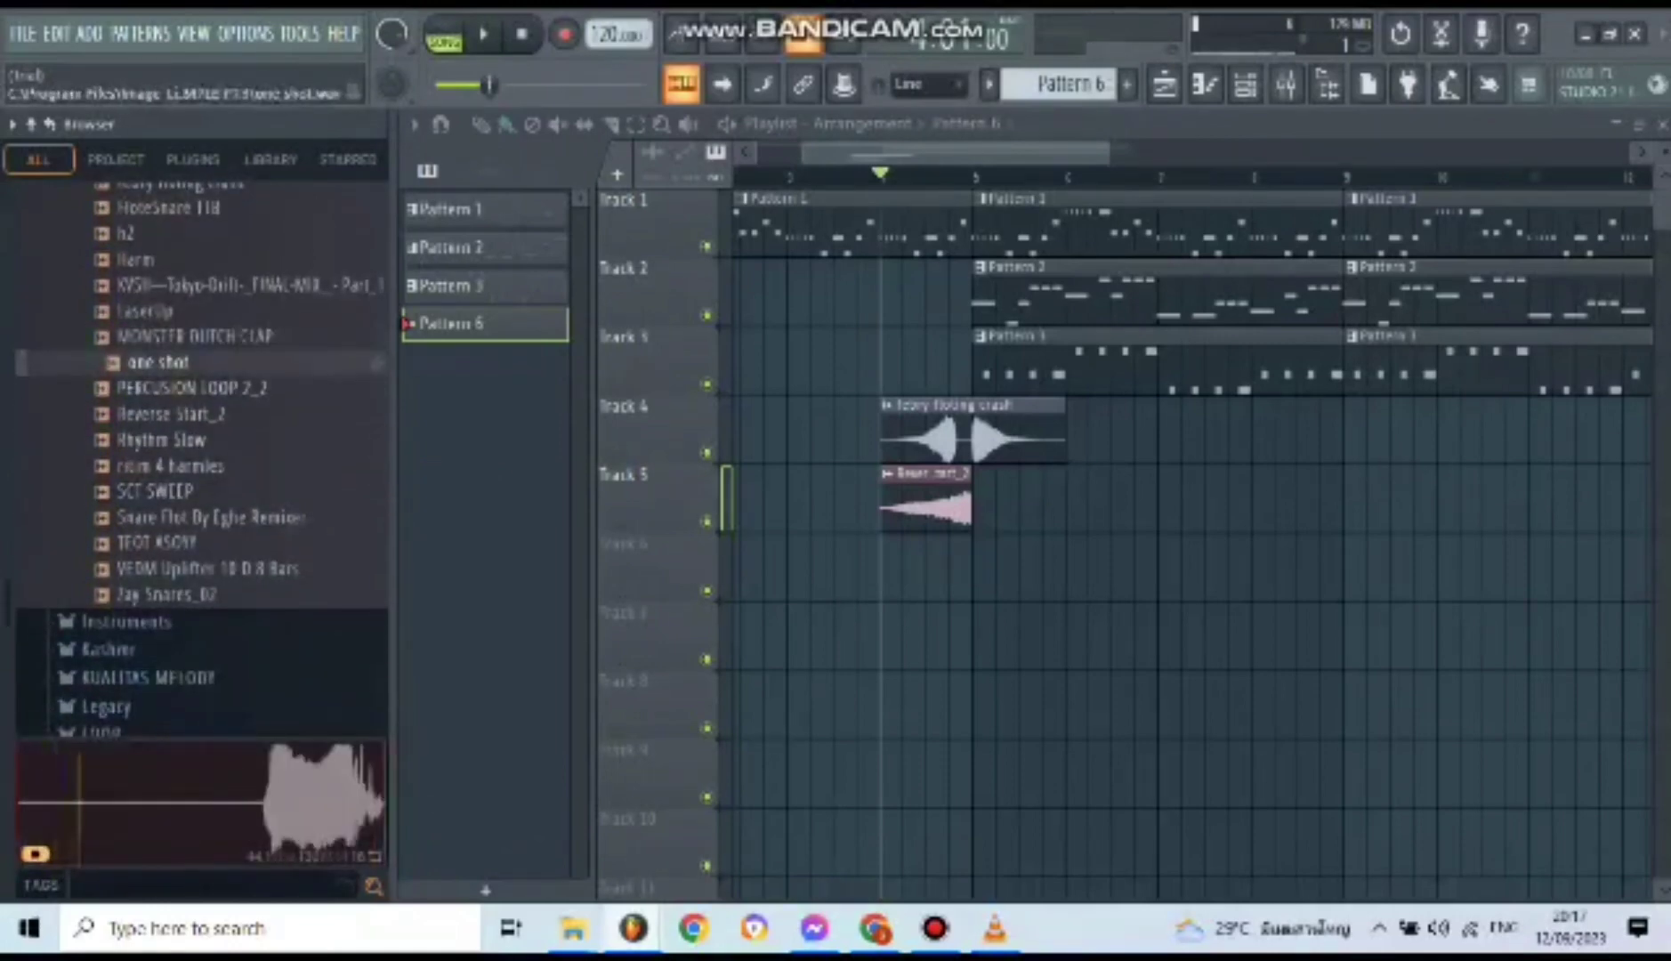
{"action": "key", "text": "Down"}
{"action": "key", "text": "Down"}
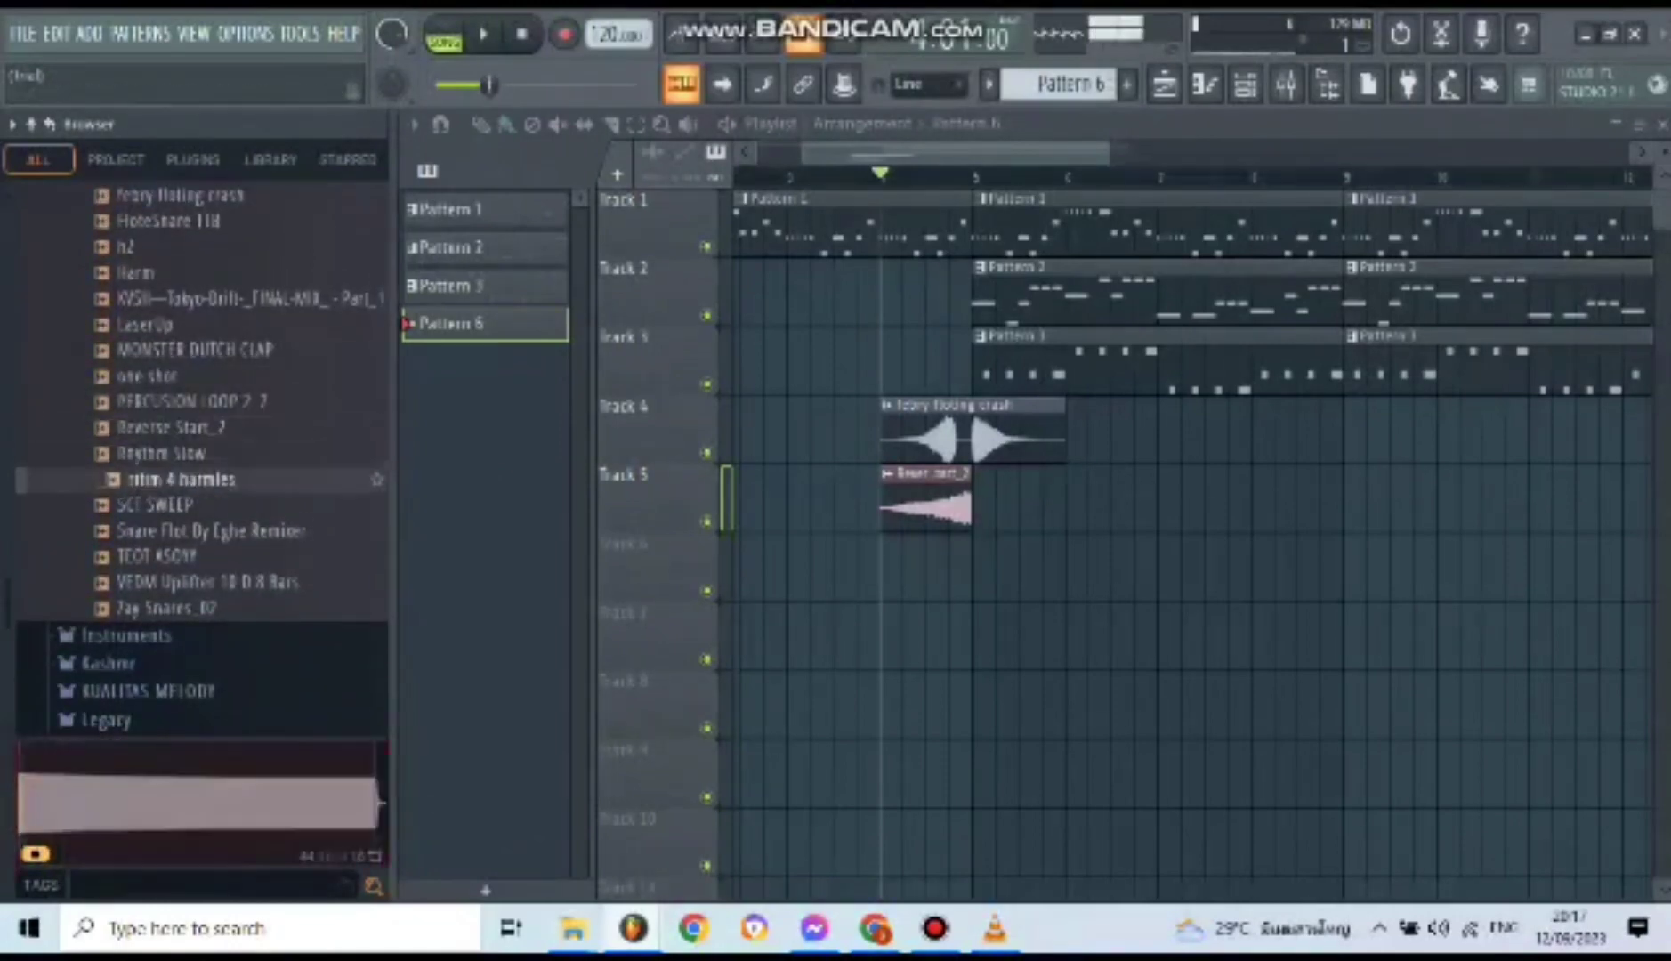
{"action": "left_click", "coordinate": [187, 504]}
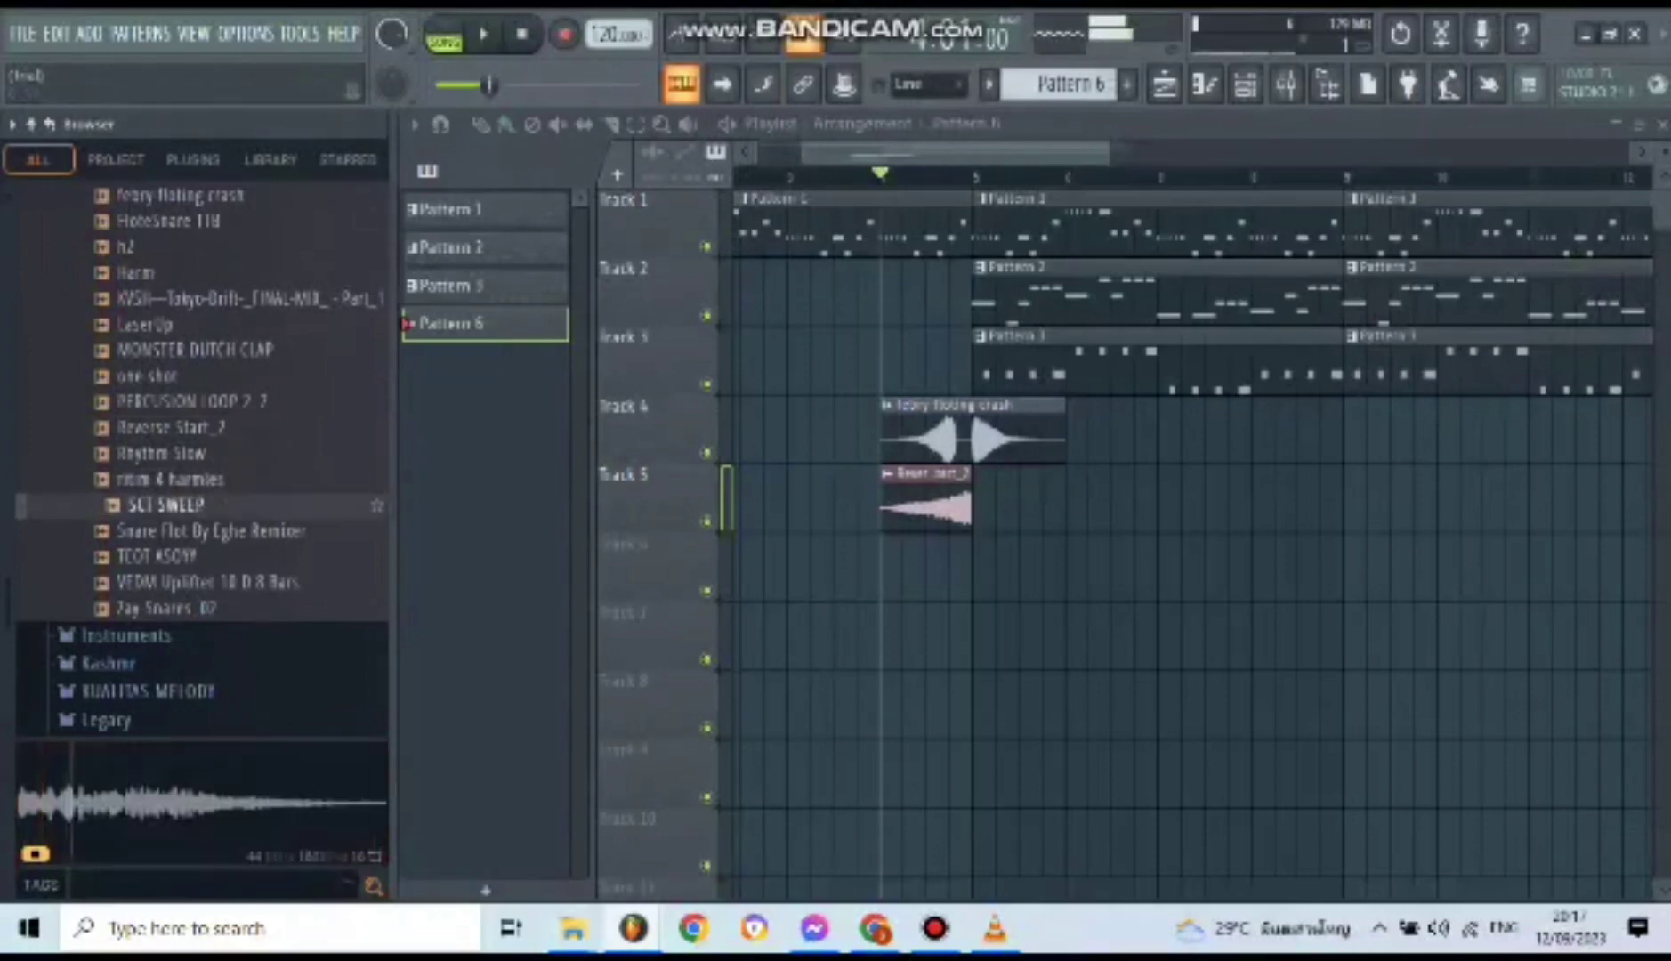
{"action": "scroll", "coordinate": [187, 387], "scroll_direction": "down", "scroll_amount": 3}
{"action": "left_click", "coordinate": [205, 324]}
{"action": "key", "text": "Down"}
{"action": "key", "text": "Down"}
{"action": "key", "text": "Down"}
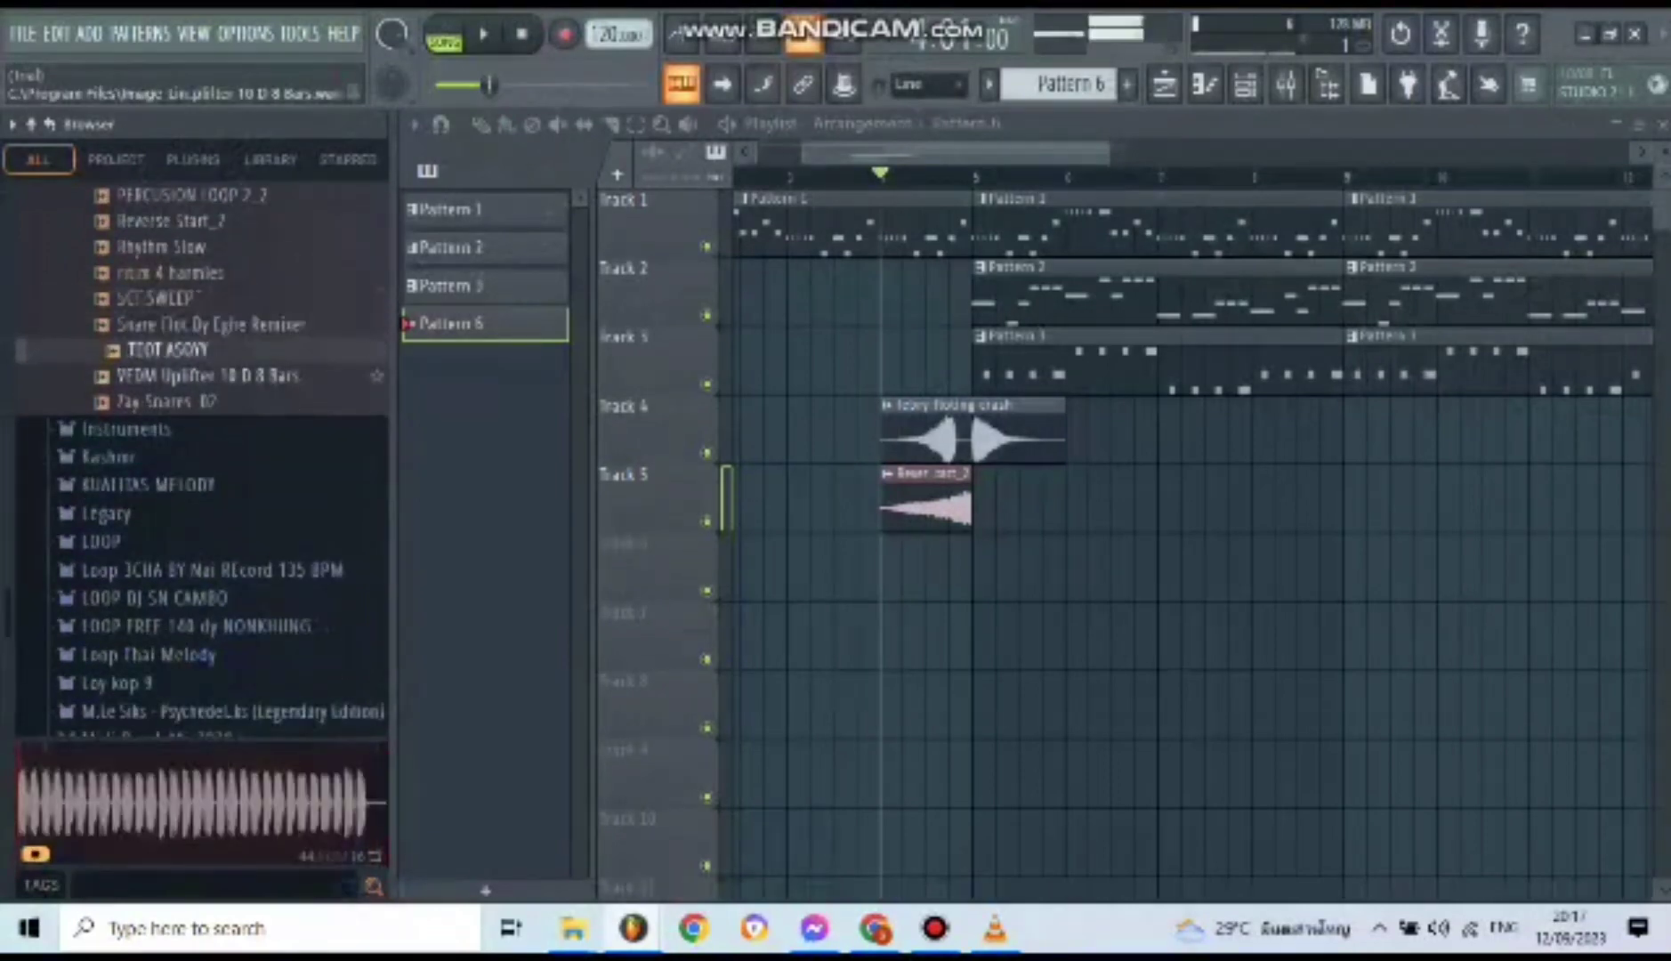
- Collapse the VOCAL folder and audition KSHMR_Numbers_123_Cmon_128 and KSHMR_Numbers_321_Let's_Go in the OTHER folder
{"action": "scroll", "coordinate": [201, 445], "scroll_direction": "up", "scroll_amount": 3}
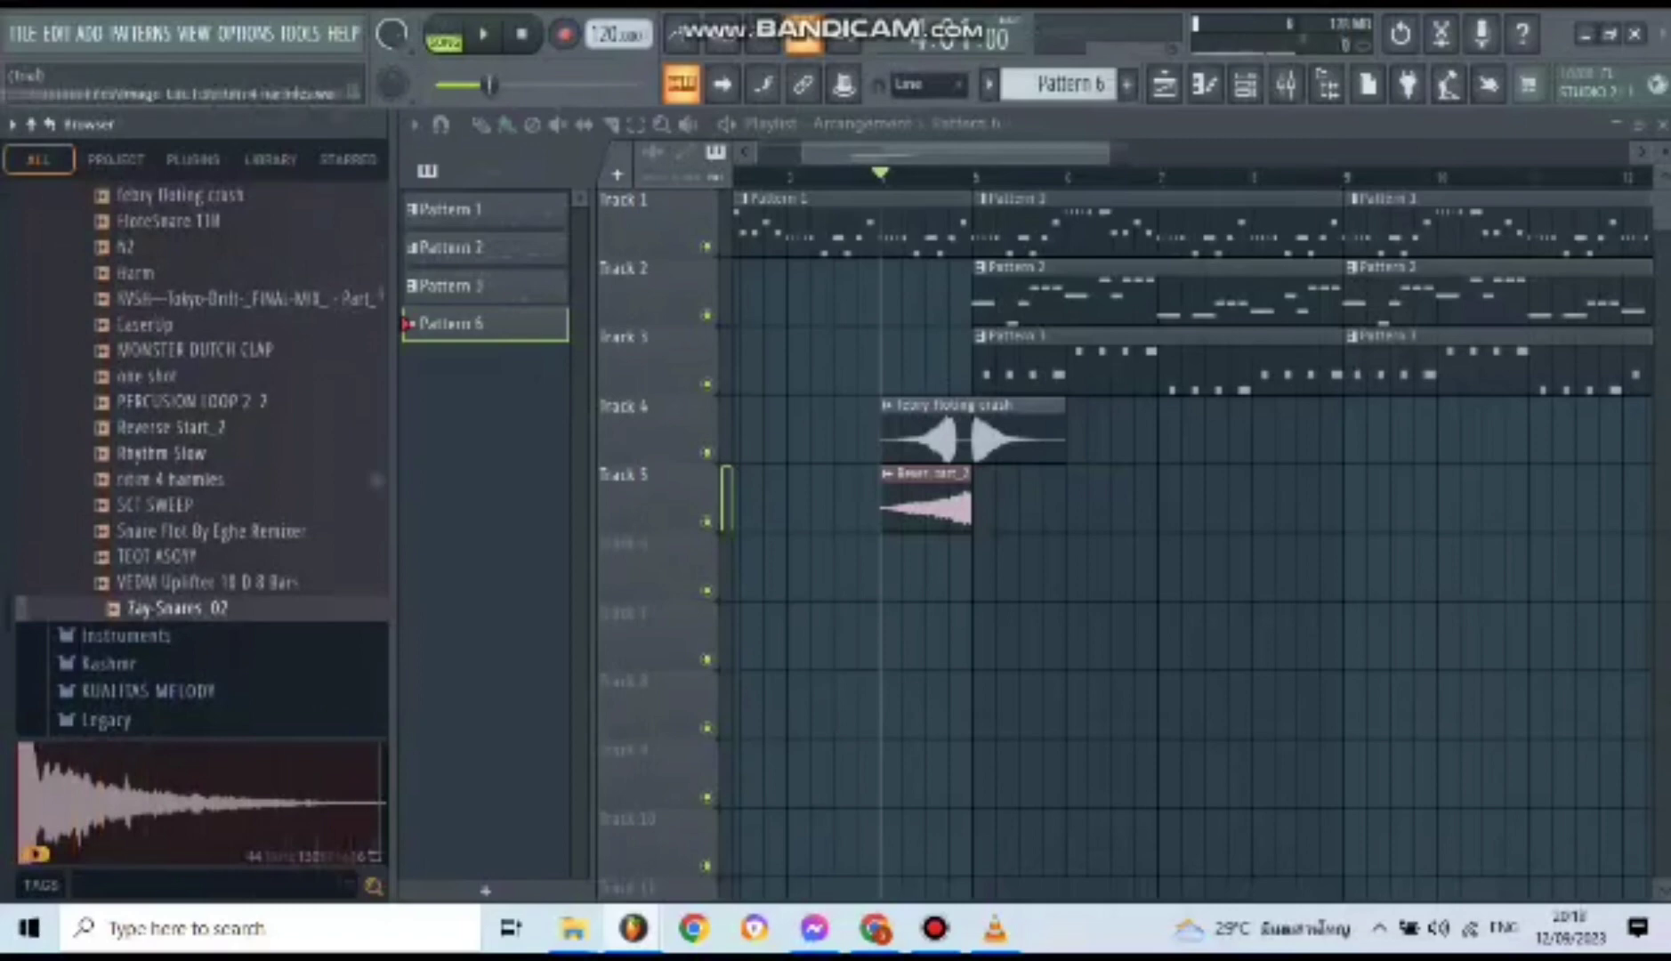
{"action": "scroll", "coordinate": [200, 445], "scroll_direction": "up", "scroll_amount": 15}
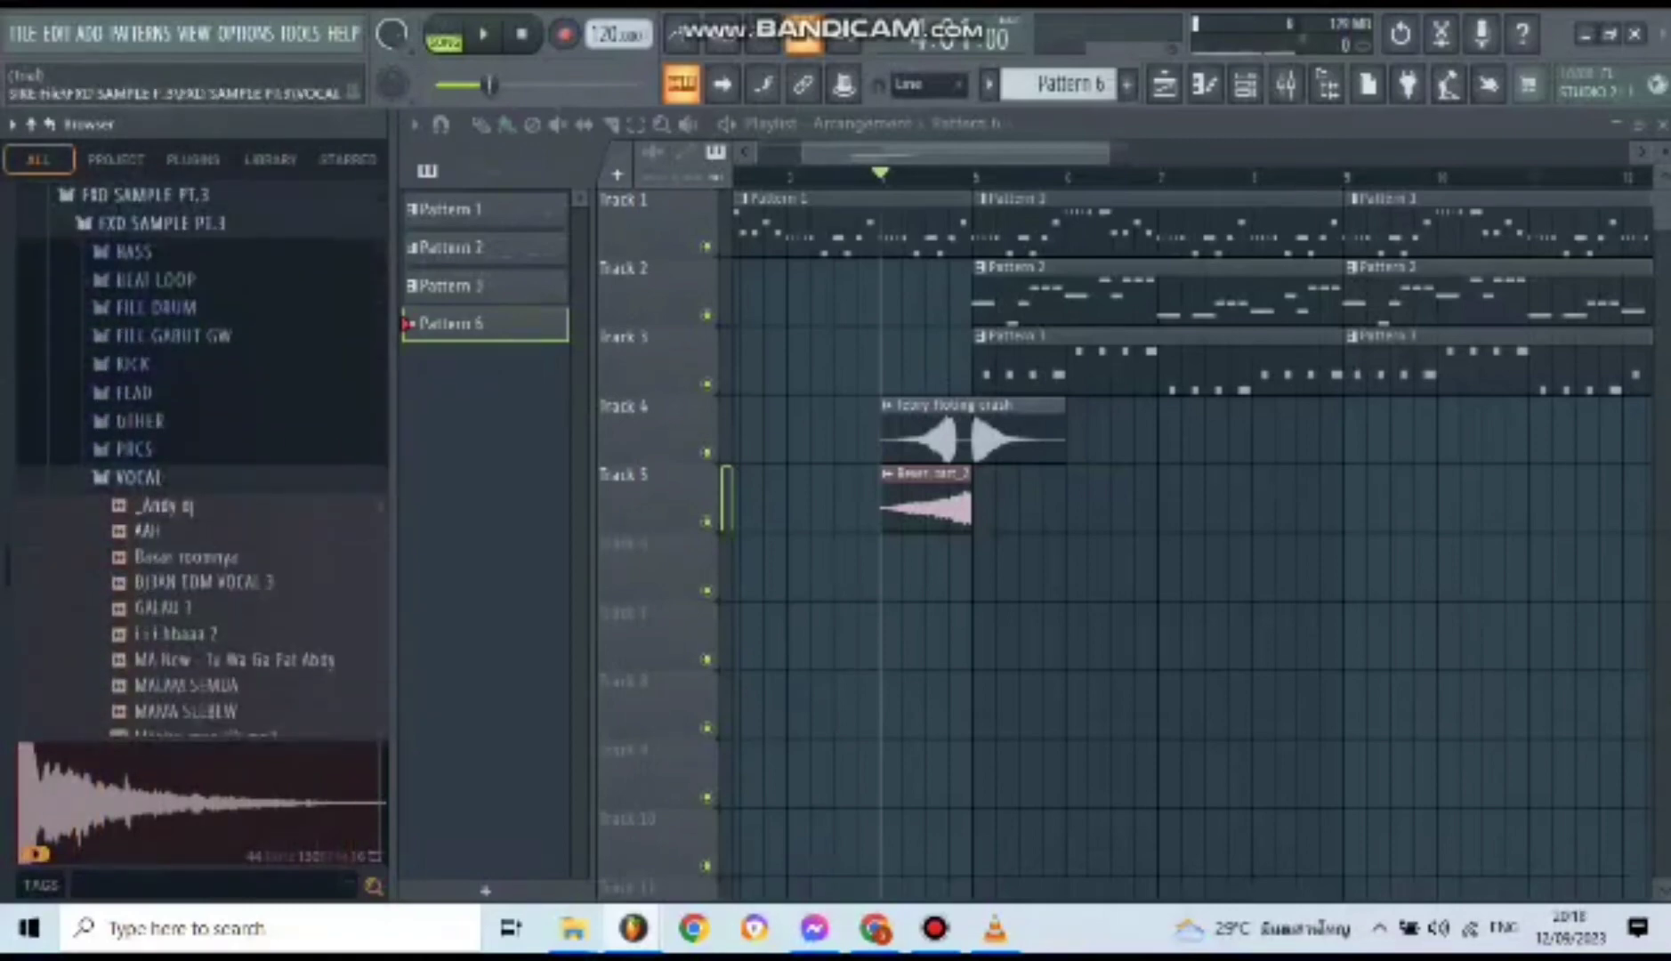
{"action": "left_click", "coordinate": [140, 478]}
{"action": "left_click", "coordinate": [140, 421]}
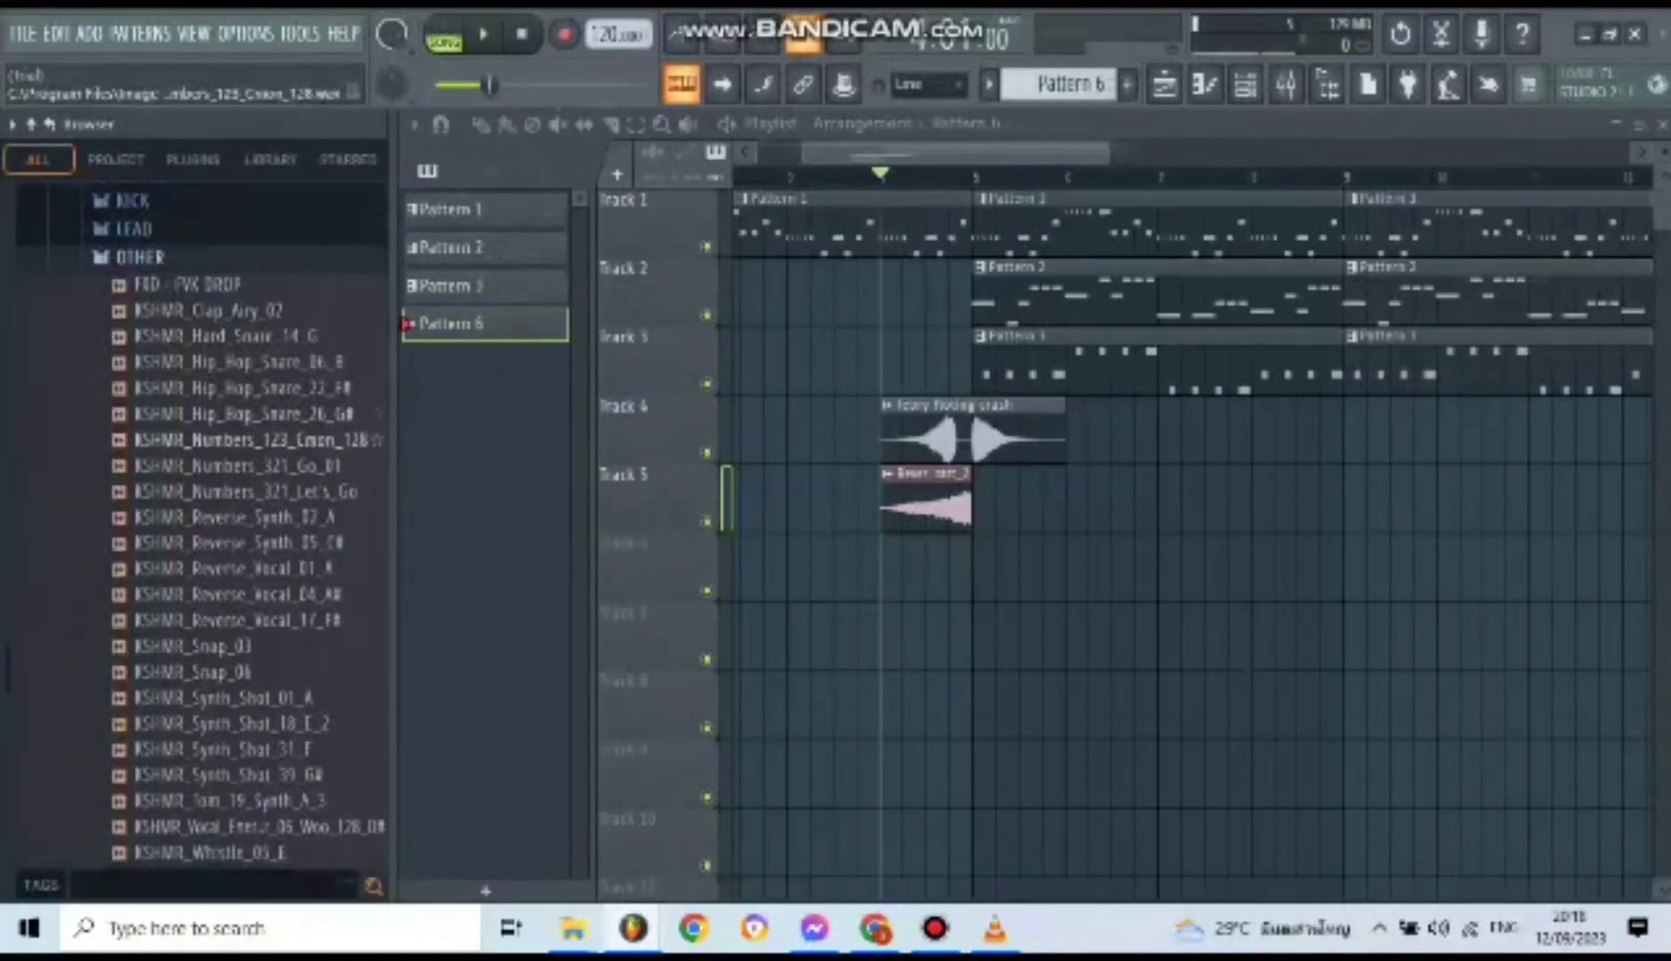
{"action": "left_click", "coordinate": [200, 441]}
{"action": "left_click", "coordinate": [200, 492]}
{"action": "left_click", "coordinate": [140, 258]}
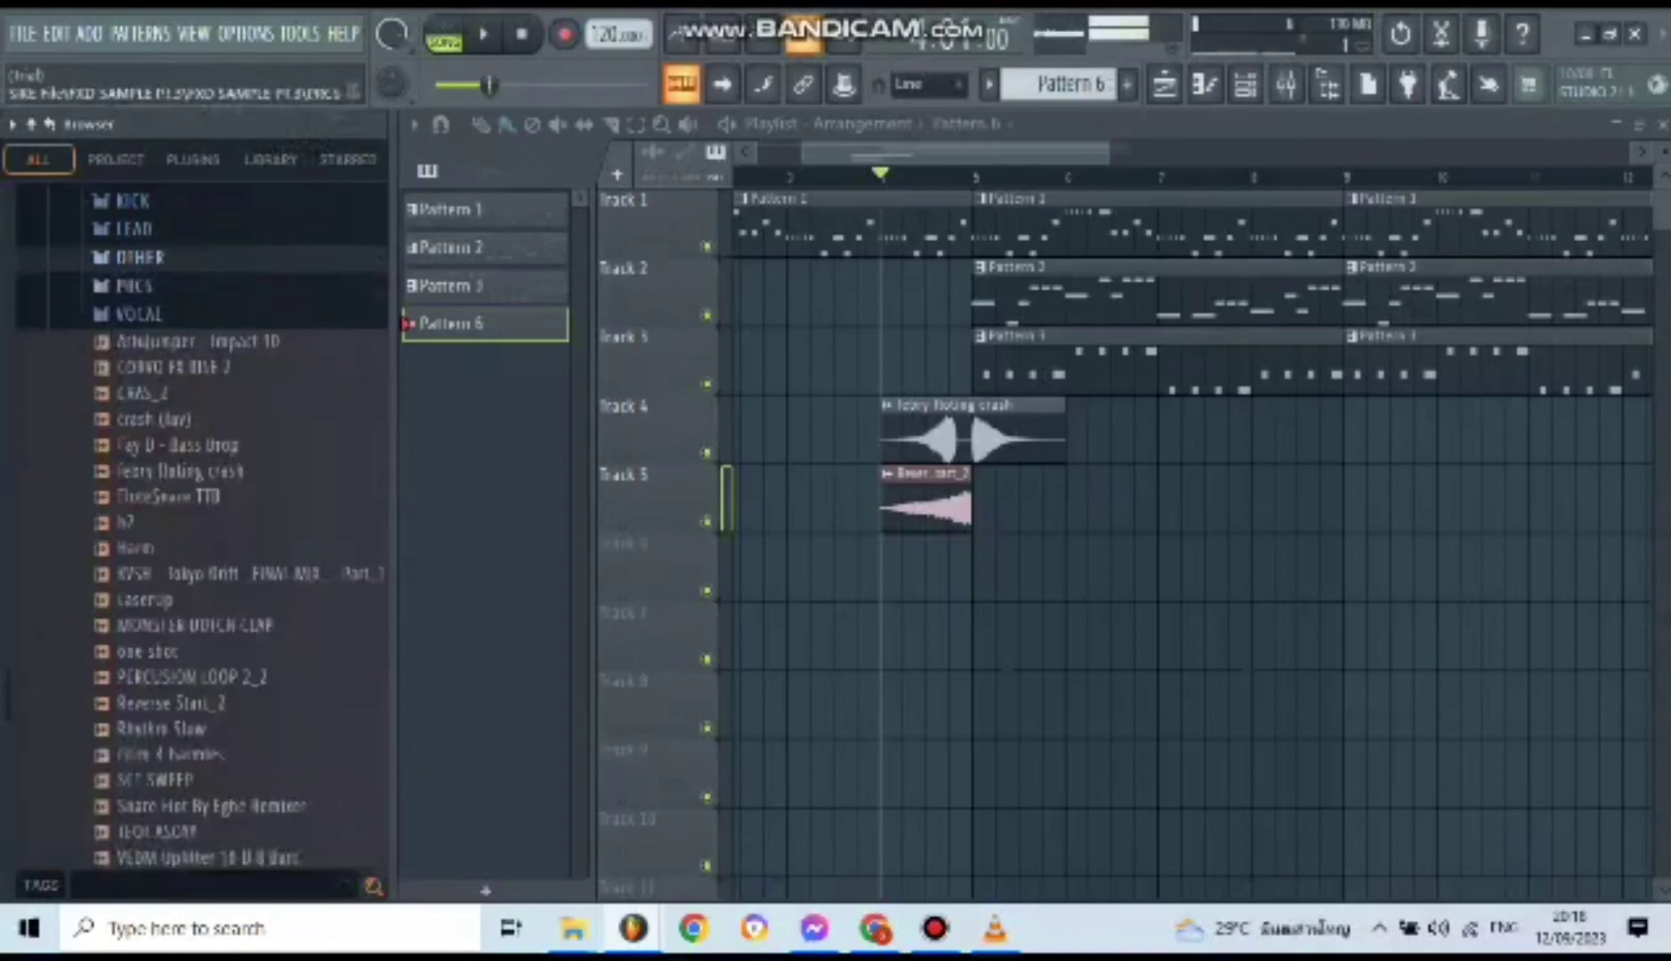
- Open the PRCS folder and audition its percussion samples from cool shaker down to ronny perc 1
{"action": "key", "text": "Down"}
{"action": "key", "text": "Right"}
{"action": "key", "text": "Down"}
{"action": "key", "text": "Down"}
{"action": "key", "text": "Down"}
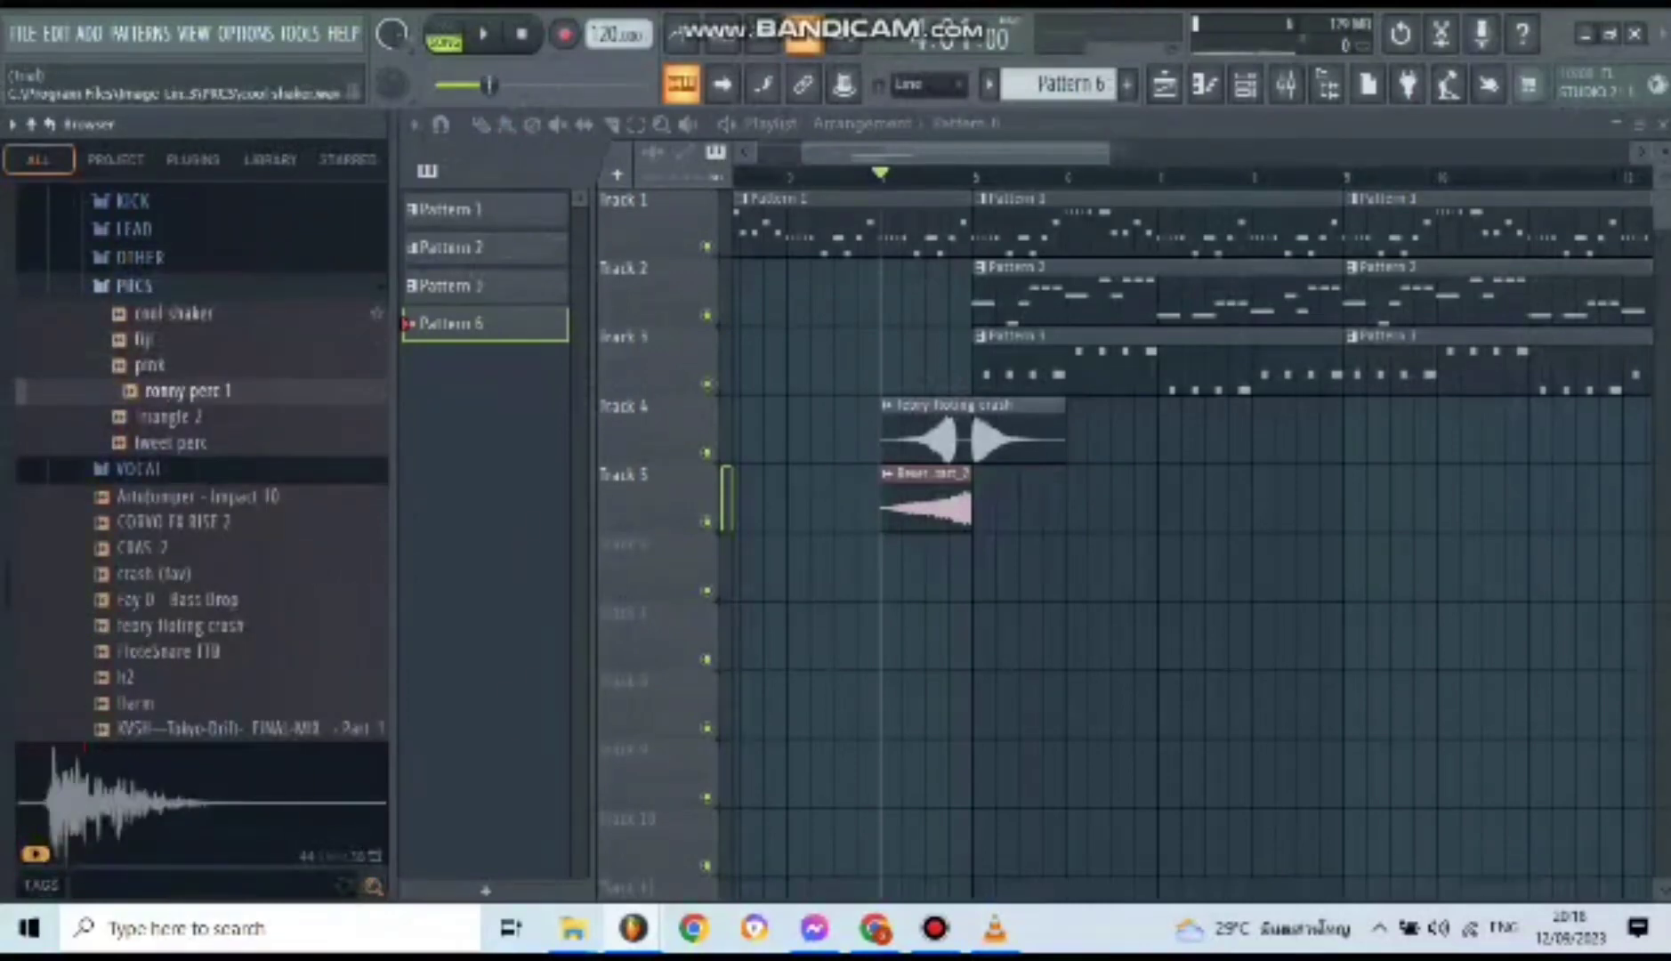
- Collapse the PRCS folder and audition the loose samples crash (fav), Fay D - Bass Drop, CRAS_2, CORVO FX RISE 2 and Artujumper - Impact 10
{"action": "left_click", "coordinate": [173, 314]}
{"action": "left_click", "coordinate": [135, 285]}
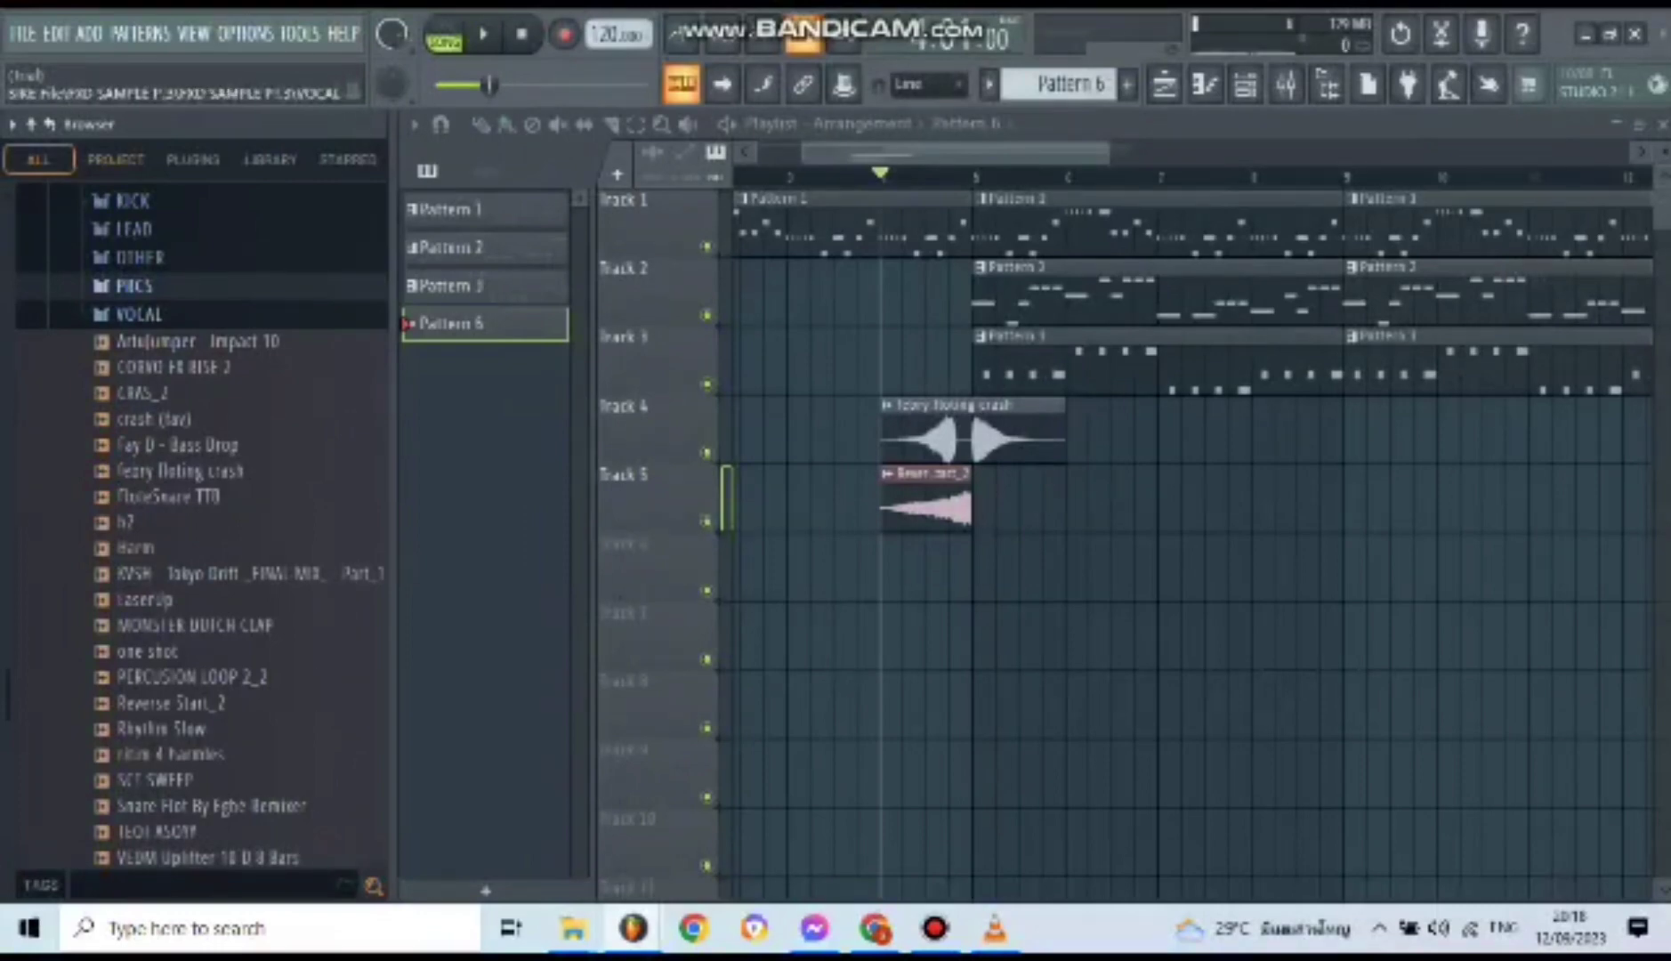
{"action": "left_click", "coordinate": [154, 419]}
{"action": "left_click", "coordinate": [177, 445]}
{"action": "left_click", "coordinate": [151, 394]}
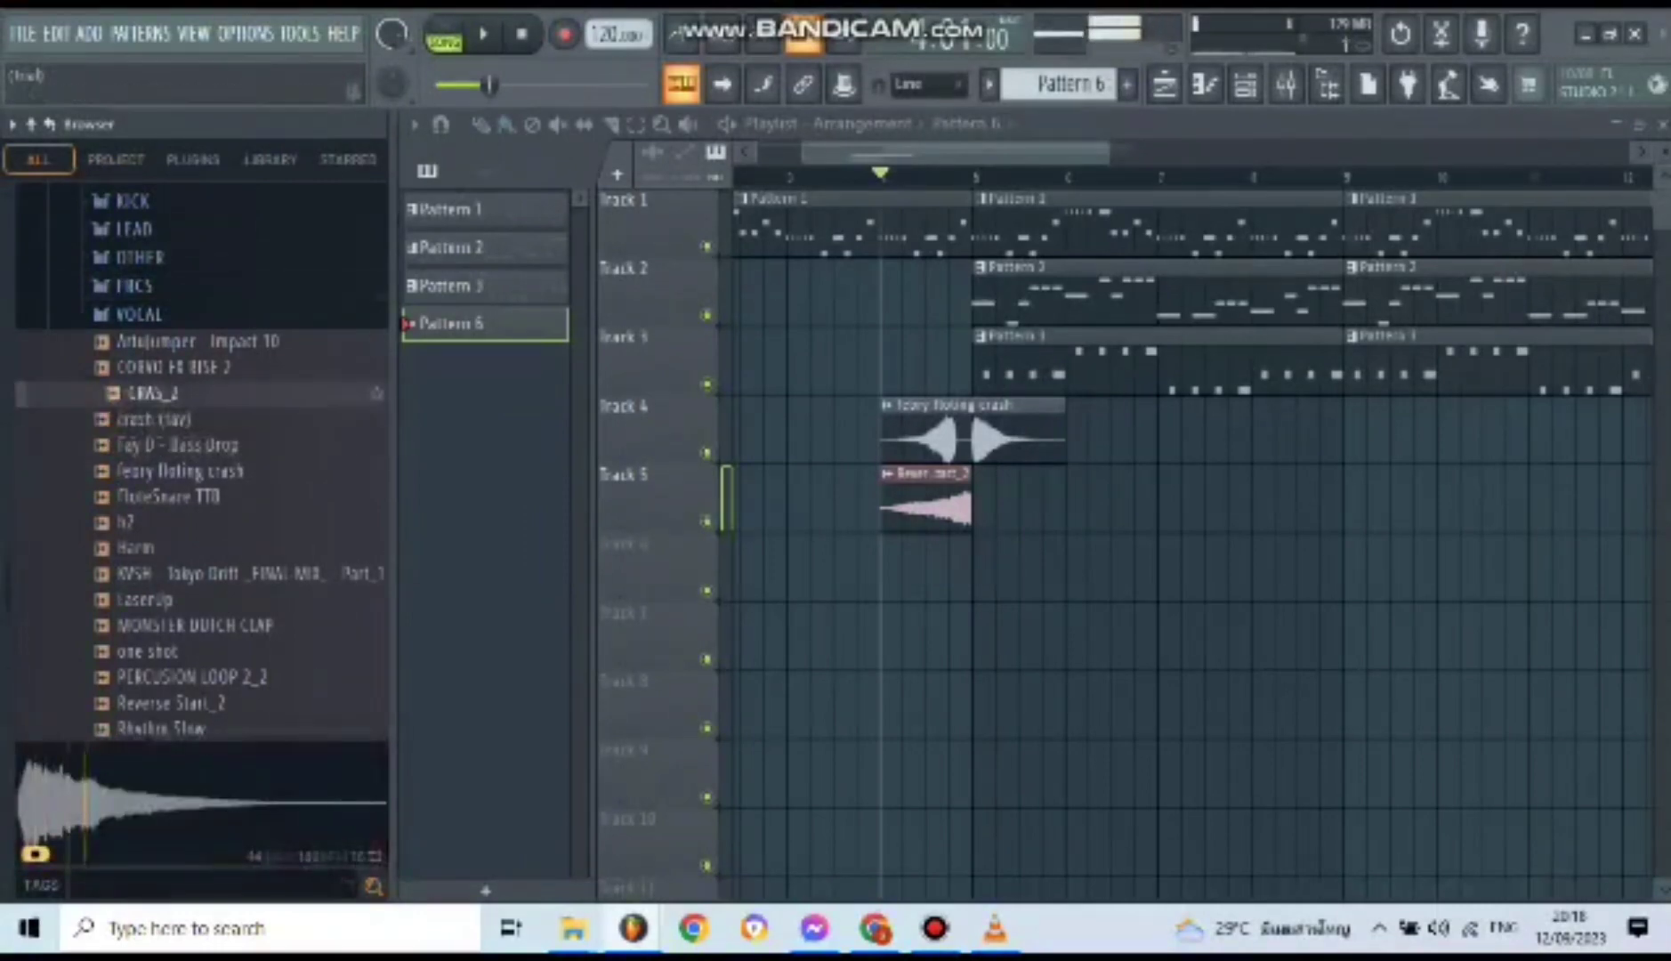
{"action": "left_click", "coordinate": [178, 368]}
{"action": "left_click", "coordinate": [196, 341]}
- Open the FILL GABUT GW folder and audition its fill samples down to FXD - FILL 1
{"action": "scroll", "coordinate": [178, 298], "scroll_direction": "up", "scroll_amount": 3}
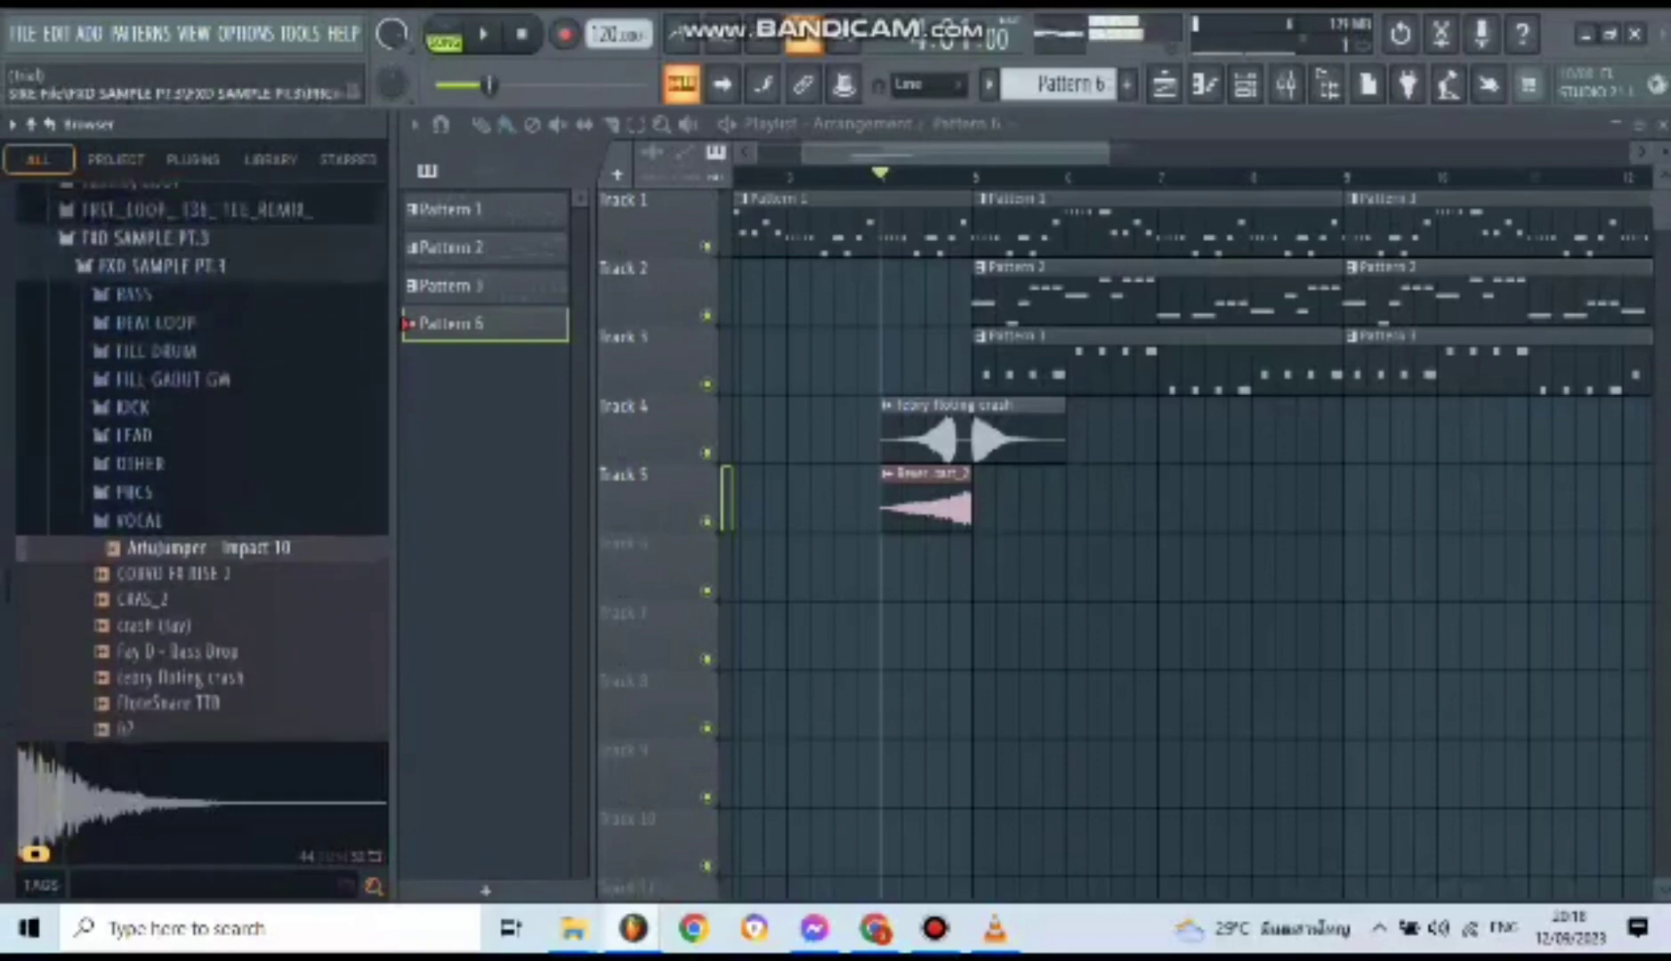
{"action": "left_click", "coordinate": [173, 379]}
{"action": "left_click", "coordinate": [201, 407]}
{"action": "left_click", "coordinate": [188, 458]}
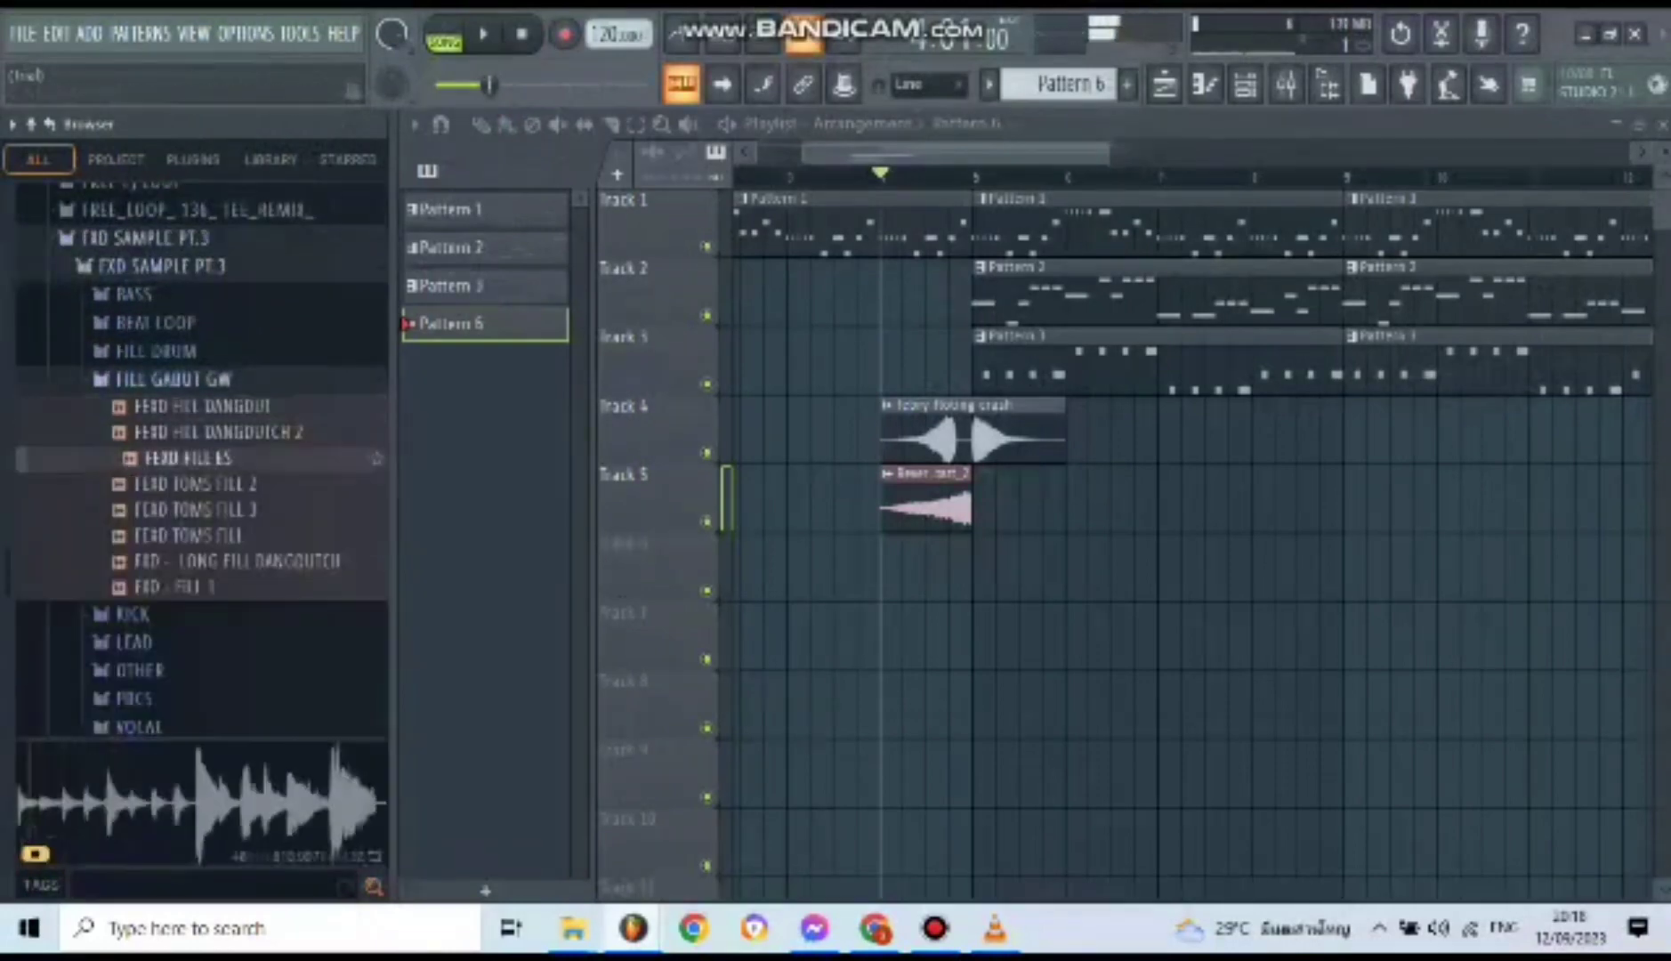
{"action": "key", "text": "Down"}
{"action": "key", "text": "Down"}
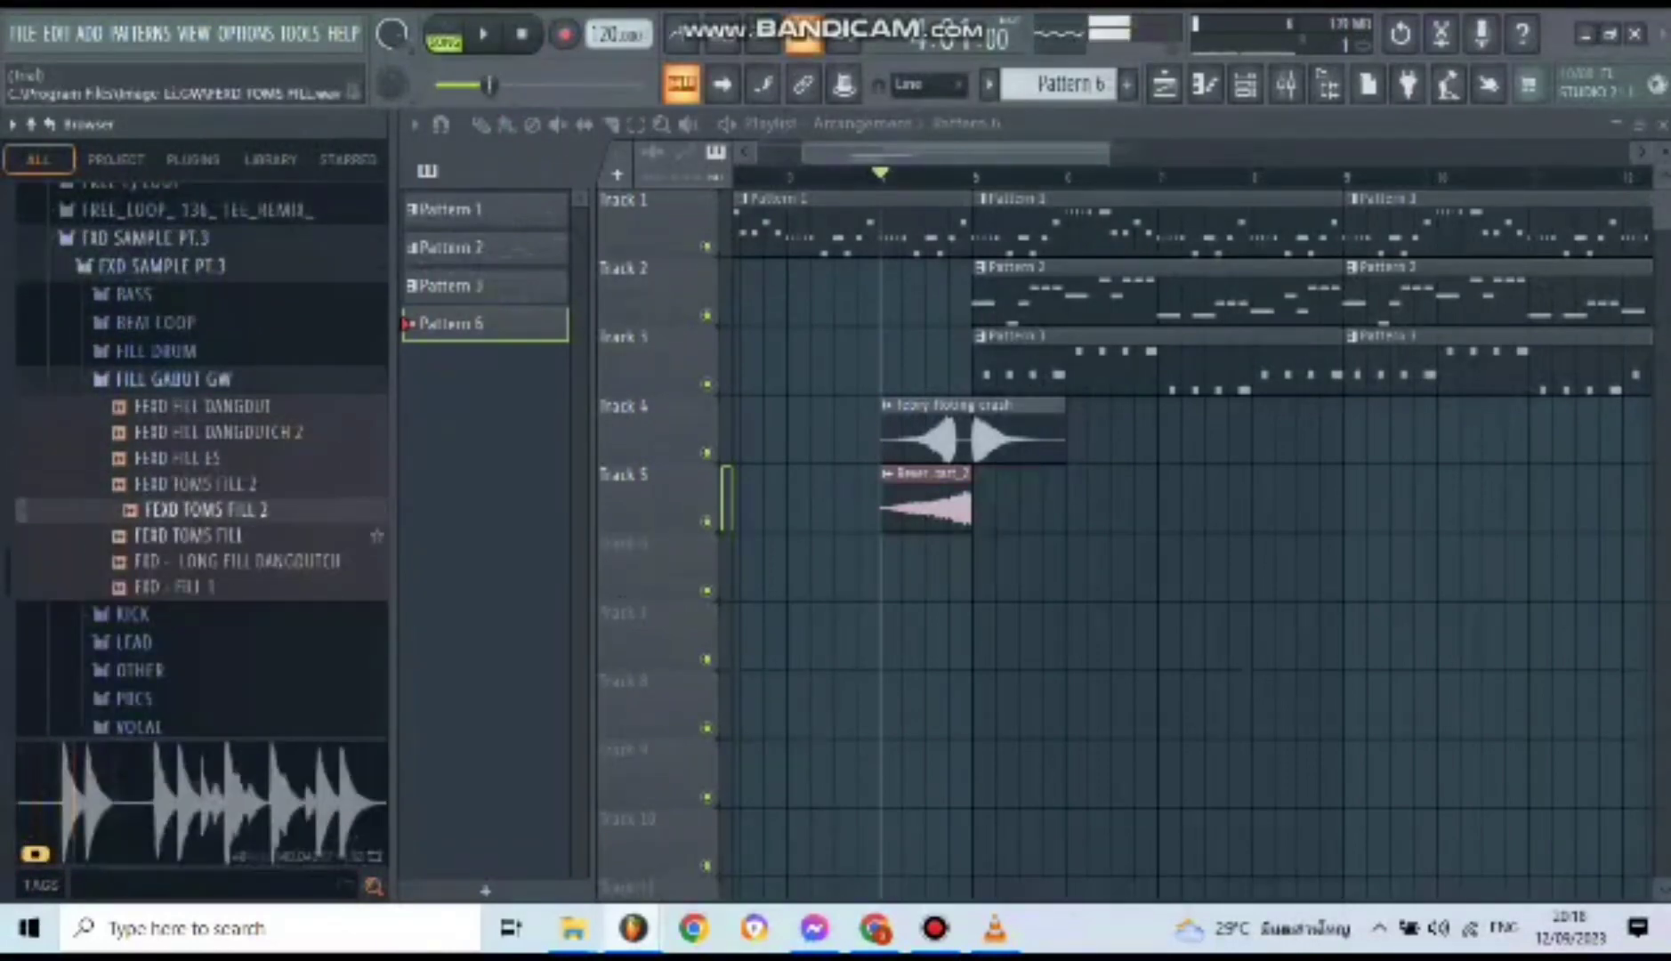
{"action": "key", "text": "Down"}
{"action": "key", "text": "Down"}
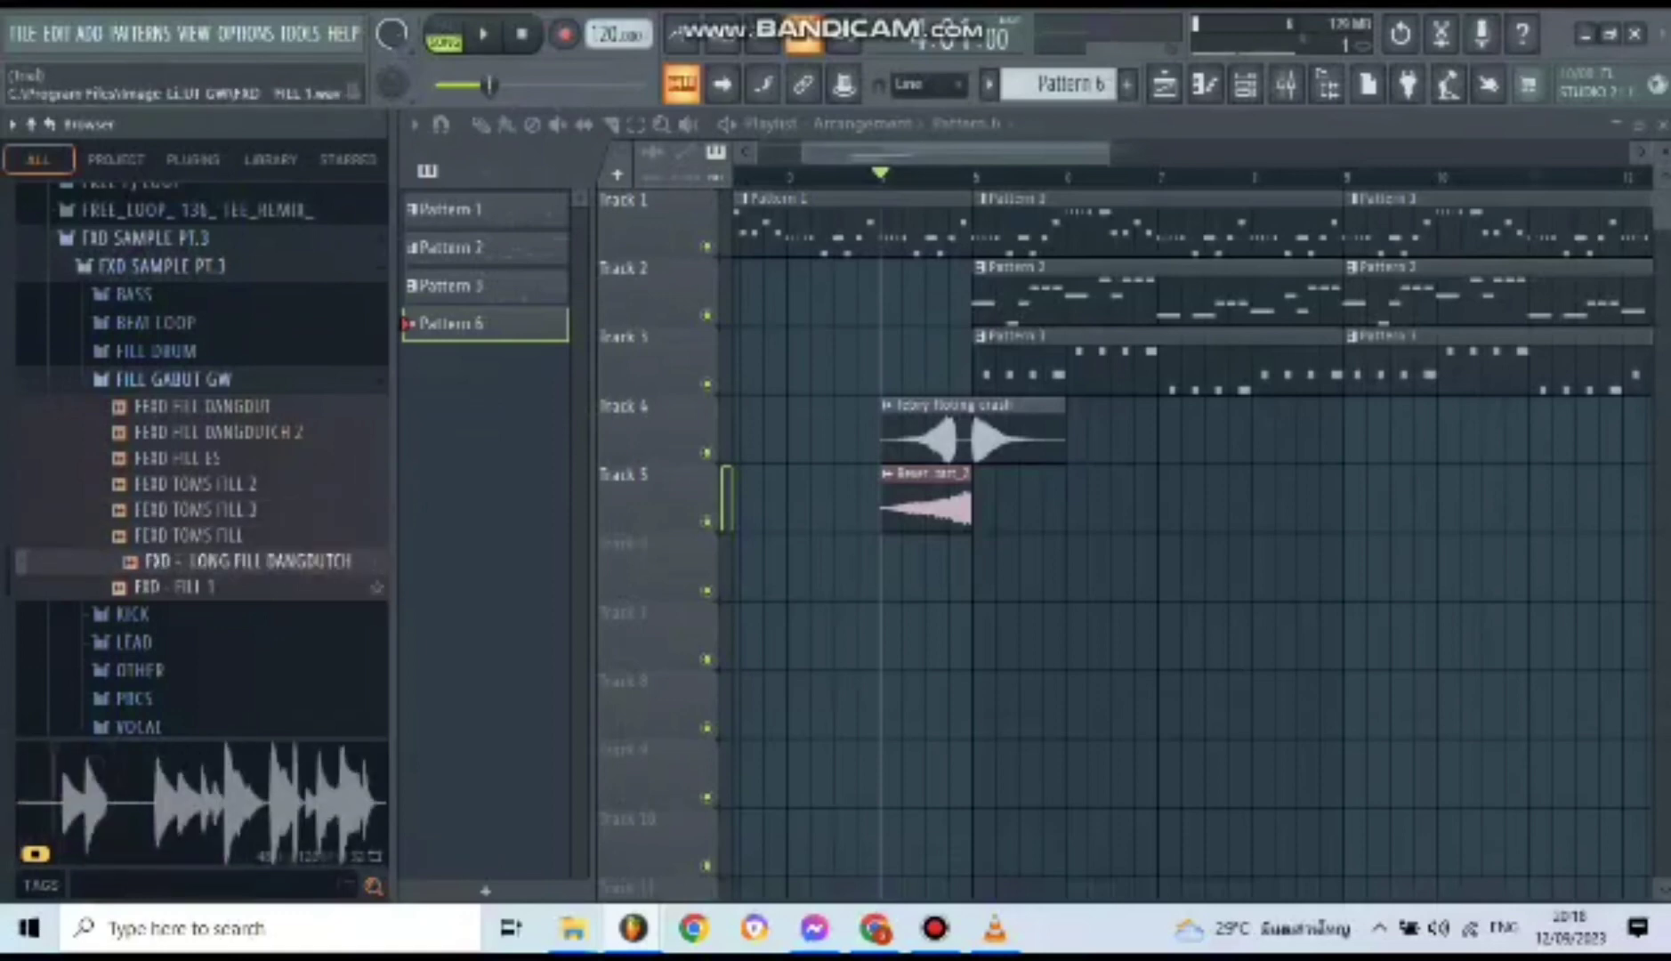
{"action": "left_click", "coordinate": [178, 587]}
- Place the FEXD FILL DANGDUTCH 2 sample on Track 6 at bar 4 and collapse the FILL GABUT GW folder
{"action": "left_click", "coordinate": [219, 432]}
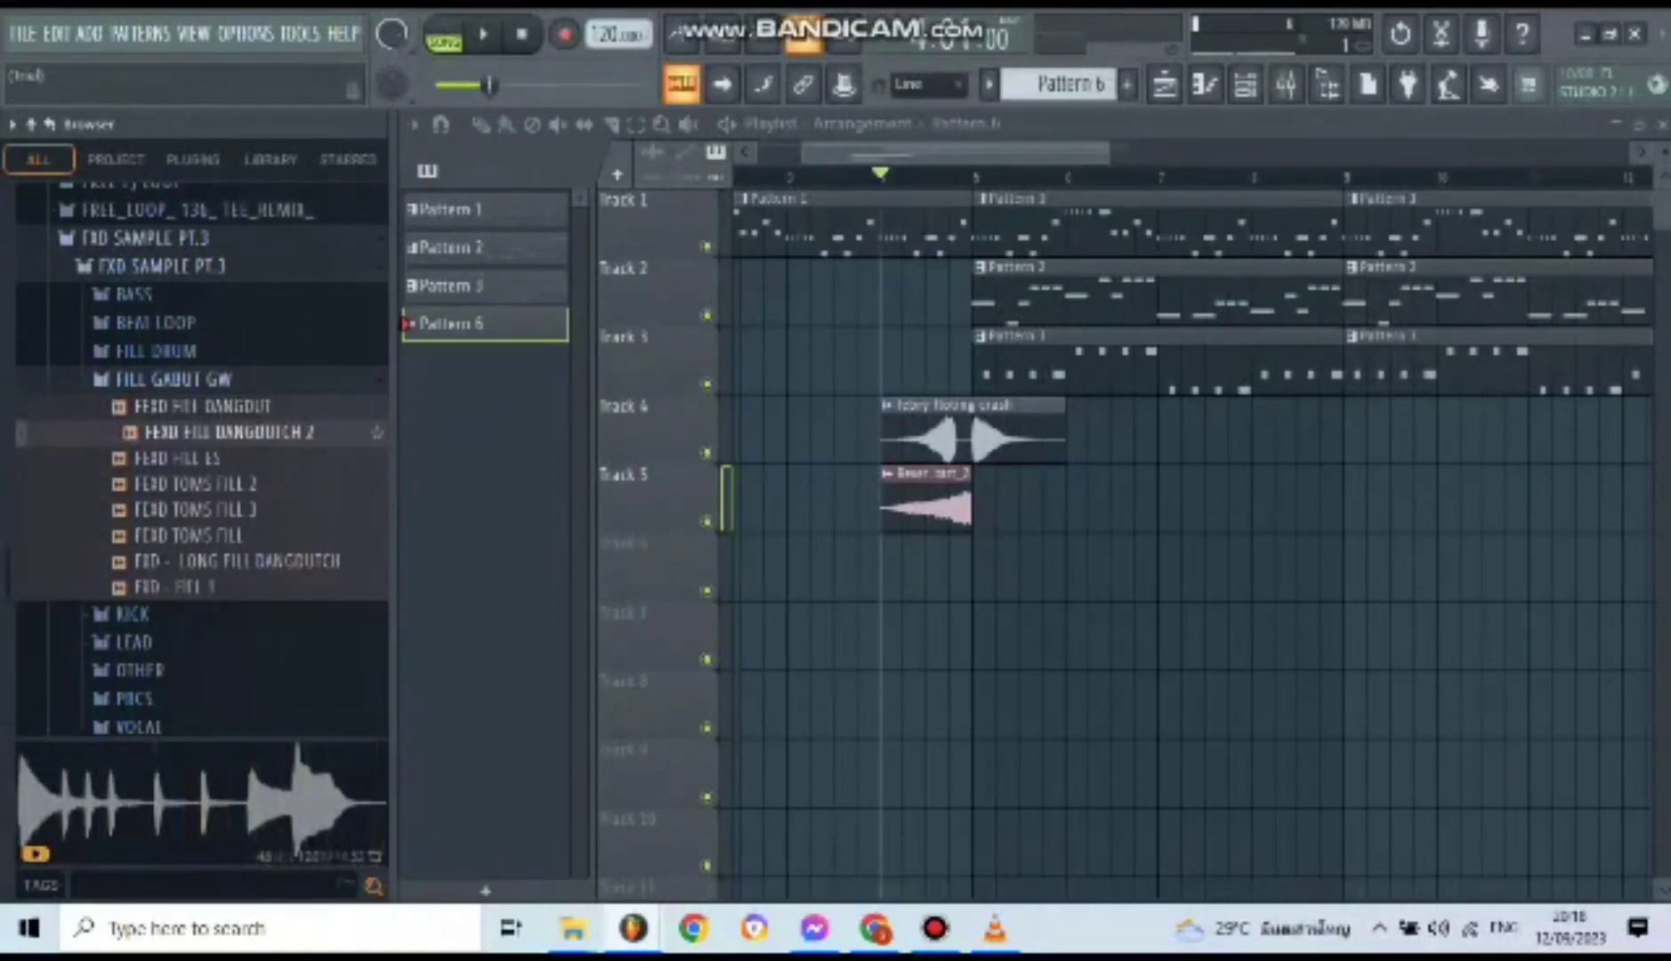
{"action": "left_click_drag", "start_coordinate": [703, 587], "coordinate": [925, 596]}
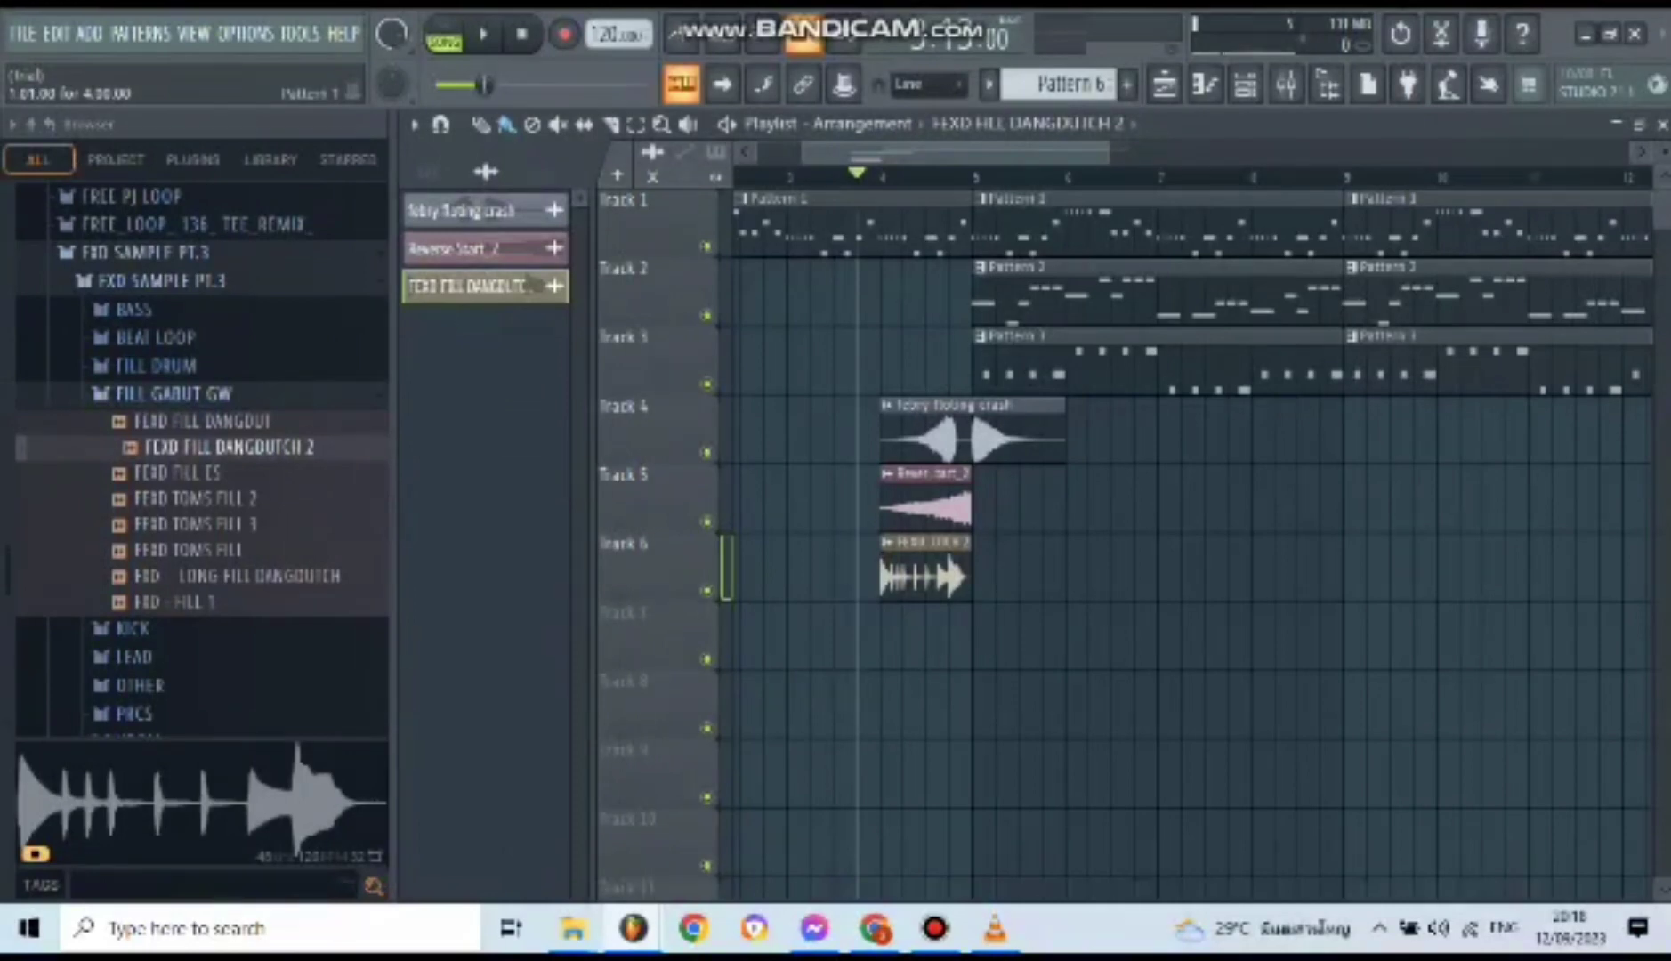
{"action": "left_click", "coordinate": [173, 394]}
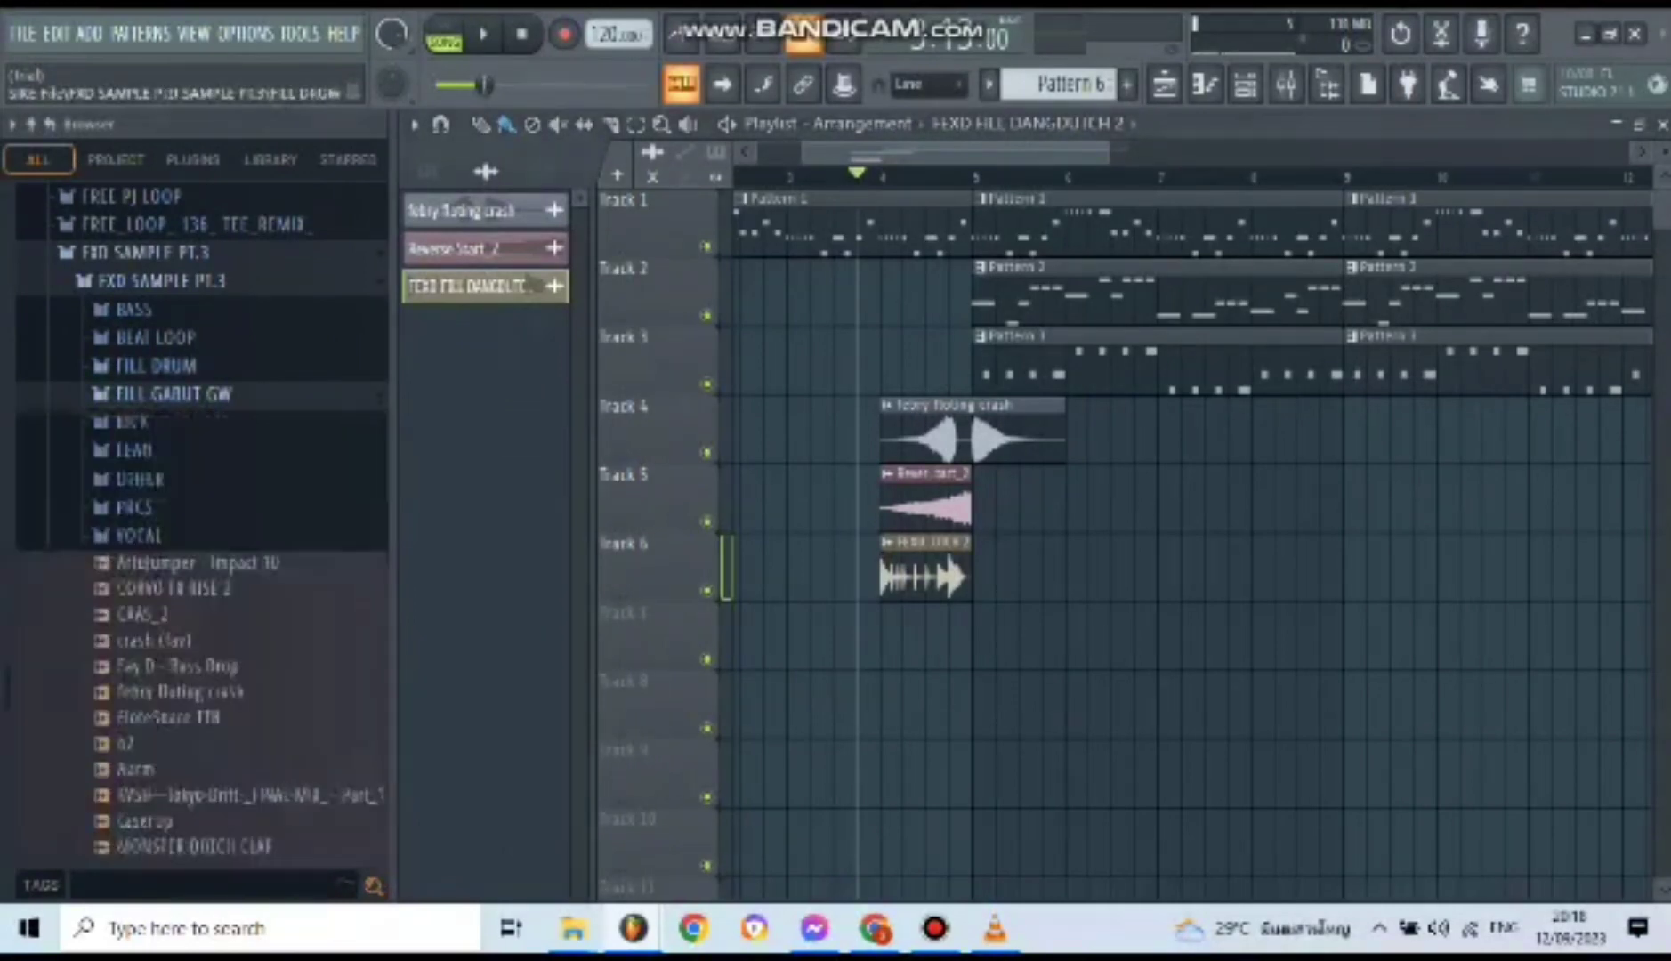
- Open the FILL DRUM folder, audition its fills down to KARAMA_FILL_128 5, and collapse the folder
{"action": "left_click", "coordinate": [157, 366]}
{"action": "left_click", "coordinate": [201, 393]}
{"action": "left_click", "coordinate": [203, 445]}
{"action": "left_click", "coordinate": [204, 471]}
{"action": "left_click", "coordinate": [209, 522]}
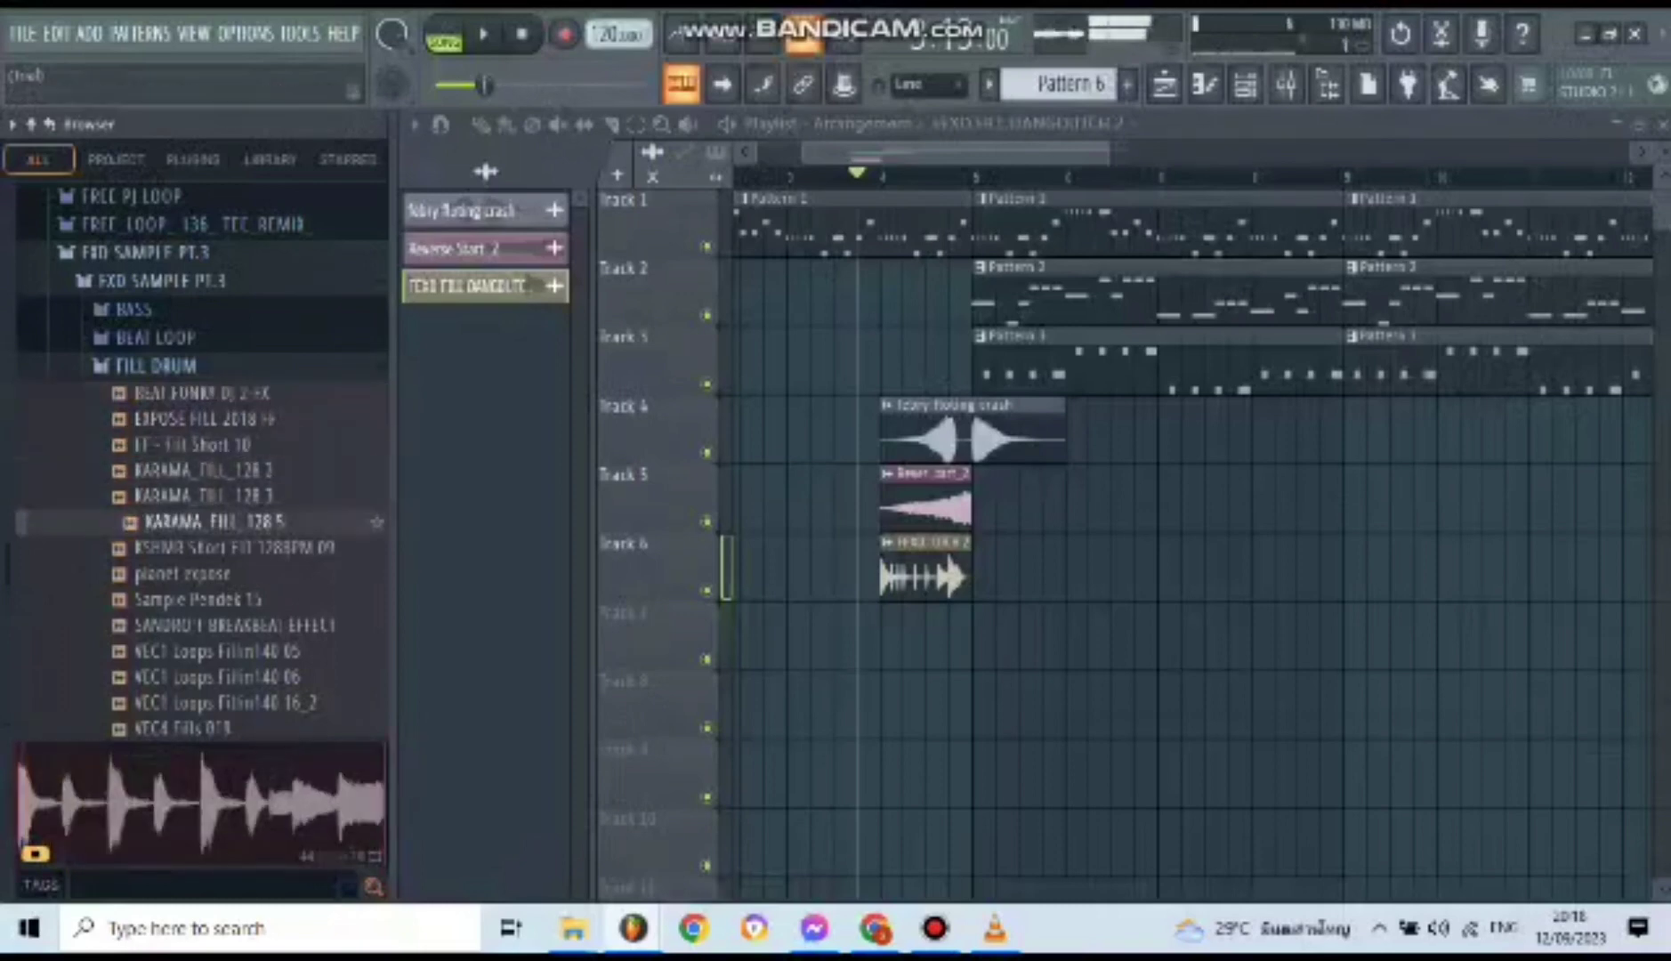
{"action": "left_click", "coordinate": [155, 365]}
- Open the BEAT LOOP folder and compare the BREAKBEAT 9 and BEATLOOP BB CLASSIC 1 loops by auditioning them
{"action": "left_click", "coordinate": [156, 336]}
{"action": "left_click", "coordinate": [178, 389]}
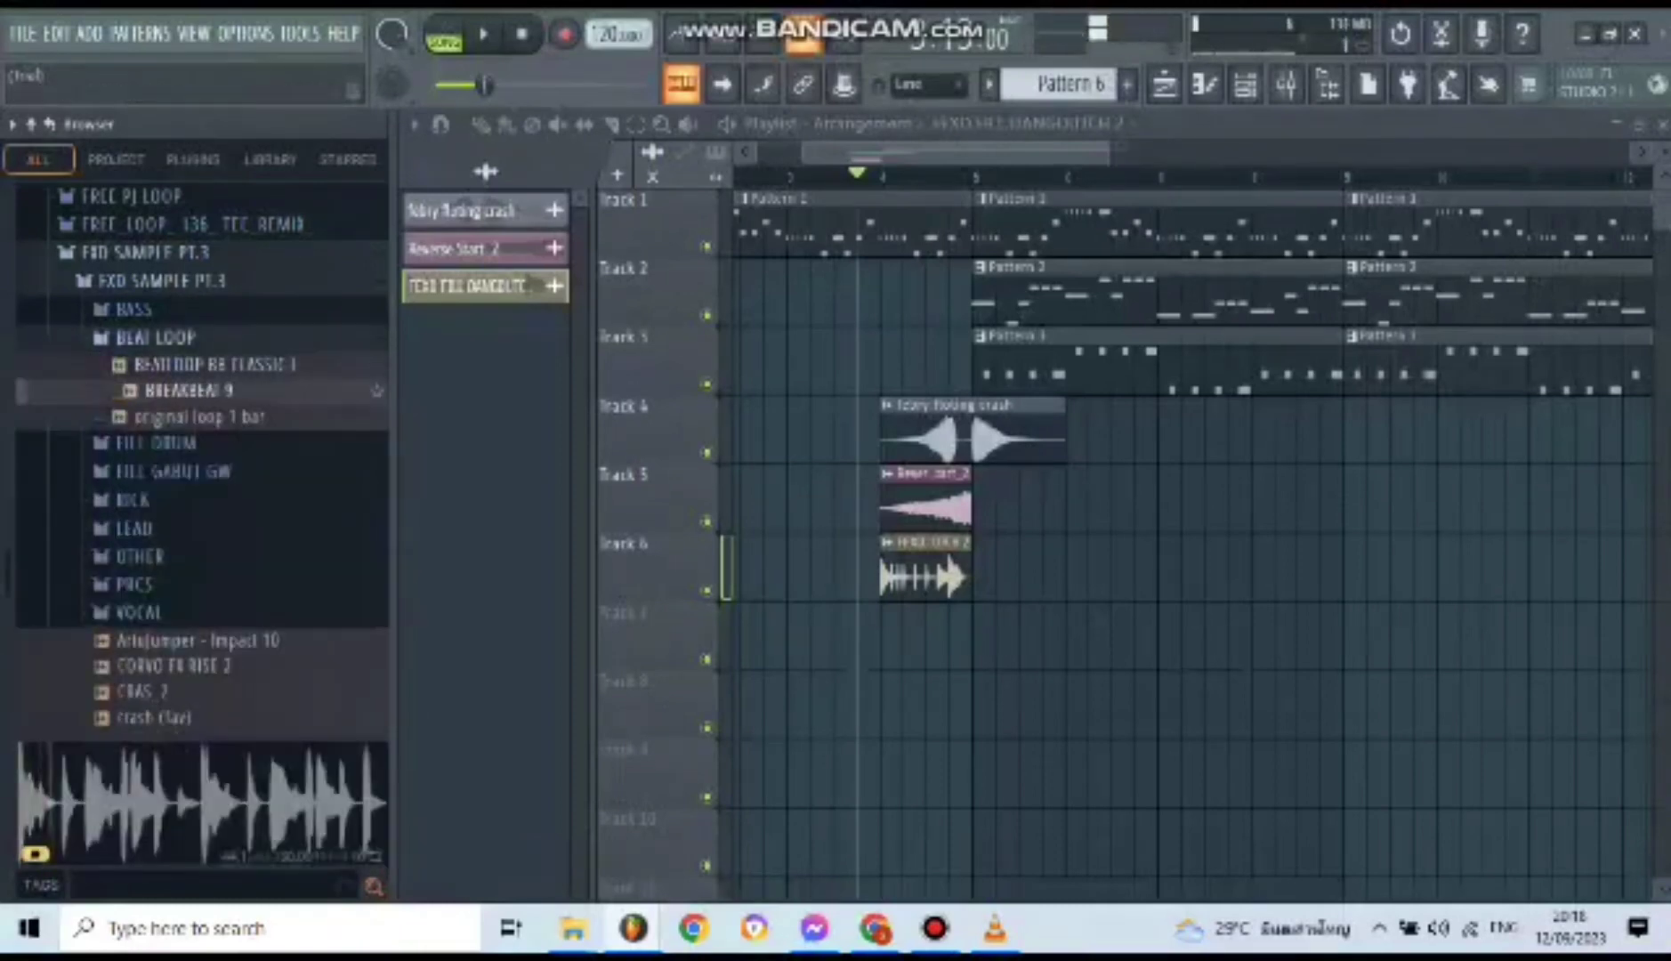
{"action": "left_click", "coordinate": [218, 365]}
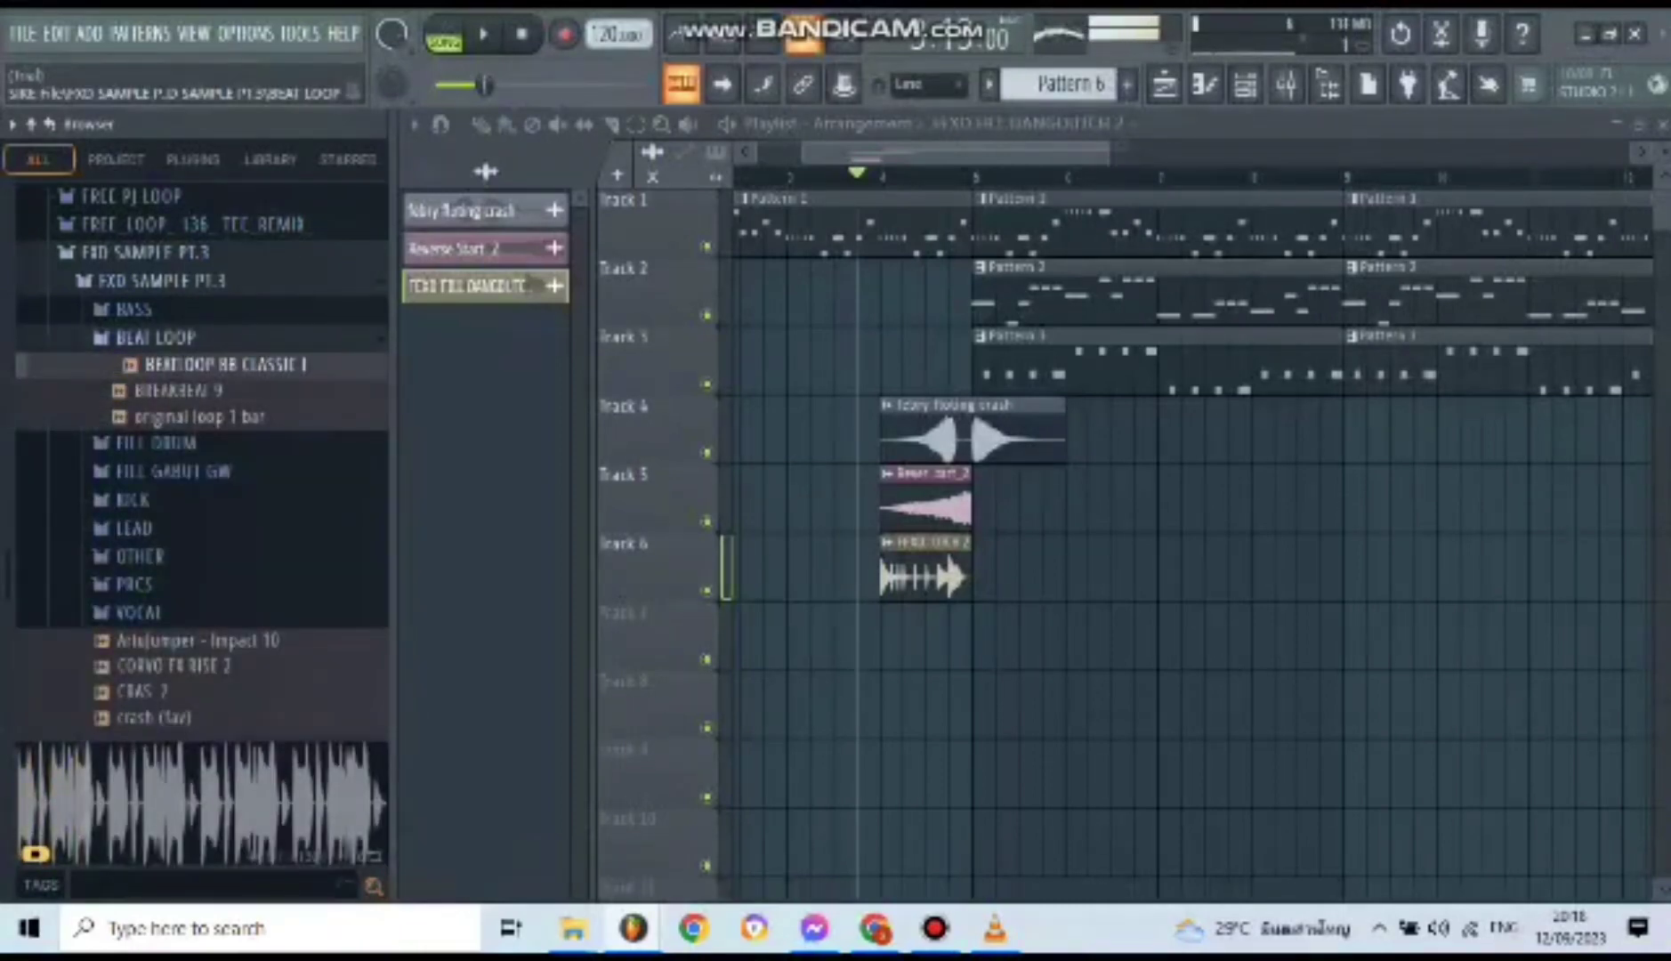
{"action": "left_click", "coordinate": [156, 337]}
{"action": "left_click", "coordinate": [156, 337]}
{"action": "left_click", "coordinate": [218, 365]}
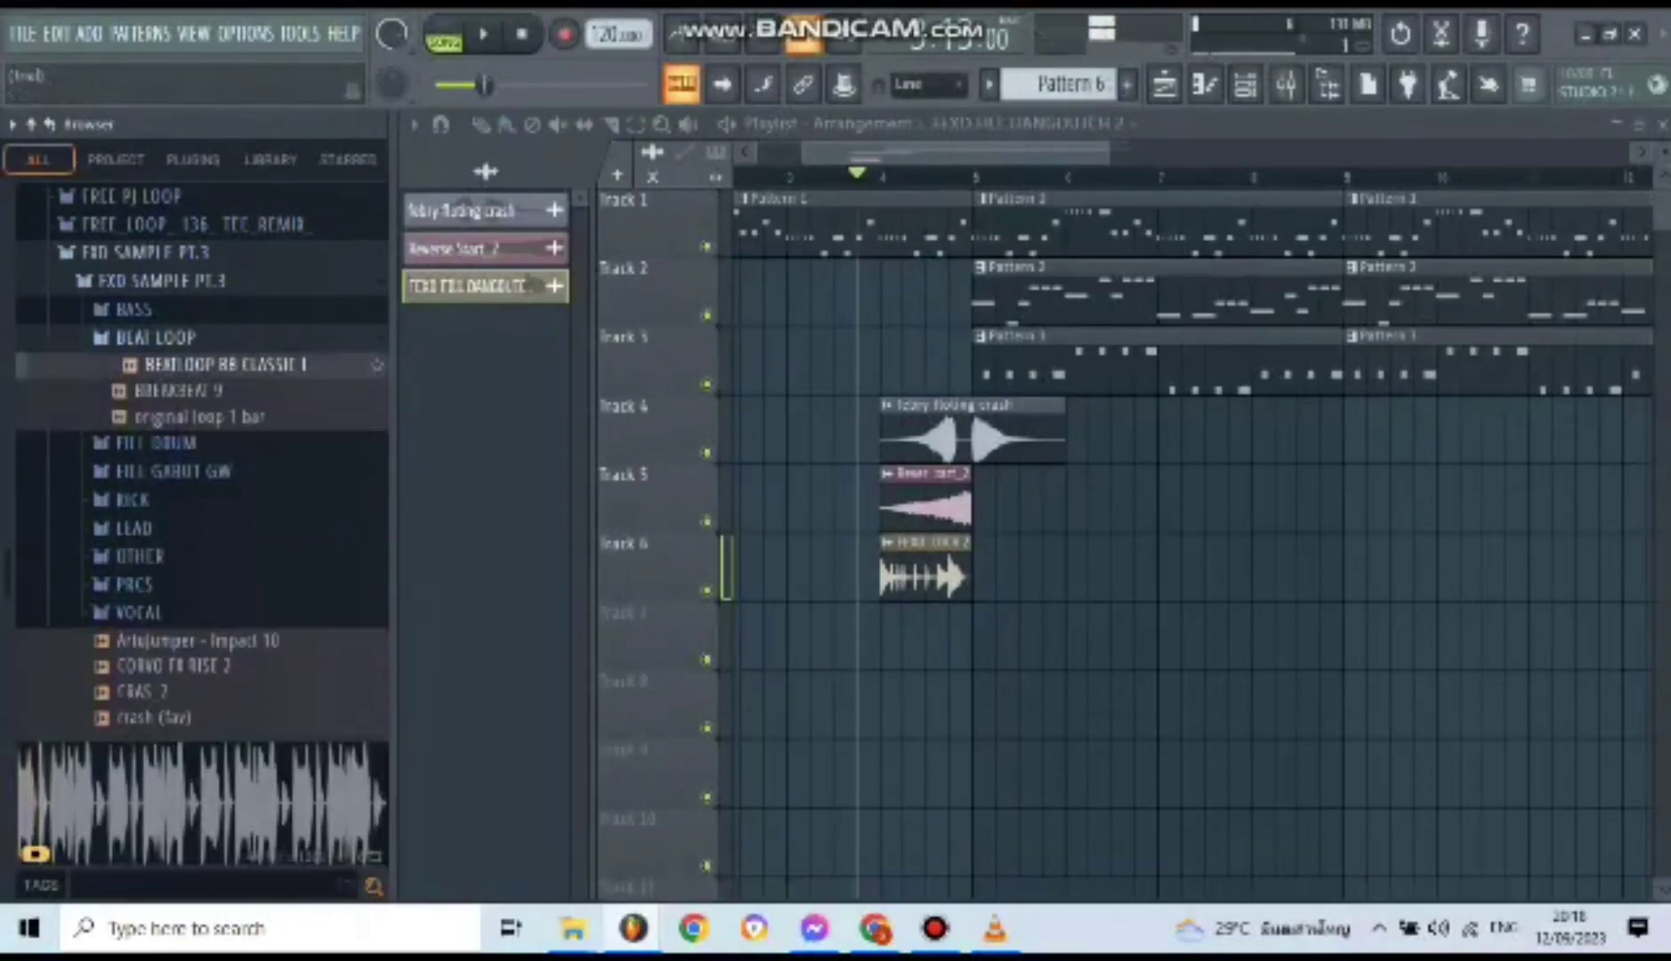
{"action": "key", "text": "Down"}
{"action": "key", "text": "Up"}
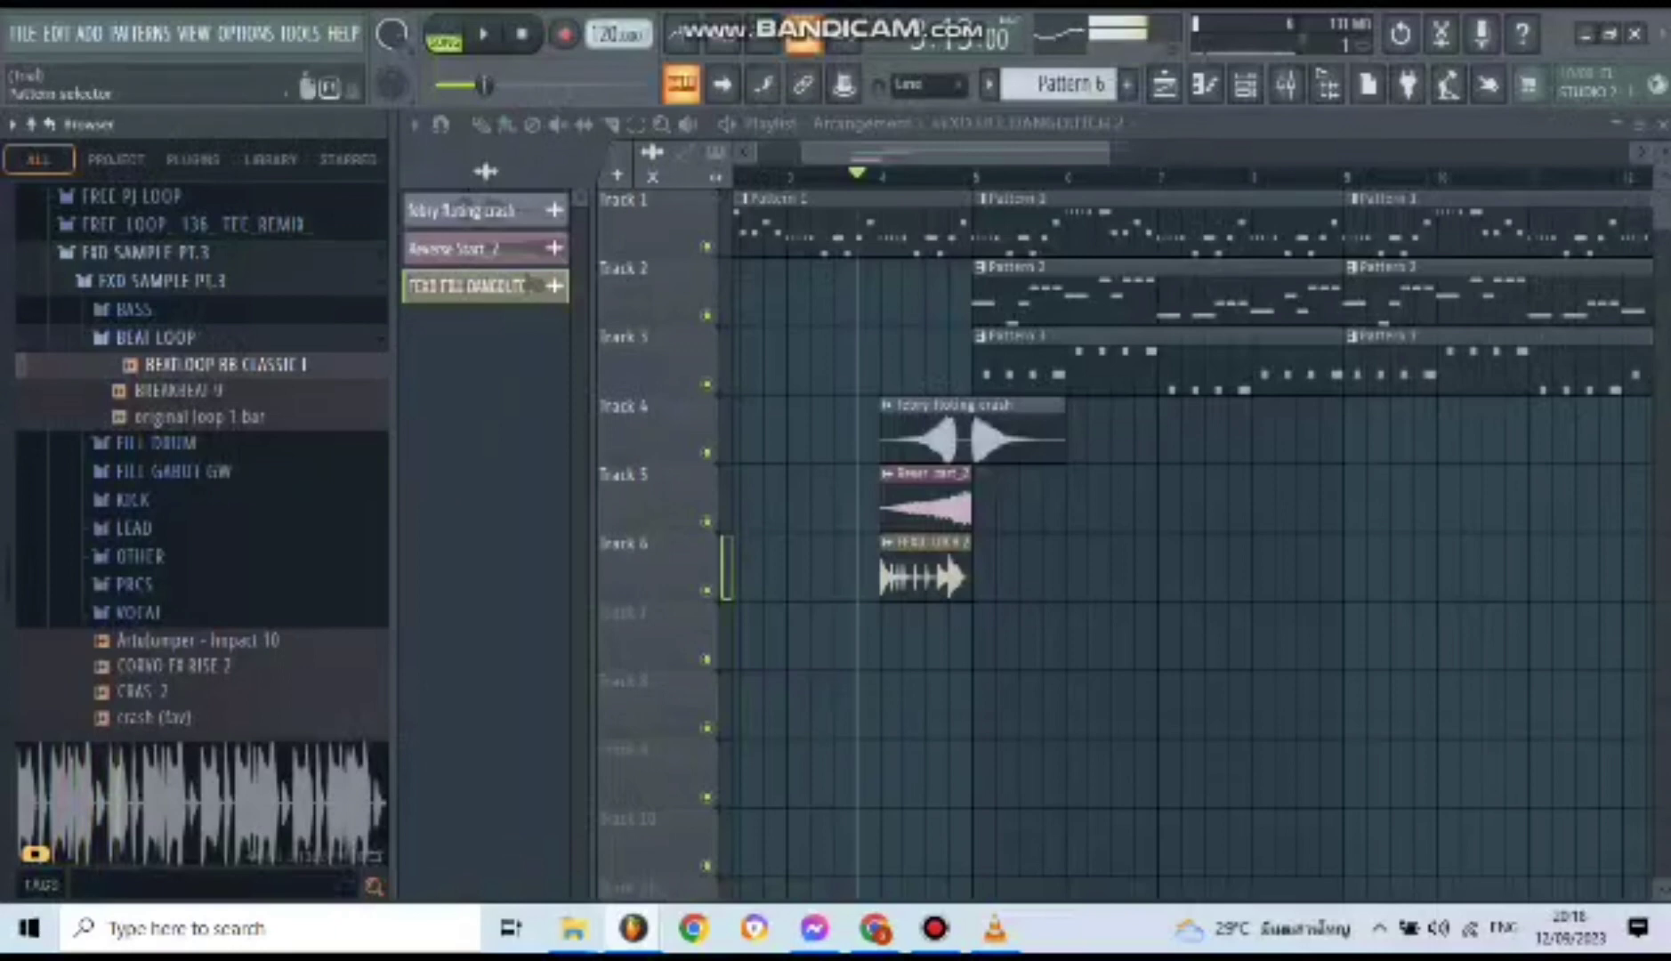
- Switch to Pattern 7 and place BEATLOOP BB CLASSIC 1 twice in a row on Track 7, at bars 5 and 9
{"action": "left_click", "coordinate": [1127, 84]}
{"action": "left_click_drag", "start_coordinate": [213, 364], "coordinate": [978, 641]}
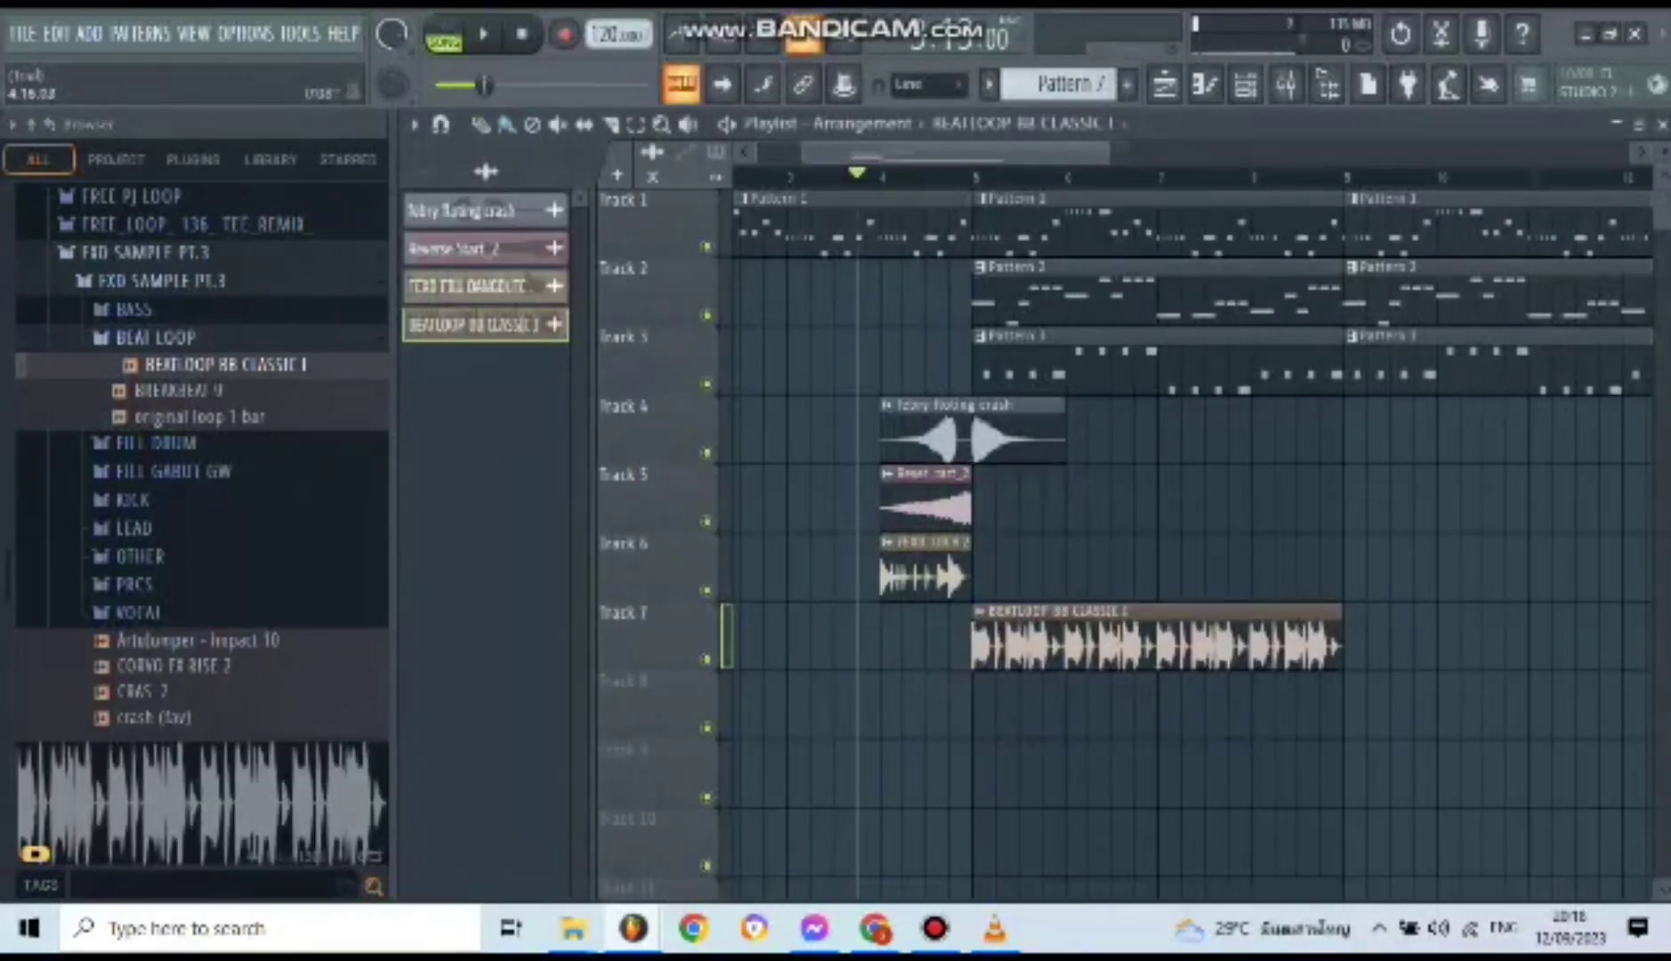
{"action": "scroll", "coordinate": [971, 641], "scroll_direction": "down", "scroll_amount": 1}
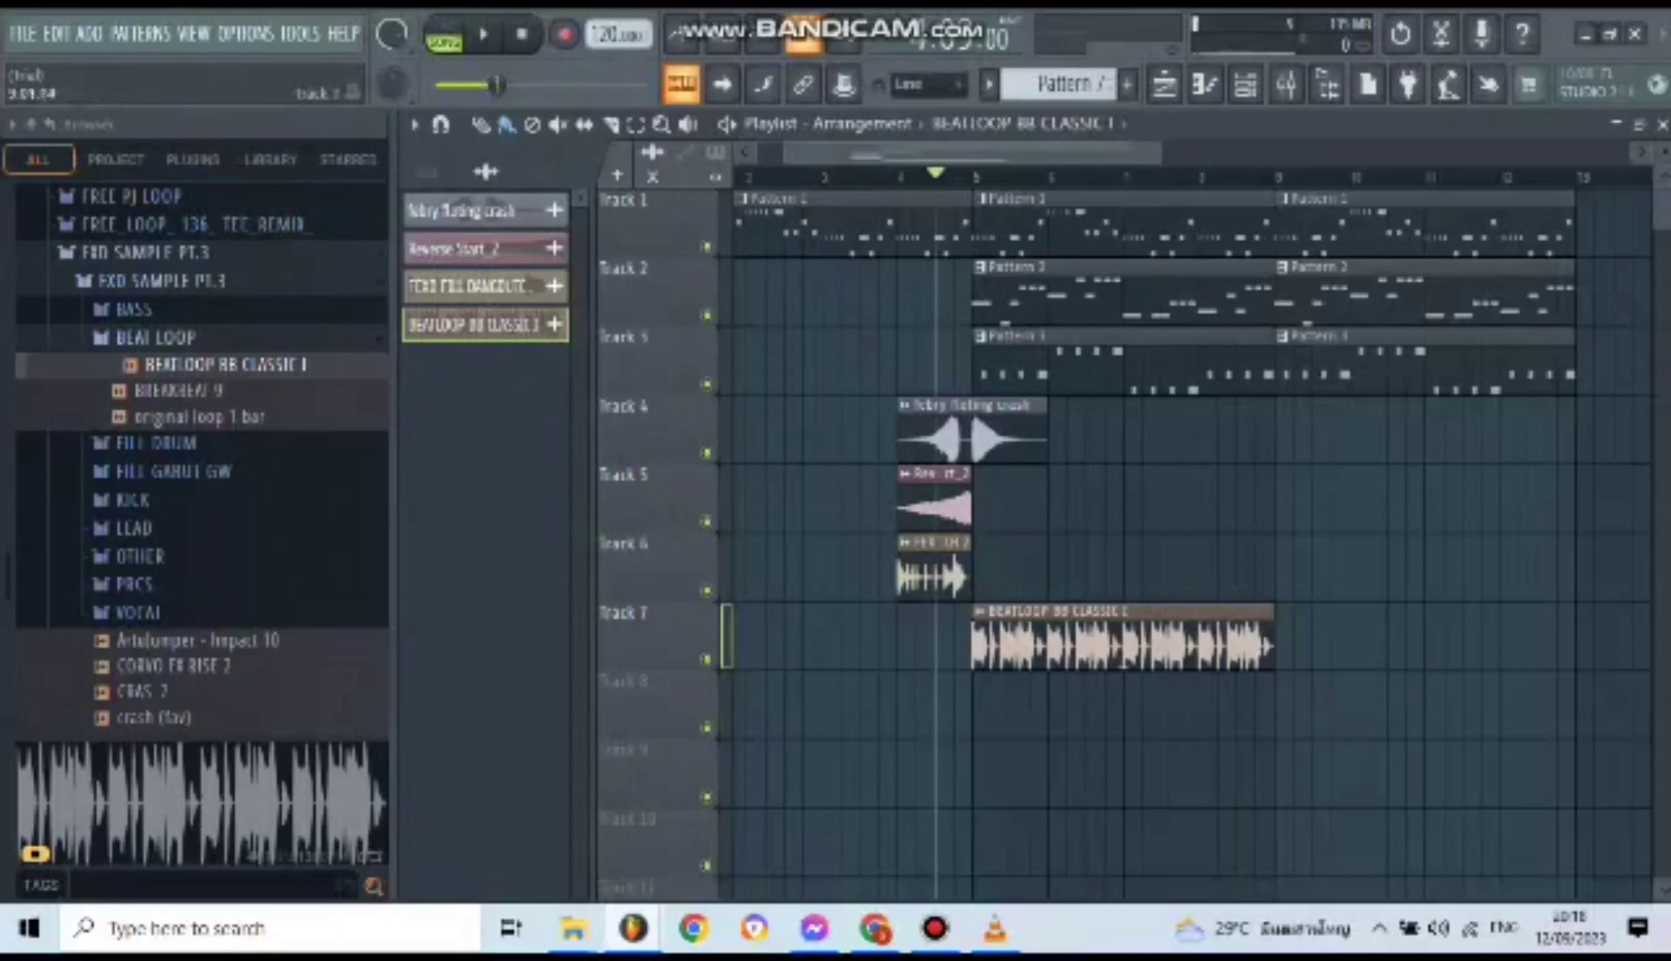
{"action": "left_click", "coordinate": [1277, 640]}
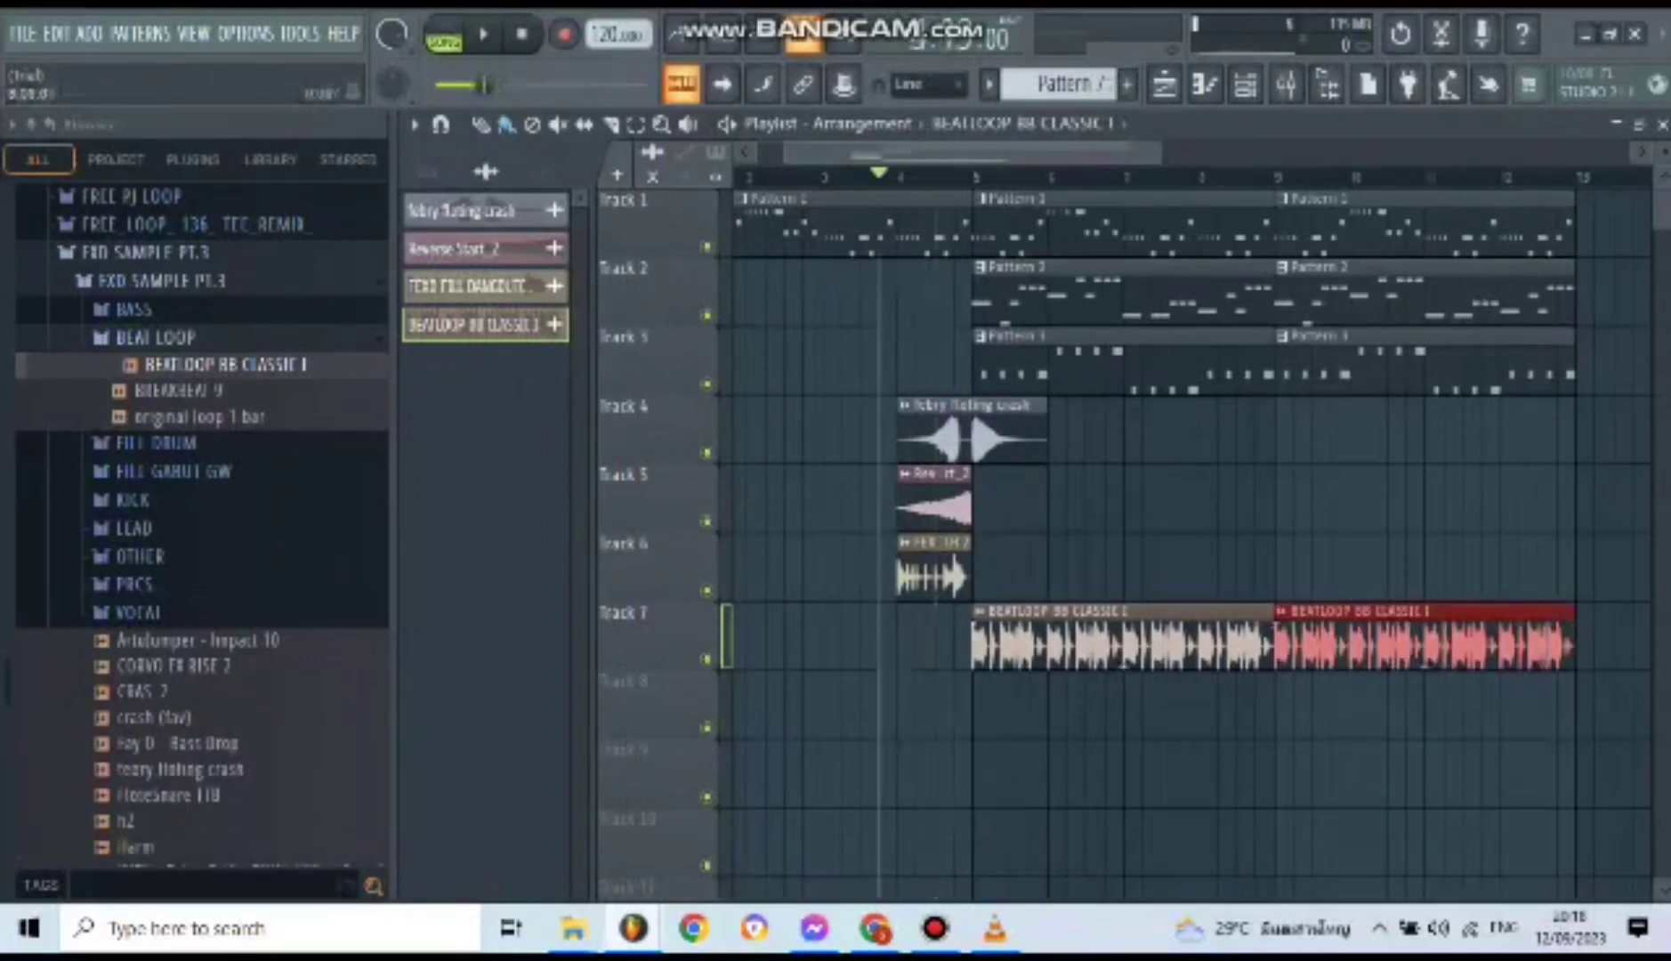
- Play the arrangement from the bar 4 transition into the beat loop section, deselecting the clips, and stop playback
{"action": "key", "text": "space"}
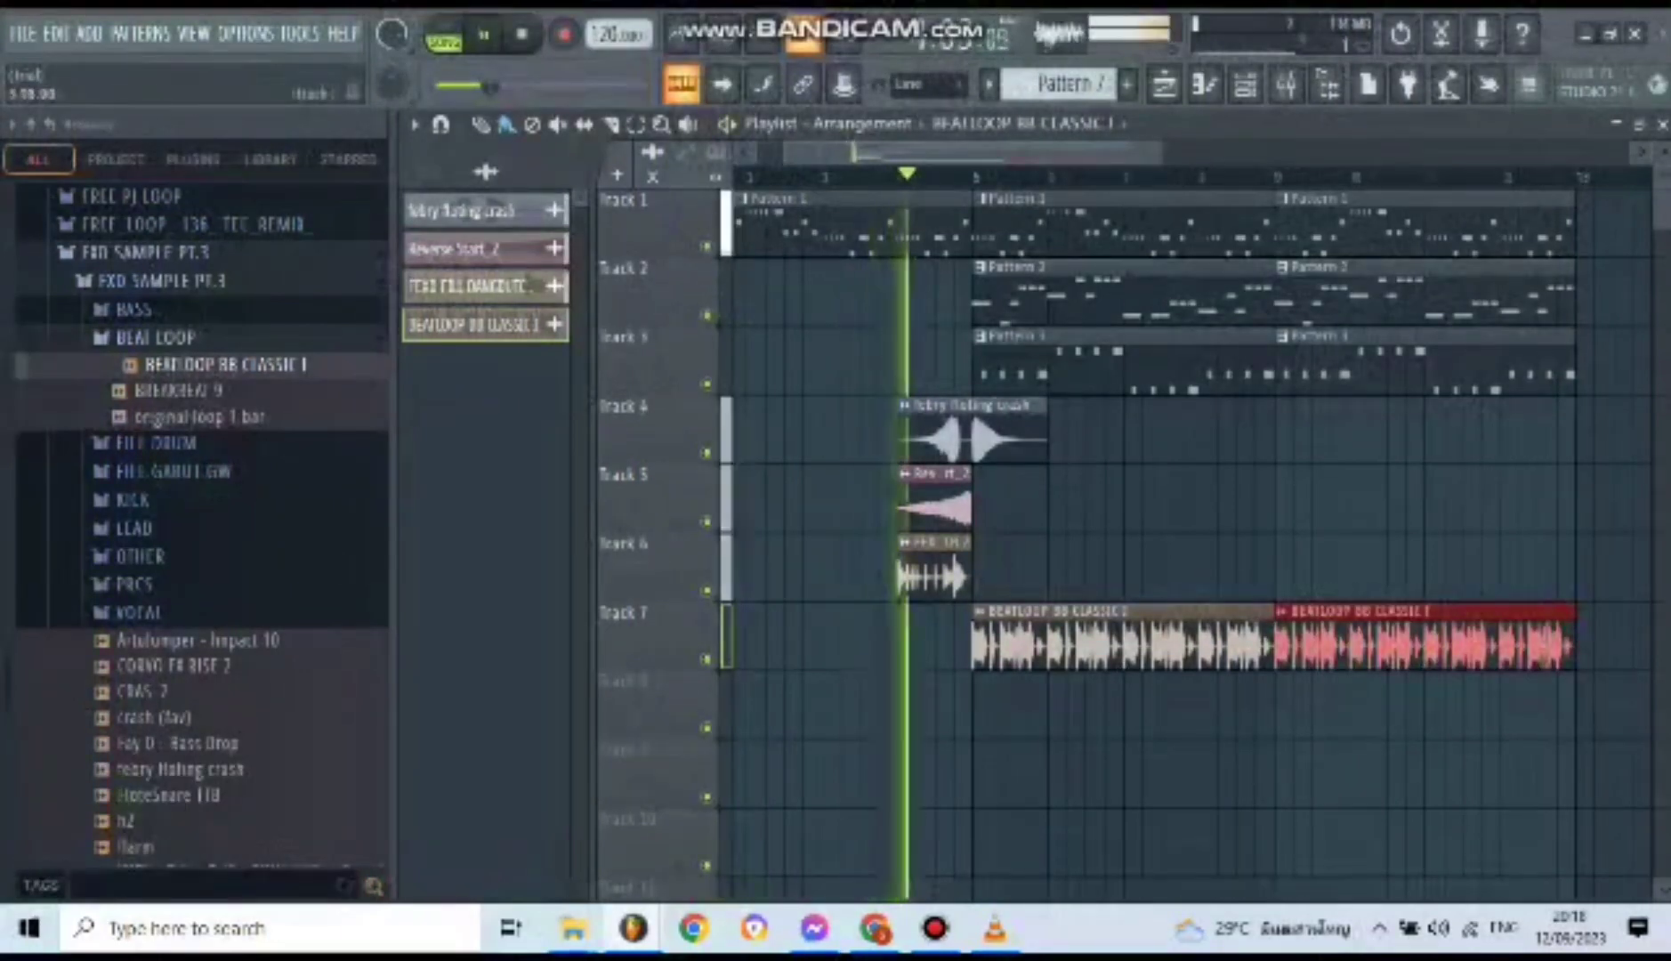
{"action": "key", "text": "ctrl+d"}
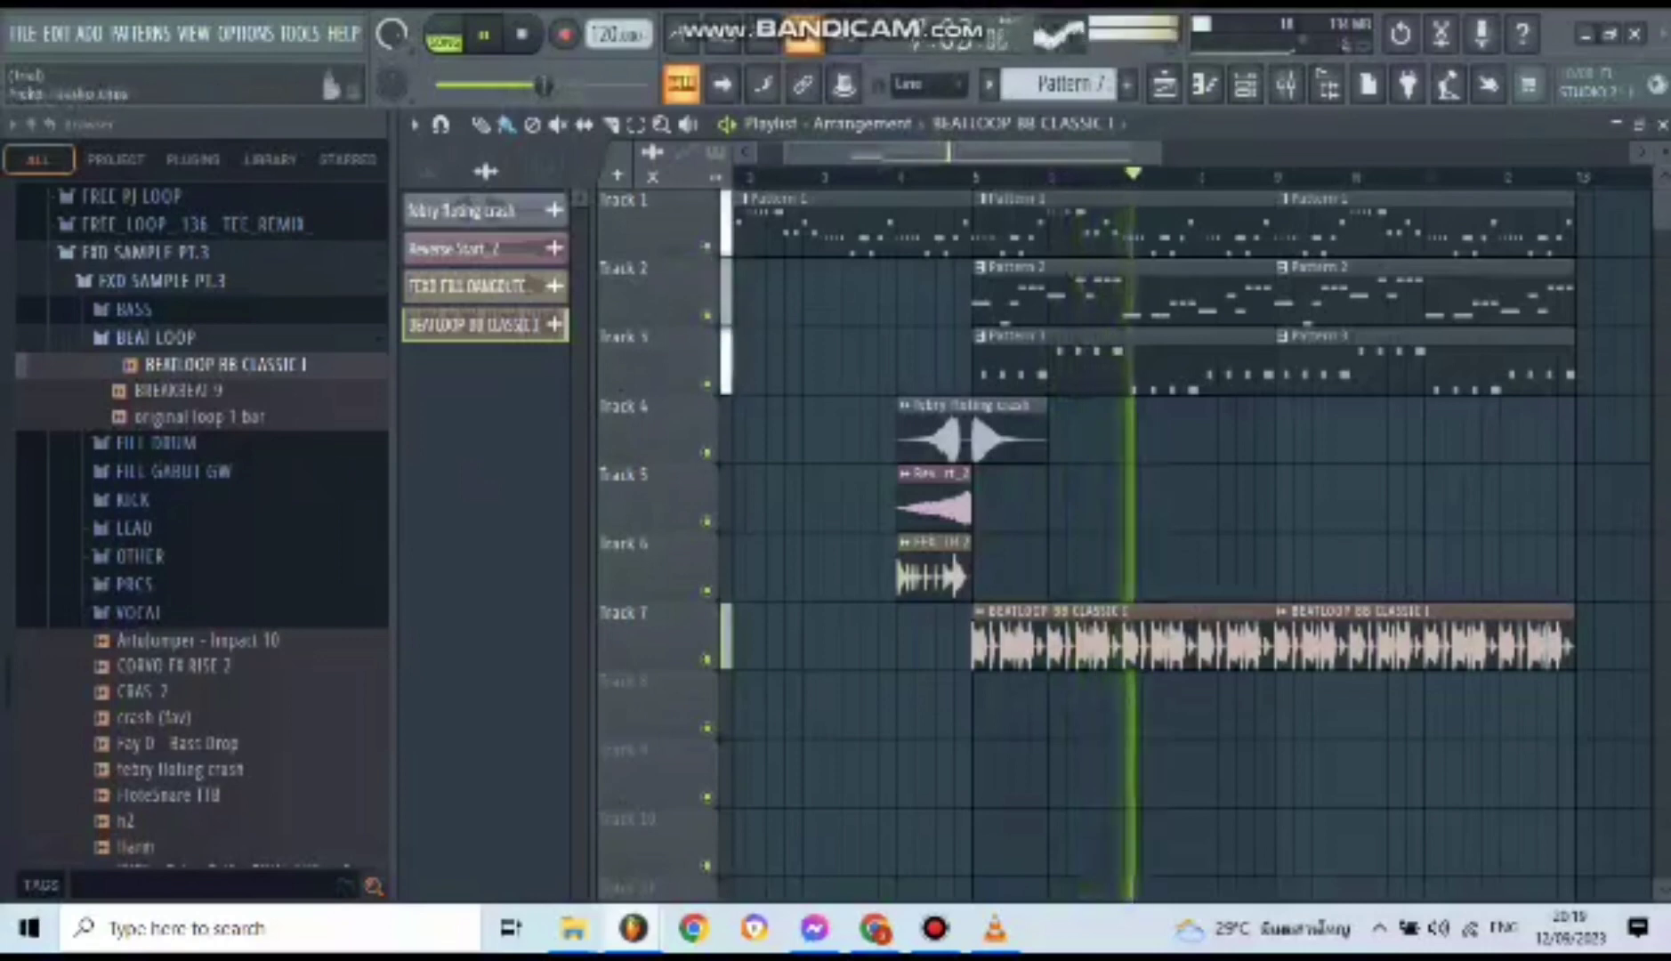
{"action": "left_click", "coordinate": [484, 35]}
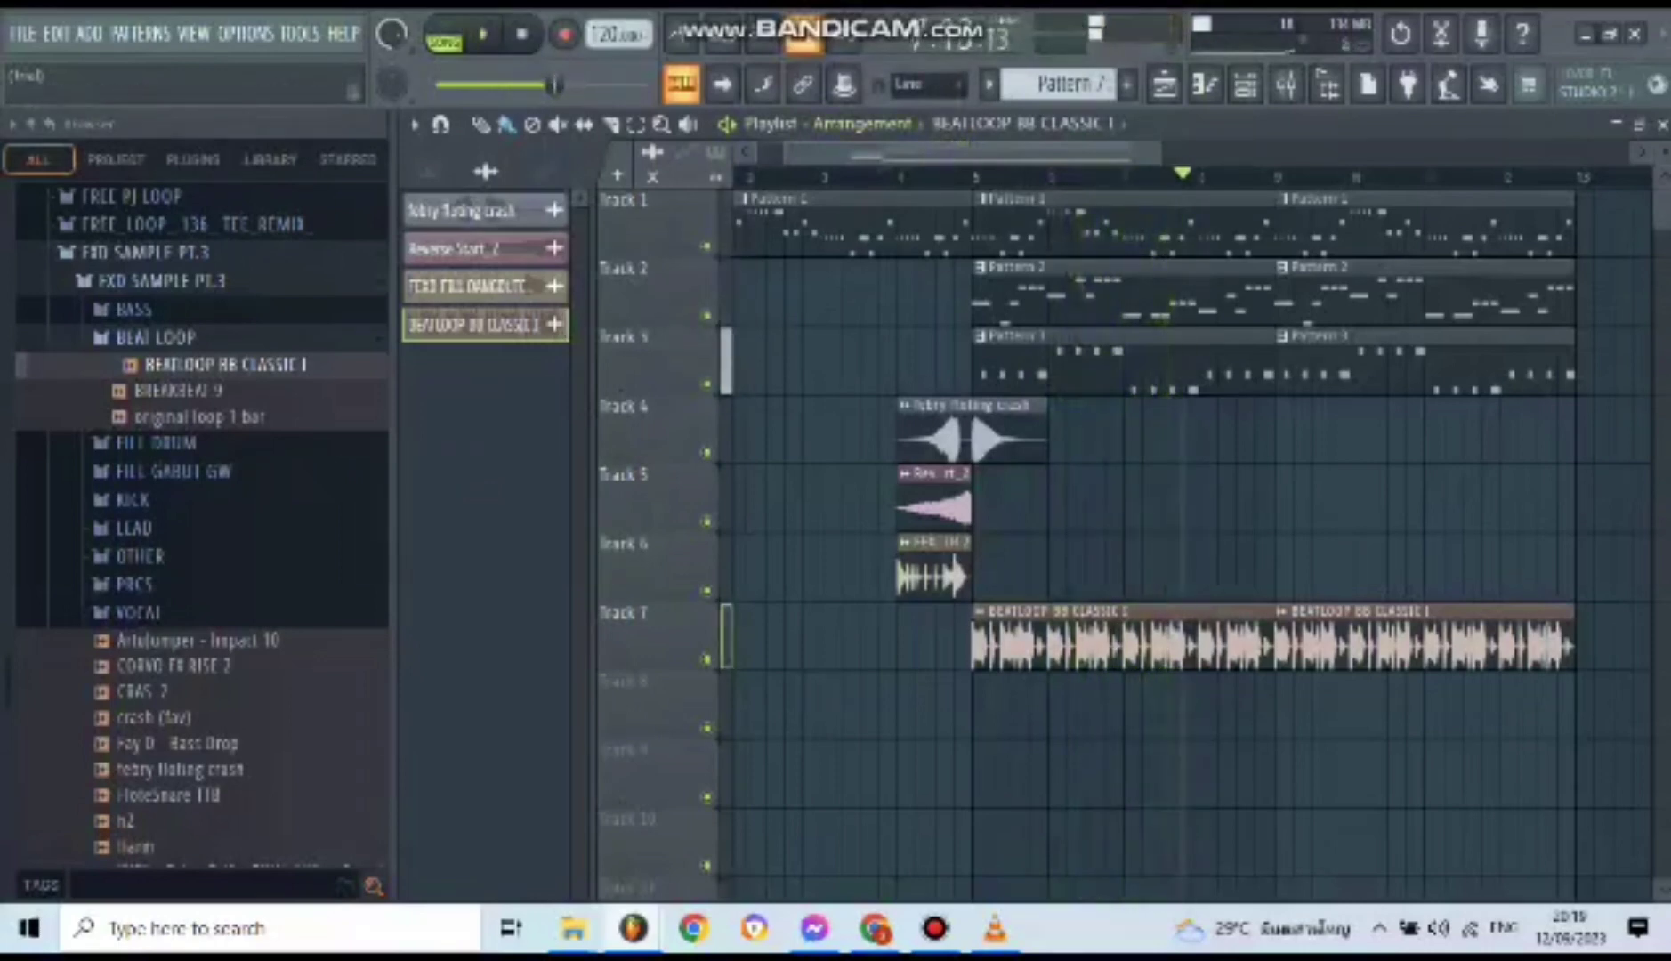
- Switch to Pattern 8, collapse the FXD SAMPLE PT.3 folder and open the CARE BEBEK sample folder with its subfolder
{"action": "left_click", "coordinate": [1127, 84]}
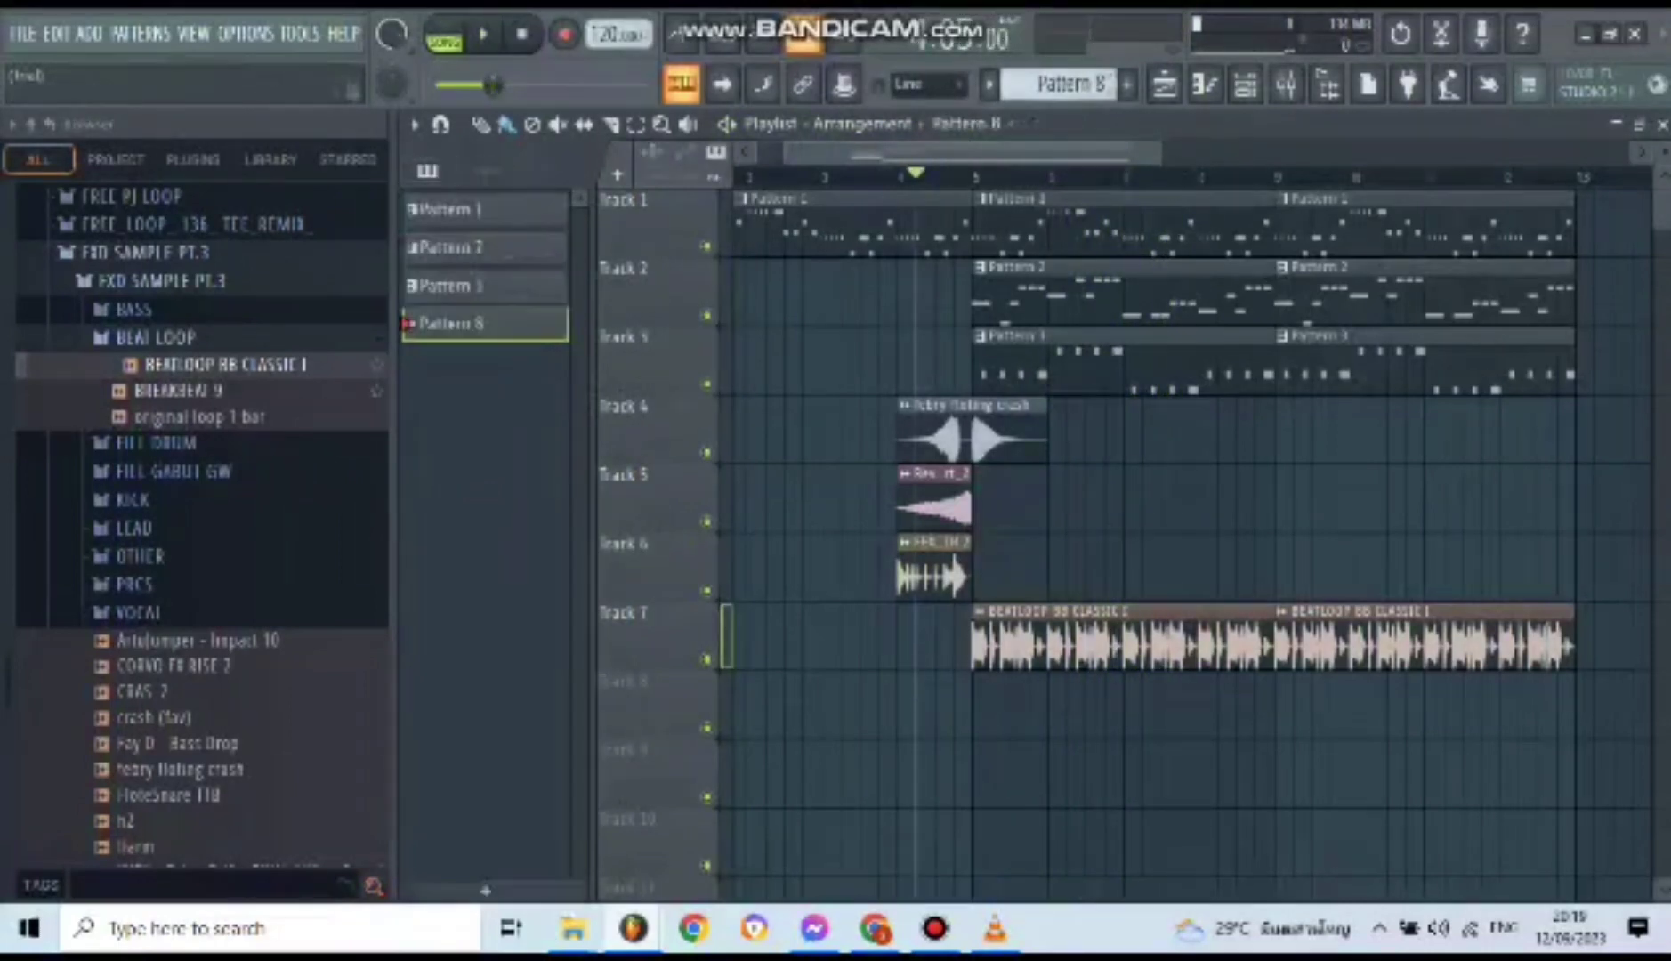
{"action": "left_click", "coordinate": [145, 252]}
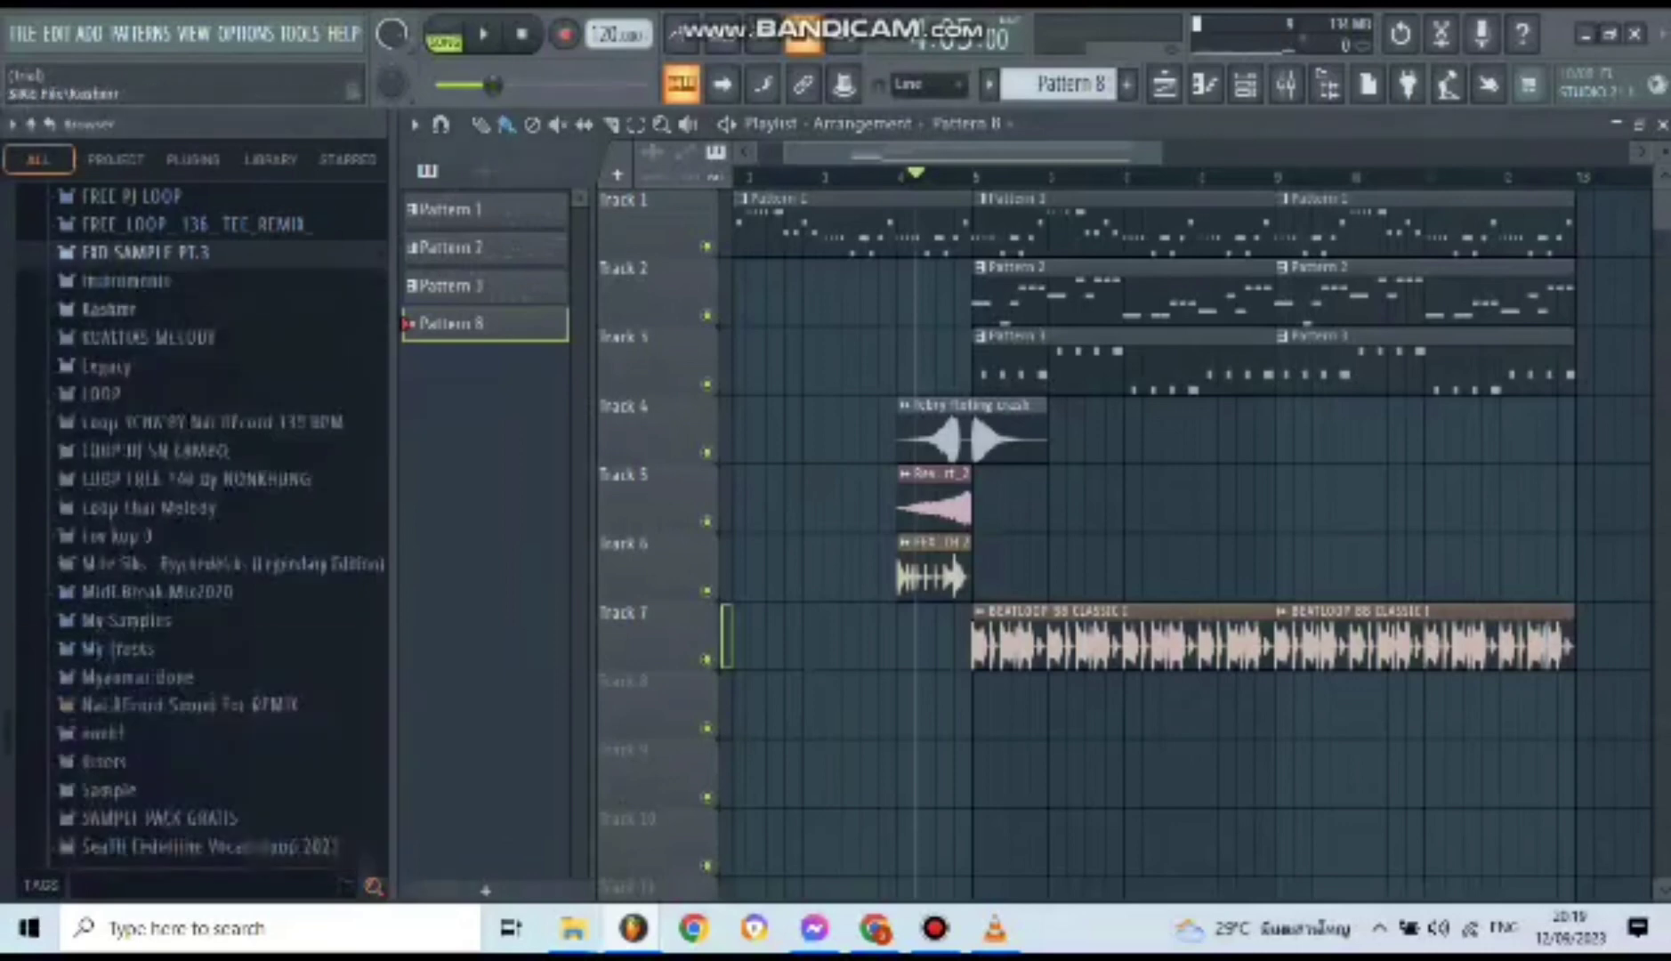
{"action": "scroll", "coordinate": [178, 481], "scroll_direction": "up", "scroll_amount": 7}
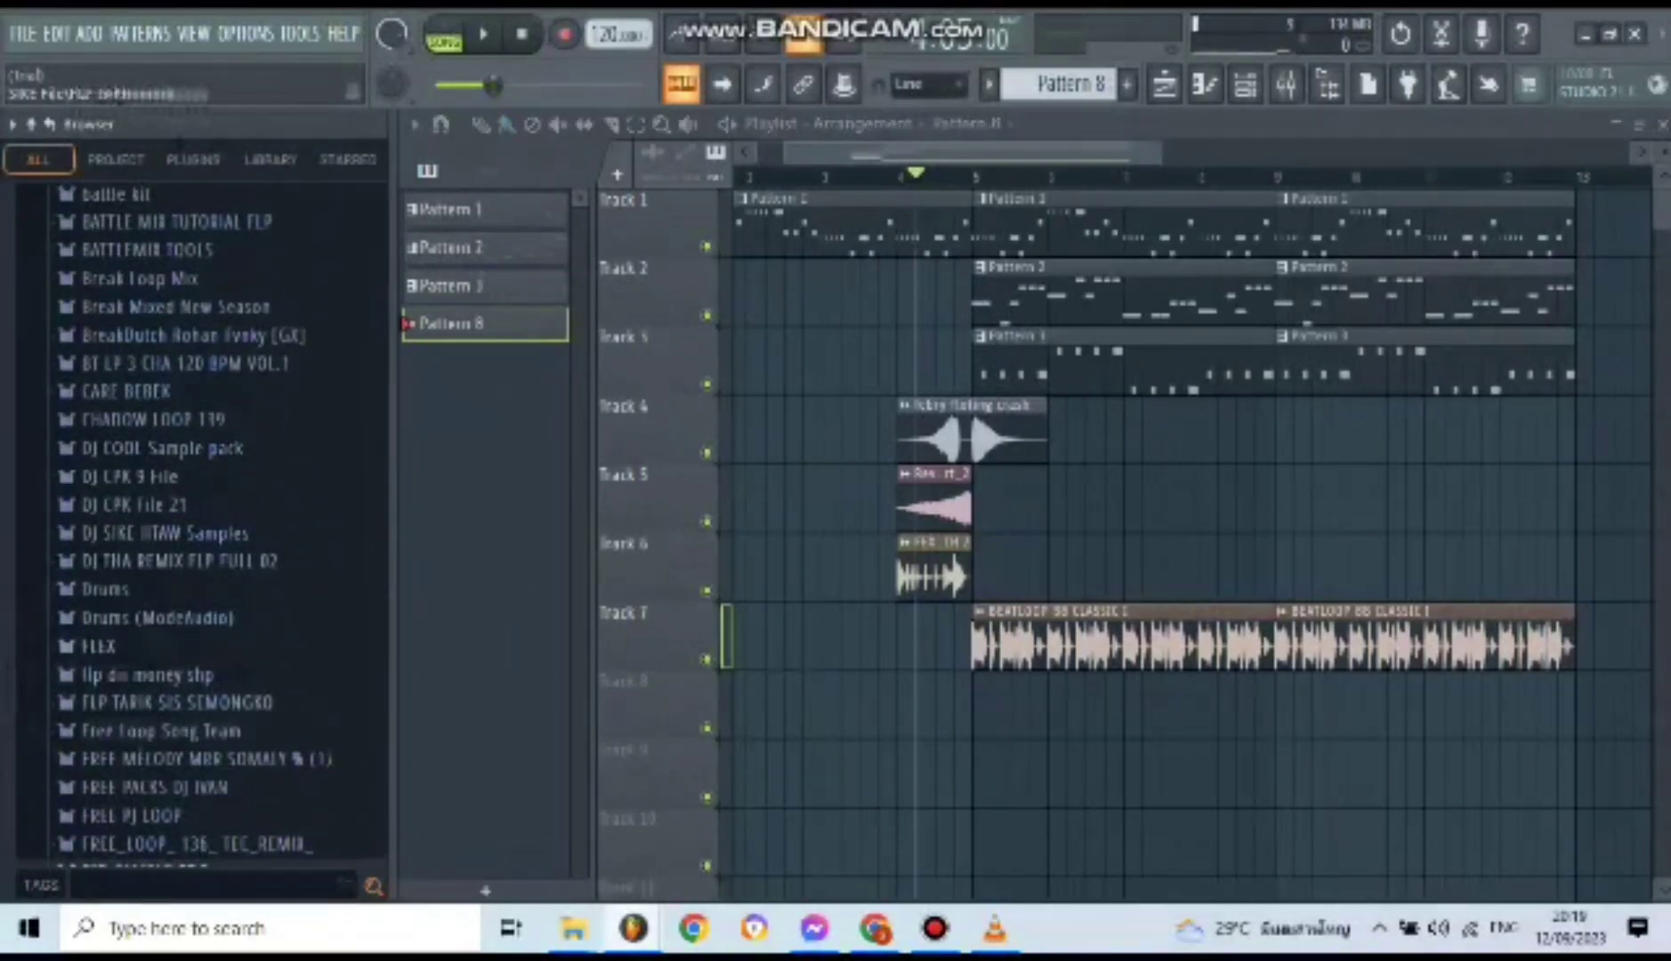
{"action": "scroll", "coordinate": [177, 445], "scroll_direction": "up", "scroll_amount": 2}
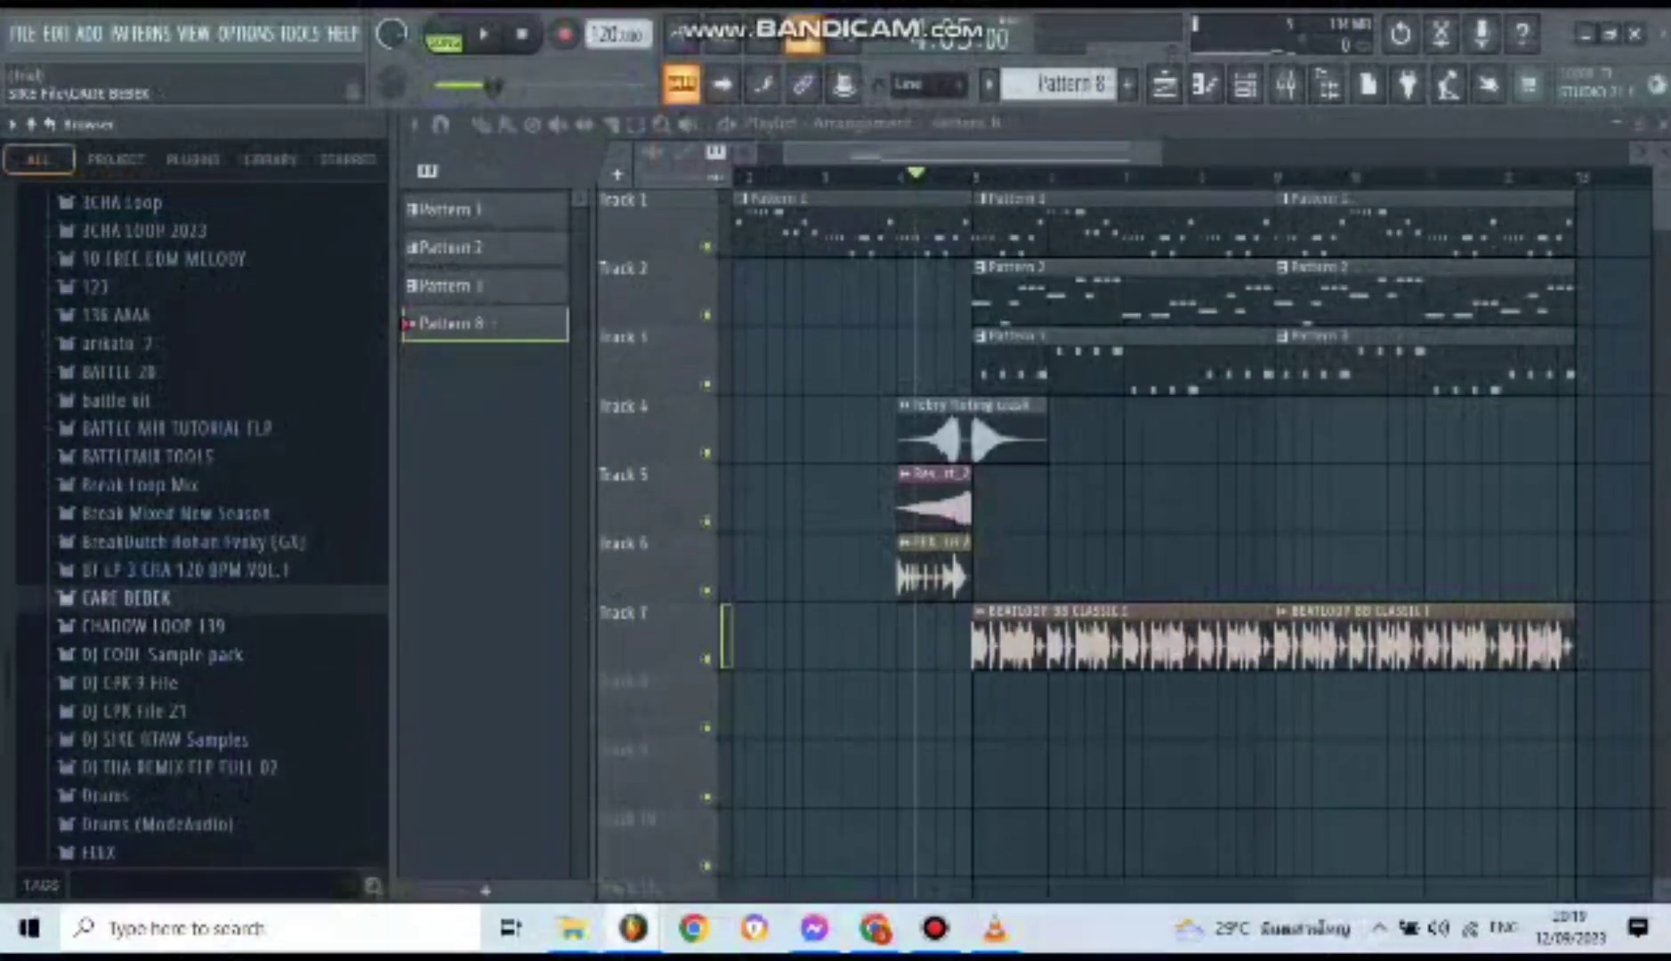
{"action": "left_click", "coordinate": [125, 597]}
{"action": "left_click", "coordinate": [142, 627]}
- Audition the CARE BEBEK samples, including KICK AZAY 11, FF Short Fill 7, FF Short Fill 9, Brass Section and AAH
{"action": "left_click", "coordinate": [169, 620]}
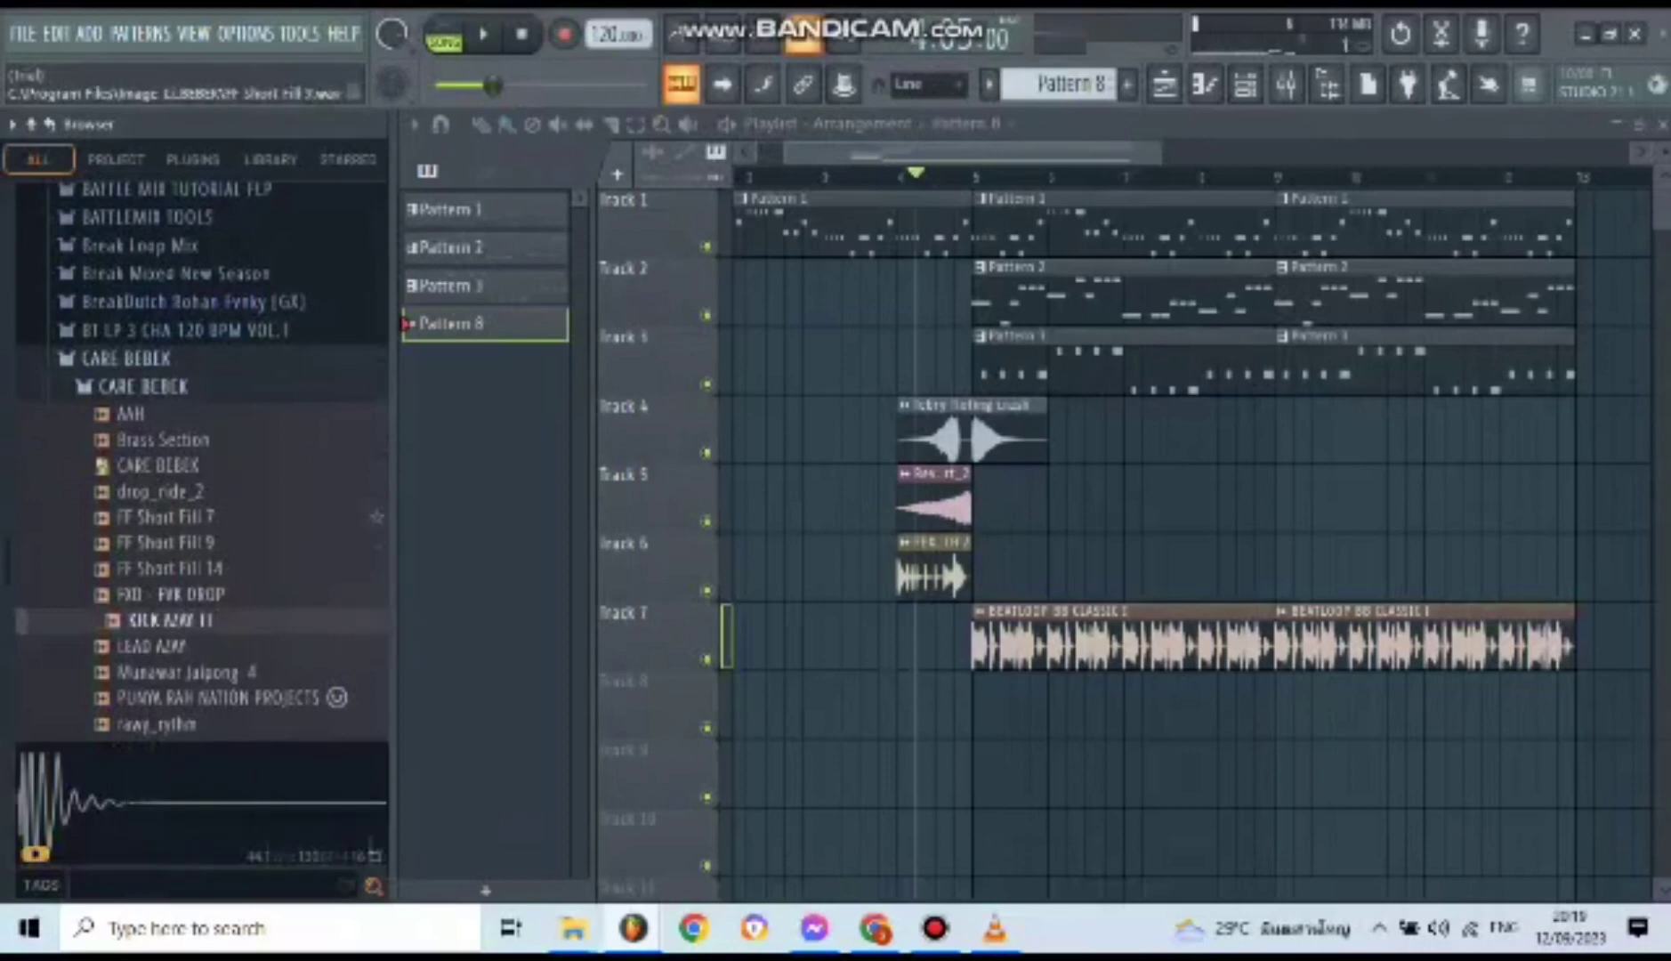
{"action": "left_click", "coordinate": [167, 517]}
{"action": "left_click", "coordinate": [168, 543]}
{"action": "left_click", "coordinate": [168, 440]}
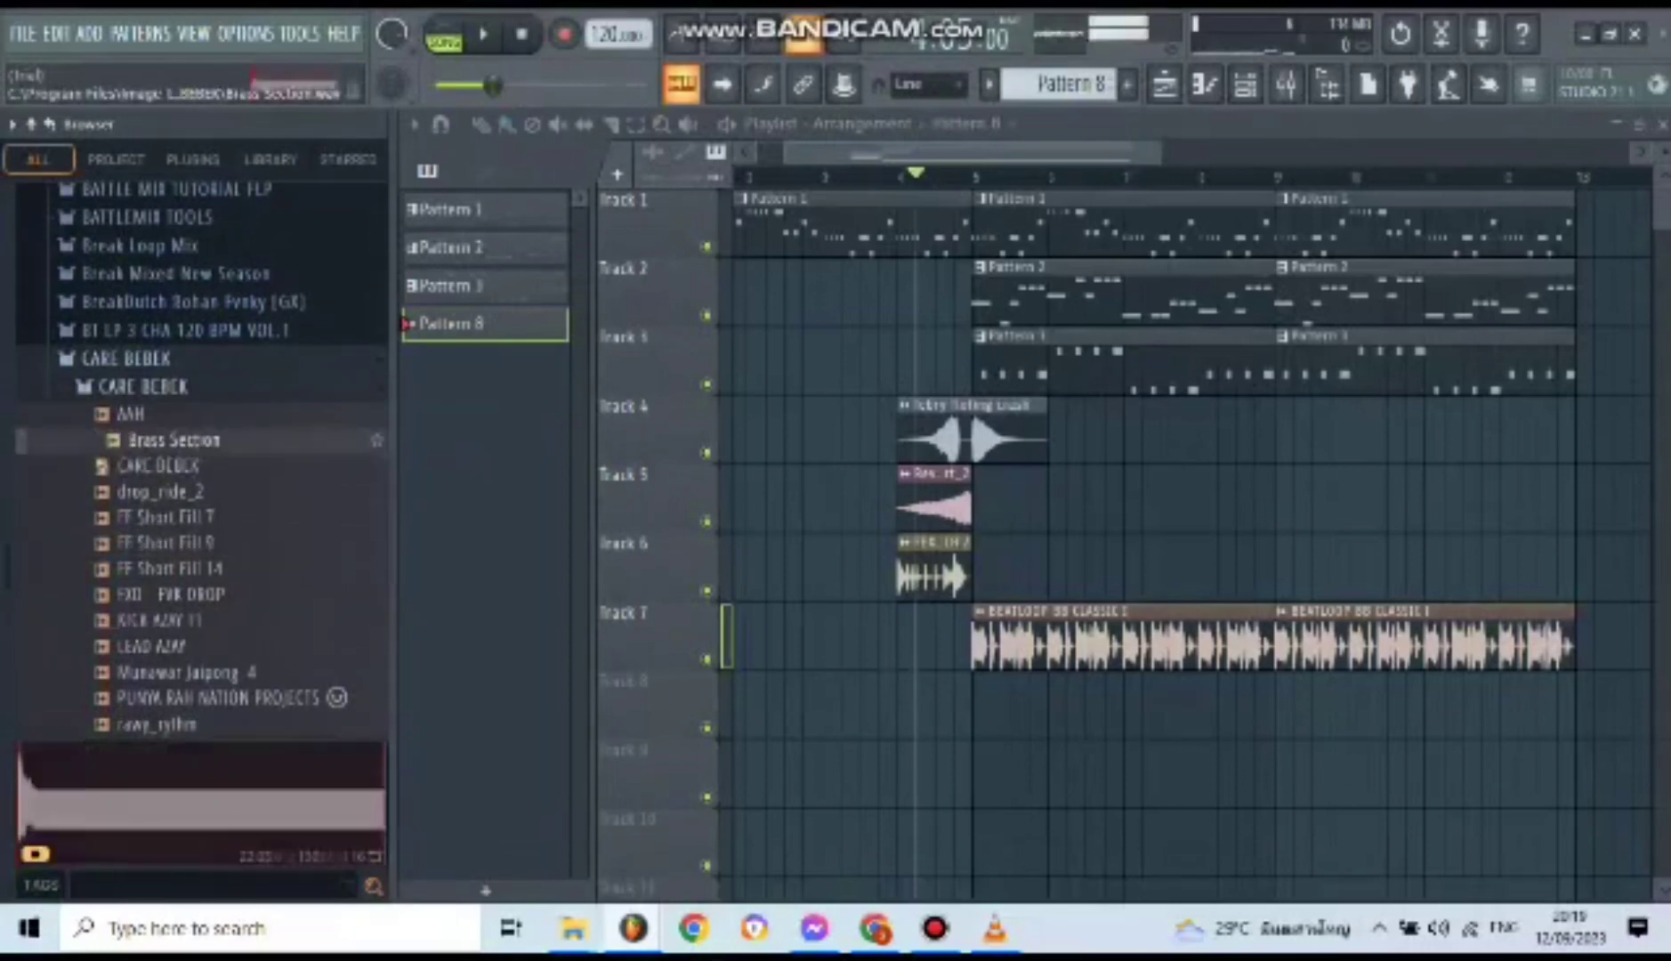
{"action": "left_click", "coordinate": [142, 415]}
{"action": "left_click", "coordinate": [167, 543]}
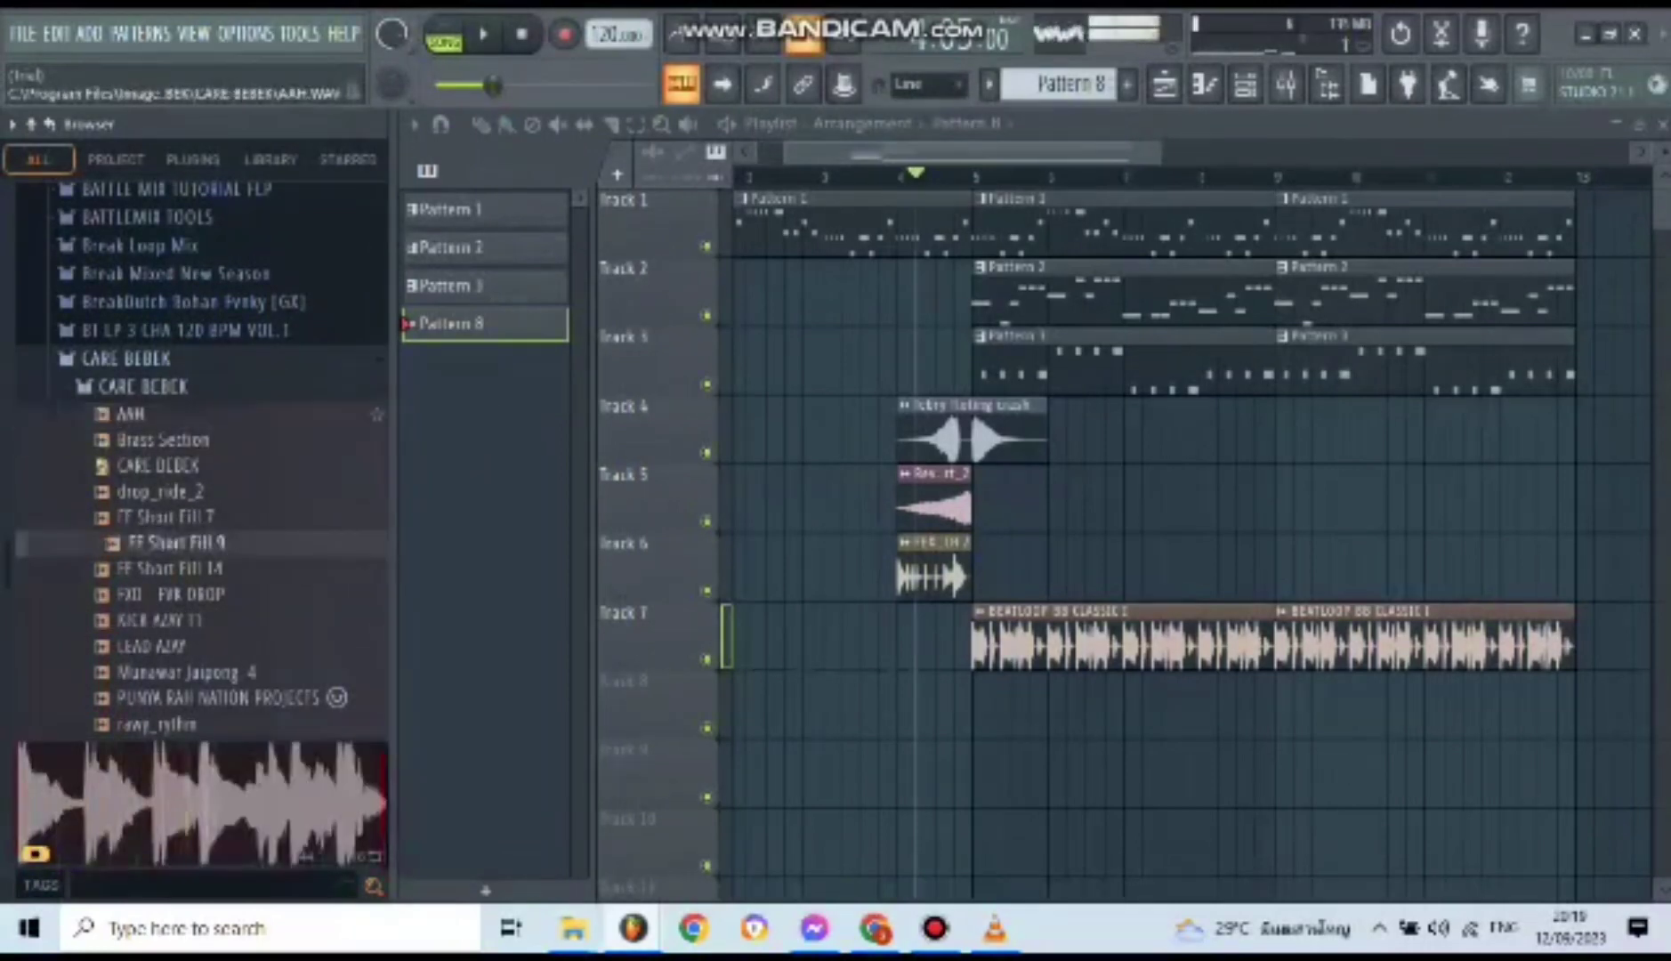
{"action": "left_click", "coordinate": [133, 413]}
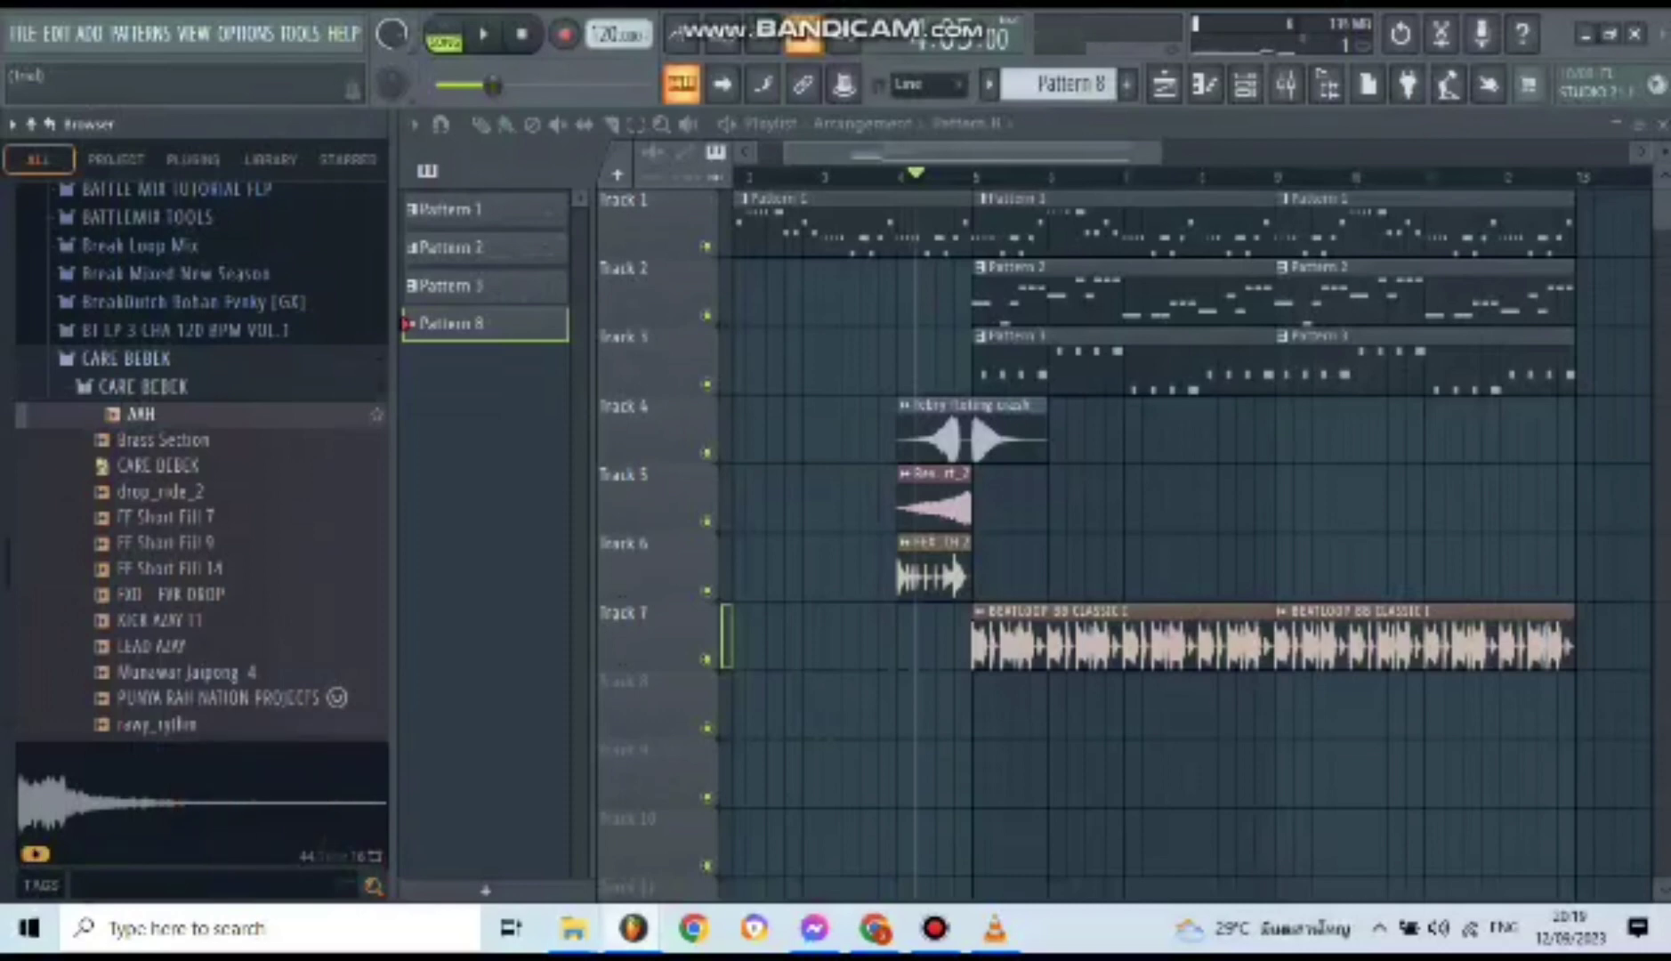
- Place the AAH sample on Track 8 at the second beat of bar 5
{"action": "left_click_drag", "start_coordinate": [836, 721], "coordinate": [996, 712]}
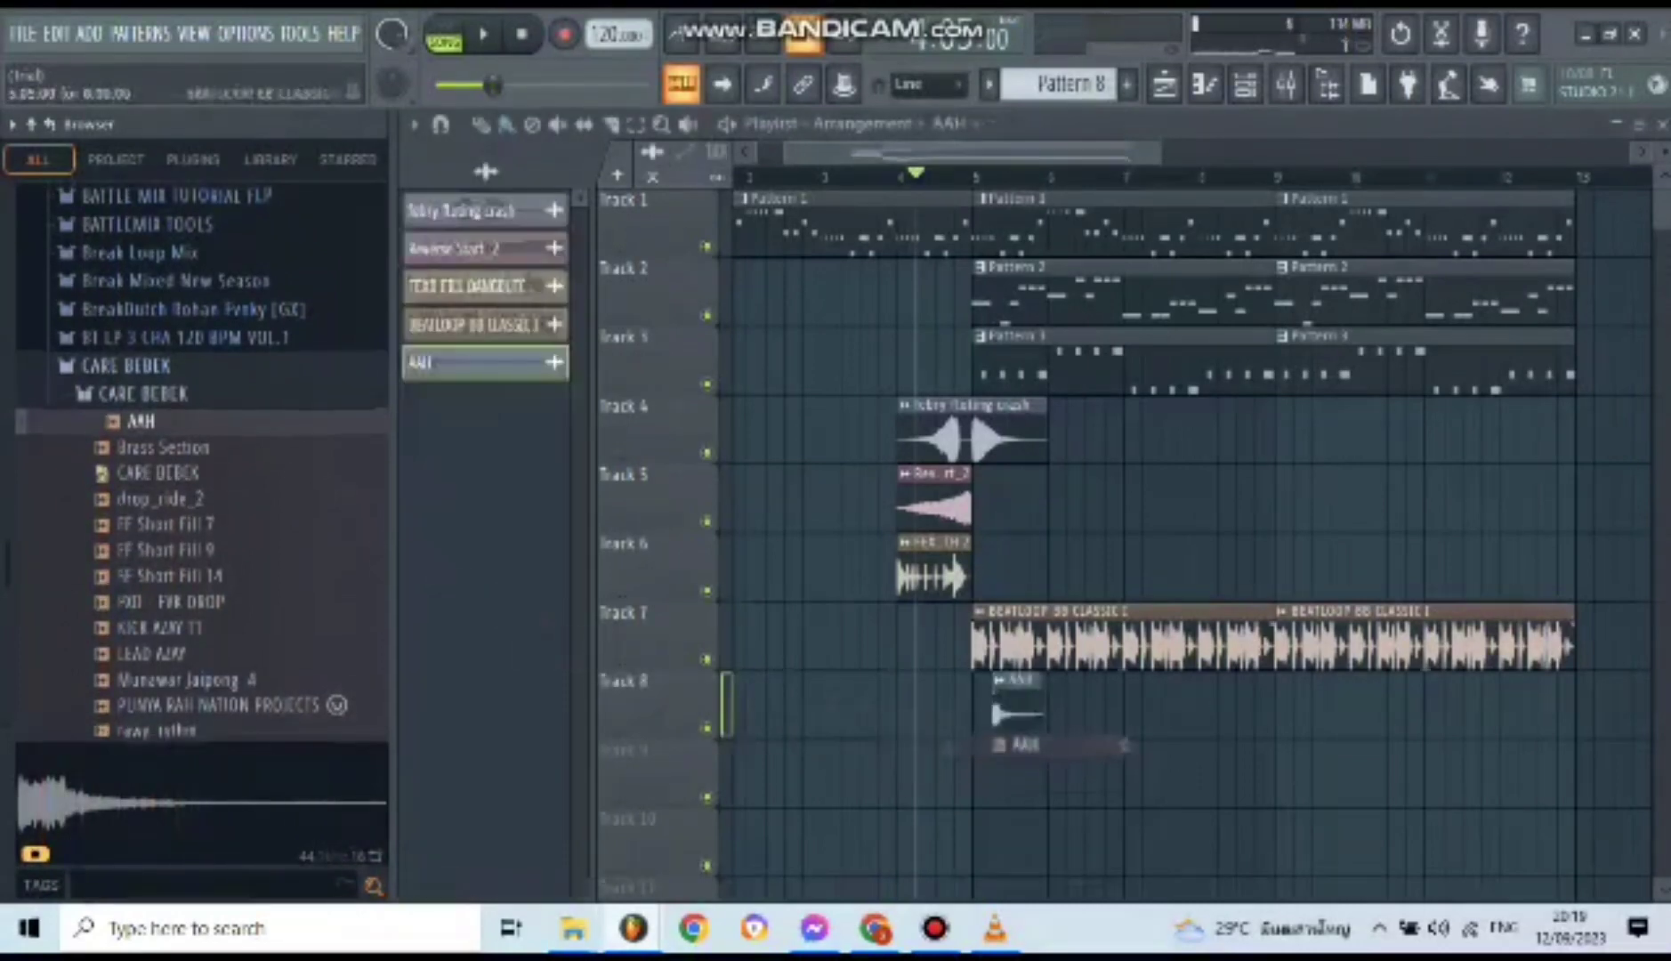
{"action": "scroll", "coordinate": [945, 436], "scroll_direction": "up", "scroll_amount": 5}
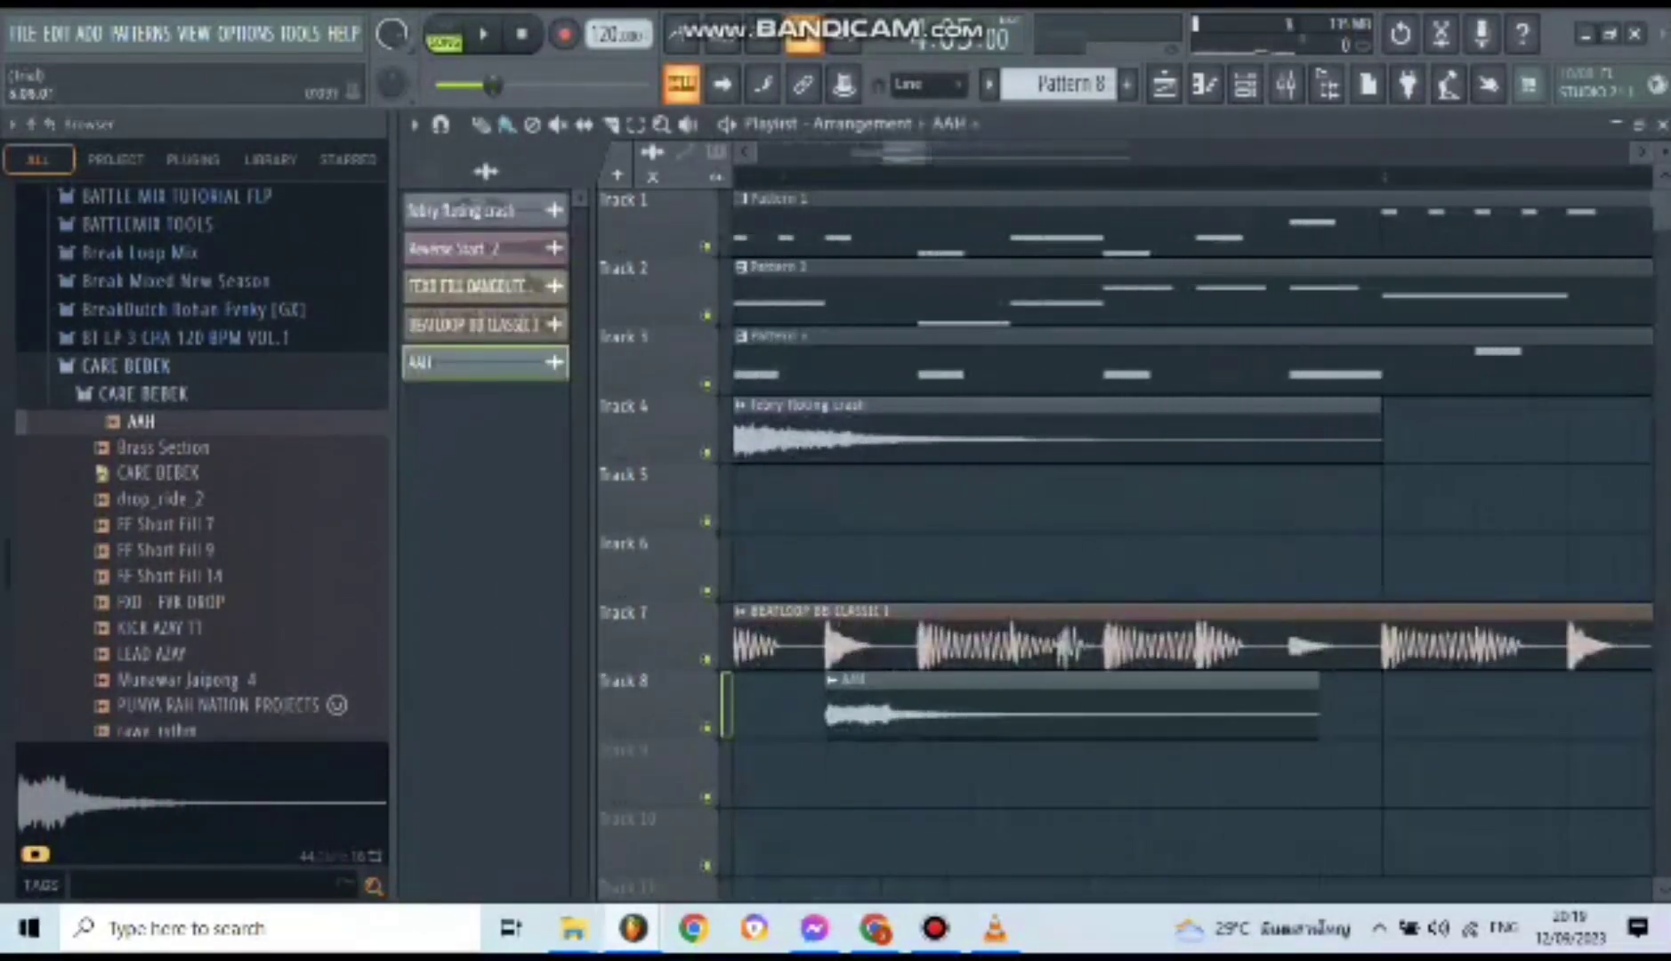
{"action": "scroll", "coordinate": [871, 649], "scroll_direction": "down", "scroll_amount": 4}
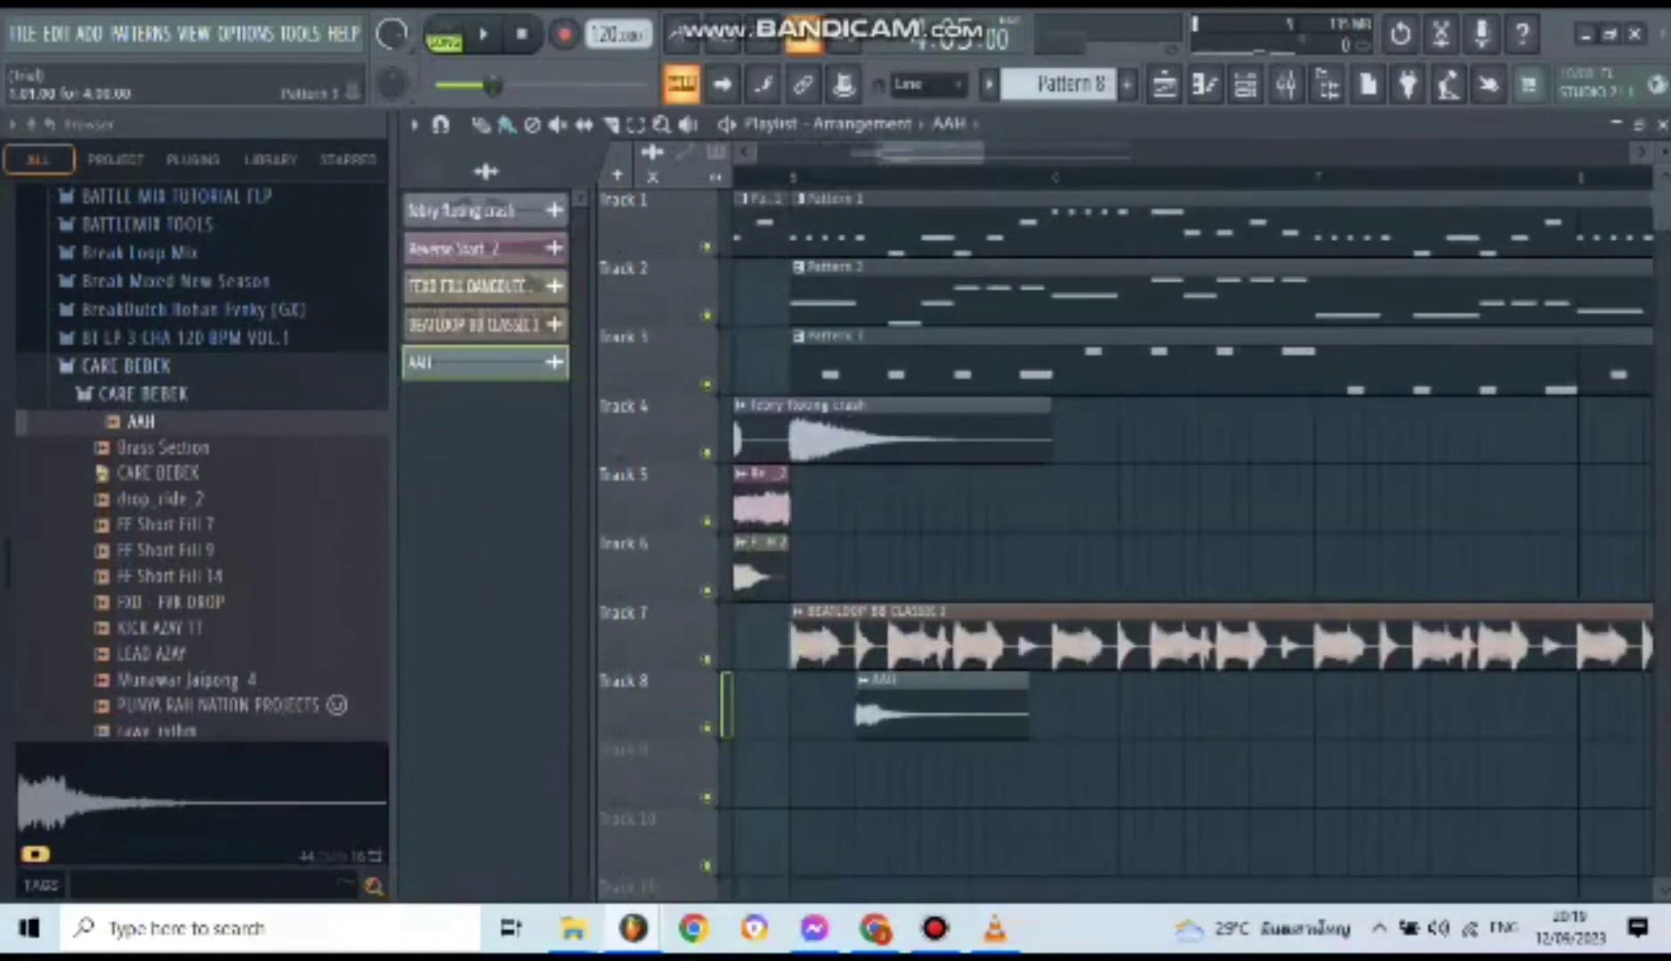
{"action": "left_click_drag", "start_coordinate": [931, 153], "coordinate": [921, 153]}
- Play the arrangement and add further AAH clips on Track 8 in bars 6, 7 and 8
{"action": "key", "text": "space"}
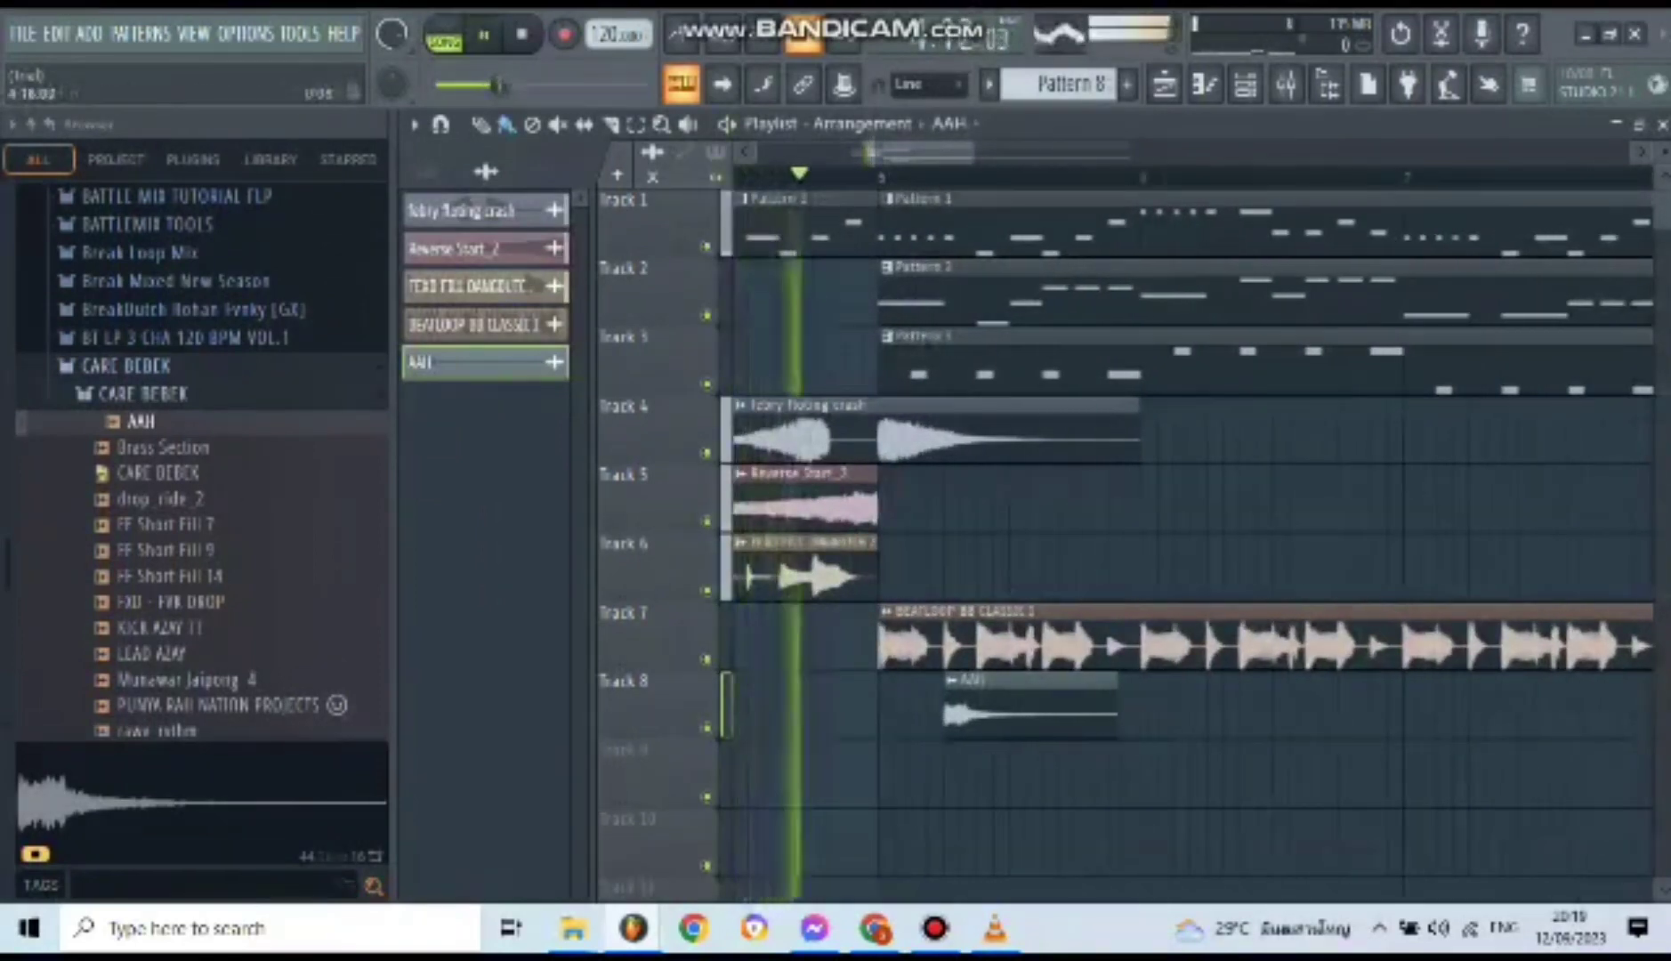
{"action": "scroll", "coordinate": [1192, 534], "scroll_direction": "down", "scroll_amount": 1}
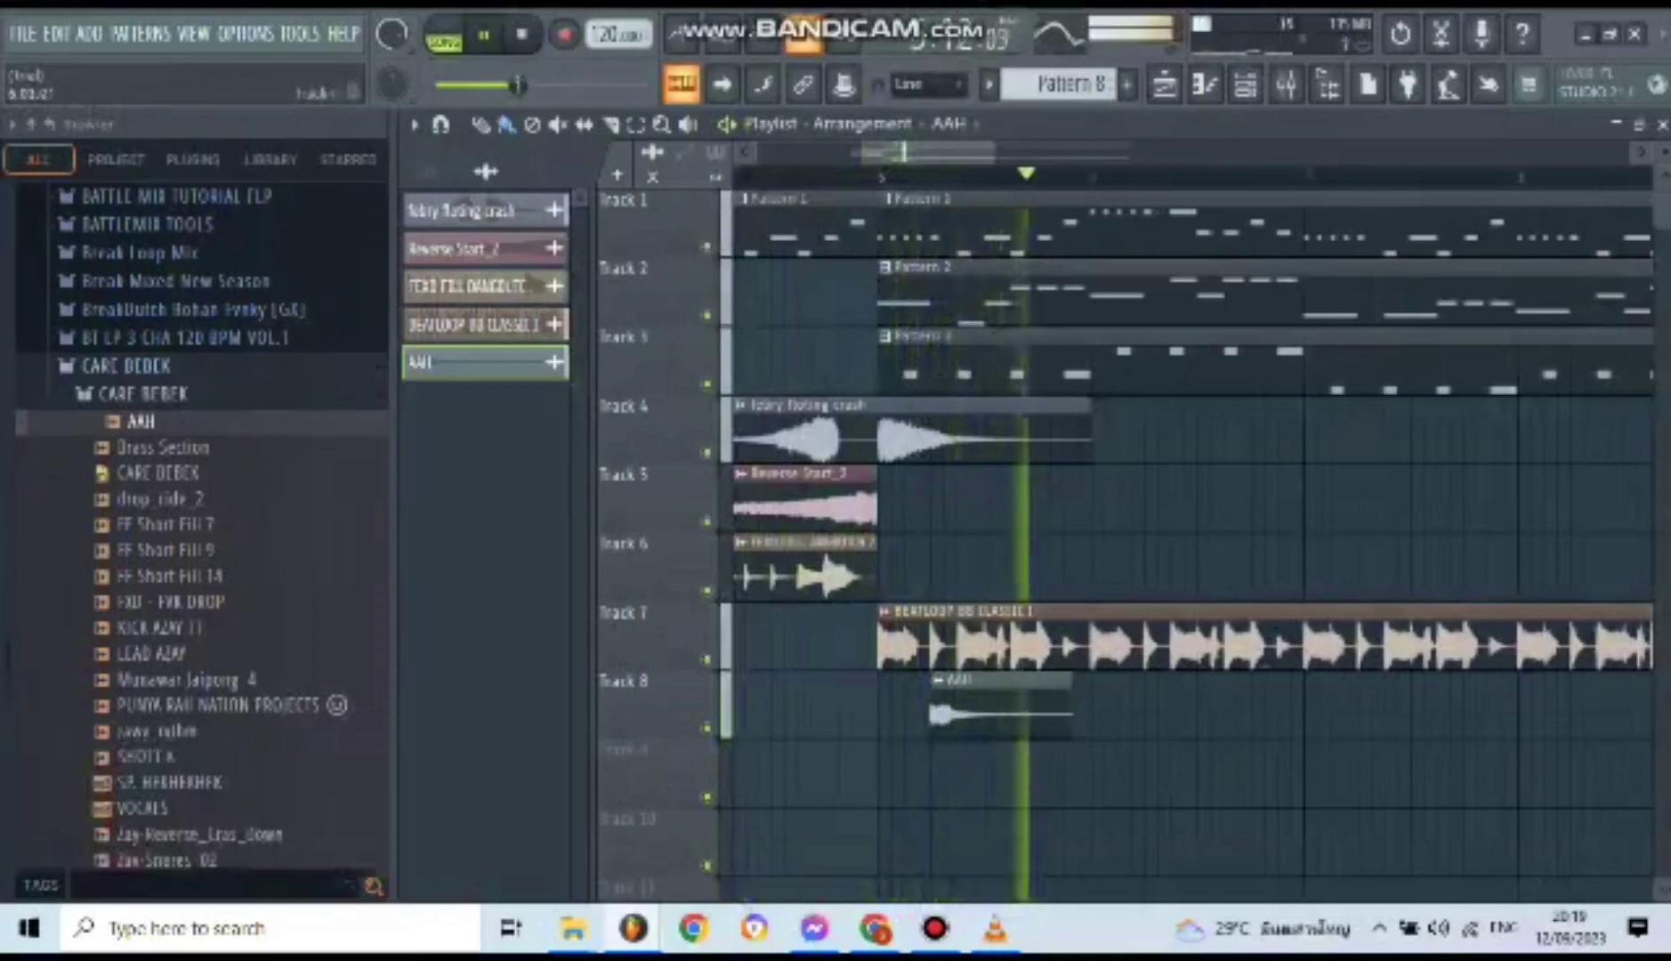
{"action": "left_click_drag", "start_coordinate": [997, 711], "coordinate": [1210, 711]}
{"action": "left_click", "coordinate": [1361, 714]}
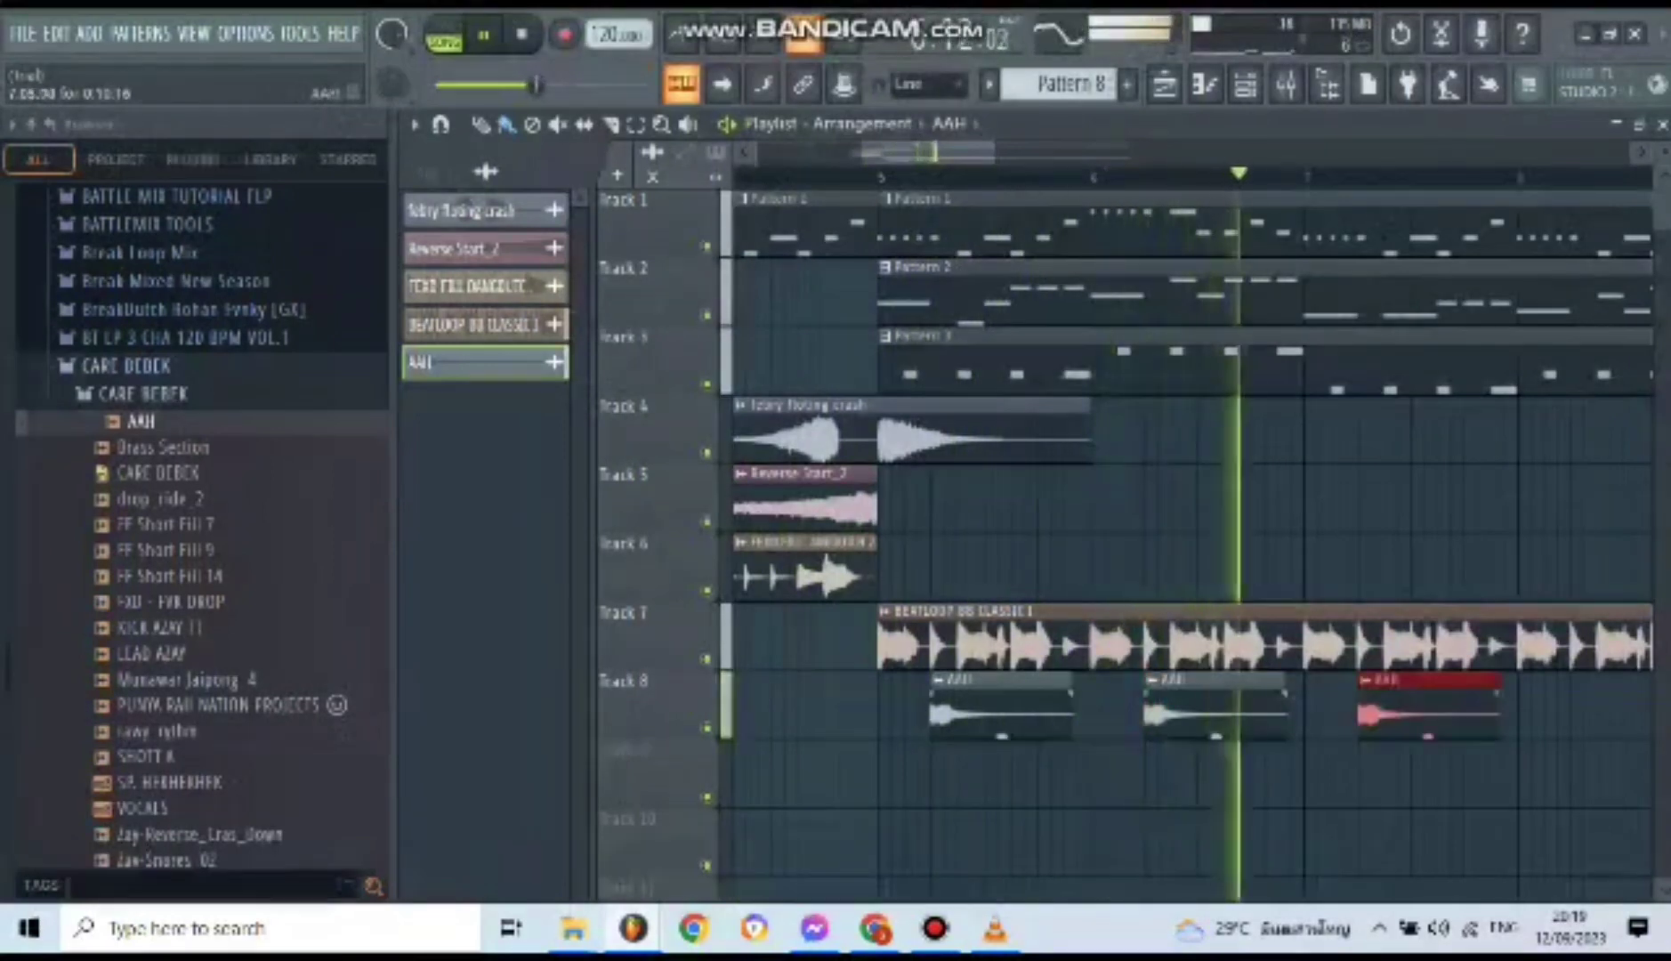
{"action": "left_click", "coordinate": [1583, 714]}
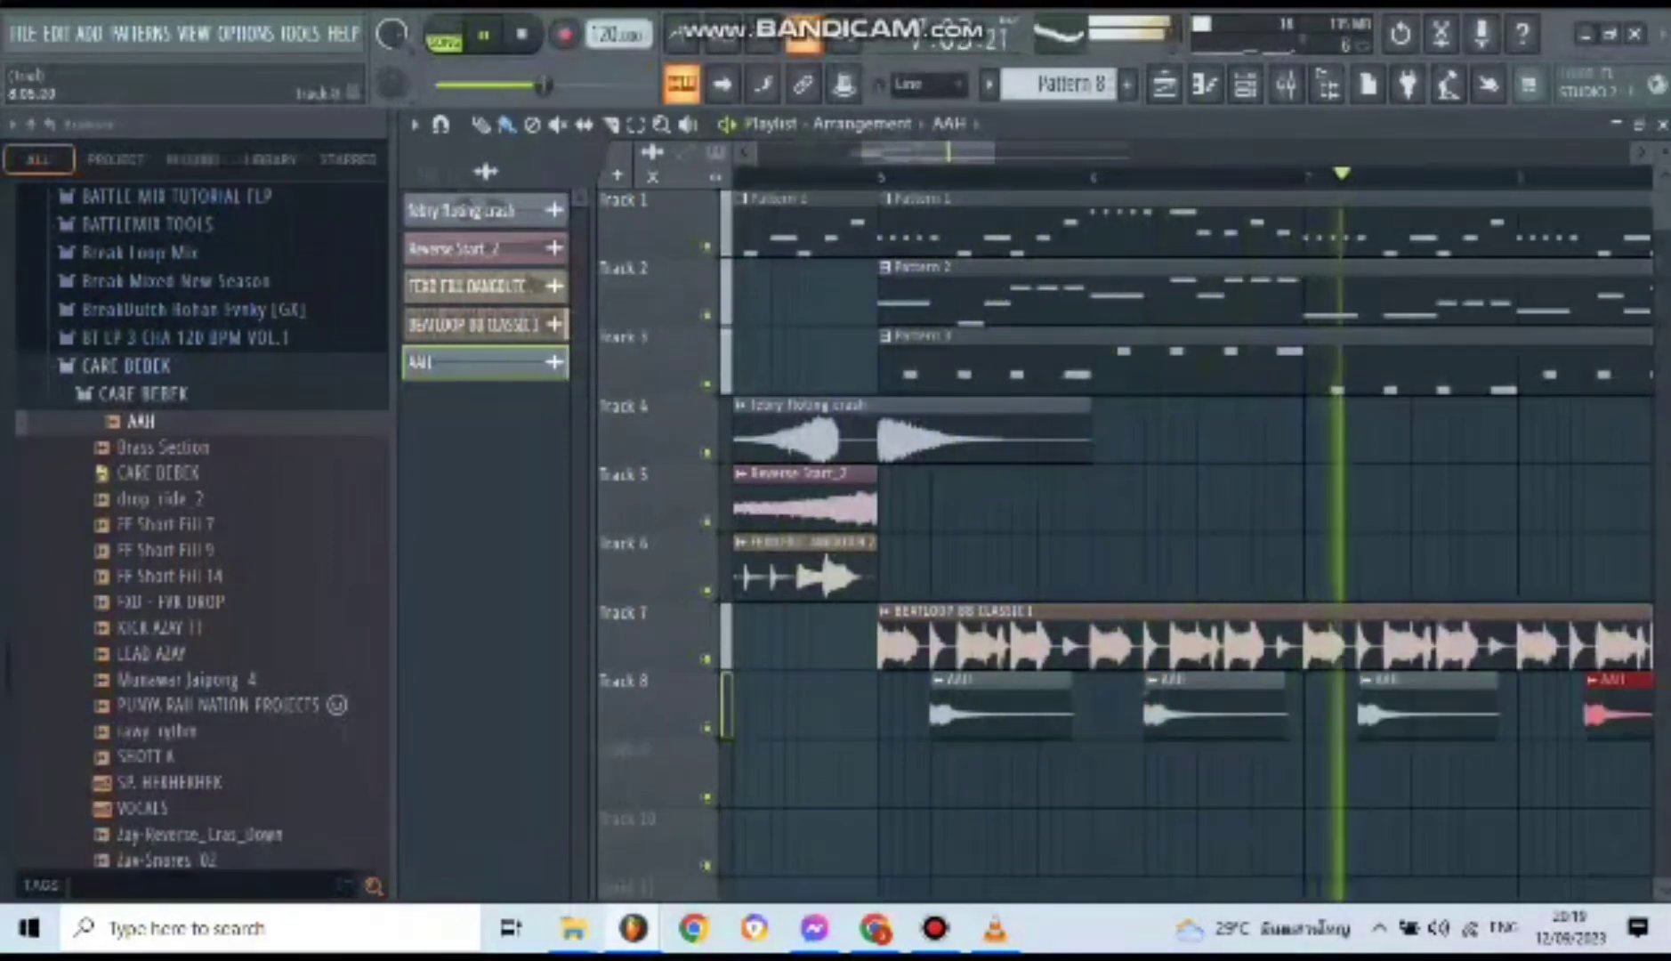
- Add AAH clips on Track 8 at the second beat of bars 9, 10, 11 and 12
{"action": "scroll", "coordinate": [991, 712], "scroll_direction": "down", "scroll_amount": 3}
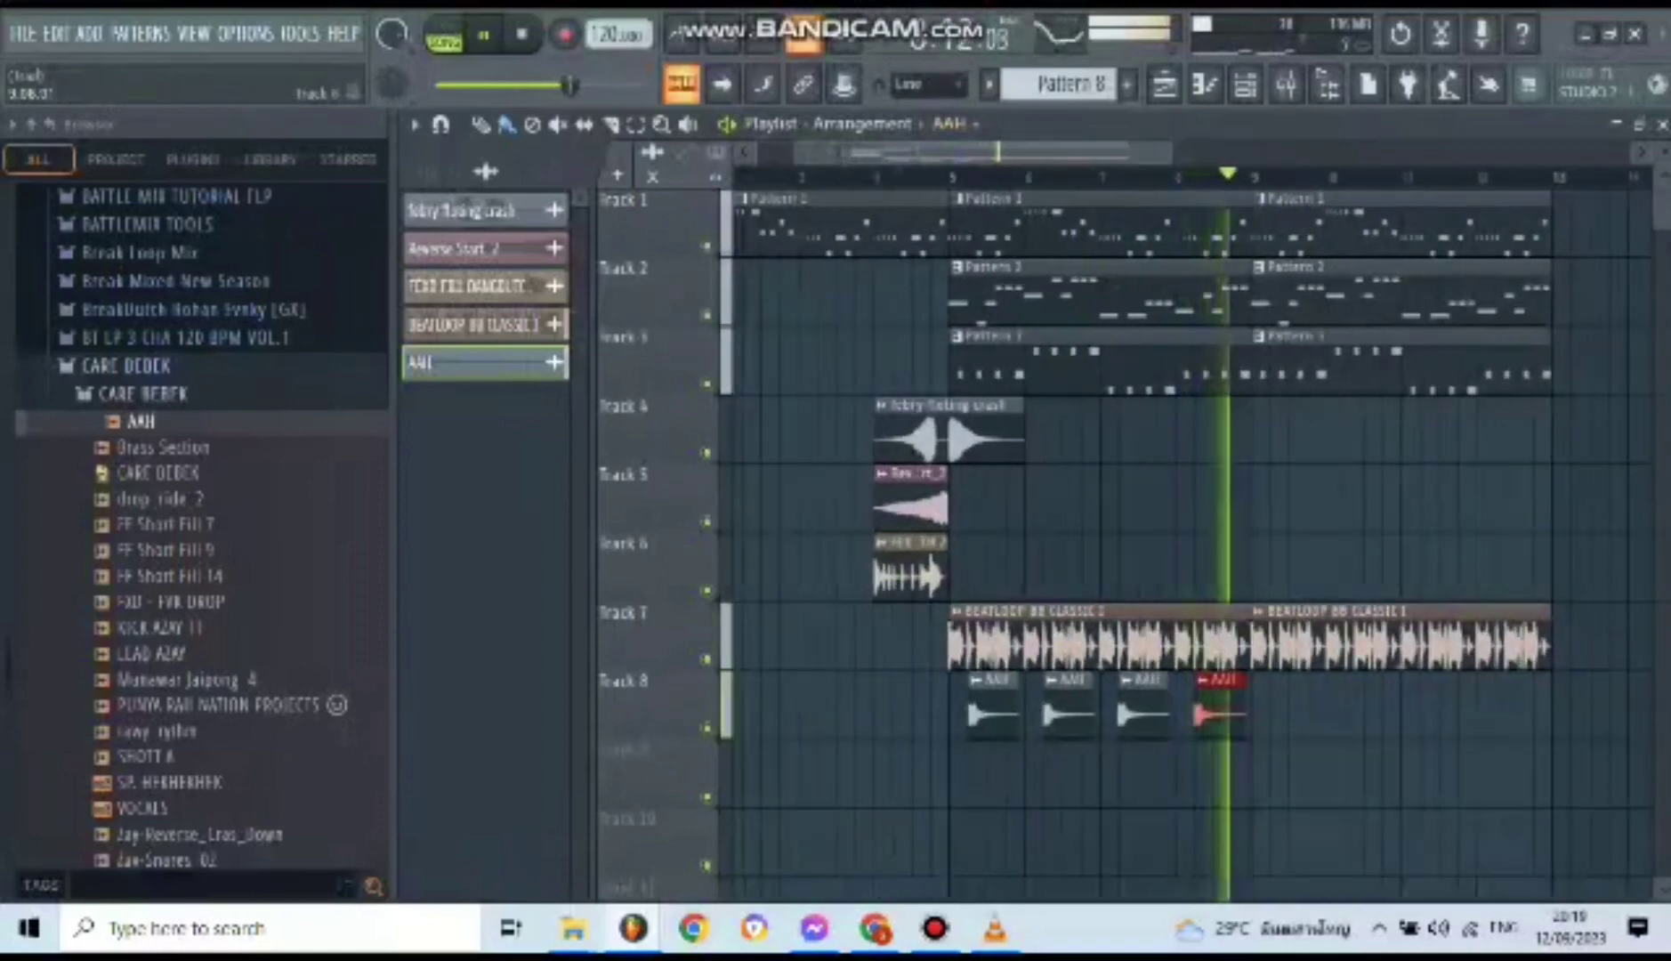
{"action": "left_click", "coordinate": [1278, 713]}
{"action": "left_click", "coordinate": [1354, 714]}
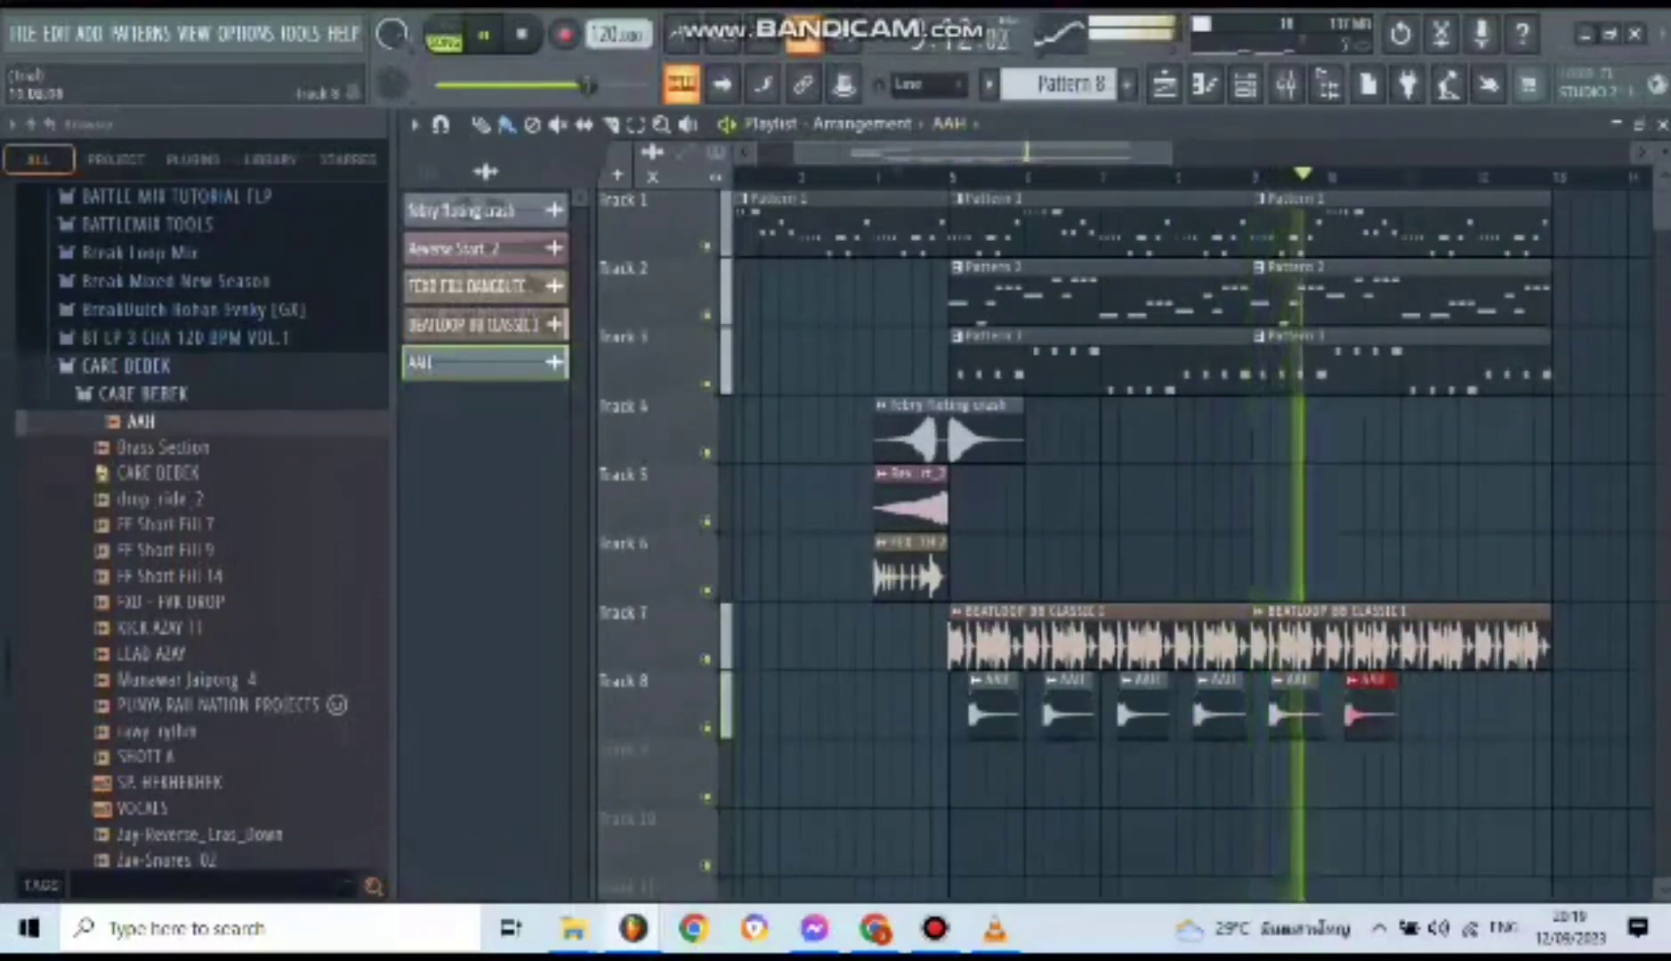
{"action": "left_click", "coordinate": [1434, 714]}
{"action": "left_click", "coordinate": [1510, 714]}
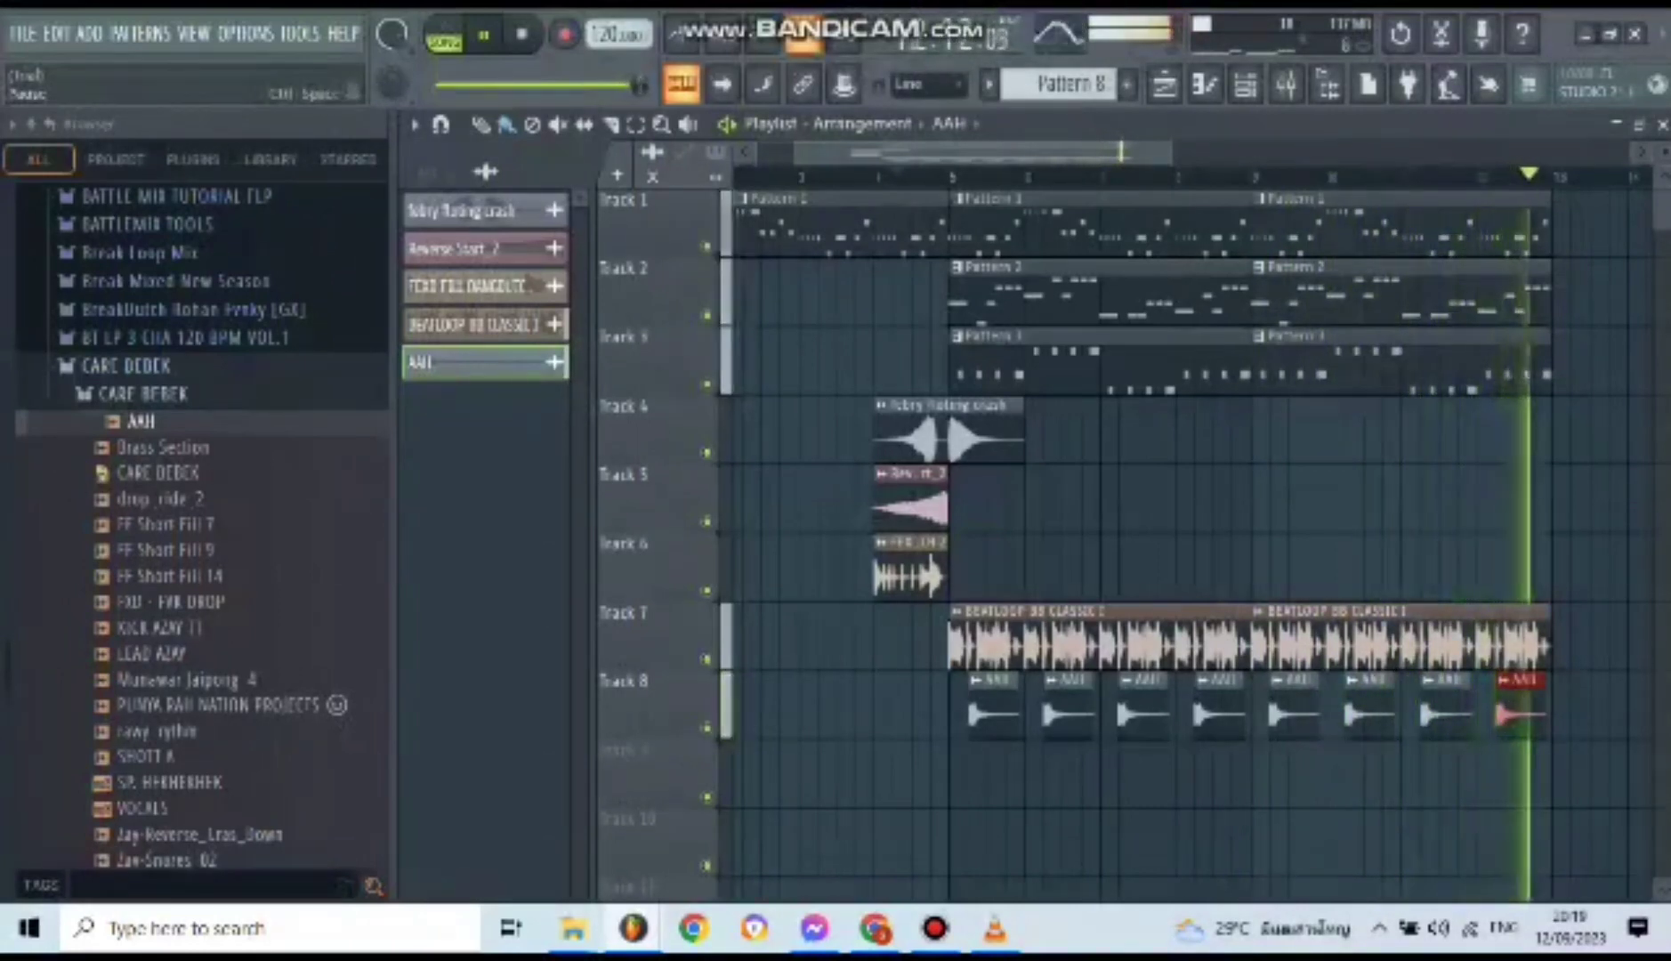
- Replay the arrangement and lower the BEATLOOP BB CLASSIC 1 channel volume to 68%
{"action": "left_click", "coordinate": [483, 35]}
{"action": "scroll", "coordinate": [799, 183], "scroll_direction": "down", "scroll_amount": 4}
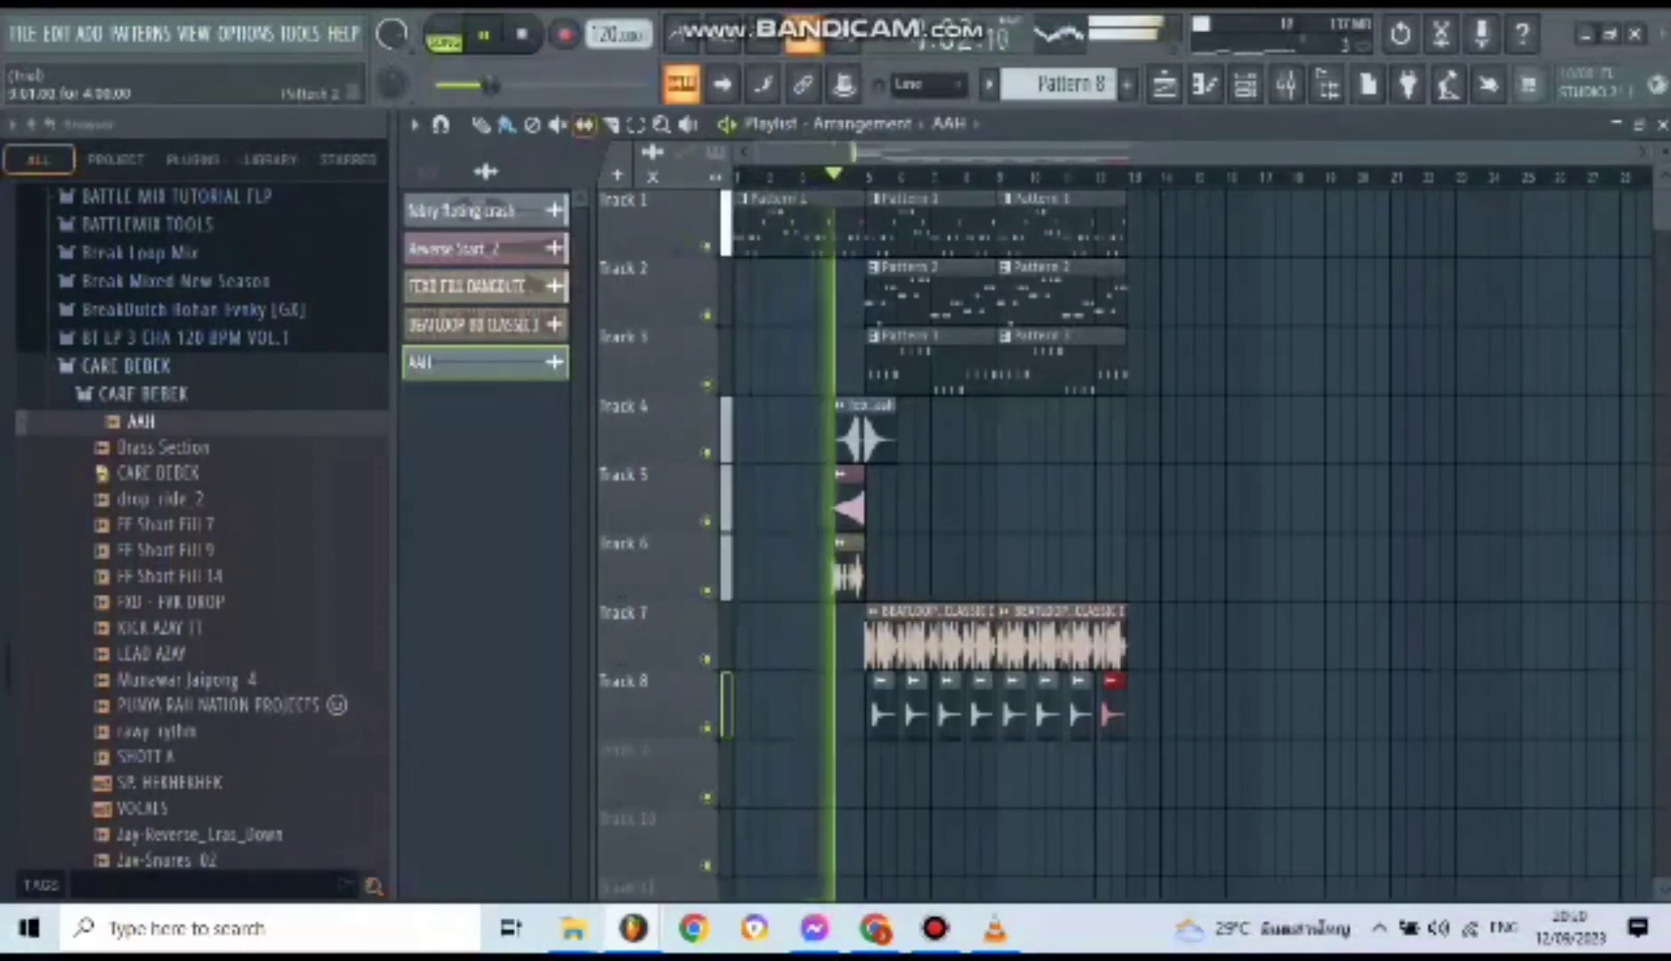
{"action": "scroll", "coordinate": [882, 578], "scroll_direction": "up", "scroll_amount": 3}
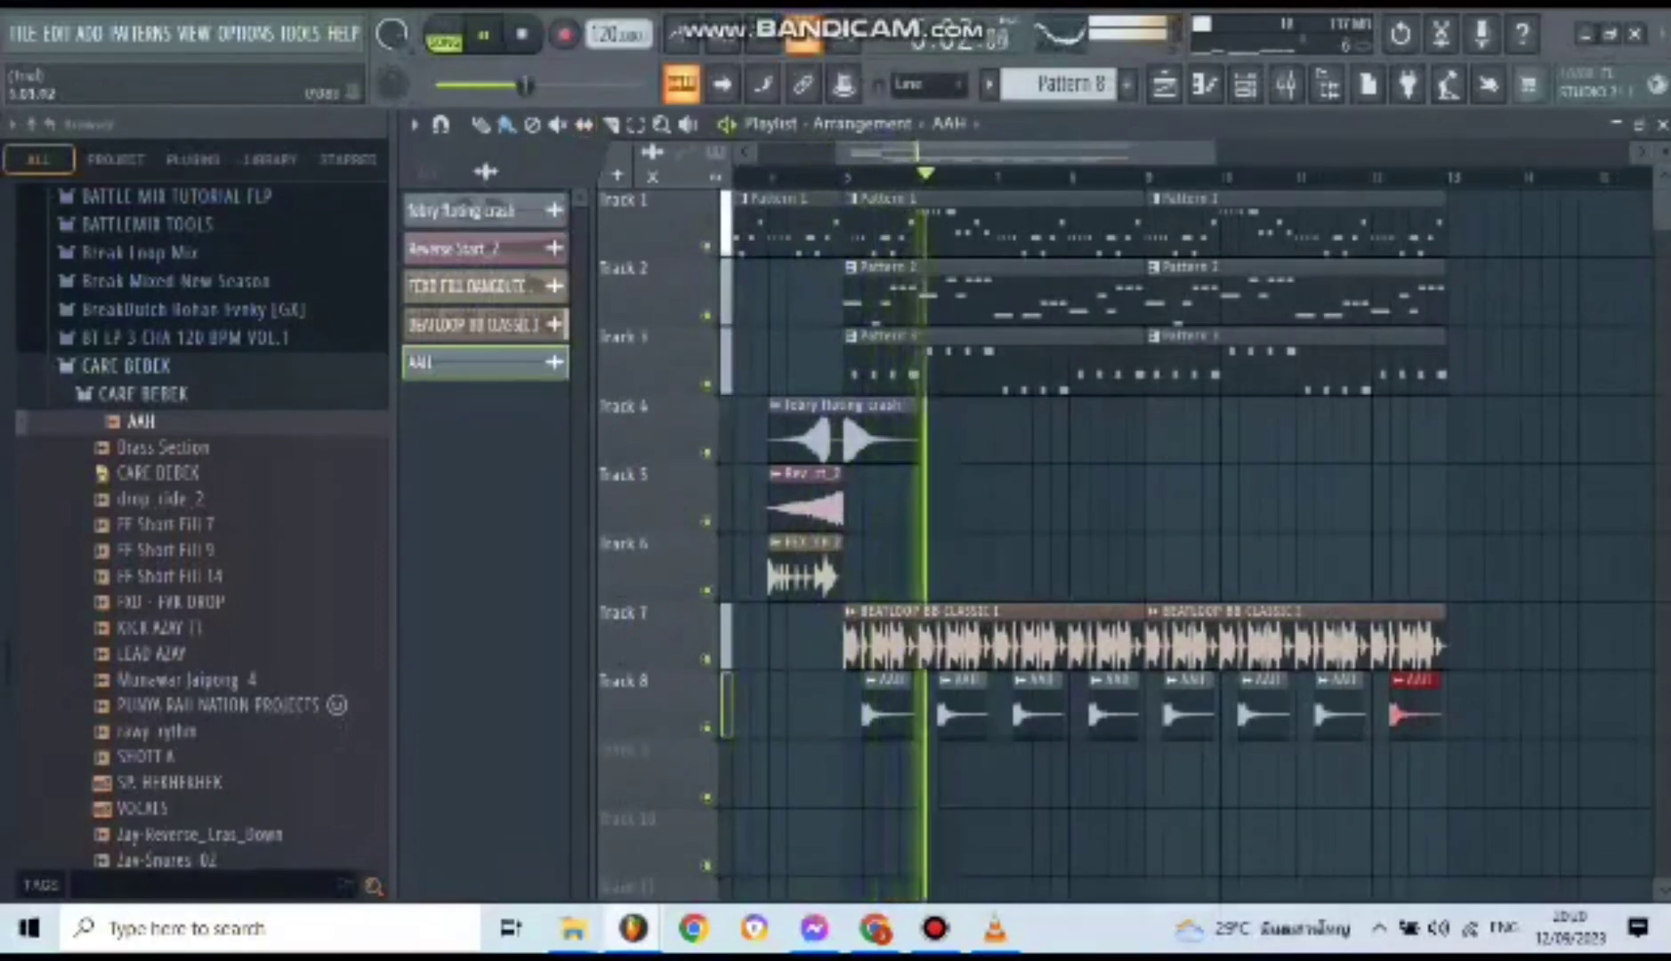
{"action": "key", "text": "Page_Up"}
{"action": "scroll", "coordinate": [861, 636], "scroll_direction": "up", "scroll_amount": 2}
{"action": "double_click", "coordinate": [861, 636]}
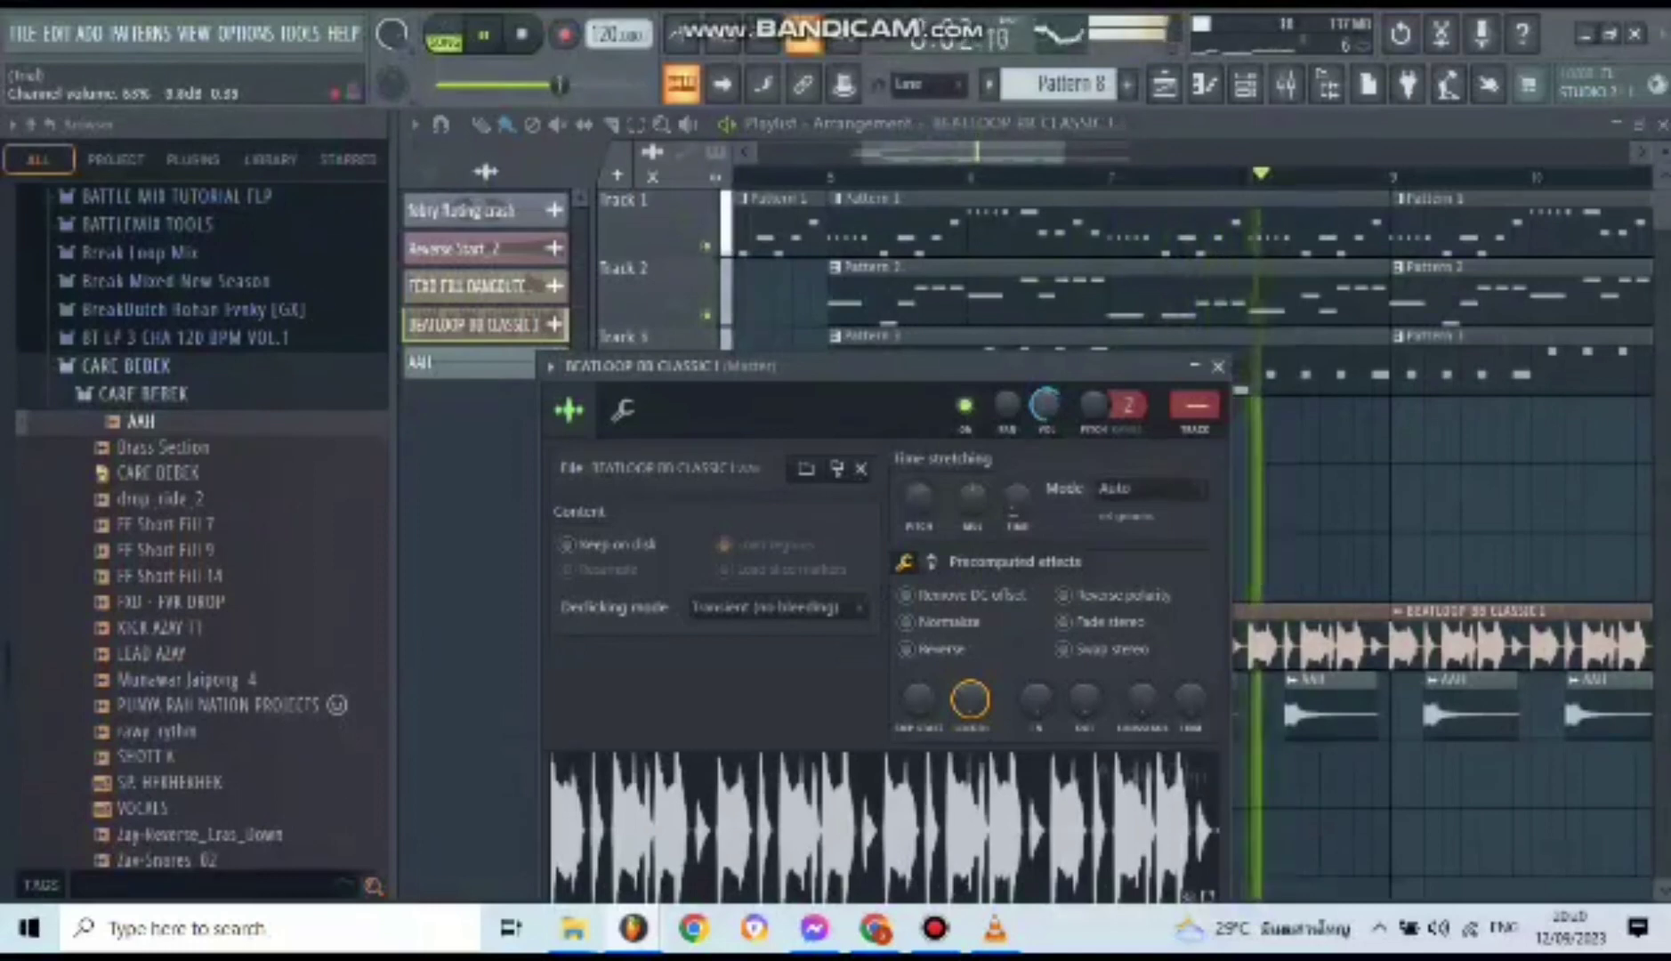
{"action": "key", "text": "Escape"}
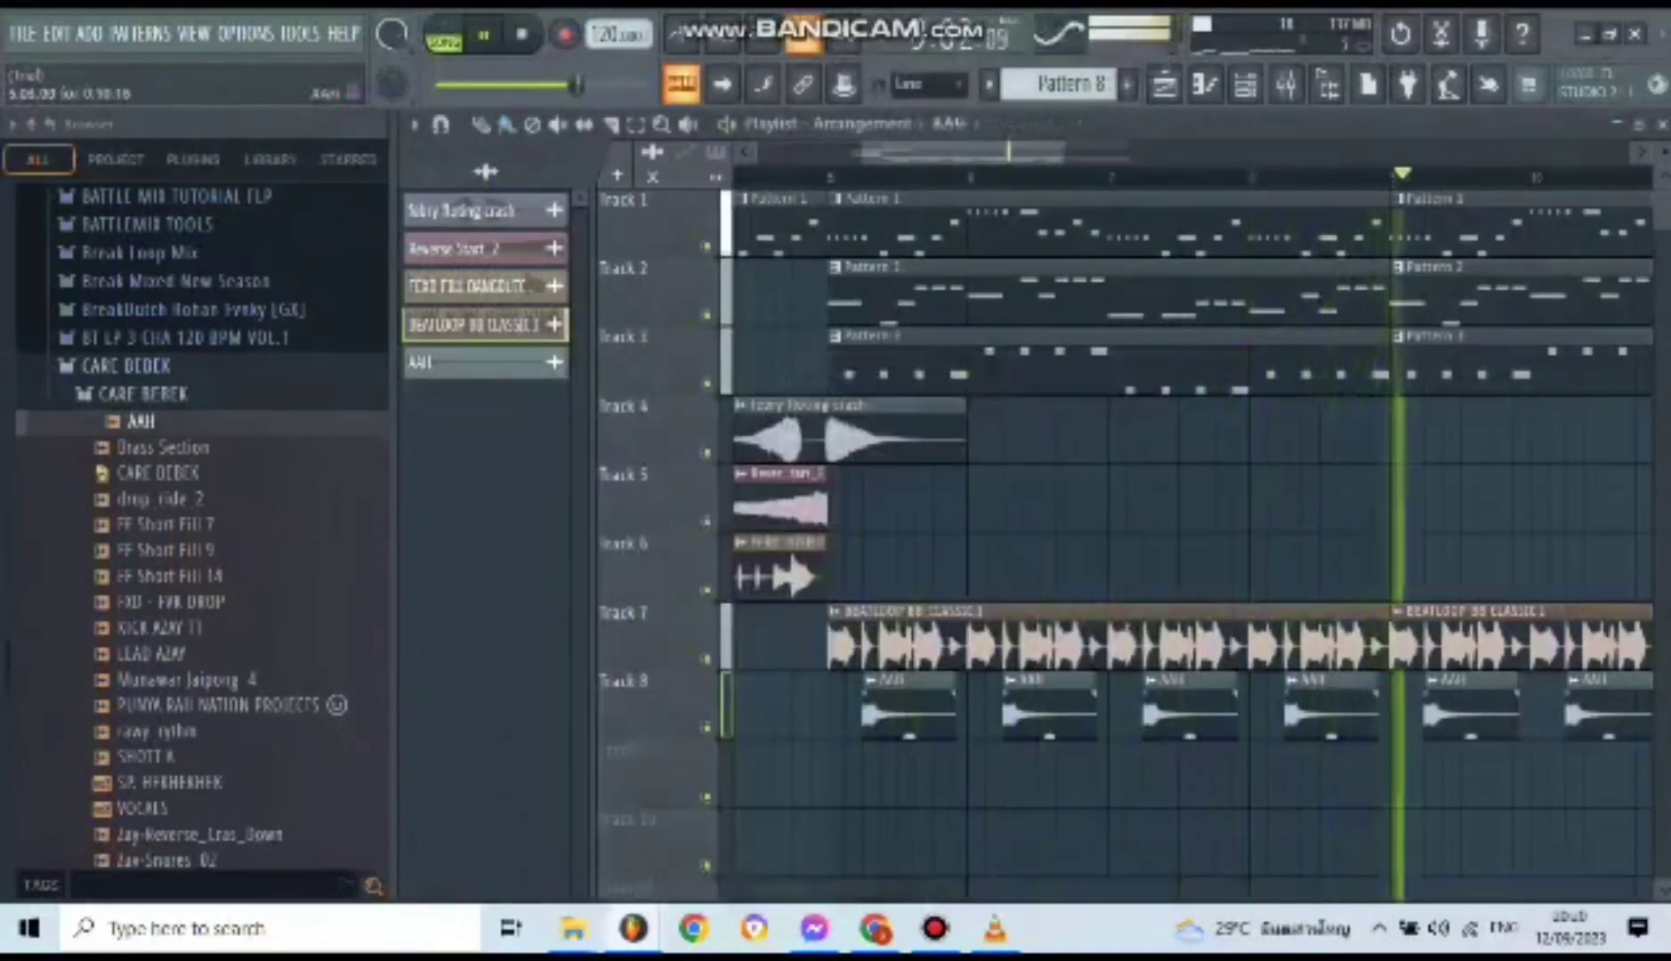
- Lower the channel volume of the AAH sample and close its settings
{"action": "double_click", "coordinate": [892, 680]}
{"action": "left_click_drag", "start_coordinate": [1077, 437], "coordinate": [1077, 463]}
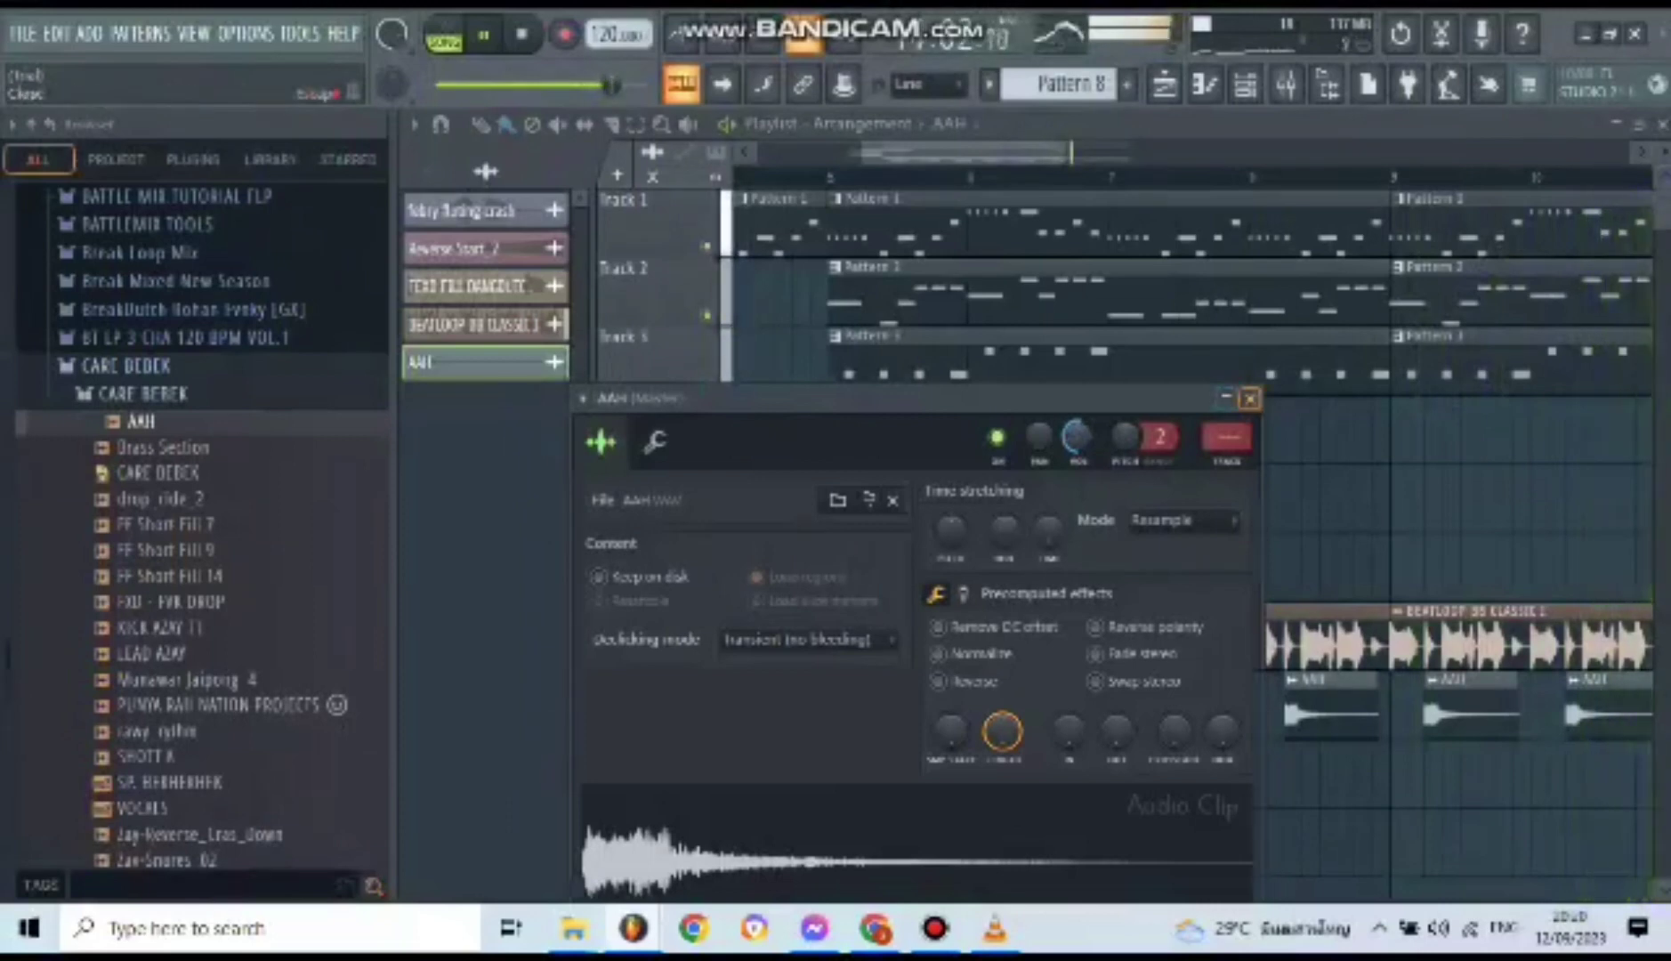
{"action": "left_click", "coordinate": [1250, 399]}
- Place copies of the febry floting crash, Reverse Start_2 and DANGDUTCH fill clips at bar 13 on Tracks 4, 5 and 6
{"action": "scroll", "coordinate": [931, 357], "scroll_direction": "down", "scroll_amount": 3}
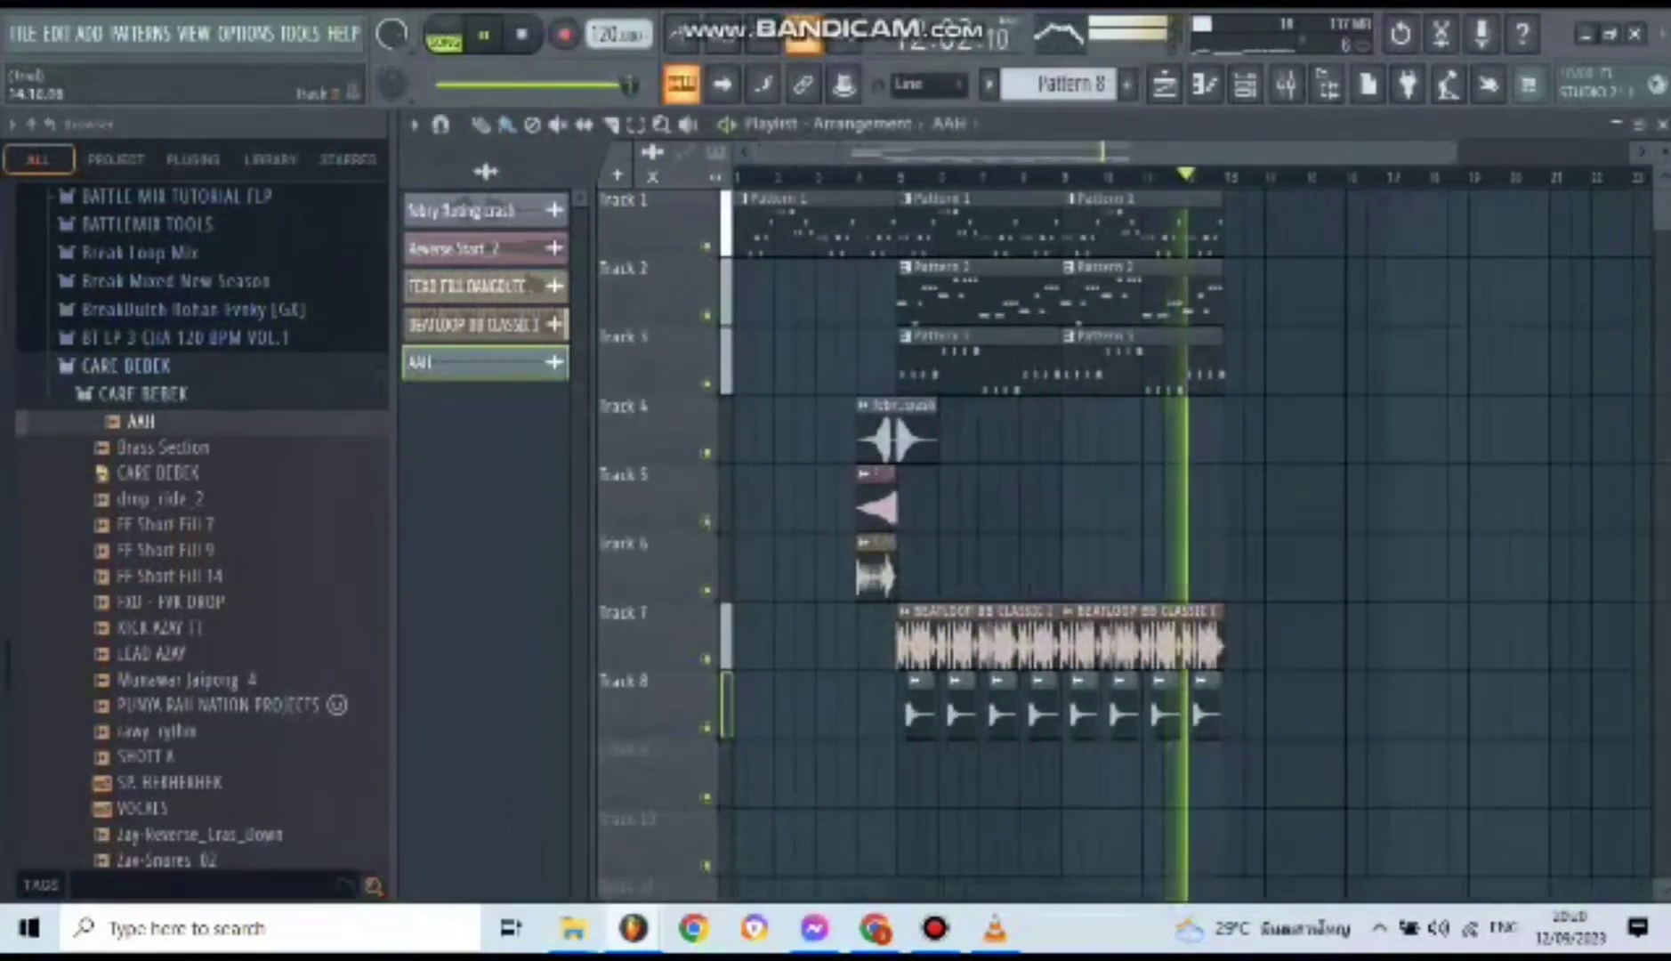
{"action": "left_click", "coordinate": [914, 429]}
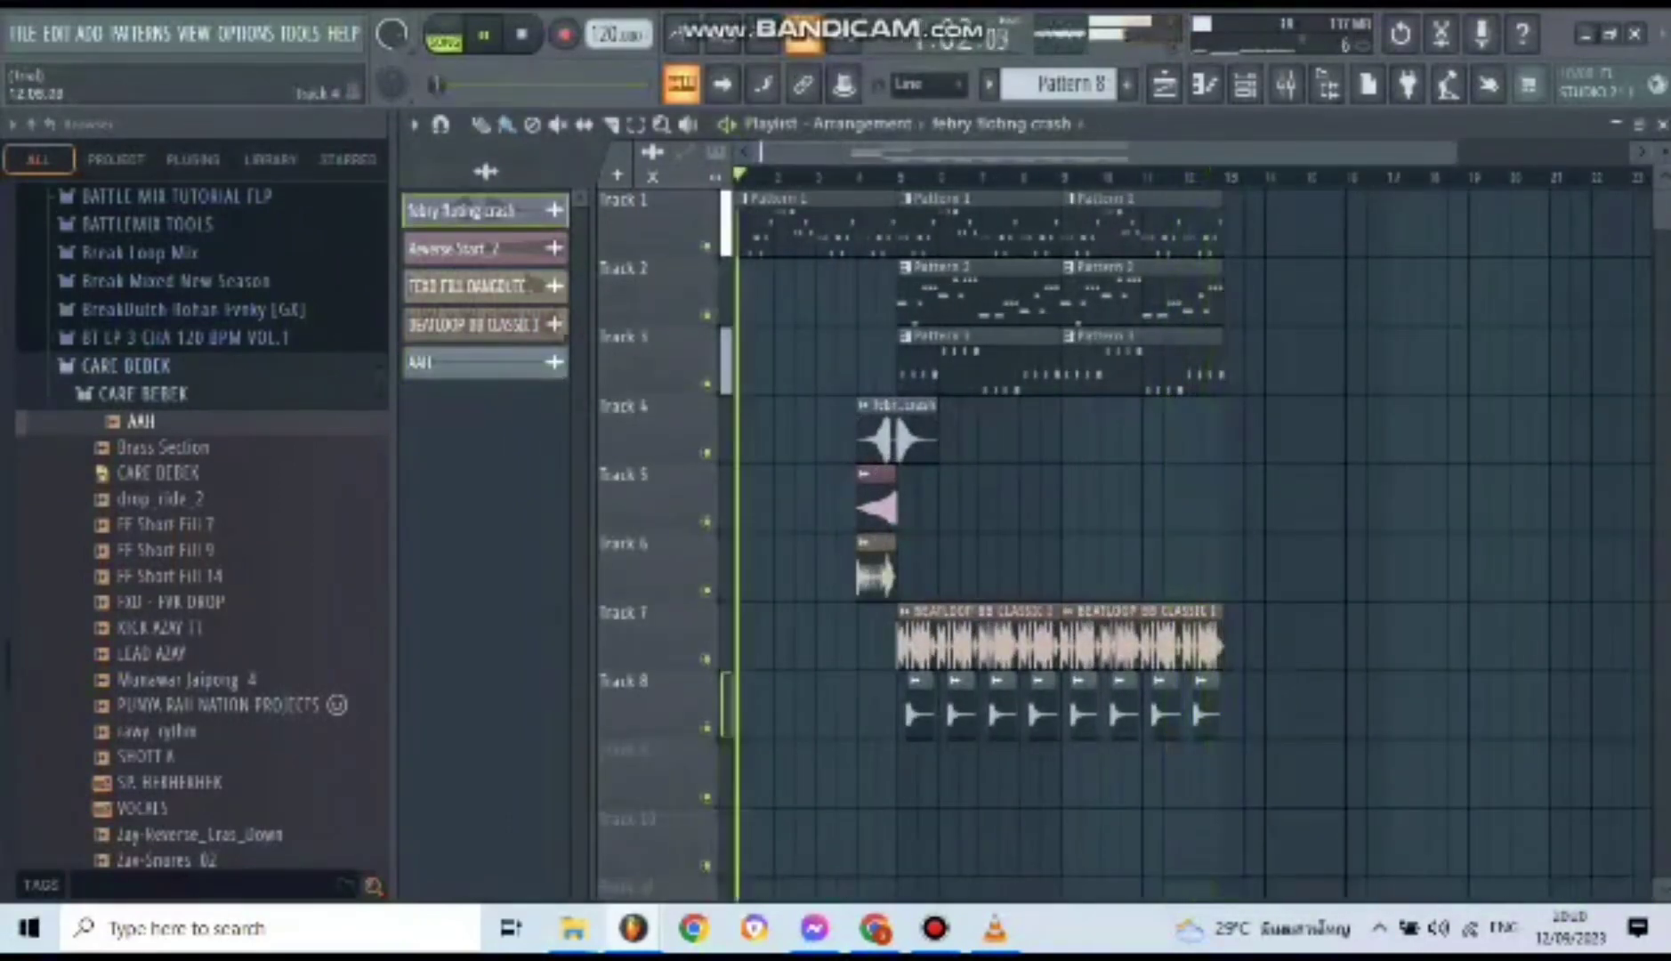
{"action": "left_click_drag", "start_coordinate": [1213, 433], "coordinate": [1190, 432]}
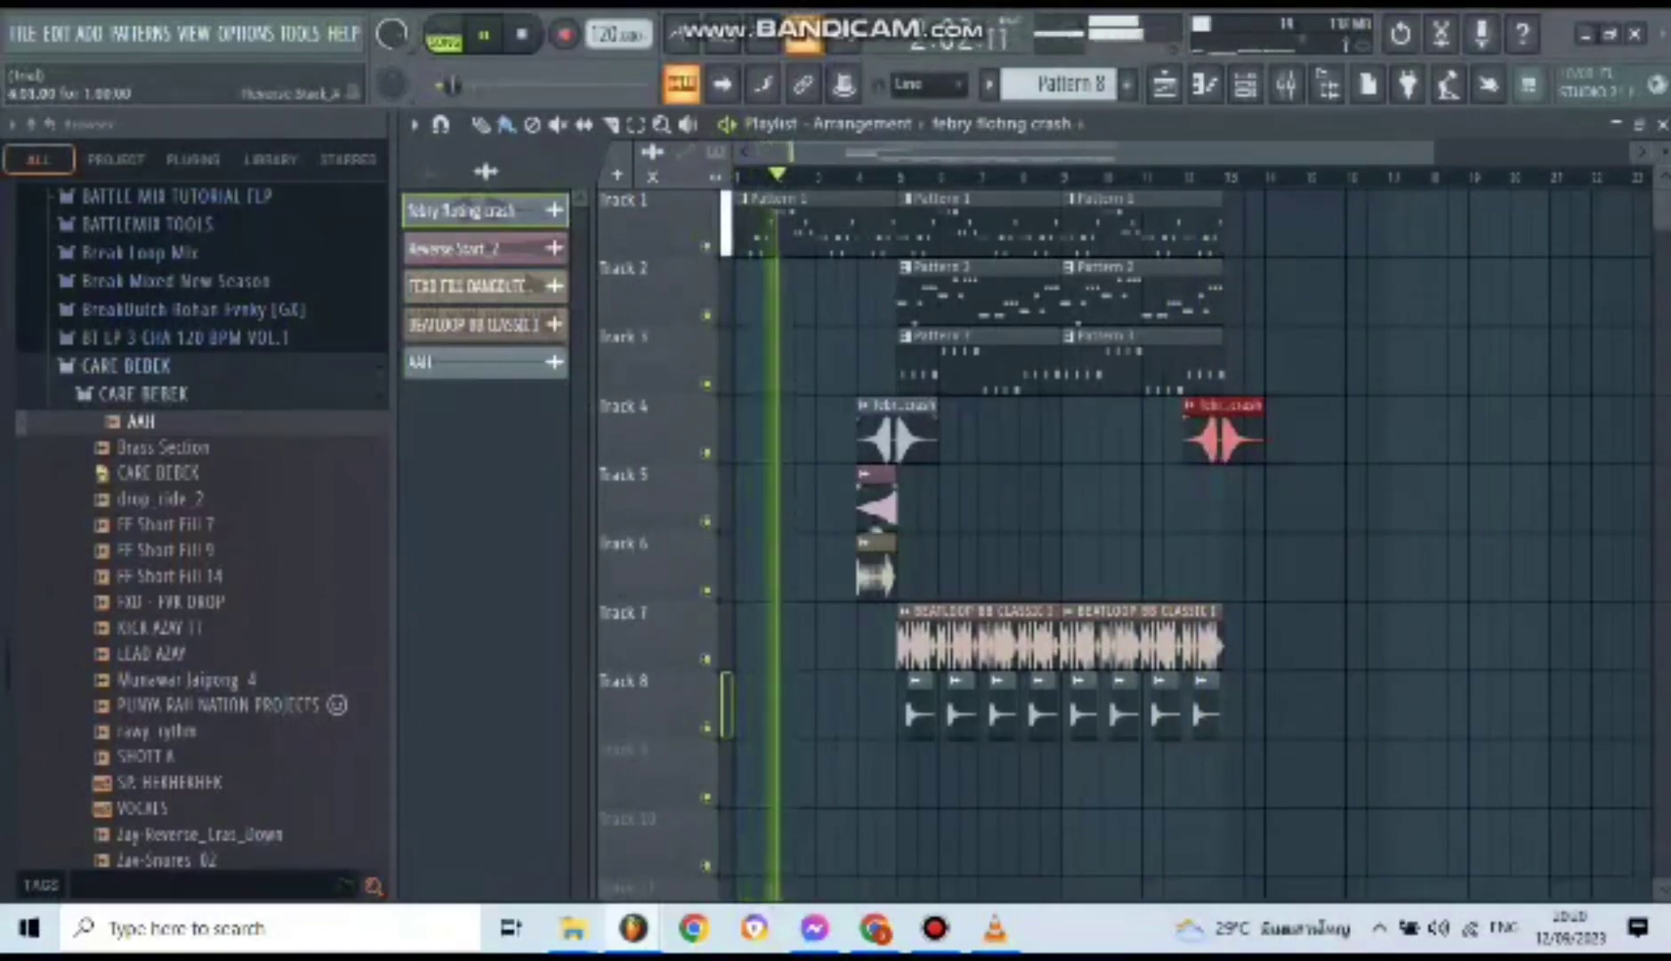
{"action": "left_click", "coordinate": [877, 509]}
{"action": "left_click", "coordinate": [876, 585]}
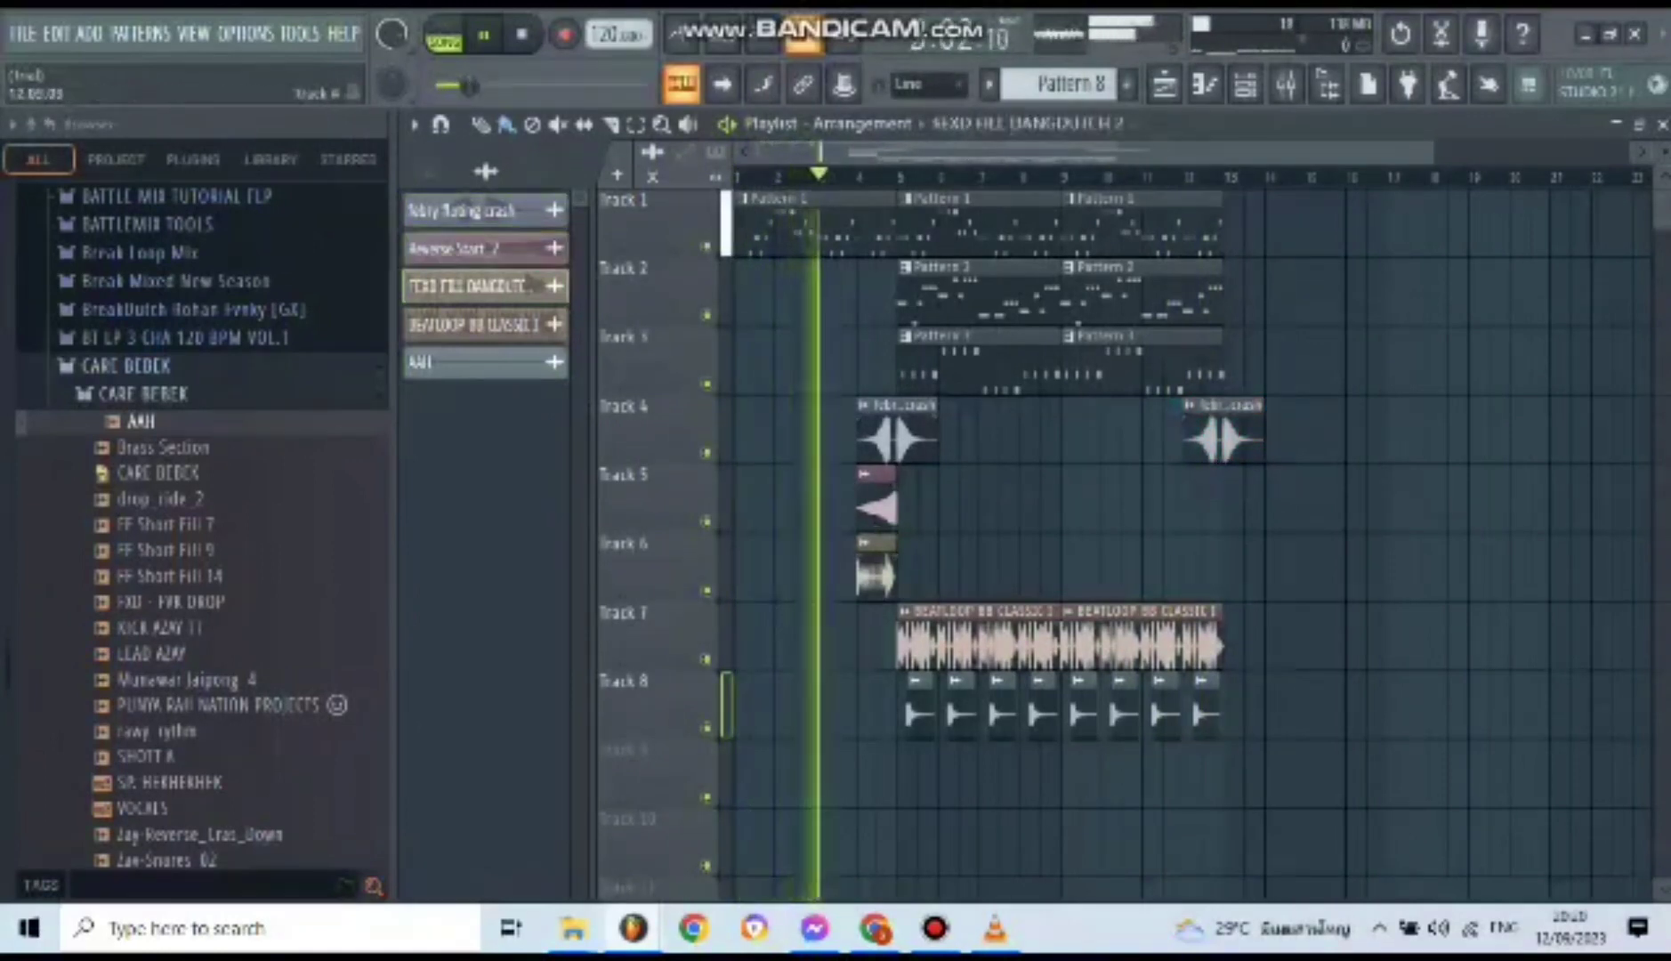
{"action": "left_click", "coordinate": [1233, 578]}
{"action": "left_click", "coordinate": [878, 511]}
{"action": "left_click", "coordinate": [1235, 507]}
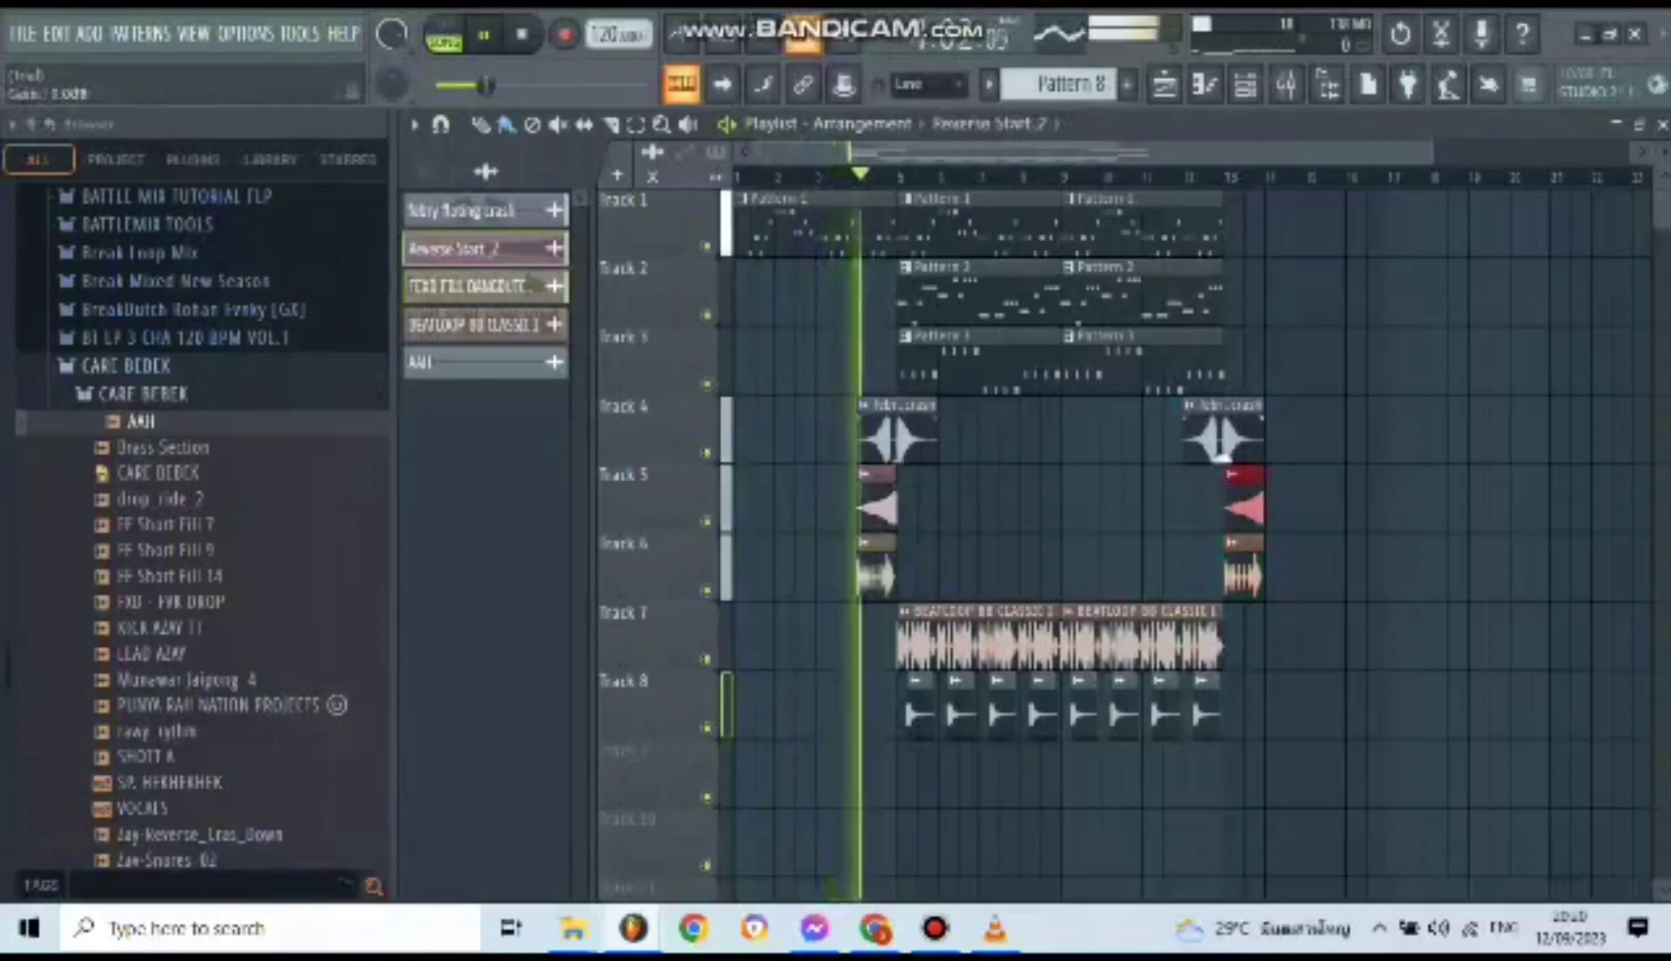
{"action": "left_click_drag", "start_coordinate": [1223, 448], "coordinate": [1266, 448]}
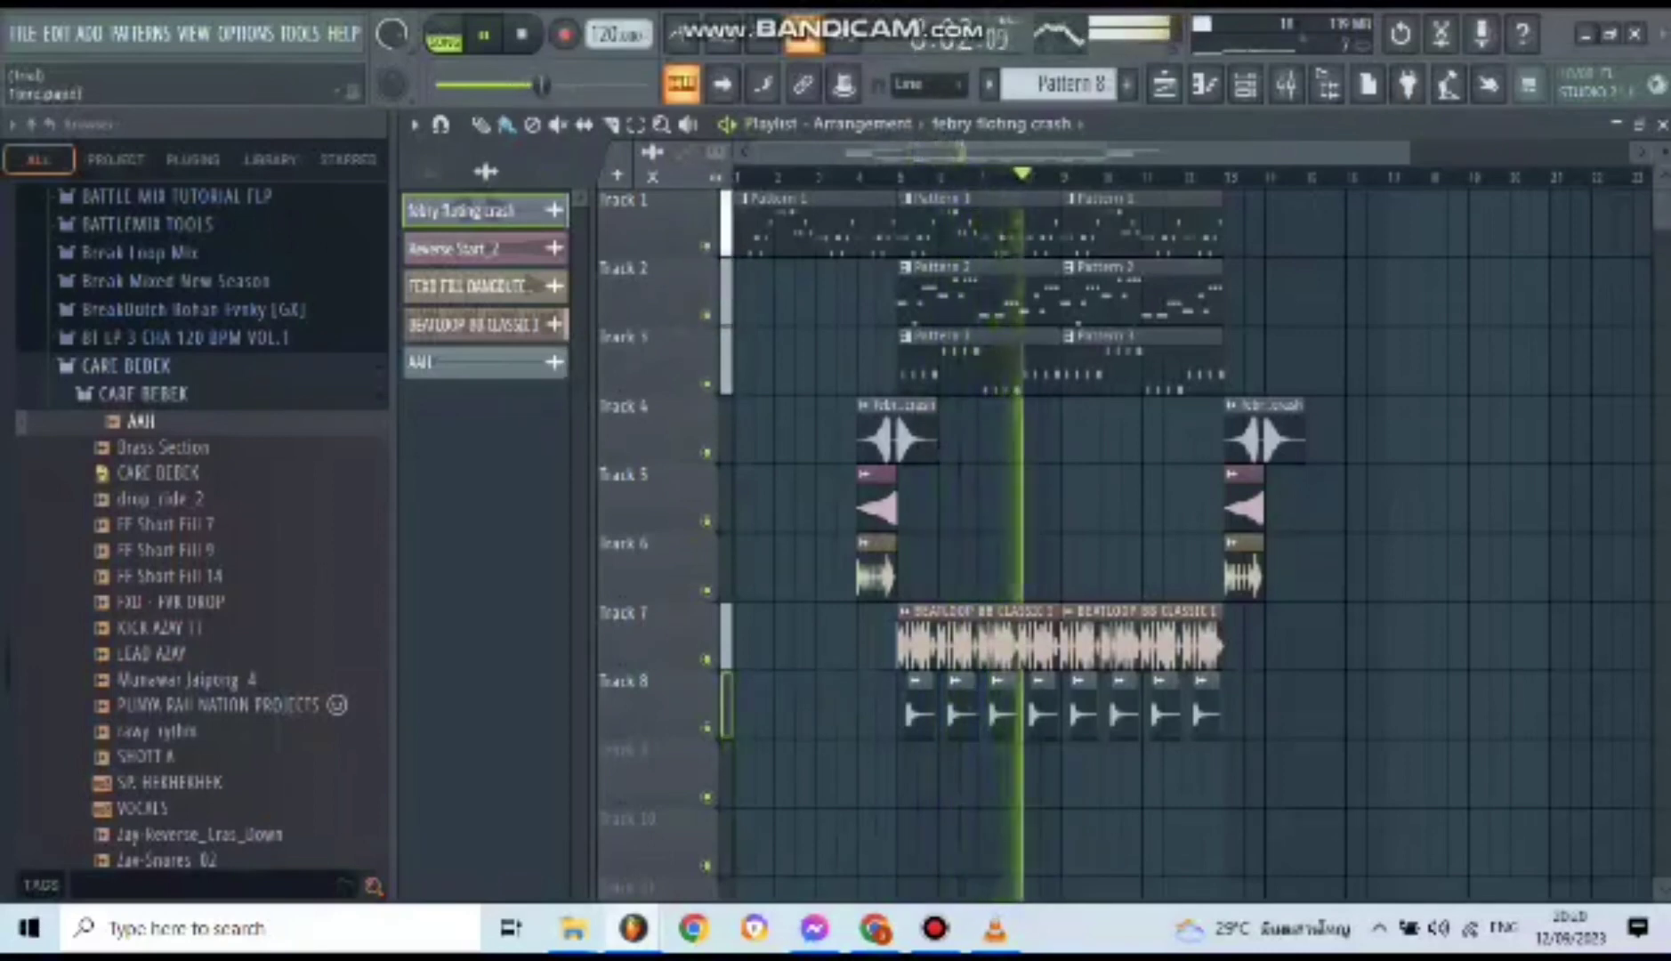
- Play the arrangement through to the transition clips at bar 13 and stop playback
{"action": "scroll", "coordinate": [1148, 175], "scroll_direction": "up", "scroll_amount": 2}
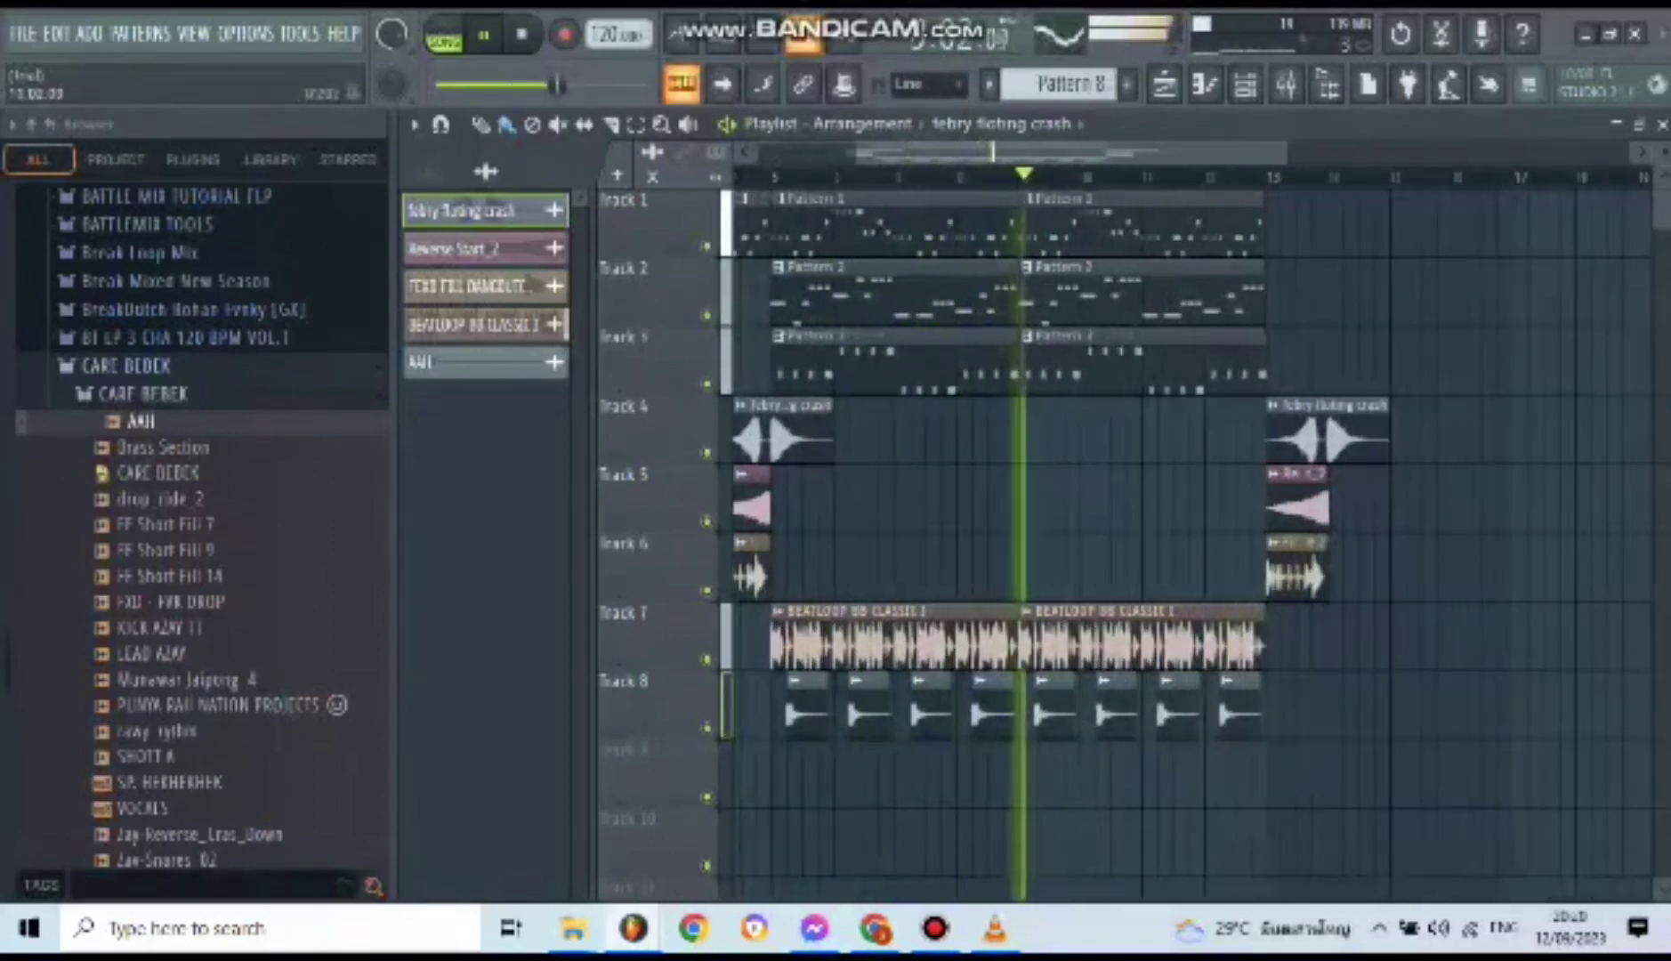
{"action": "left_click_drag", "start_coordinate": [1148, 154], "coordinate": [1046, 153]}
{"action": "scroll", "coordinate": [1179, 445], "scroll_direction": "down", "scroll_amount": 1}
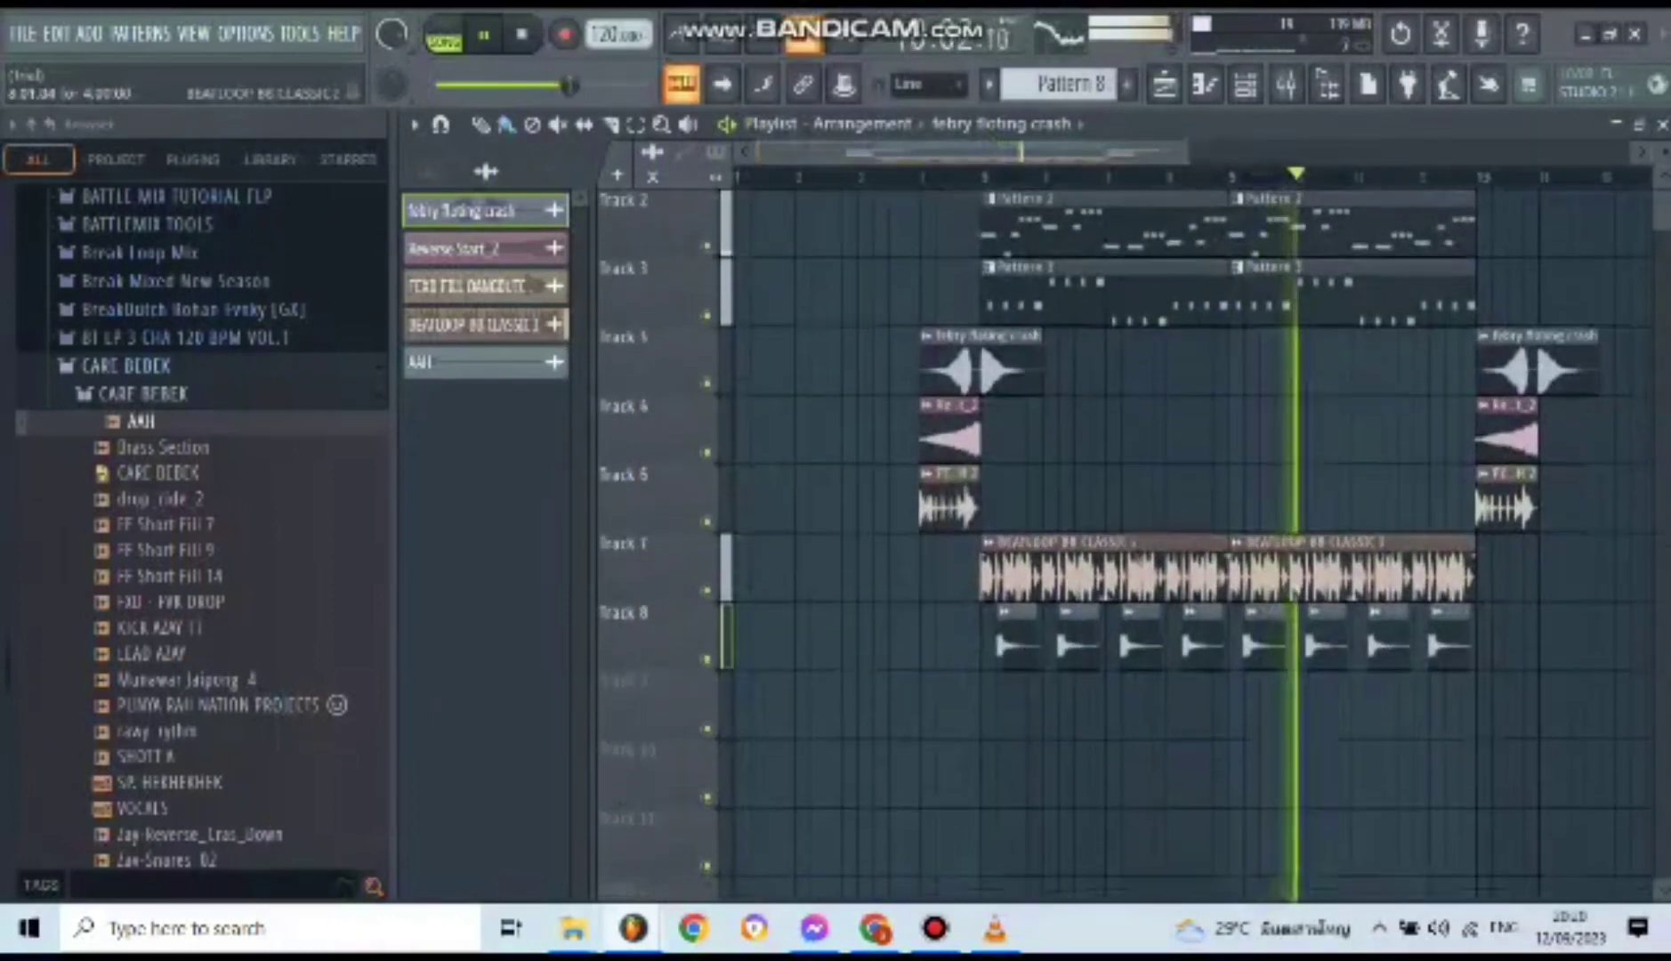
{"action": "scroll", "coordinate": [1179, 445], "scroll_direction": "up", "scroll_amount": 1}
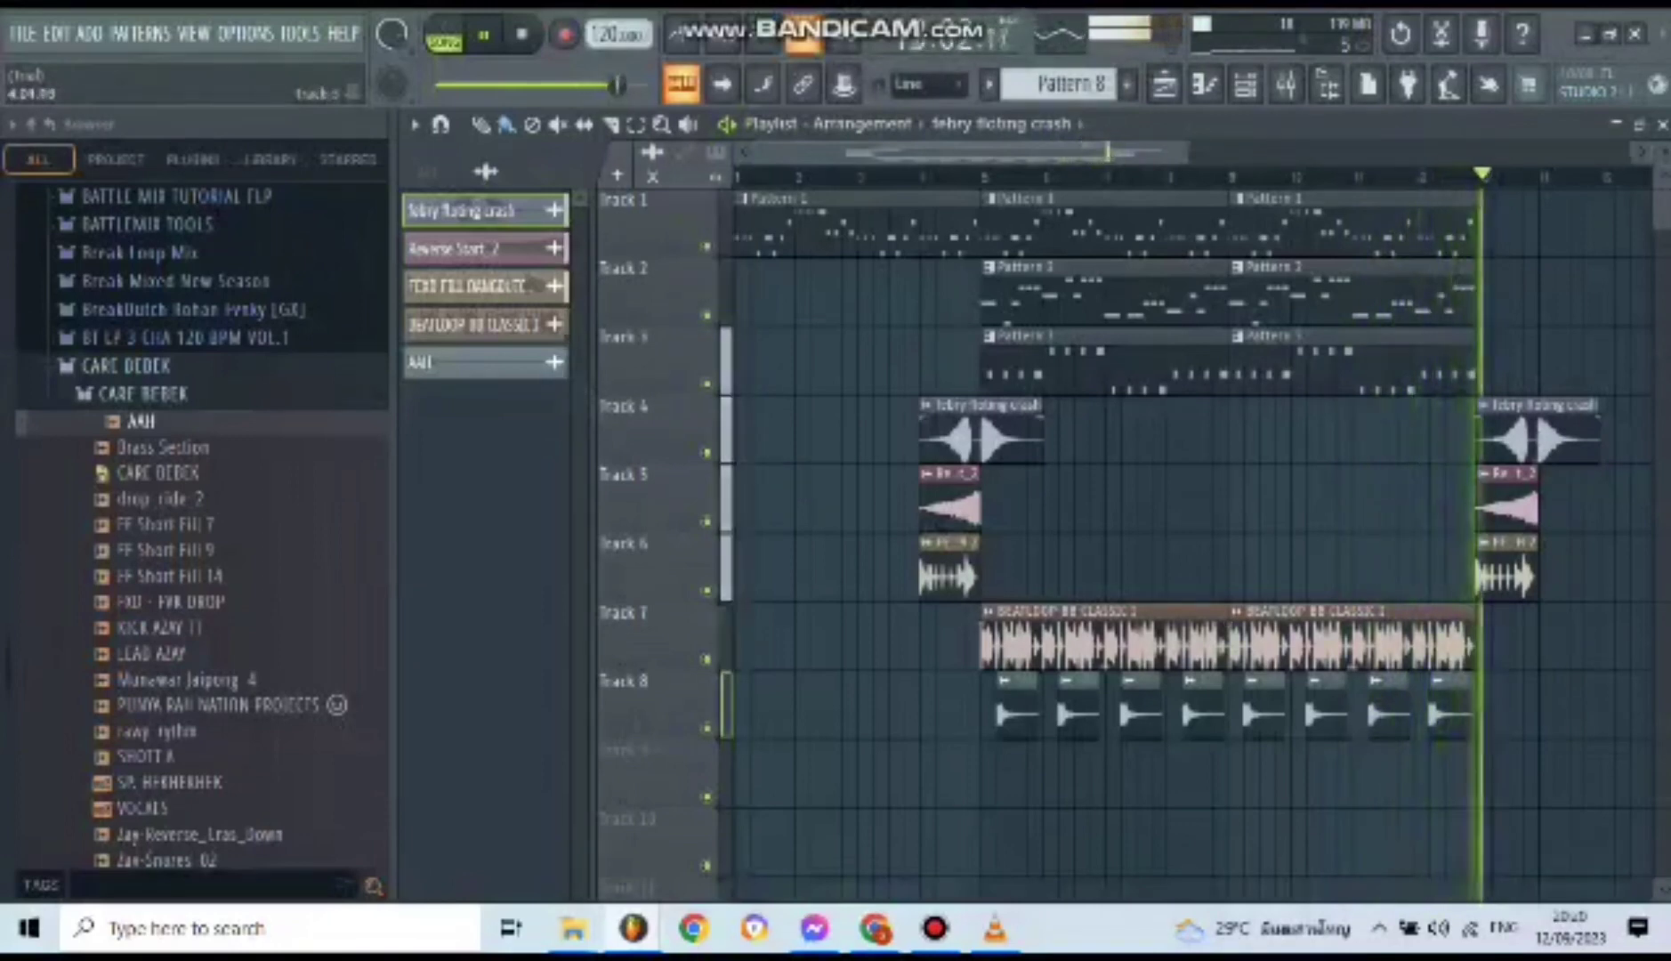
{"action": "scroll", "coordinate": [1179, 498], "scroll_direction": "down", "scroll_amount": 2}
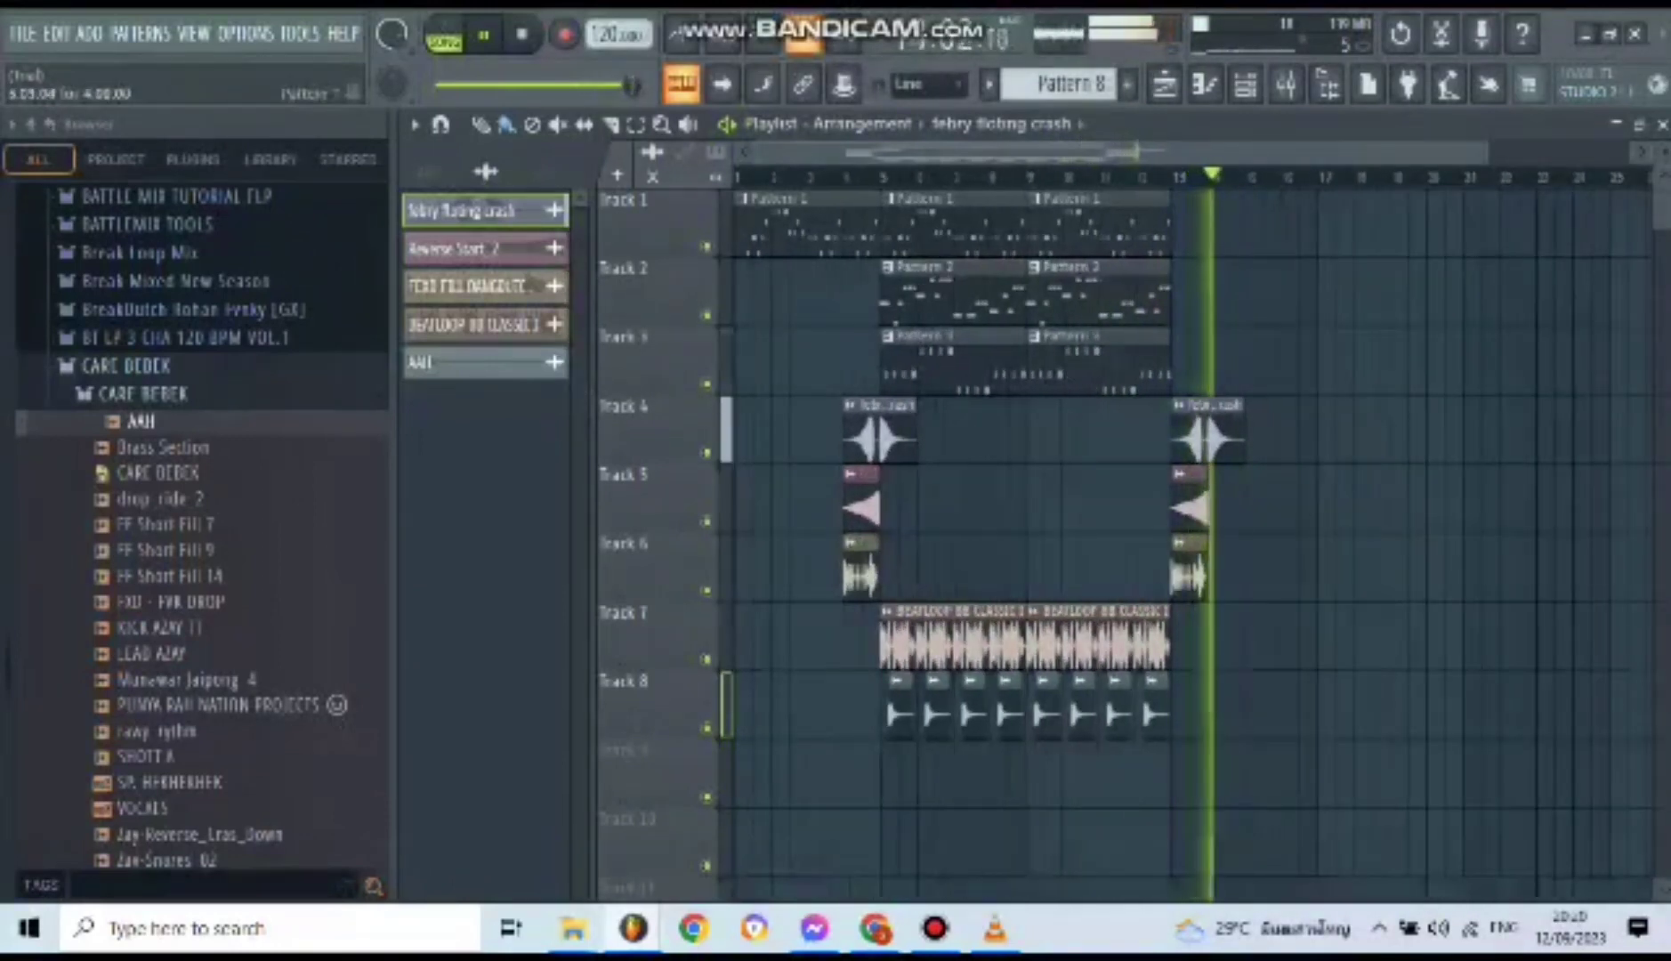
{"action": "key", "text": "space"}
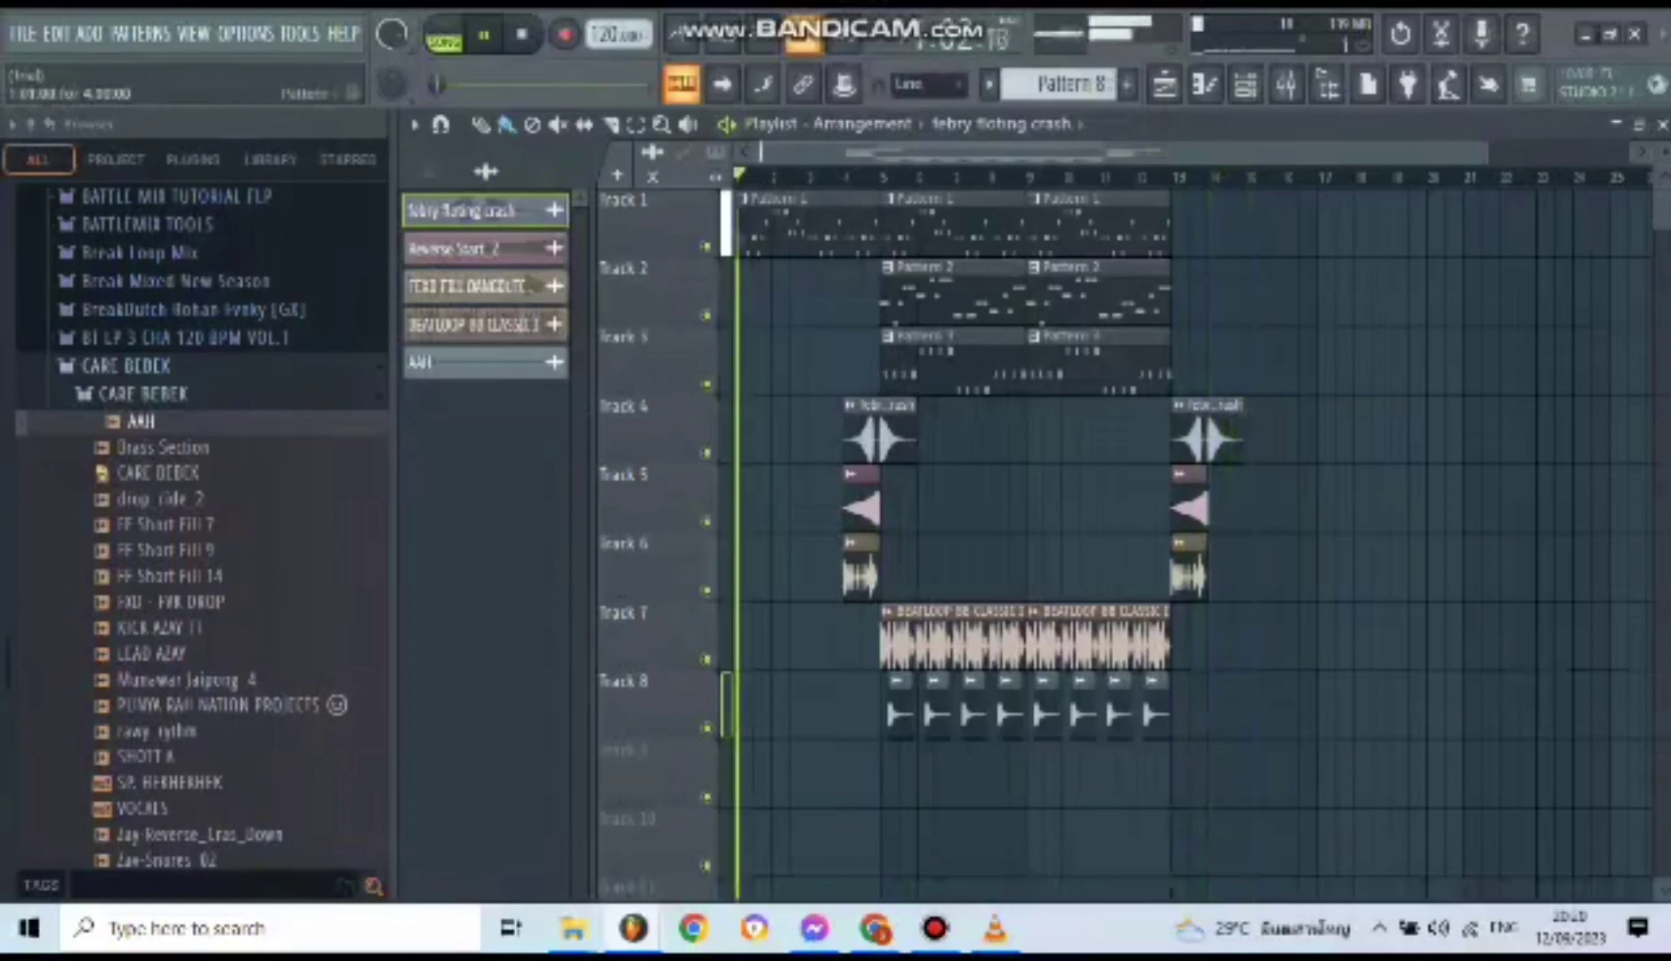
- Open Pattern 1 and copy the notes of its Saw Init channel
{"action": "double_click", "coordinate": [1071, 220]}
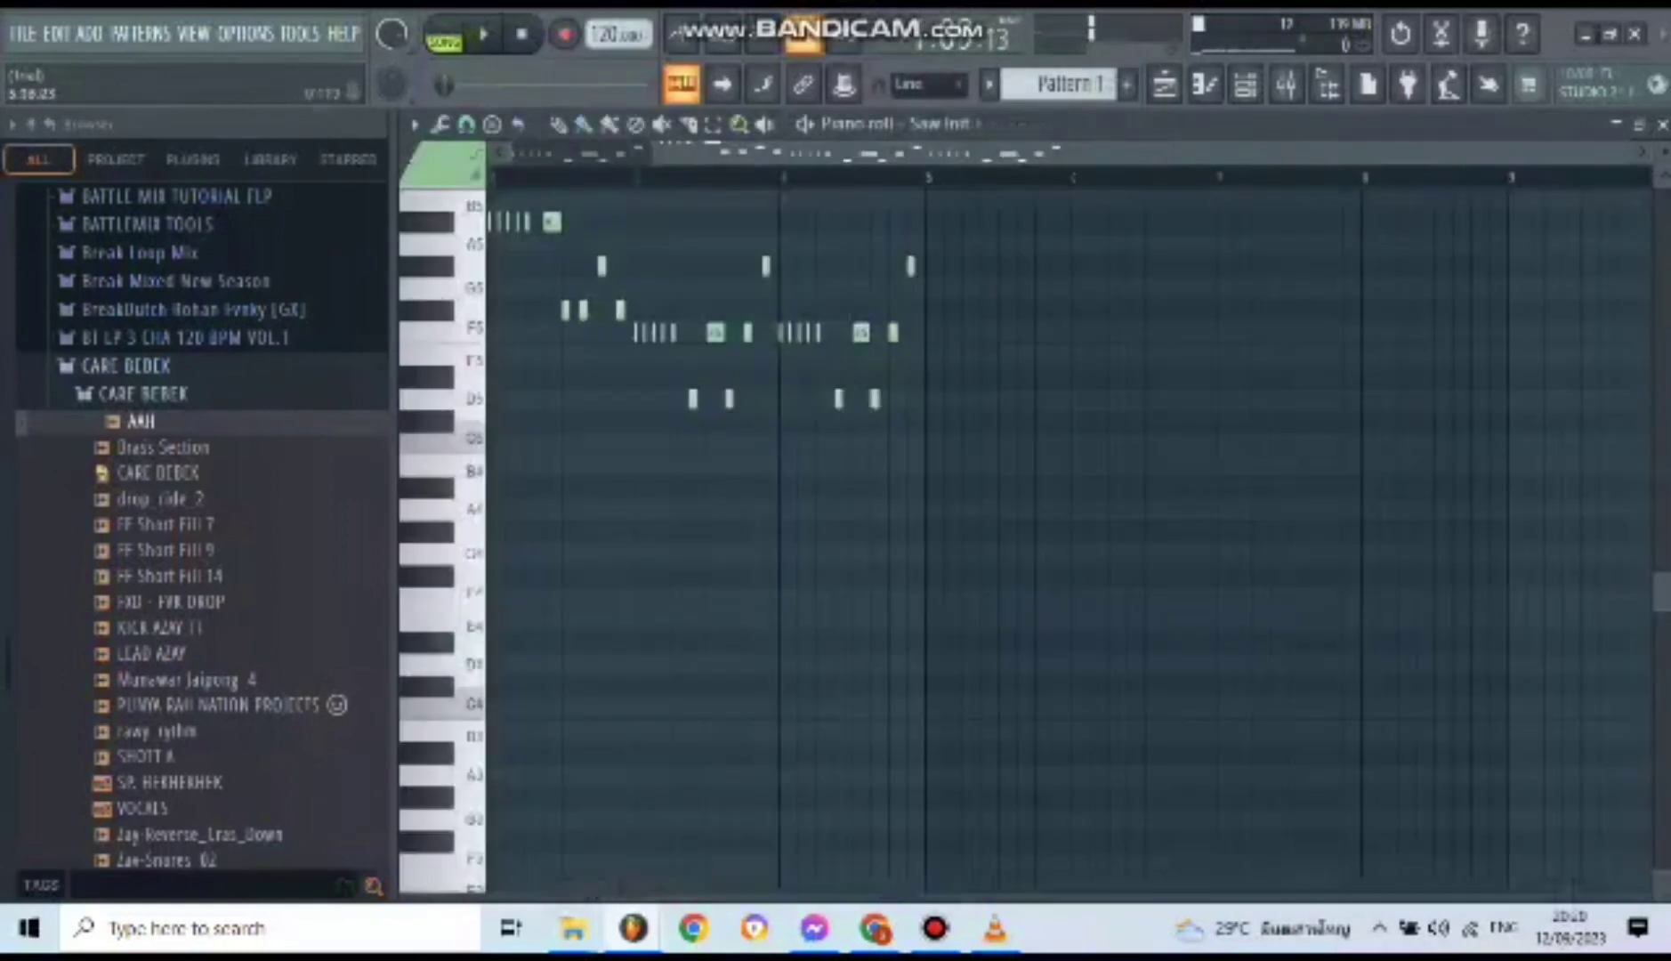
{"action": "left_click", "coordinate": [1244, 84]}
{"action": "right_click", "coordinate": [702, 331]}
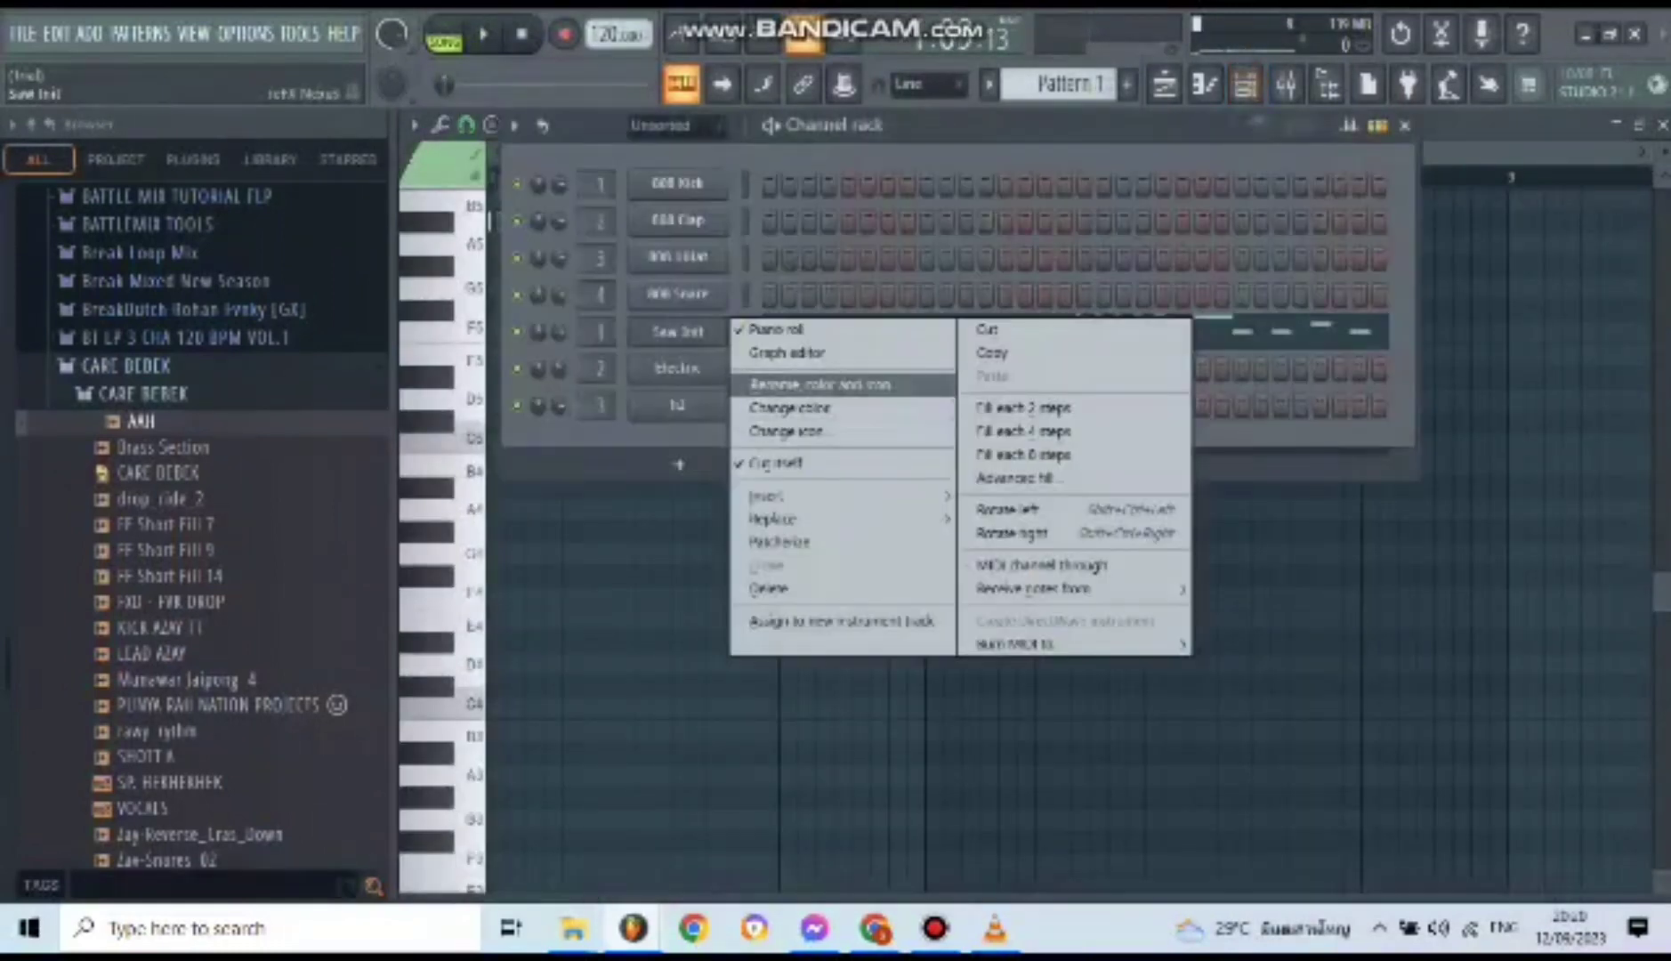
{"action": "left_click", "coordinate": [992, 353]}
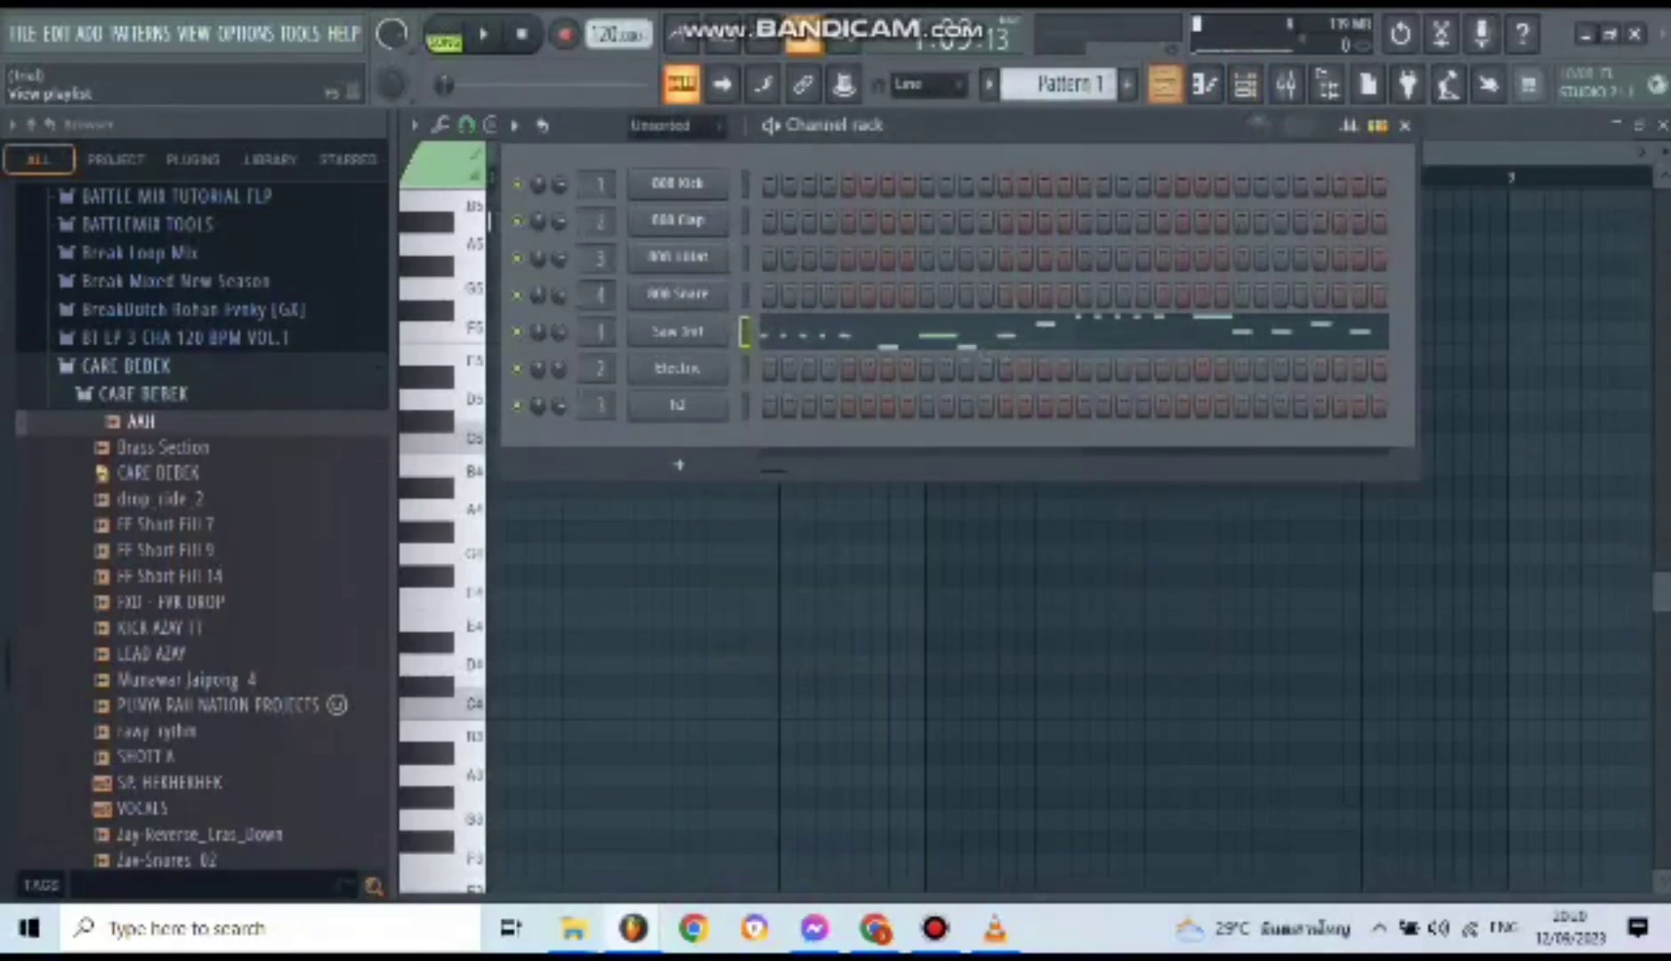
- Create Pattern 9 and add a reFX Nexus instrument channel
{"action": "left_click", "coordinate": [1164, 85]}
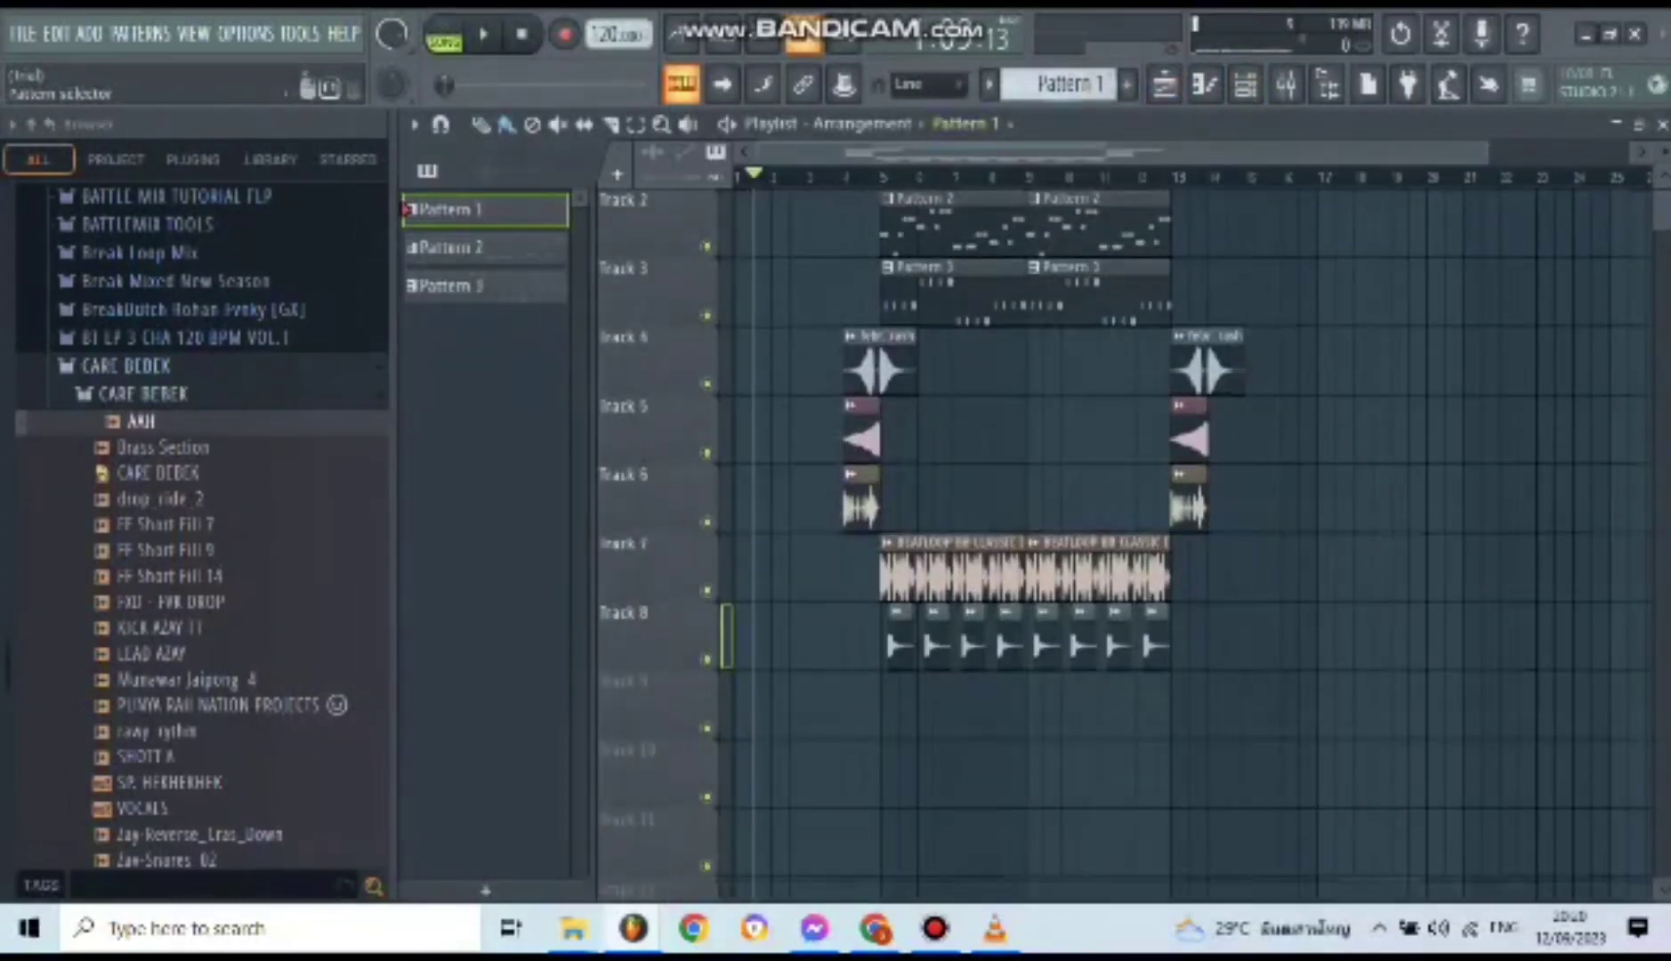
{"action": "key", "text": "F4"}
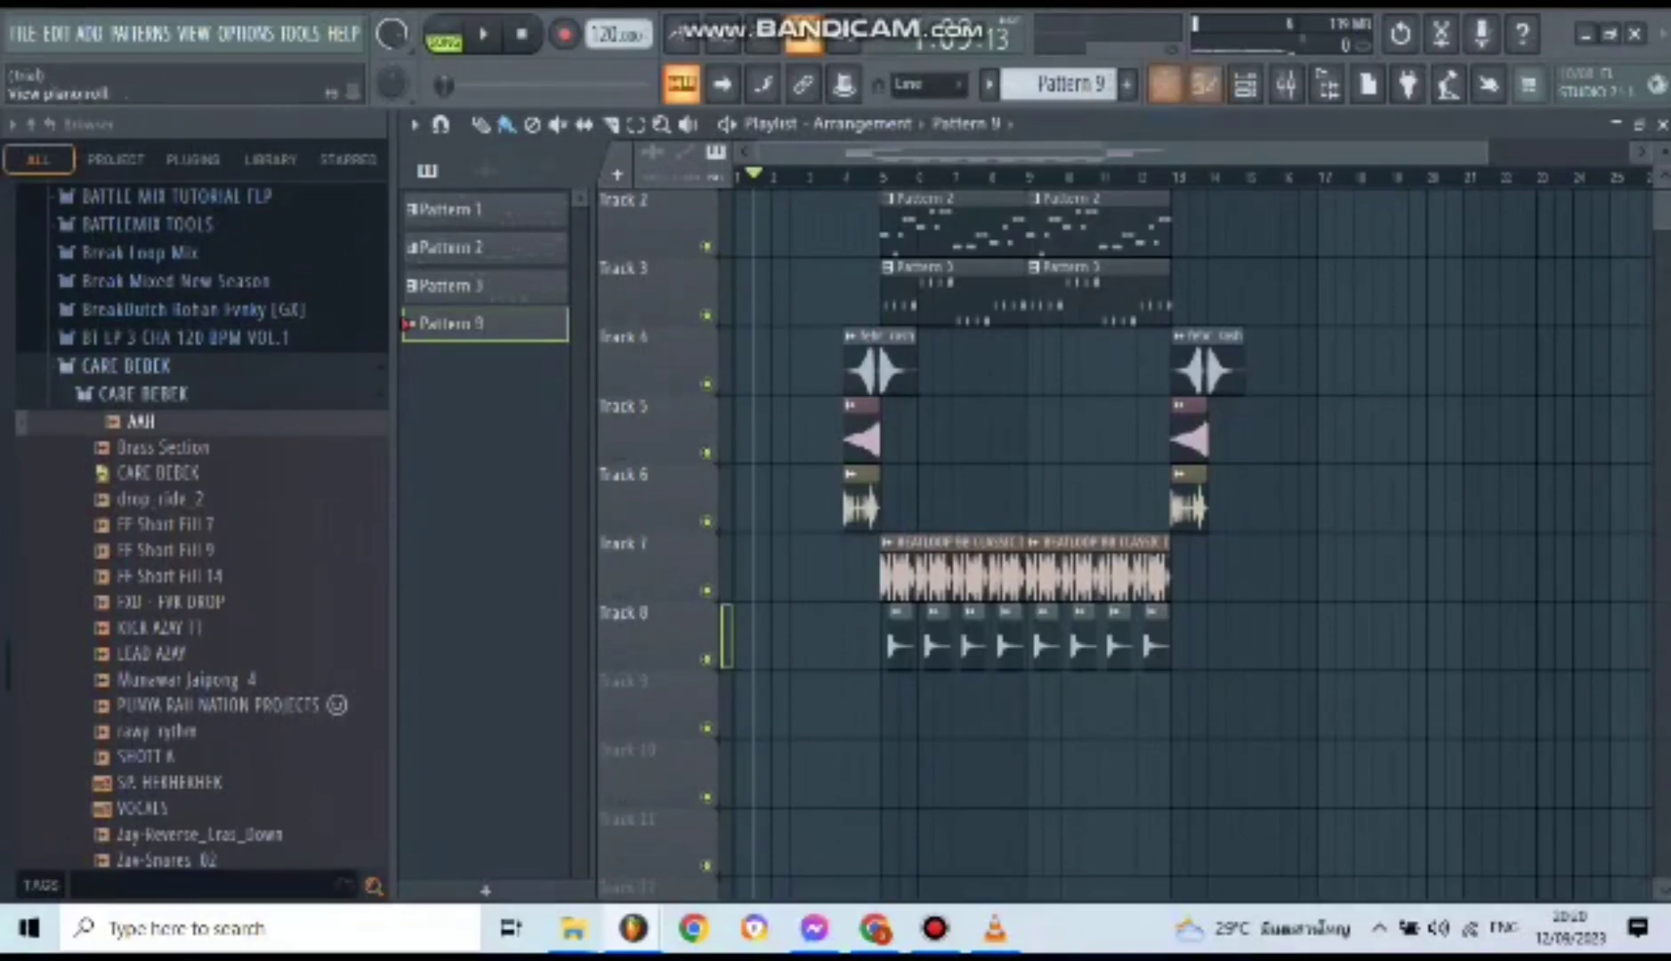
{"action": "left_click", "coordinate": [1244, 84]}
{"action": "left_click", "coordinate": [679, 464]}
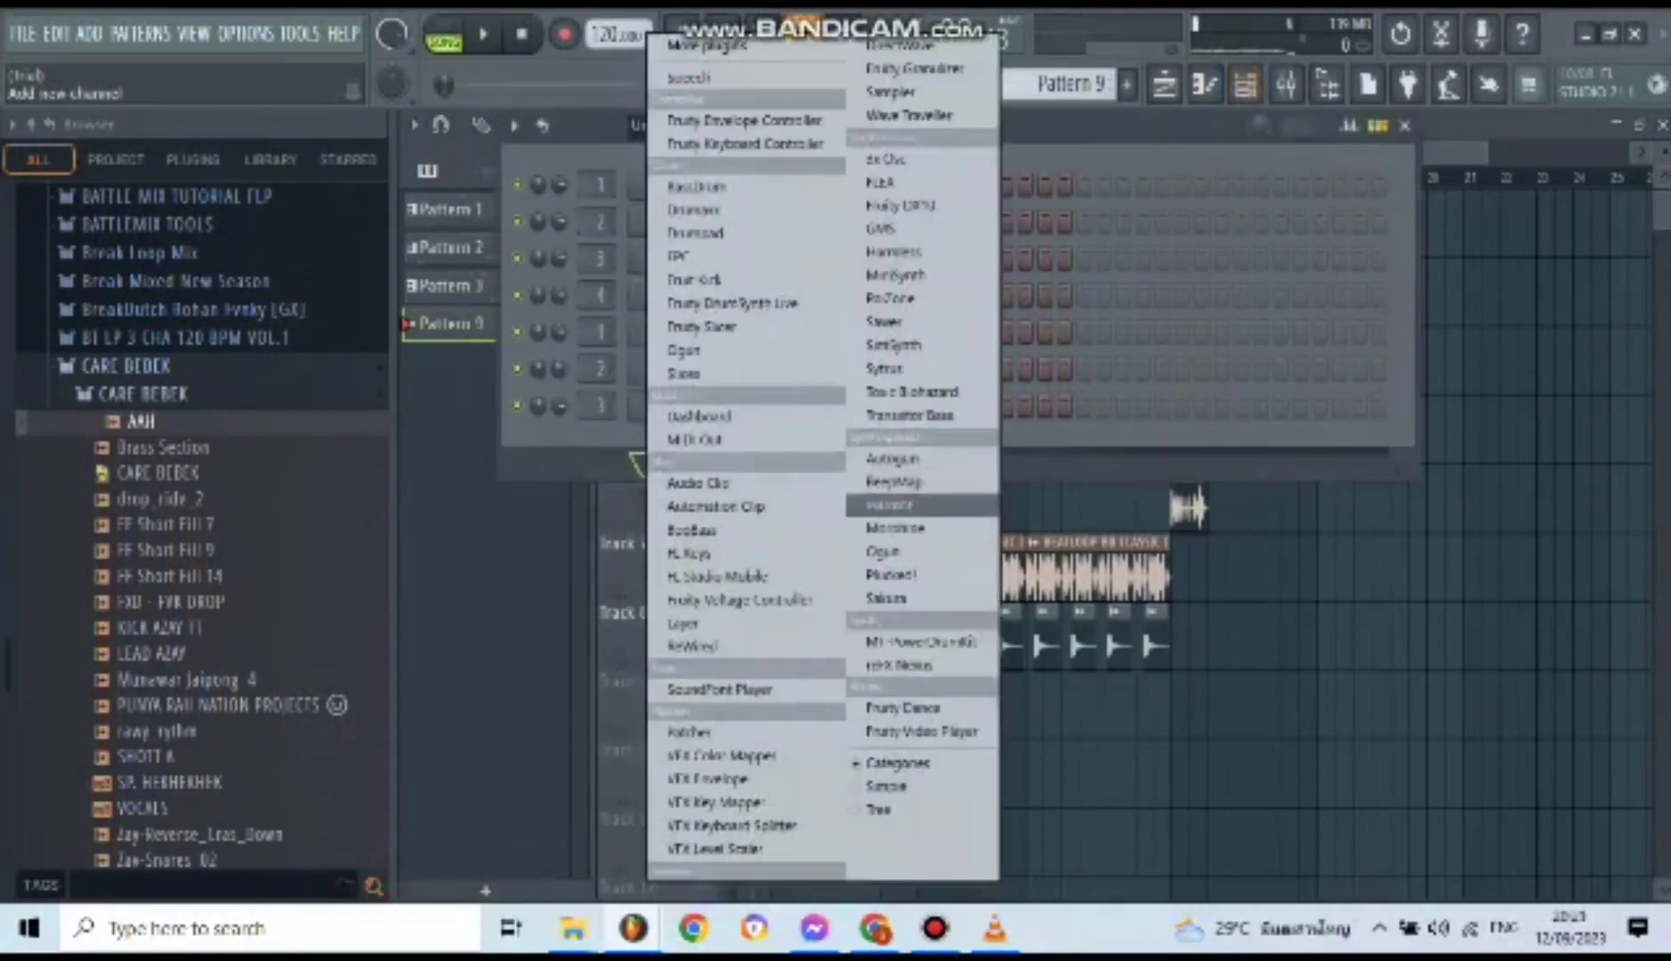
{"action": "left_click", "coordinate": [920, 653]}
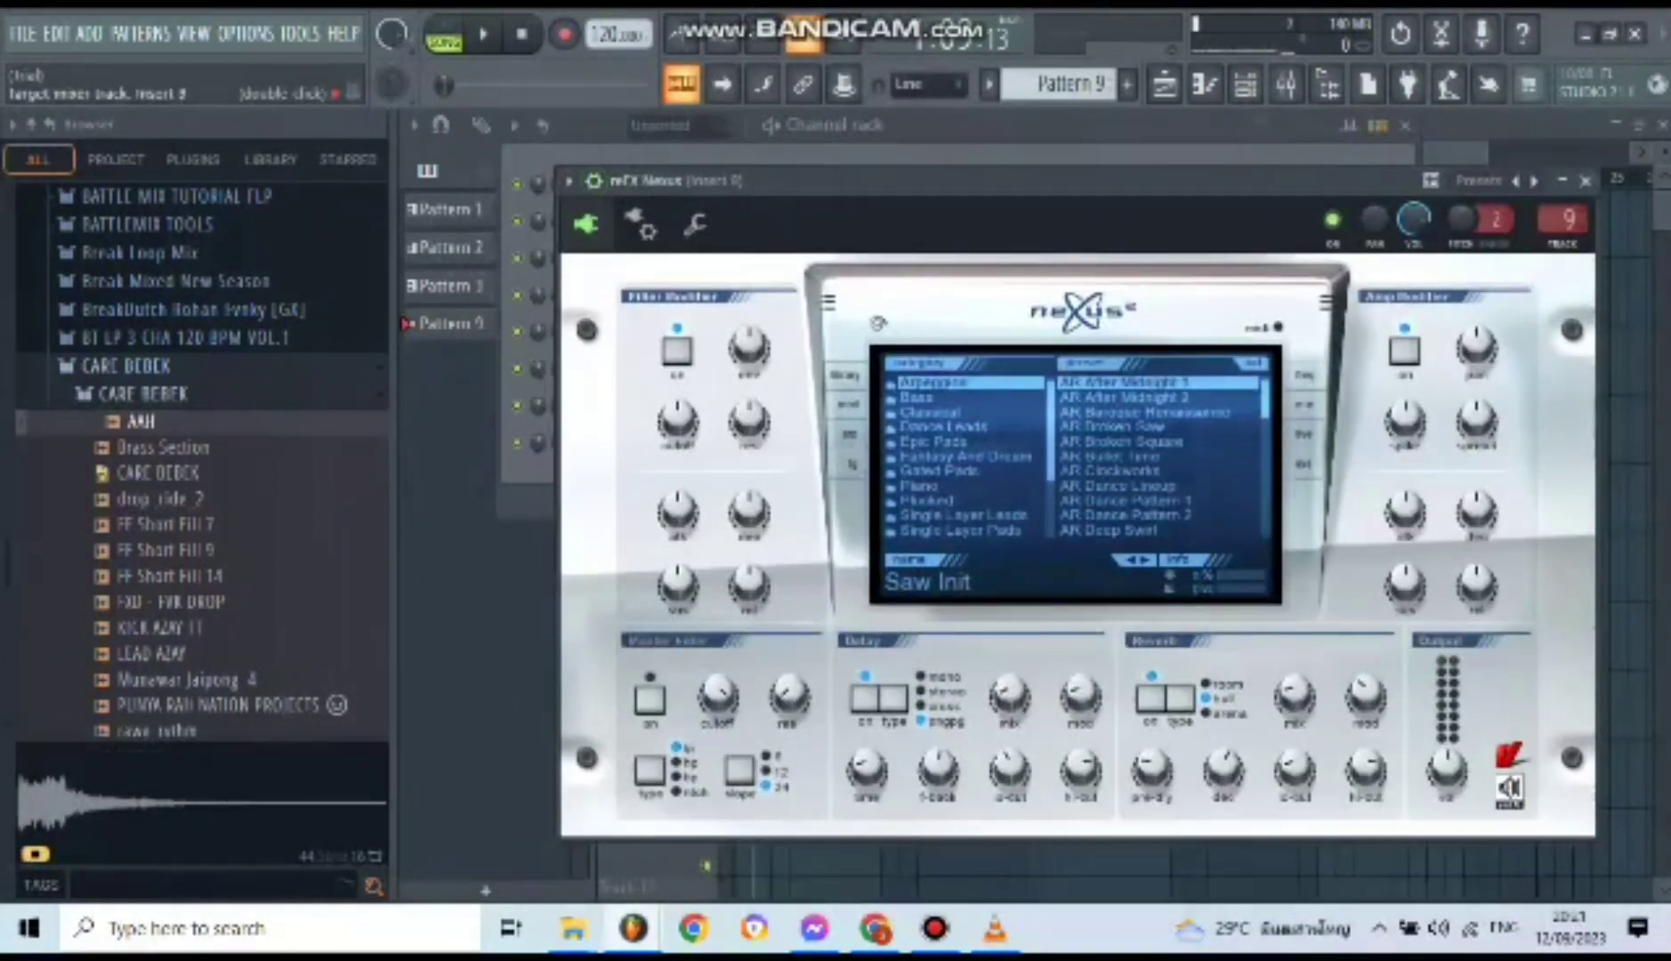
- Route the new Nexus channel to mixer insert 9 and load Fruity Reeverb 2 in its first effect slot
{"action": "double_click", "coordinate": [1562, 220]}
{"action": "left_click", "coordinate": [1419, 198]}
{"action": "mouse_move", "coordinate": [1441, 231]}
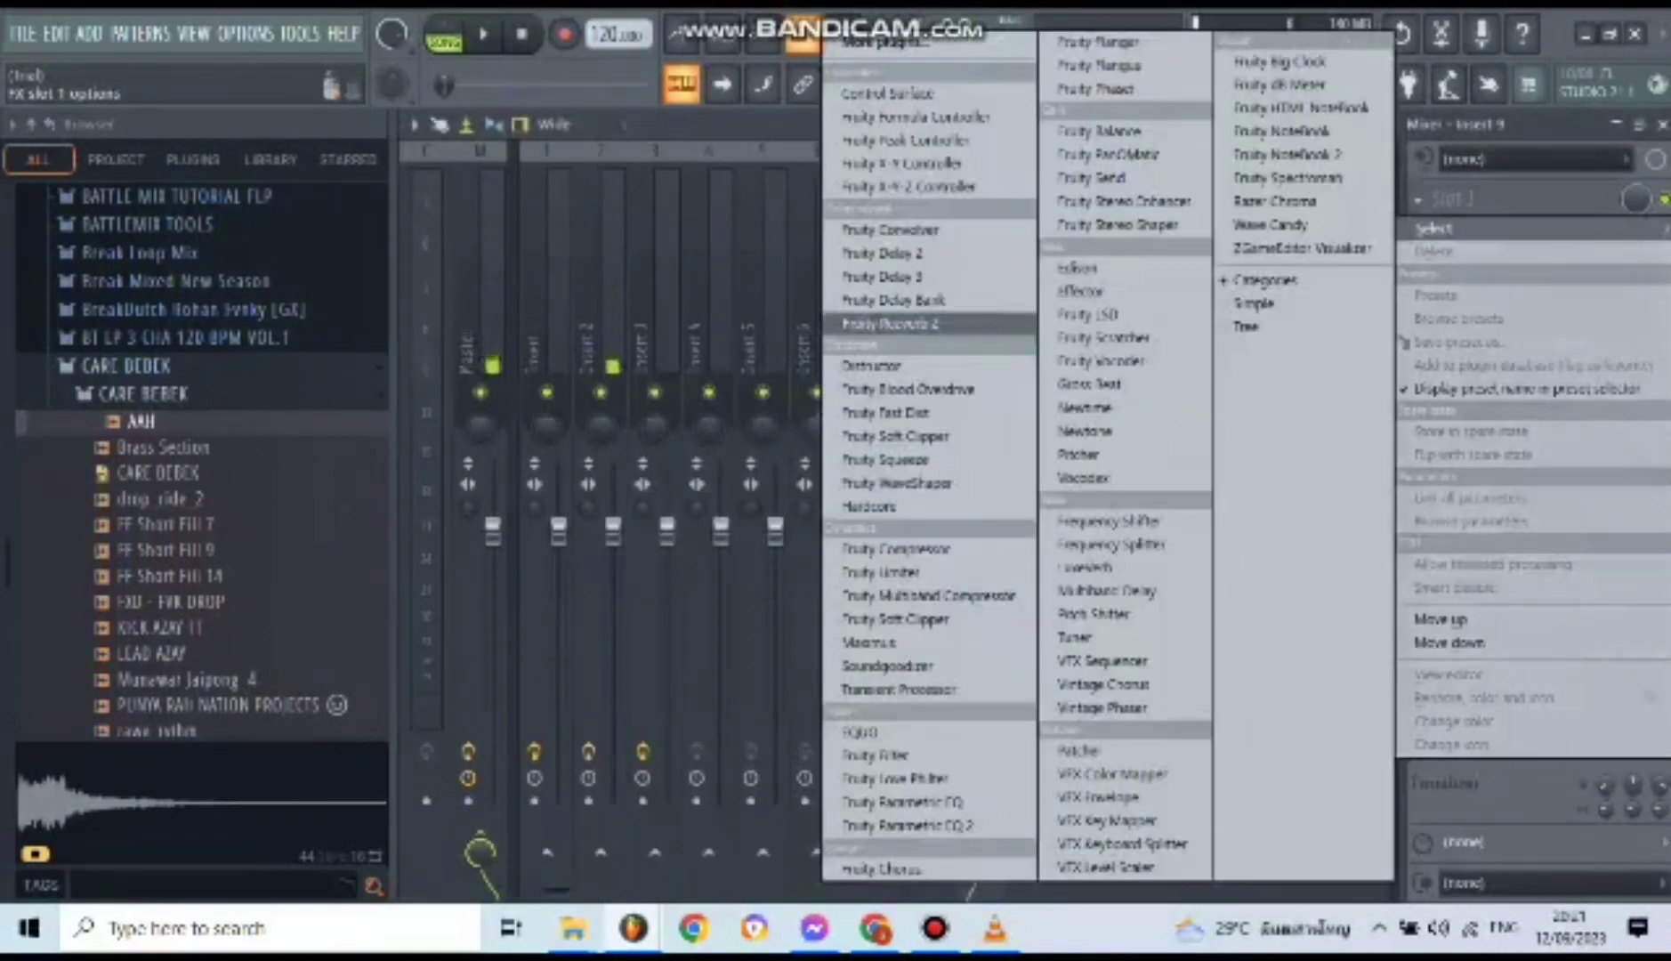
{"action": "left_click", "coordinate": [907, 324]}
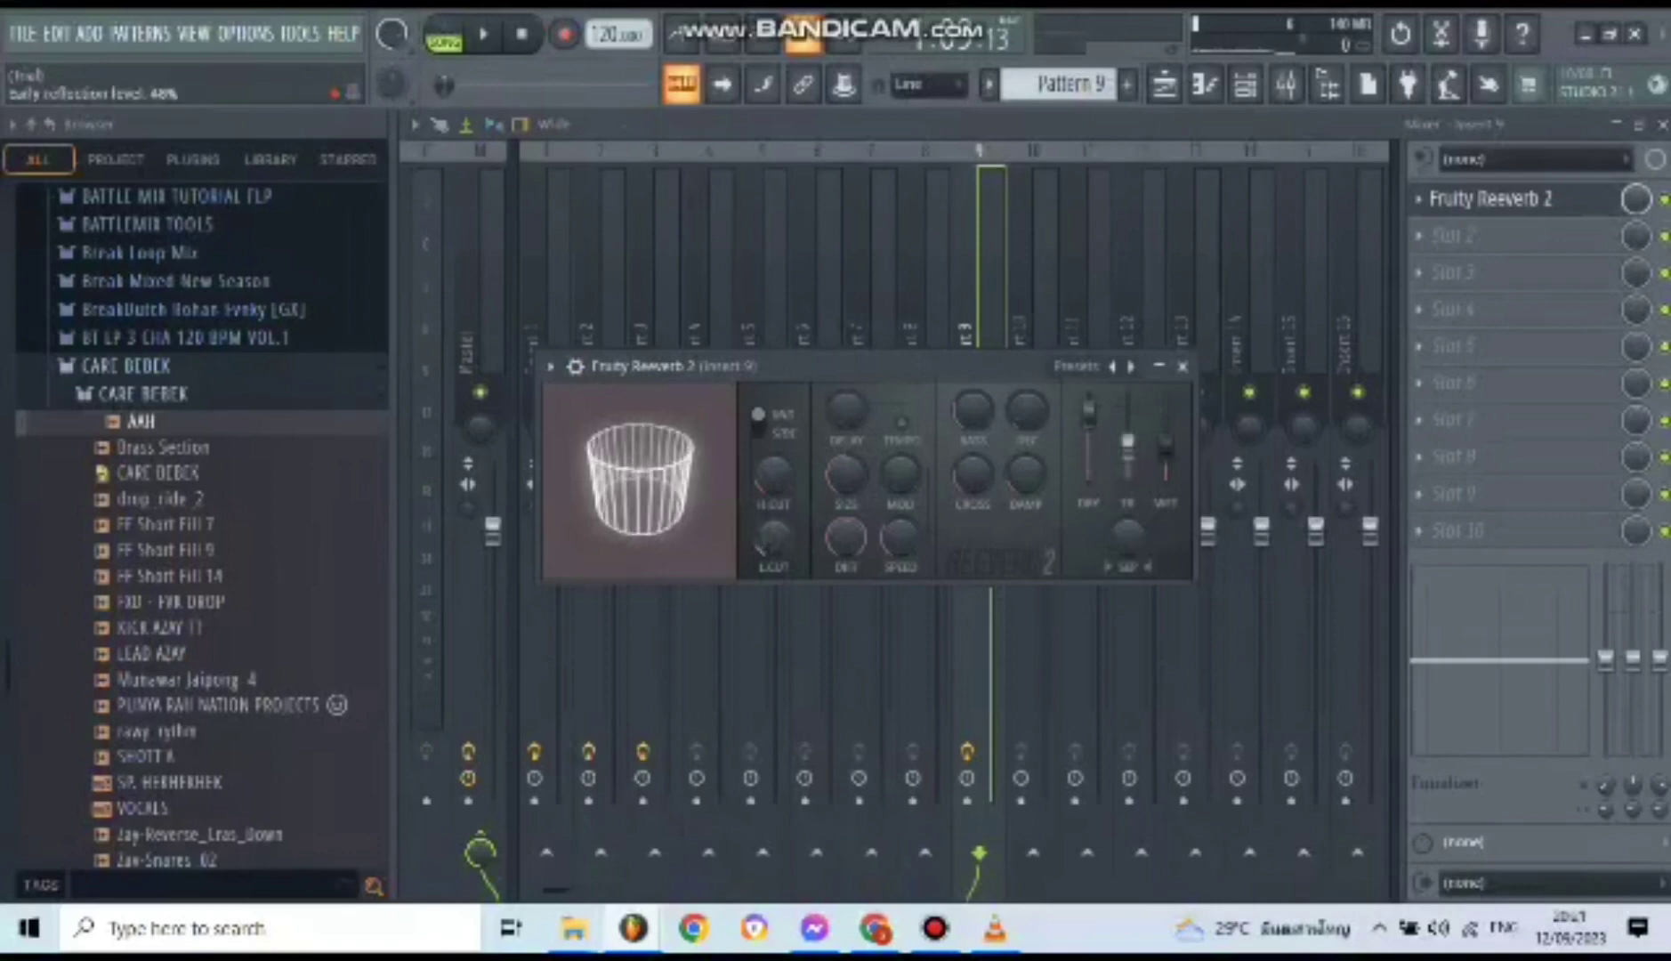
{"action": "left_click", "coordinate": [1183, 366]}
{"action": "left_click", "coordinate": [1662, 124]}
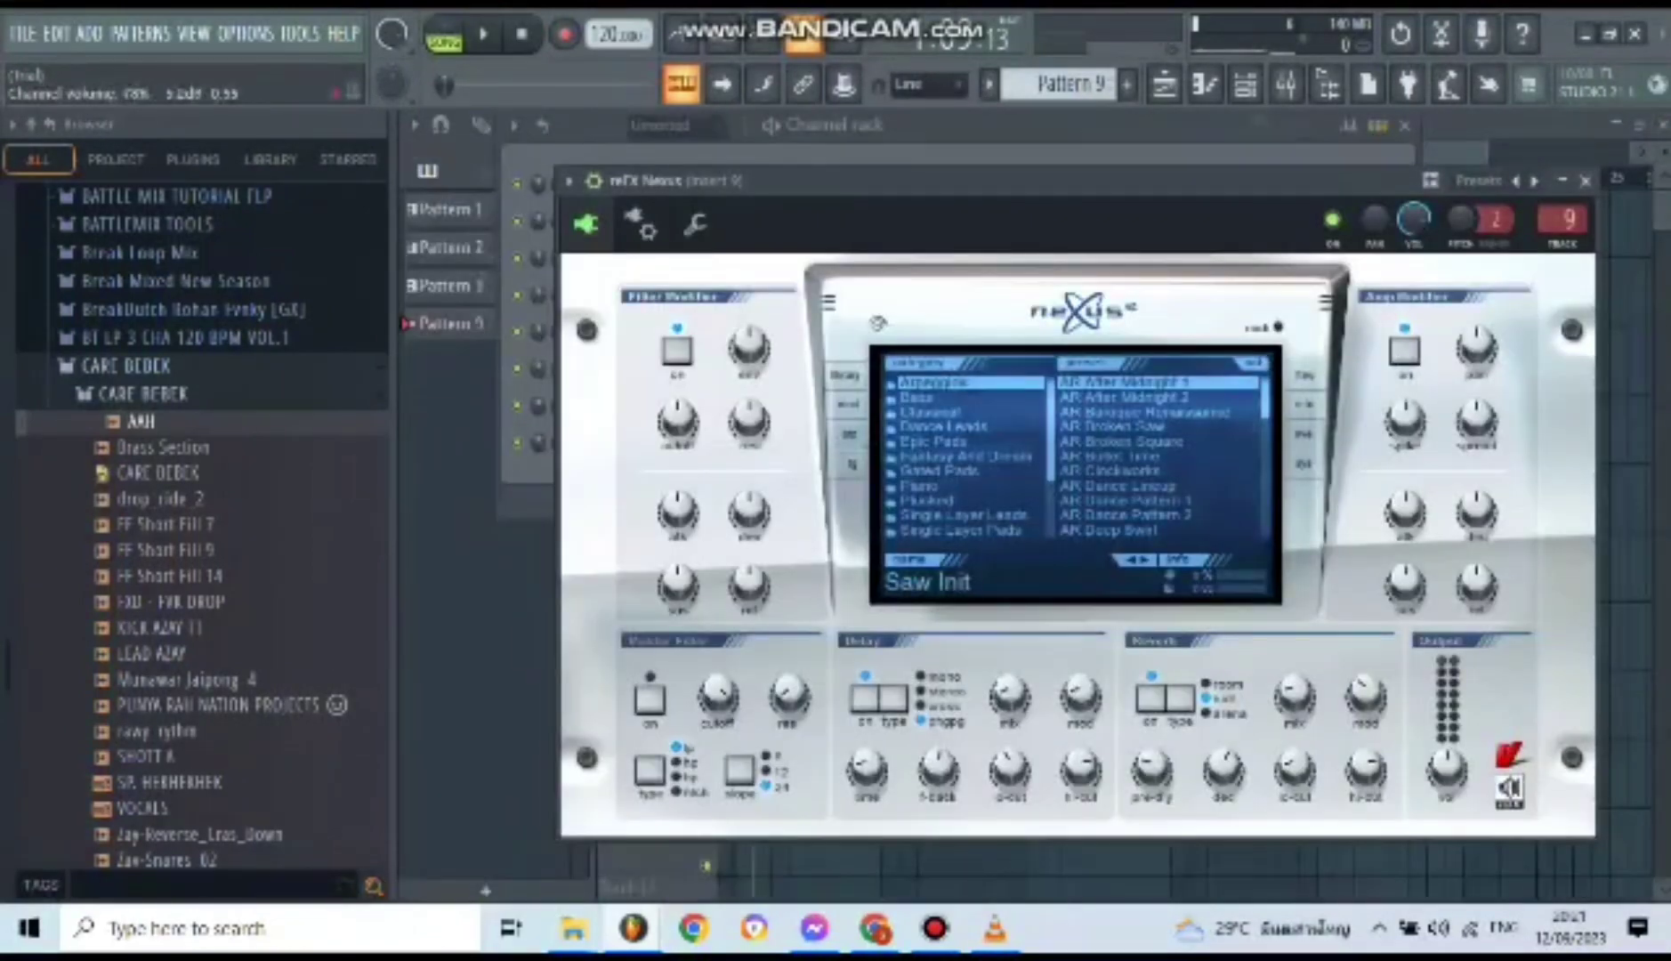
- Paste the copied Saw Init notes into the reFX Nexus channel of Pattern 9 and play the pattern
{"action": "left_click", "coordinate": [1245, 84]}
{"action": "right_click", "coordinate": [725, 428]}
{"action": "mouse_move", "coordinate": [747, 436]}
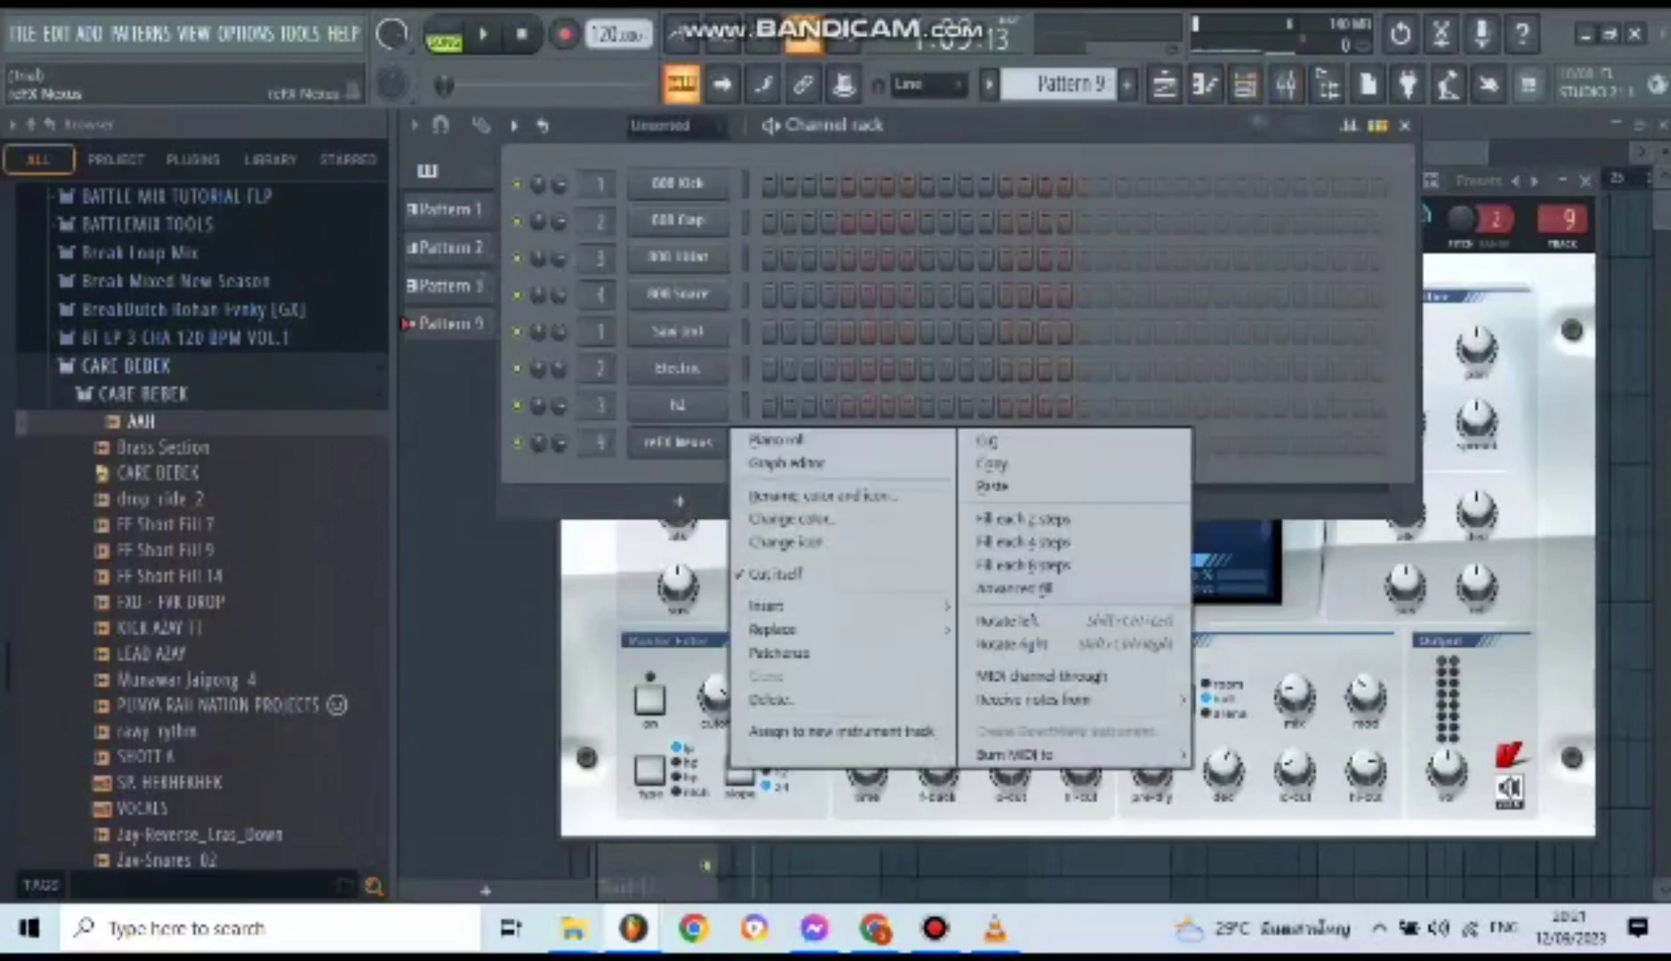
{"action": "left_click", "coordinate": [987, 485]}
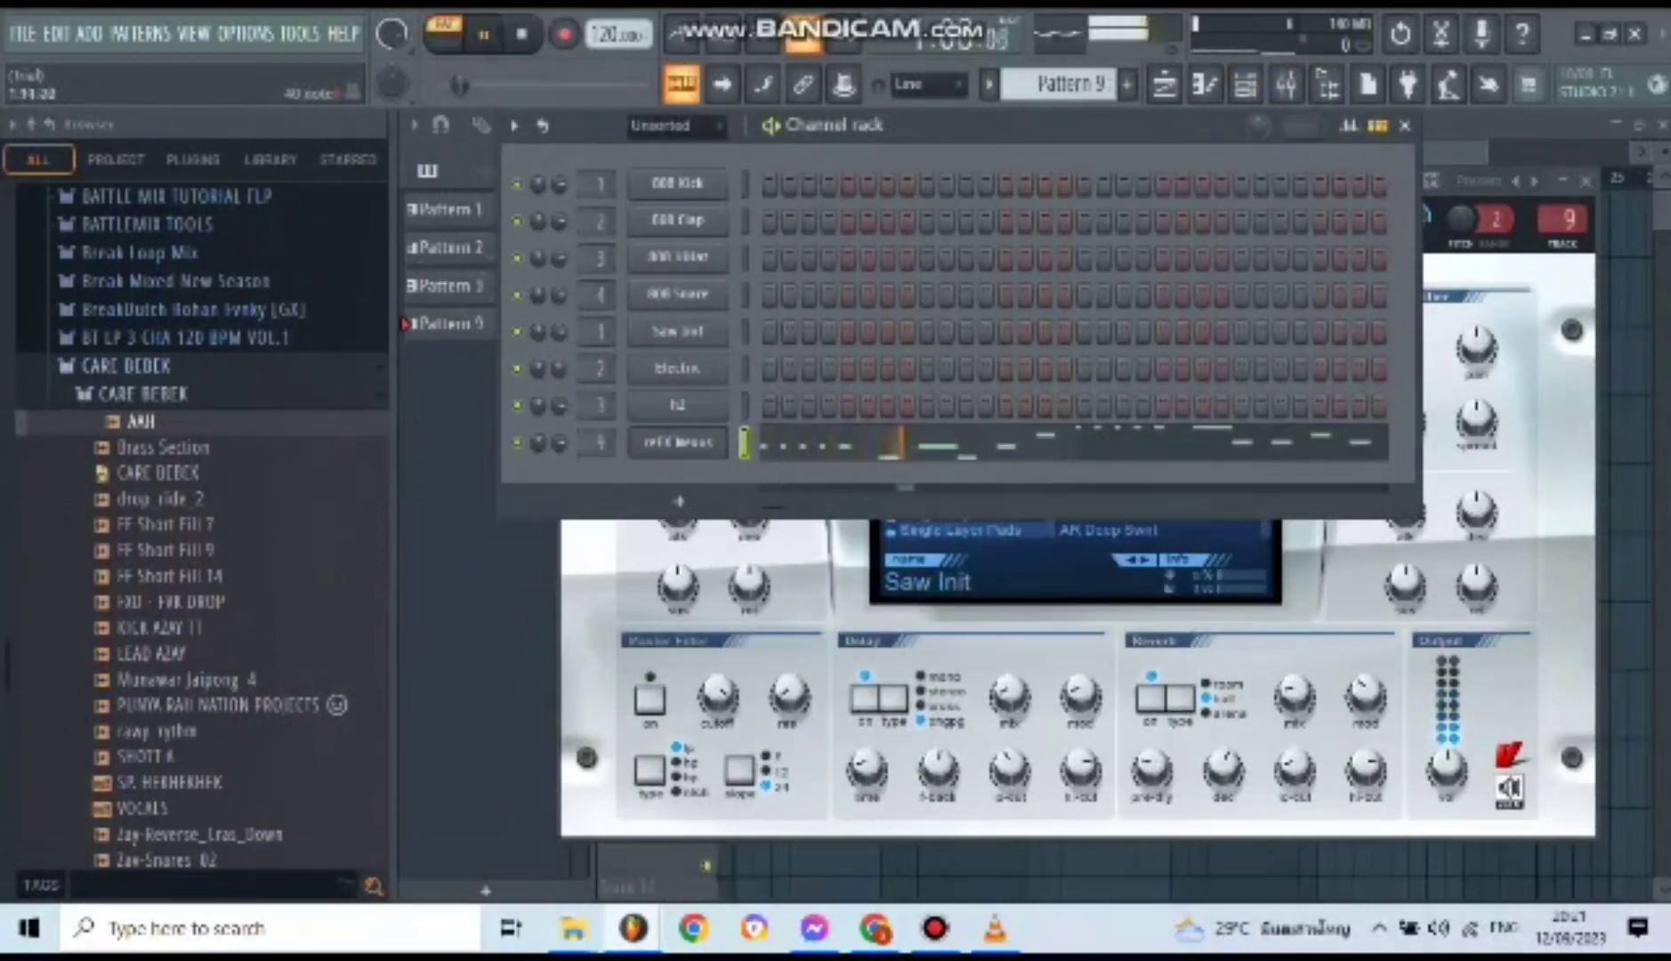
{"action": "left_click", "coordinate": [1405, 126]}
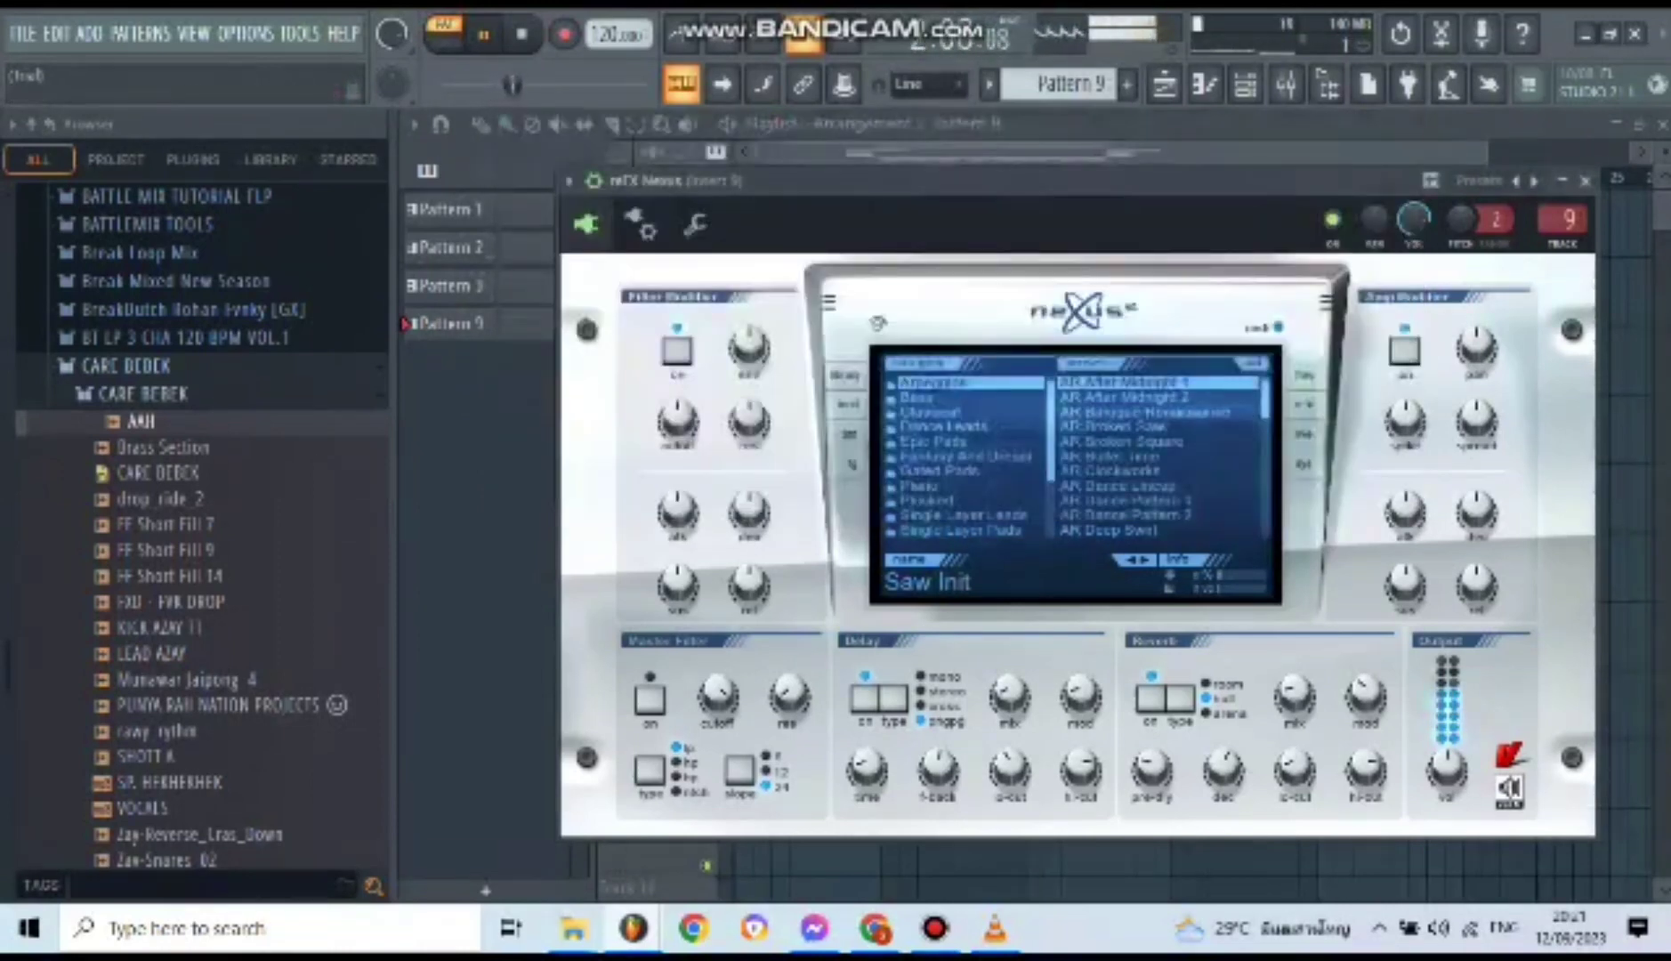
- Audition several Arpeggios presets in Nexus and load AR After Midnight 2
{"action": "left_click", "coordinate": [1138, 397]}
{"action": "left_click", "coordinate": [1147, 427]}
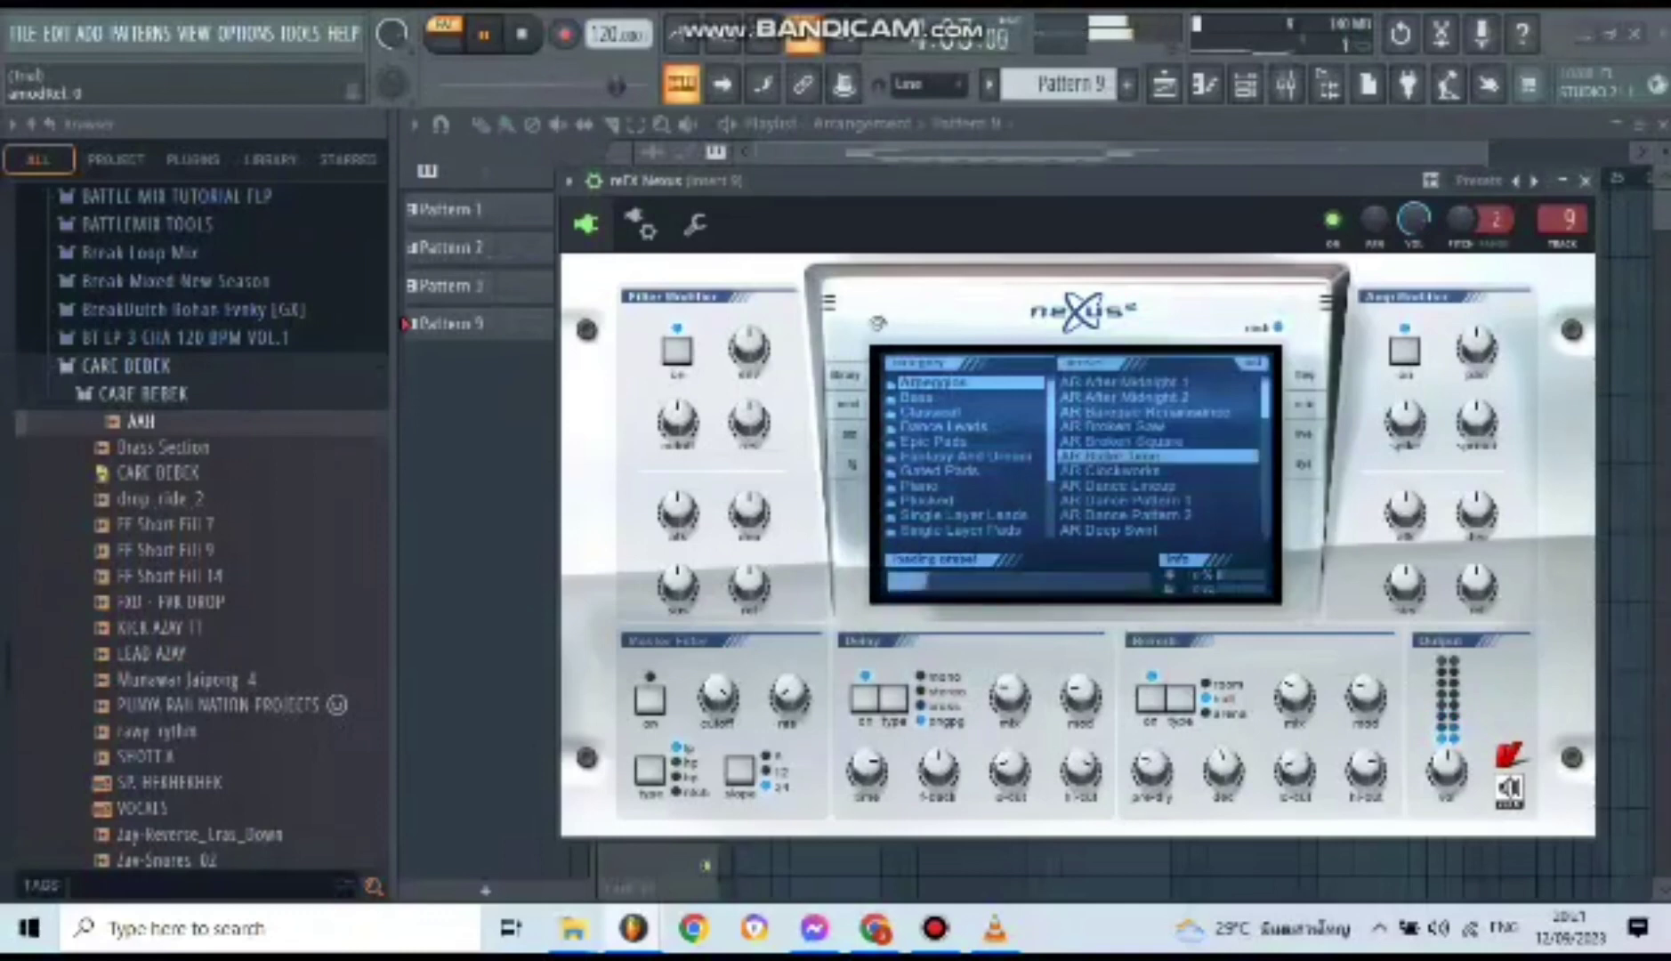
{"action": "left_click", "coordinate": [1156, 470]}
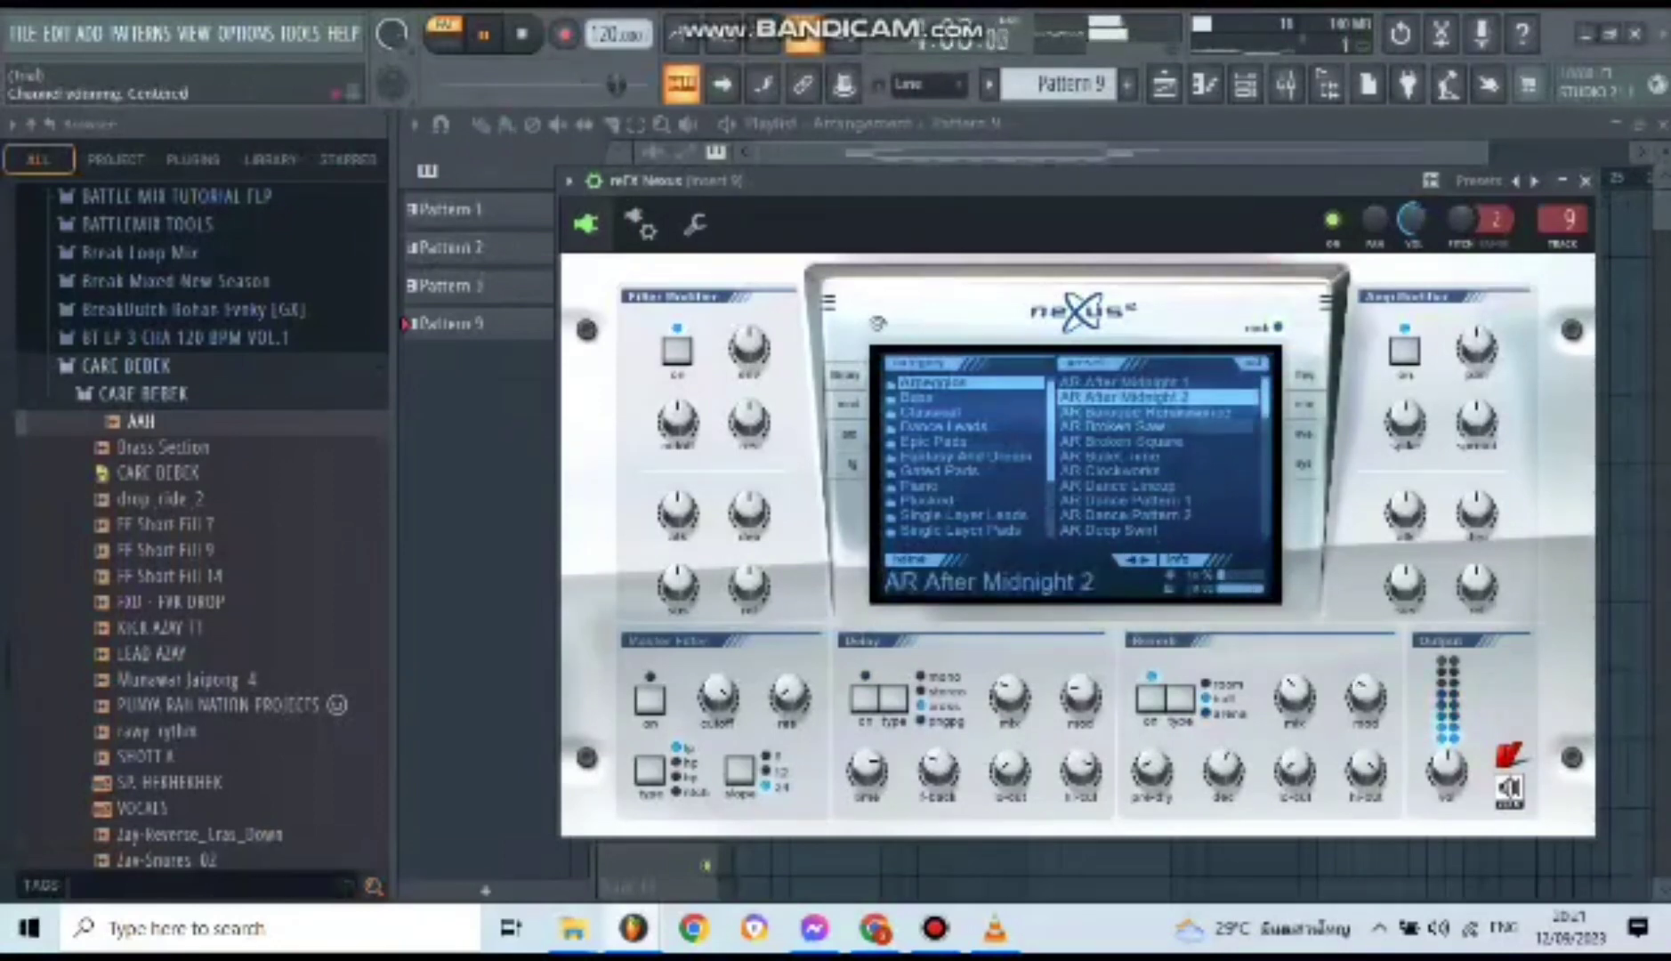
- Place Pattern 9 clips on Track 9 at bars 5 and 9 in the playlist
{"action": "left_click", "coordinate": [1163, 85]}
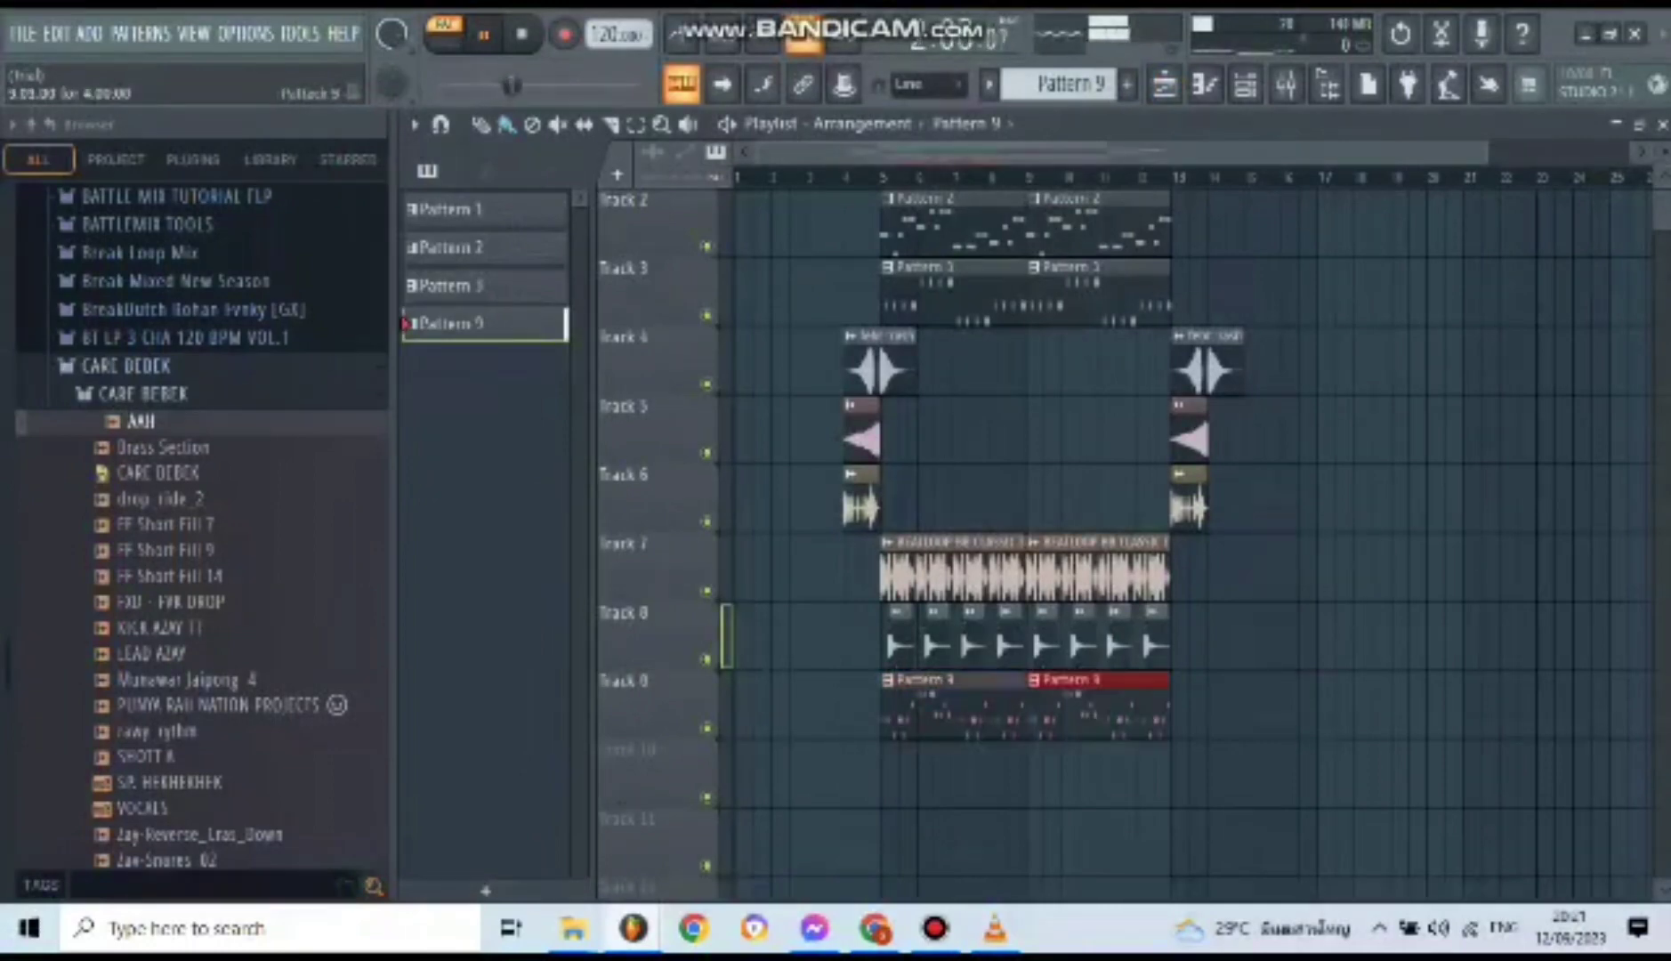
- Start song playback from bar 1 and add a Pattern 9 clip on Track 9 at bar 1
{"action": "left_click", "coordinate": [740, 176]}
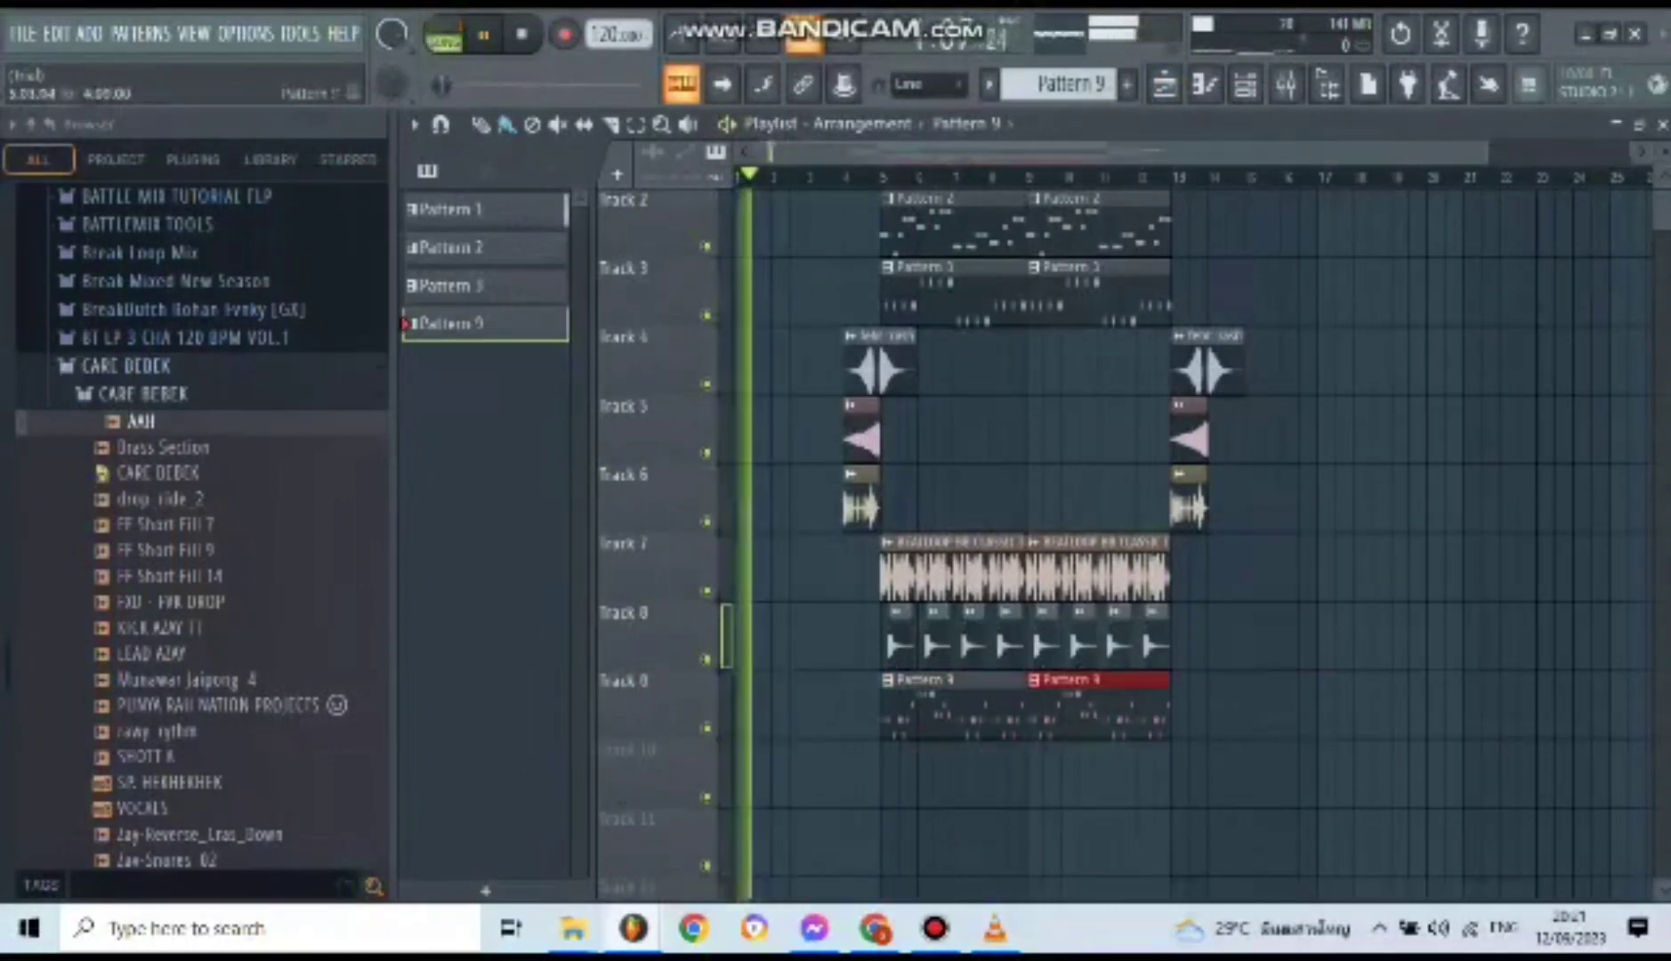
{"action": "left_click", "coordinate": [796, 774]}
{"action": "left_click_drag", "start_coordinate": [796, 774], "coordinate": [738, 708]}
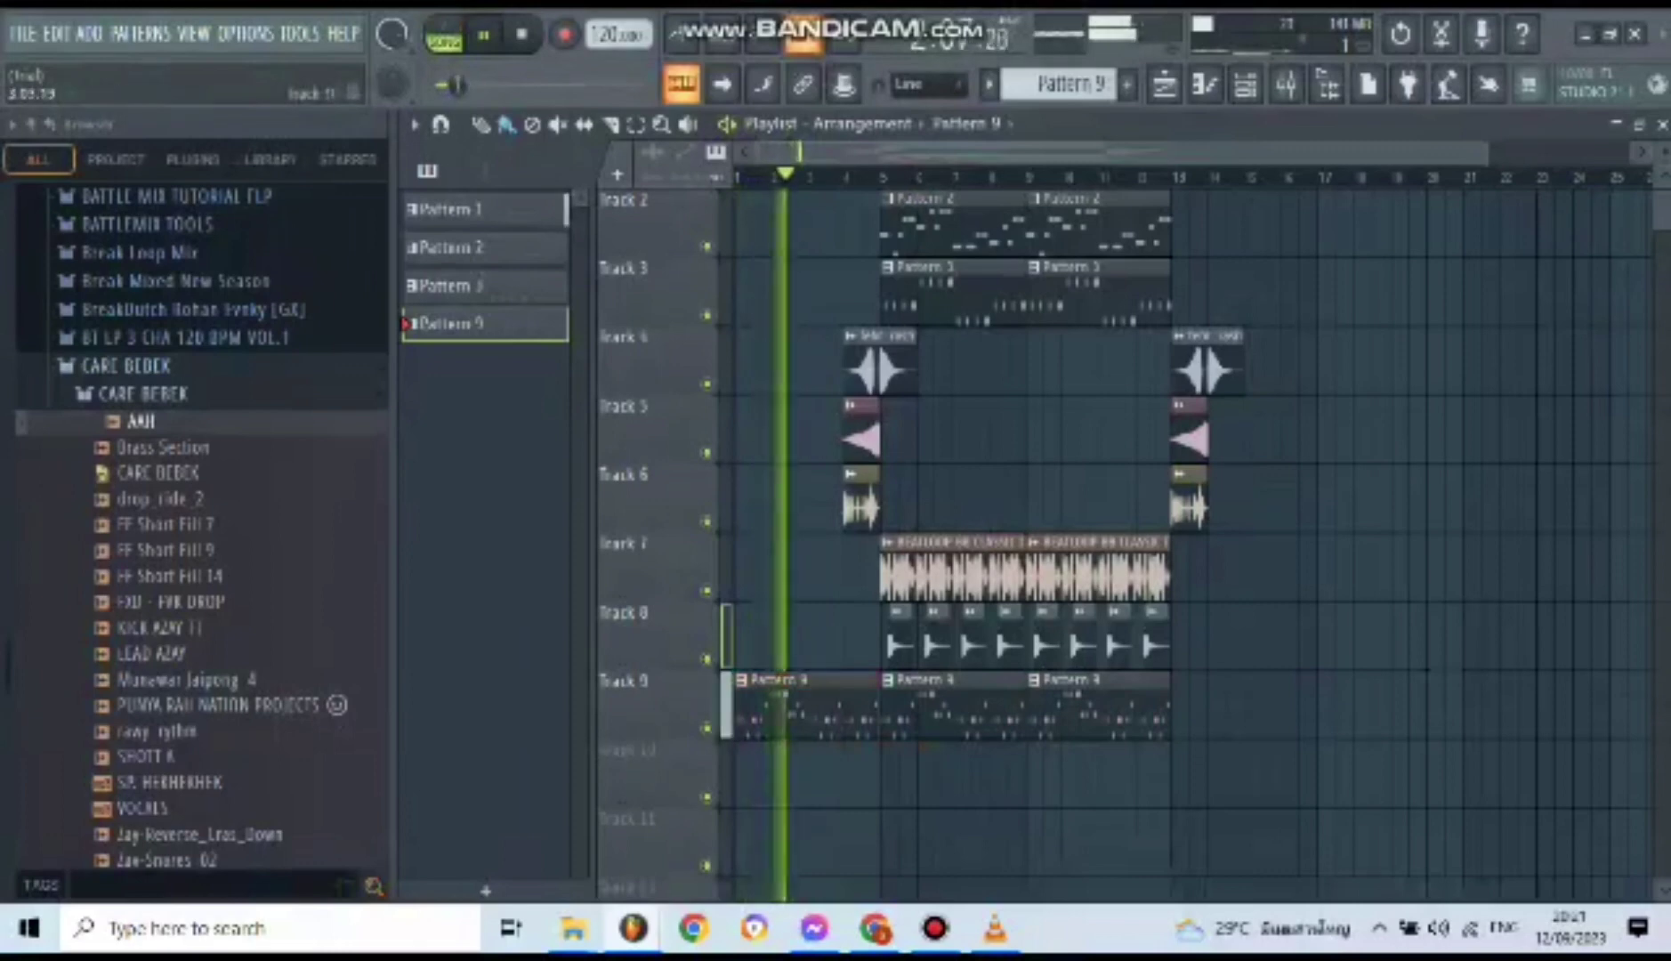
- Listen through the arrangement up to the closing transition clips, checking all tracks, and stop playback
{"action": "scroll", "coordinate": [873, 298], "scroll_direction": "up", "scroll_amount": 1}
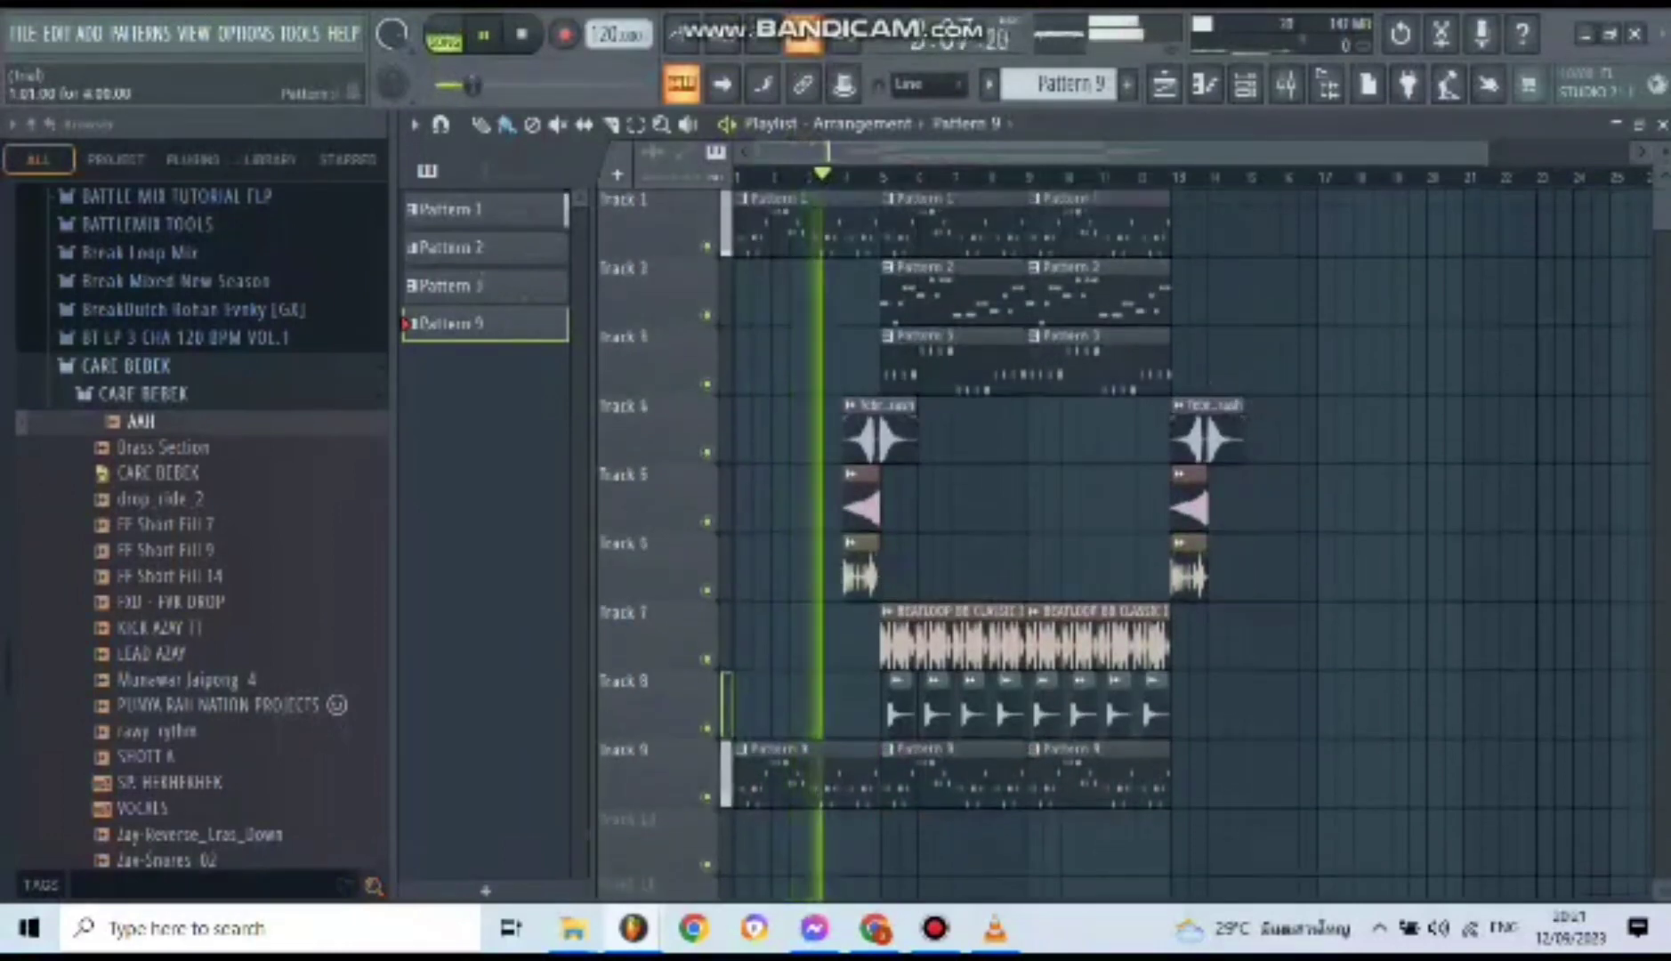
{"action": "scroll", "coordinate": [844, 400], "scroll_direction": "up", "scroll_amount": 3}
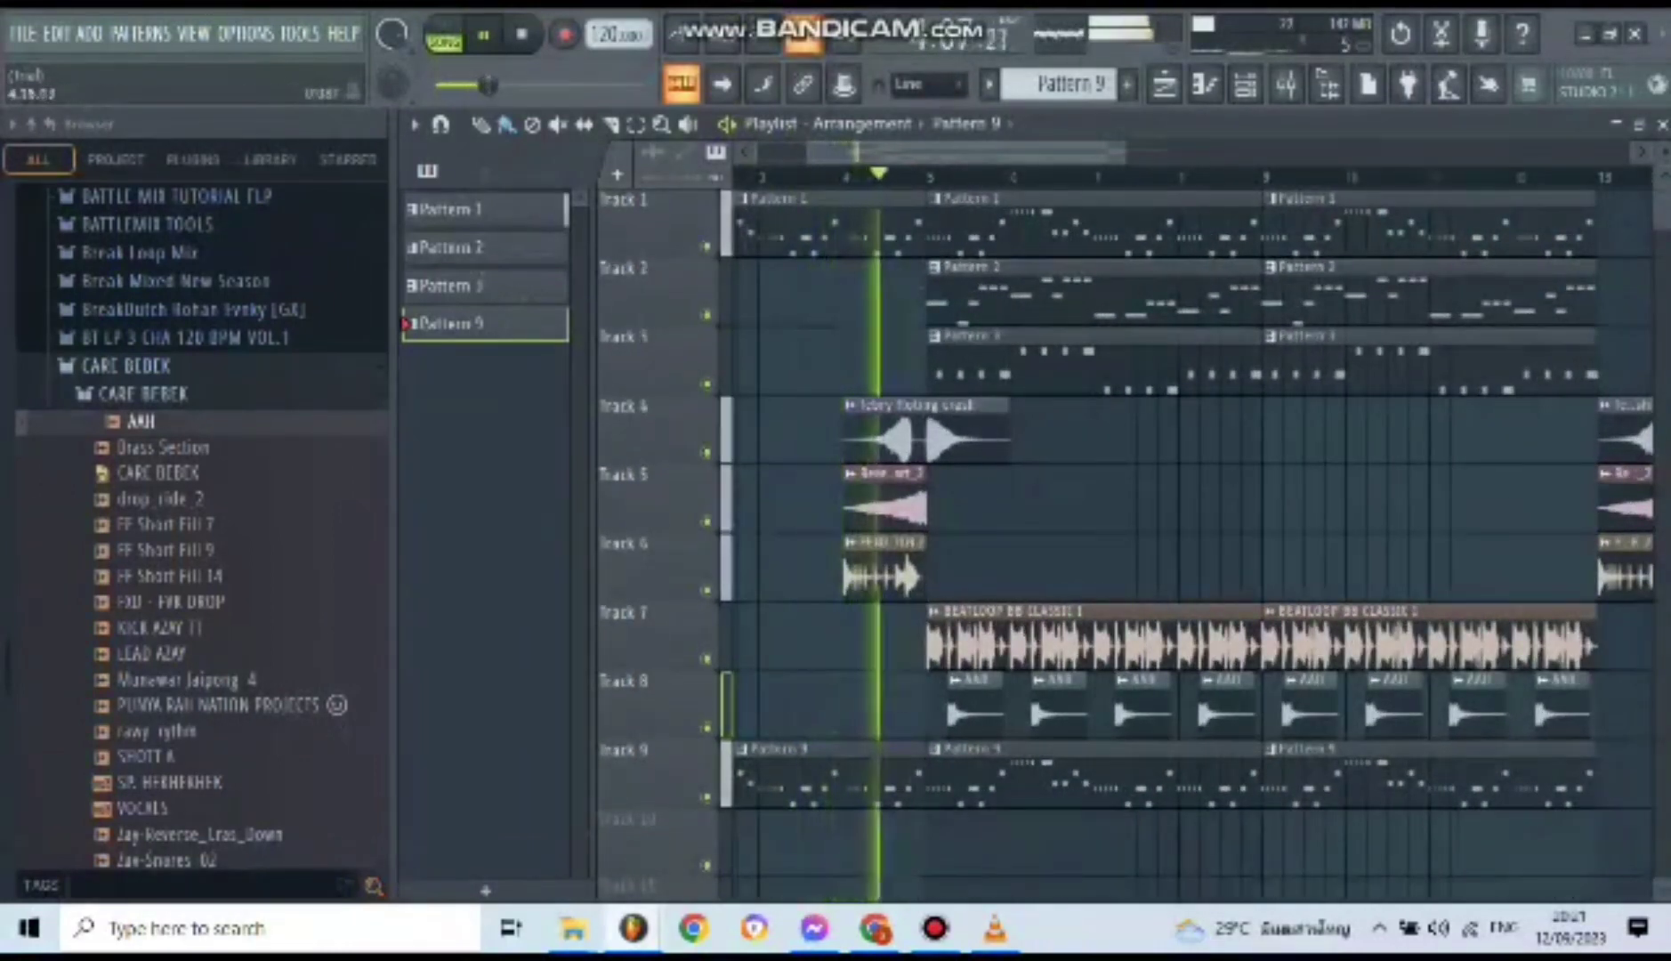
{"action": "scroll", "coordinate": [1192, 534], "scroll_direction": "down", "scroll_amount": 2, "text": "ctrl"}
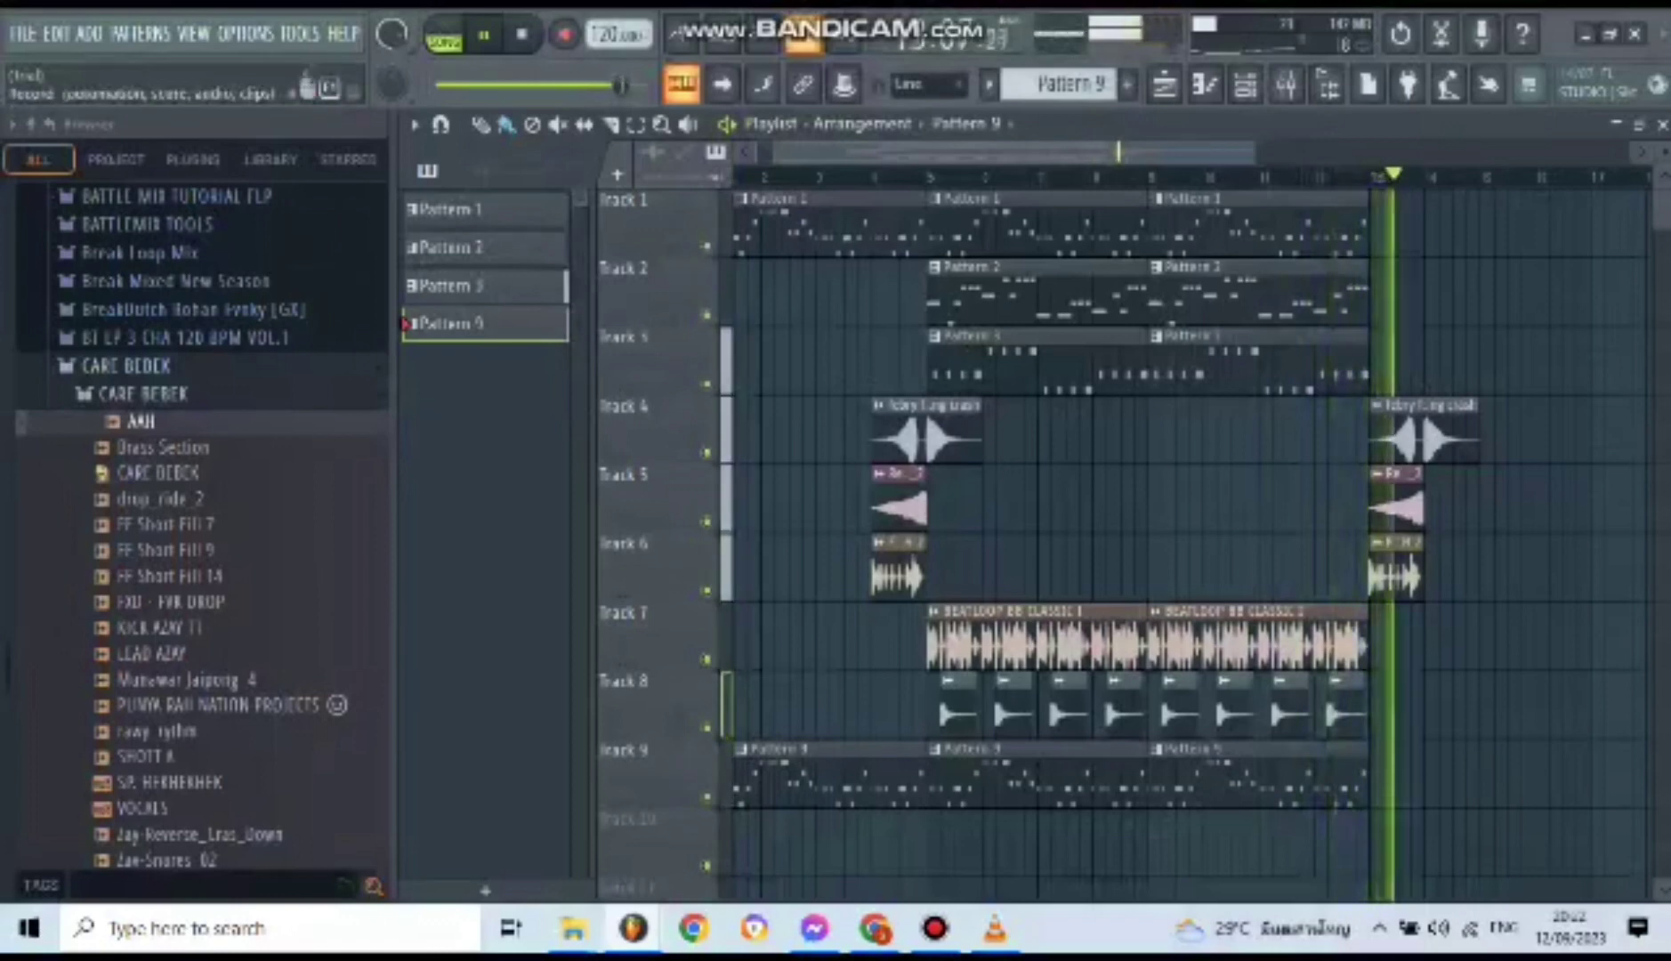
{"action": "key", "text": "space"}
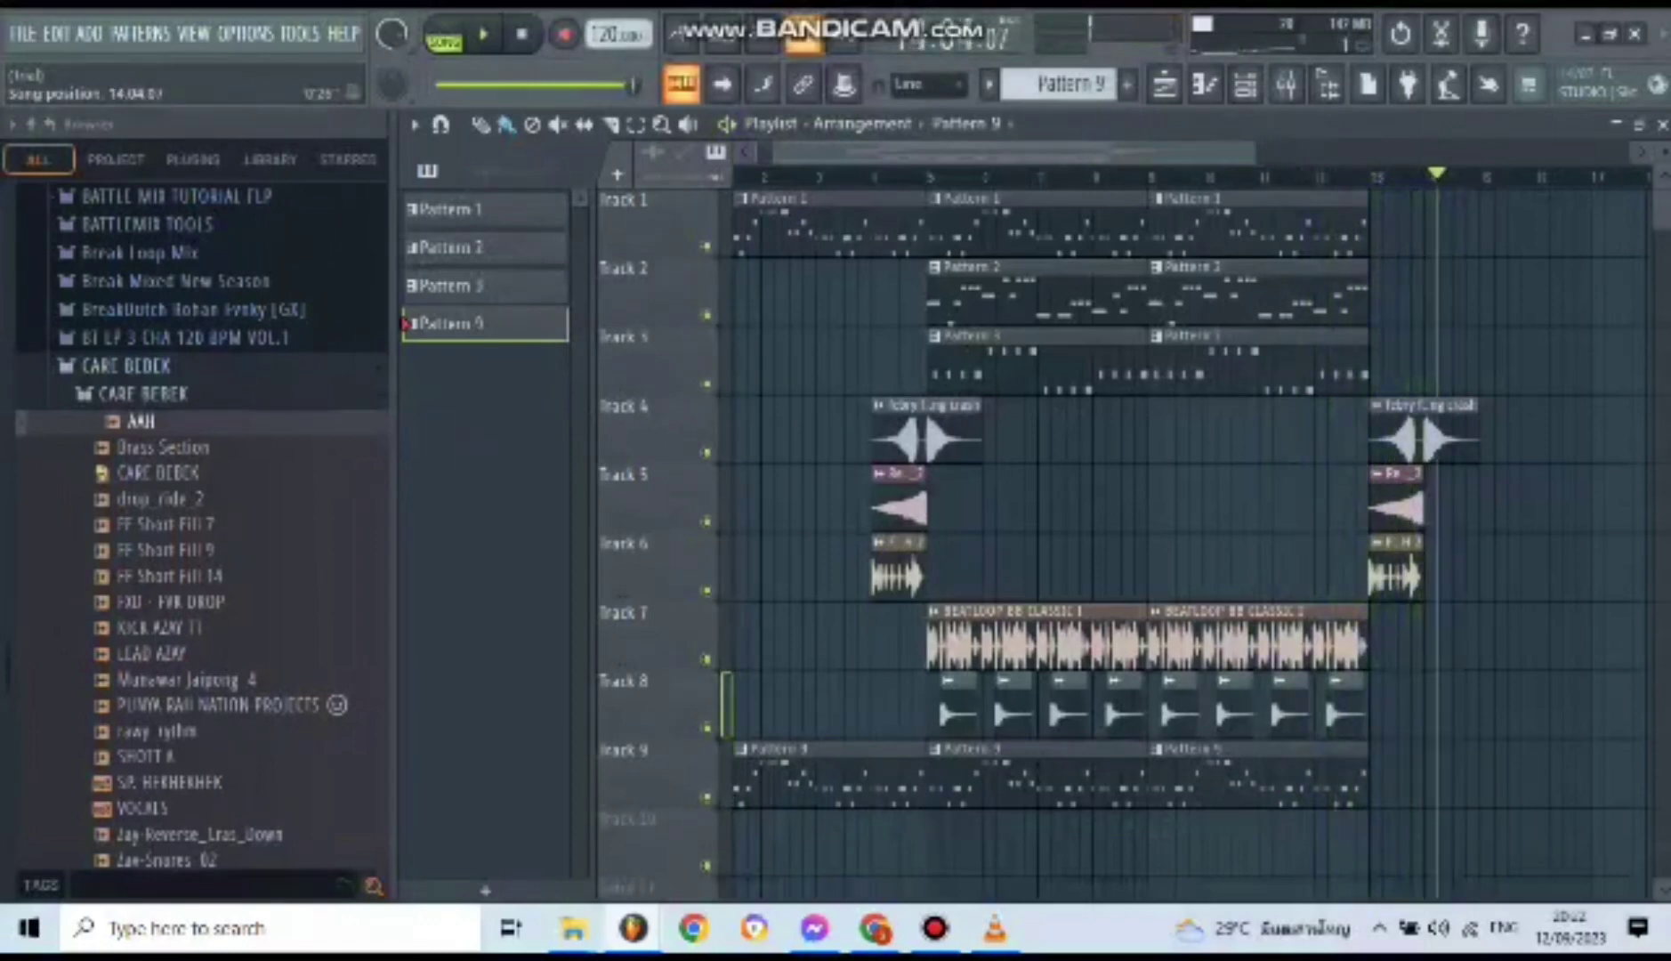
{"action": "key", "text": "space"}
{"action": "scroll", "coordinate": [827, 543], "scroll_direction": "down", "scroll_amount": 4}
{"action": "scroll", "coordinate": [828, 543], "scroll_direction": "up", "scroll_amount": 4}
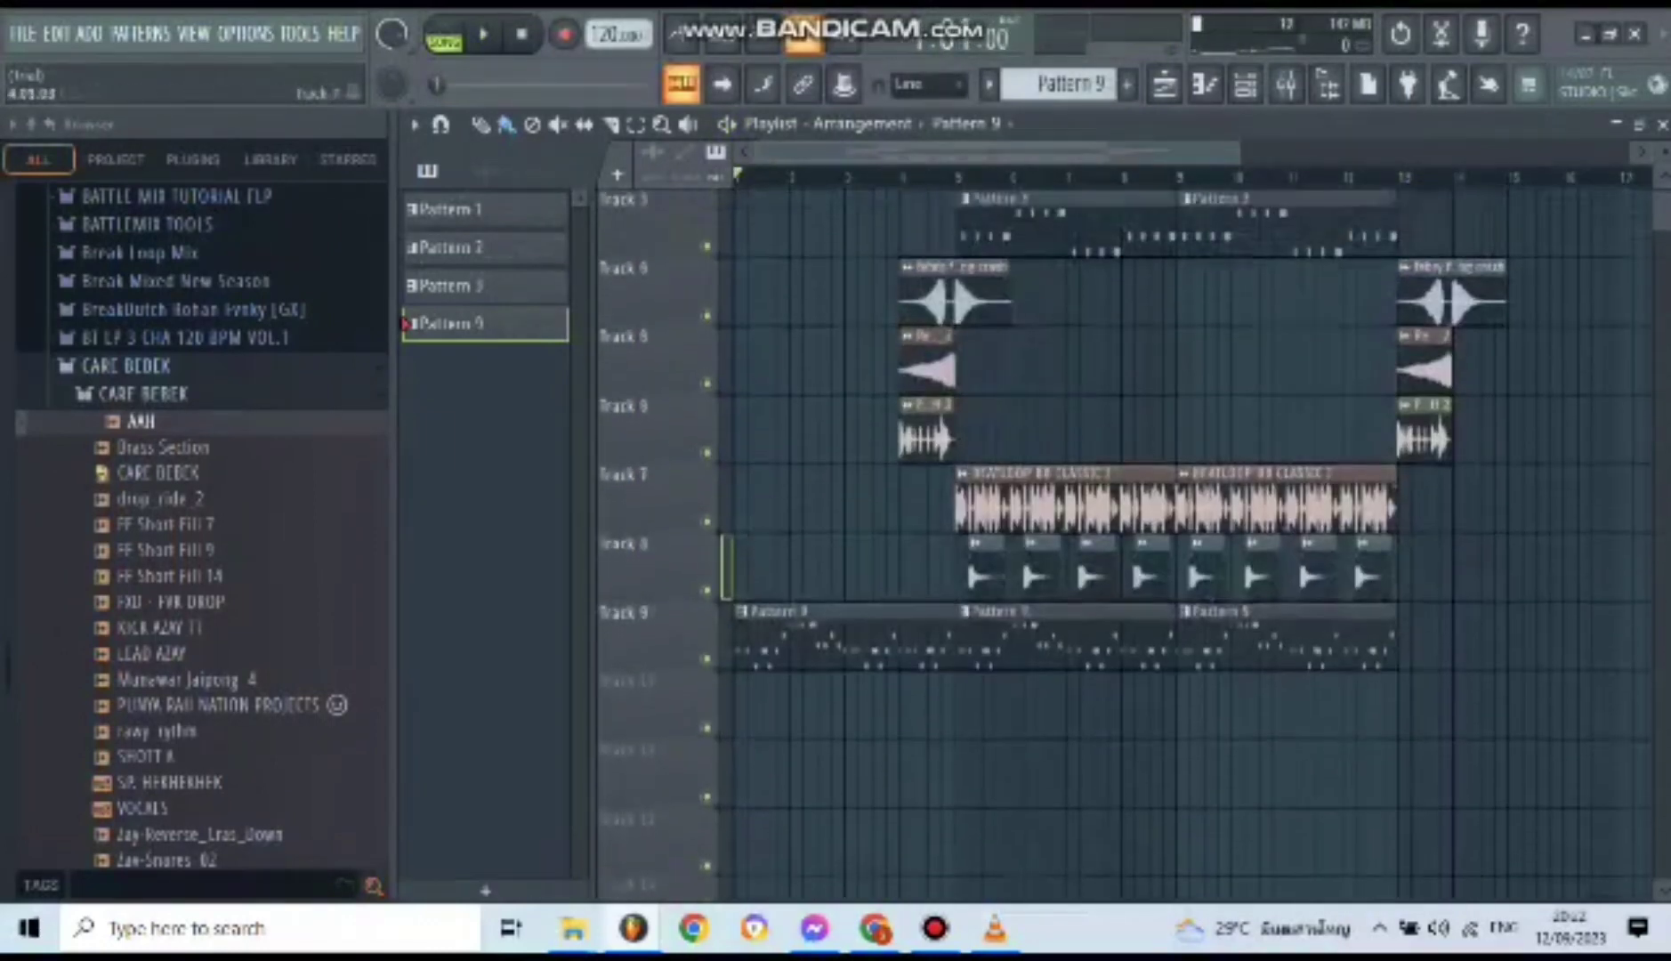
{"action": "scroll", "coordinate": [792, 659], "scroll_direction": "down", "scroll_amount": 2}
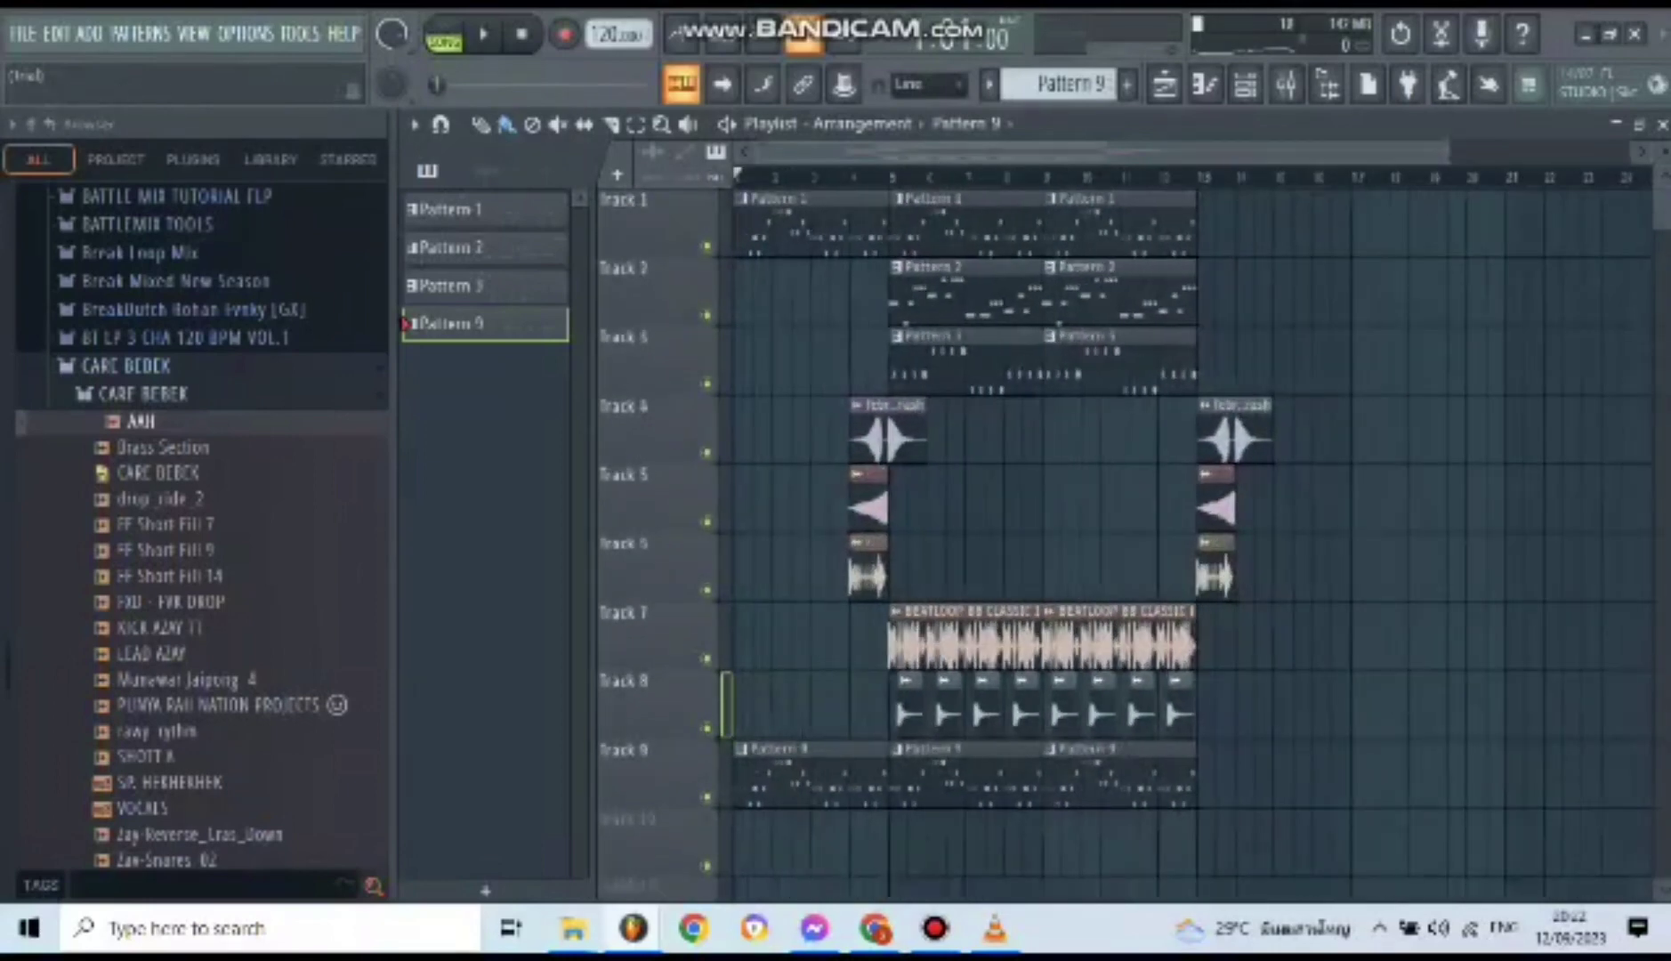
- Audition the samples in the CARE BEBEK folder through LEAD AZAY and go back to FXD - FVK DROP
{"action": "left_click", "coordinate": [158, 474]}
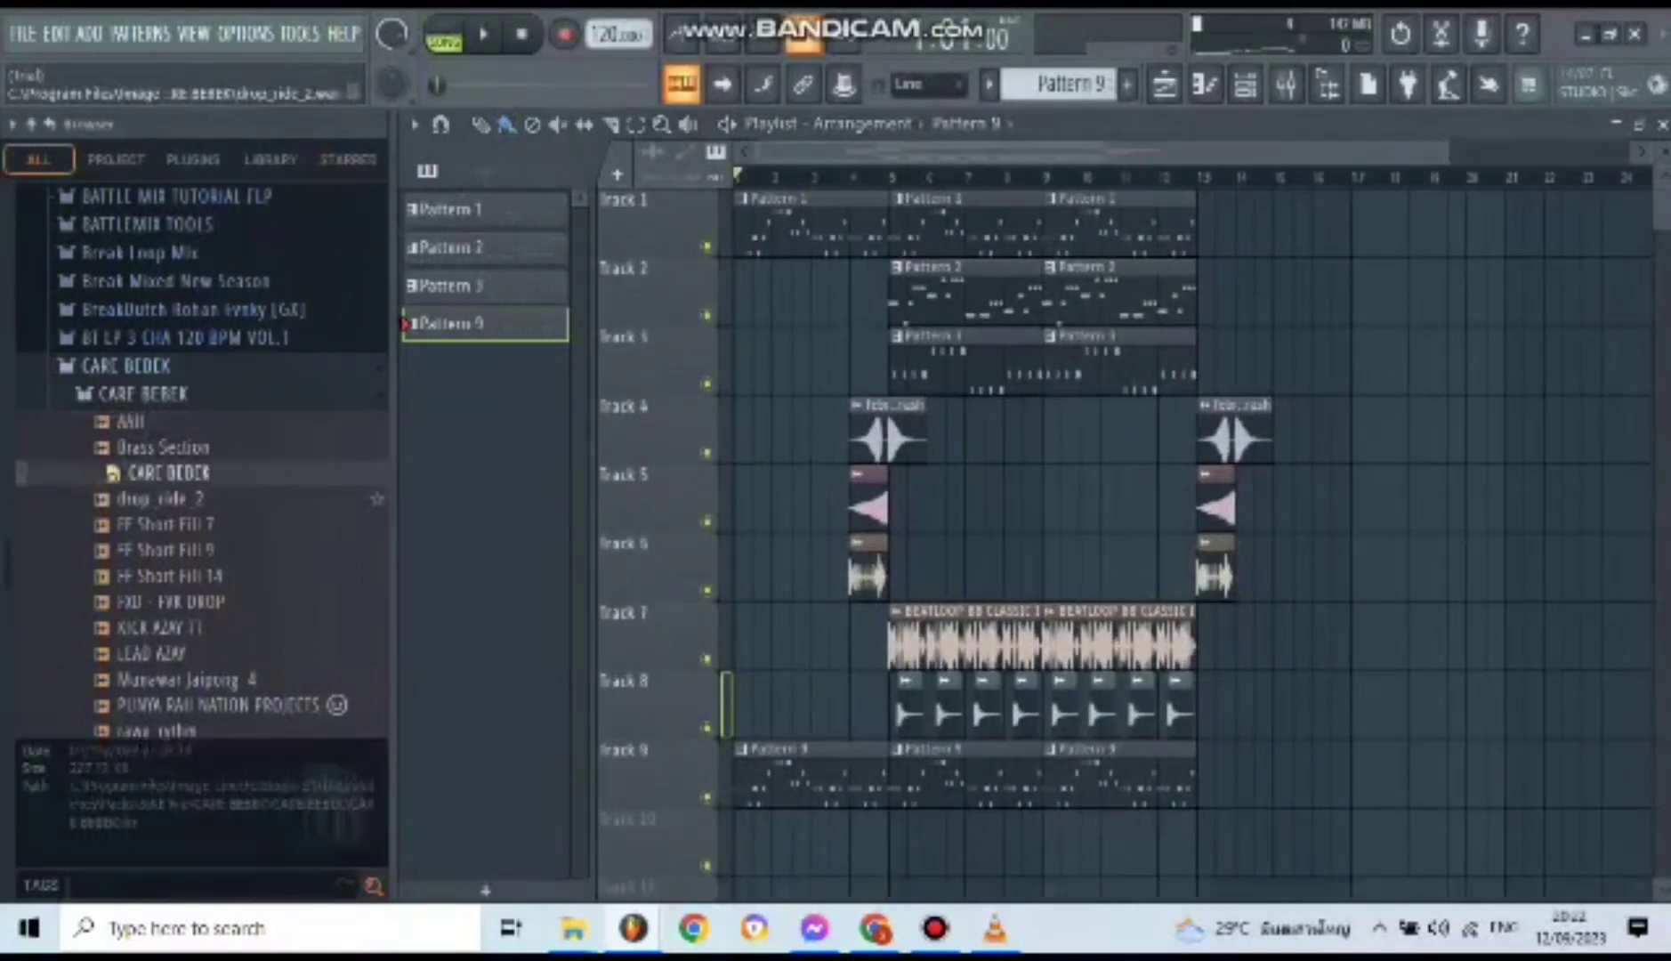
{"action": "left_click", "coordinate": [160, 499]}
{"action": "left_click", "coordinate": [125, 366]}
{"action": "key", "text": "Right"}
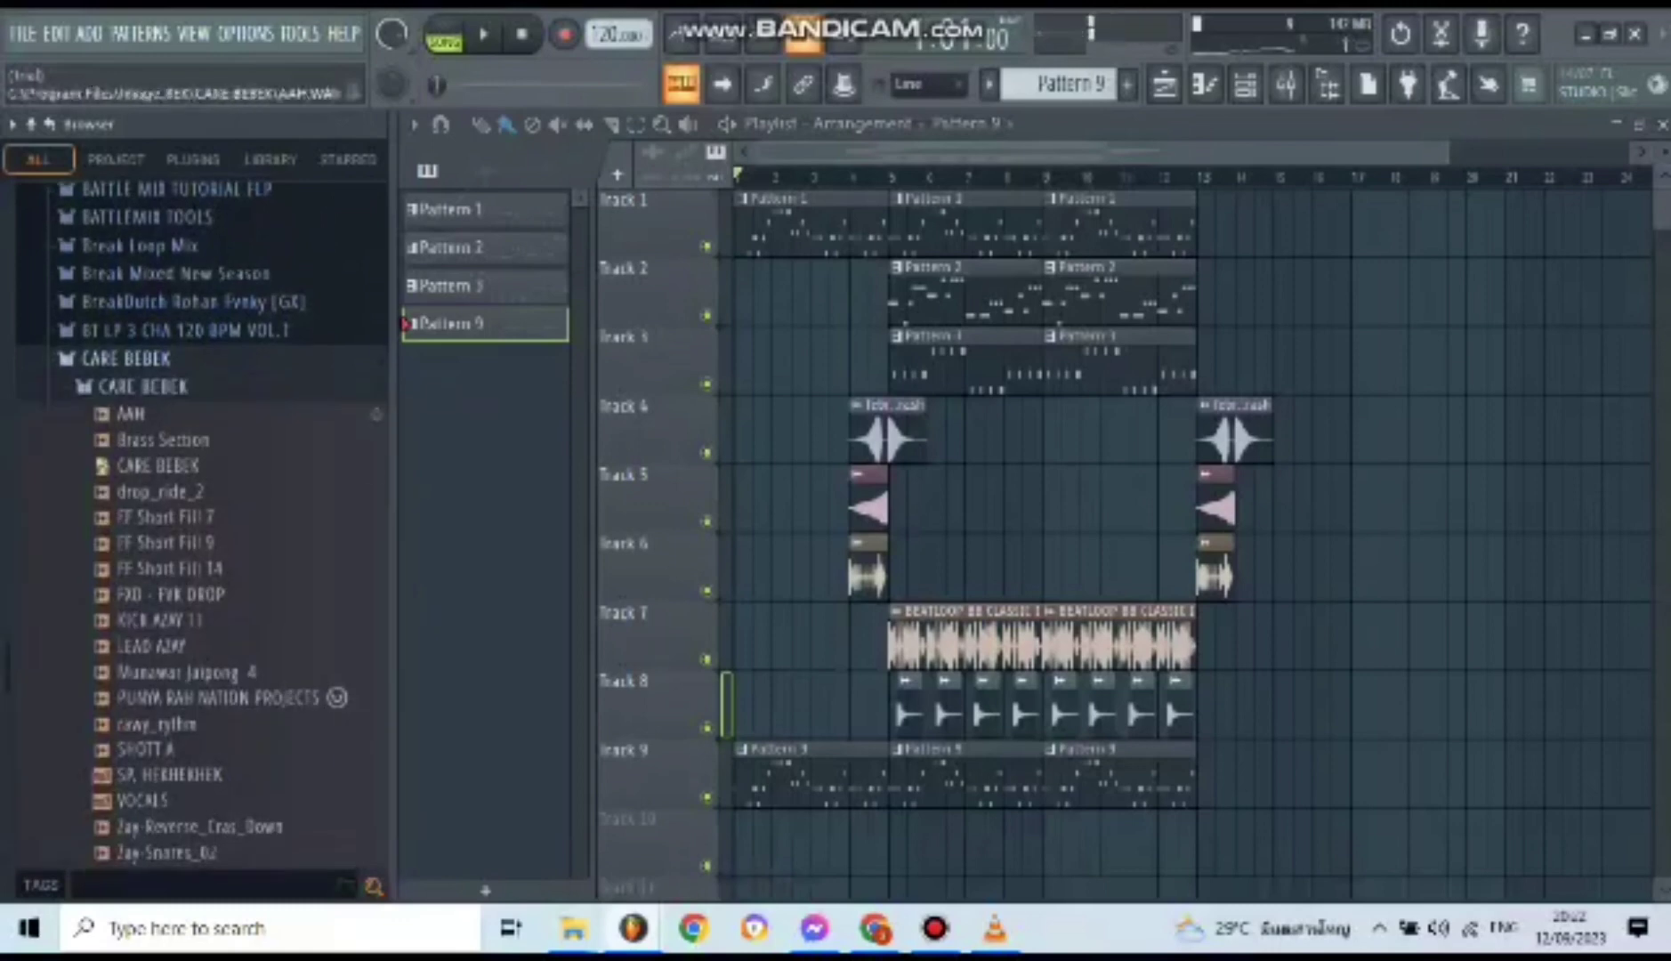
{"action": "key", "text": "Down"}
{"action": "key", "text": "Down"}
{"action": "key", "text": "Down"}
{"action": "key", "text": "Down"}
{"action": "key", "text": "Down"}
{"action": "key", "text": "Down"}
{"action": "key", "text": "Down"}
{"action": "key", "text": "Down"}
{"action": "key", "text": "Down"}
{"action": "key", "text": "Down"}
{"action": "left_click", "coordinate": [169, 647]}
{"action": "scroll", "coordinate": [169, 647], "scroll_direction": "down", "scroll_amount": 4}
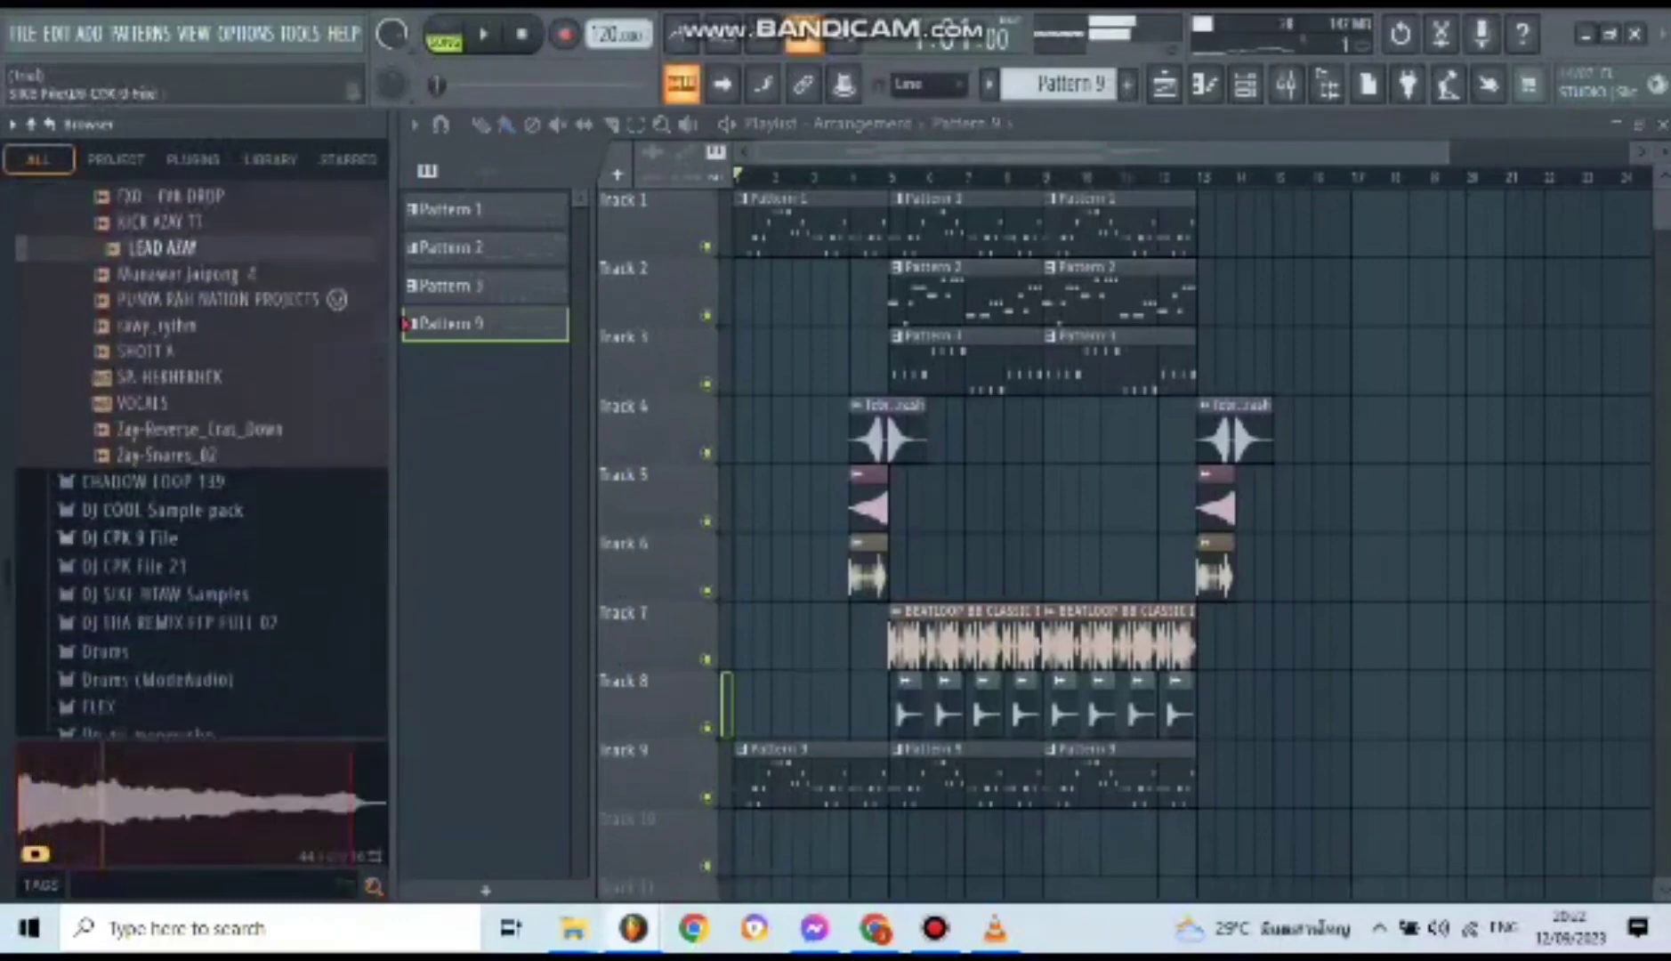
{"action": "left_click", "coordinate": [169, 210]}
{"action": "scroll", "coordinate": [169, 365], "scroll_direction": "up", "scroll_amount": 2}
{"action": "key", "text": "Up"}
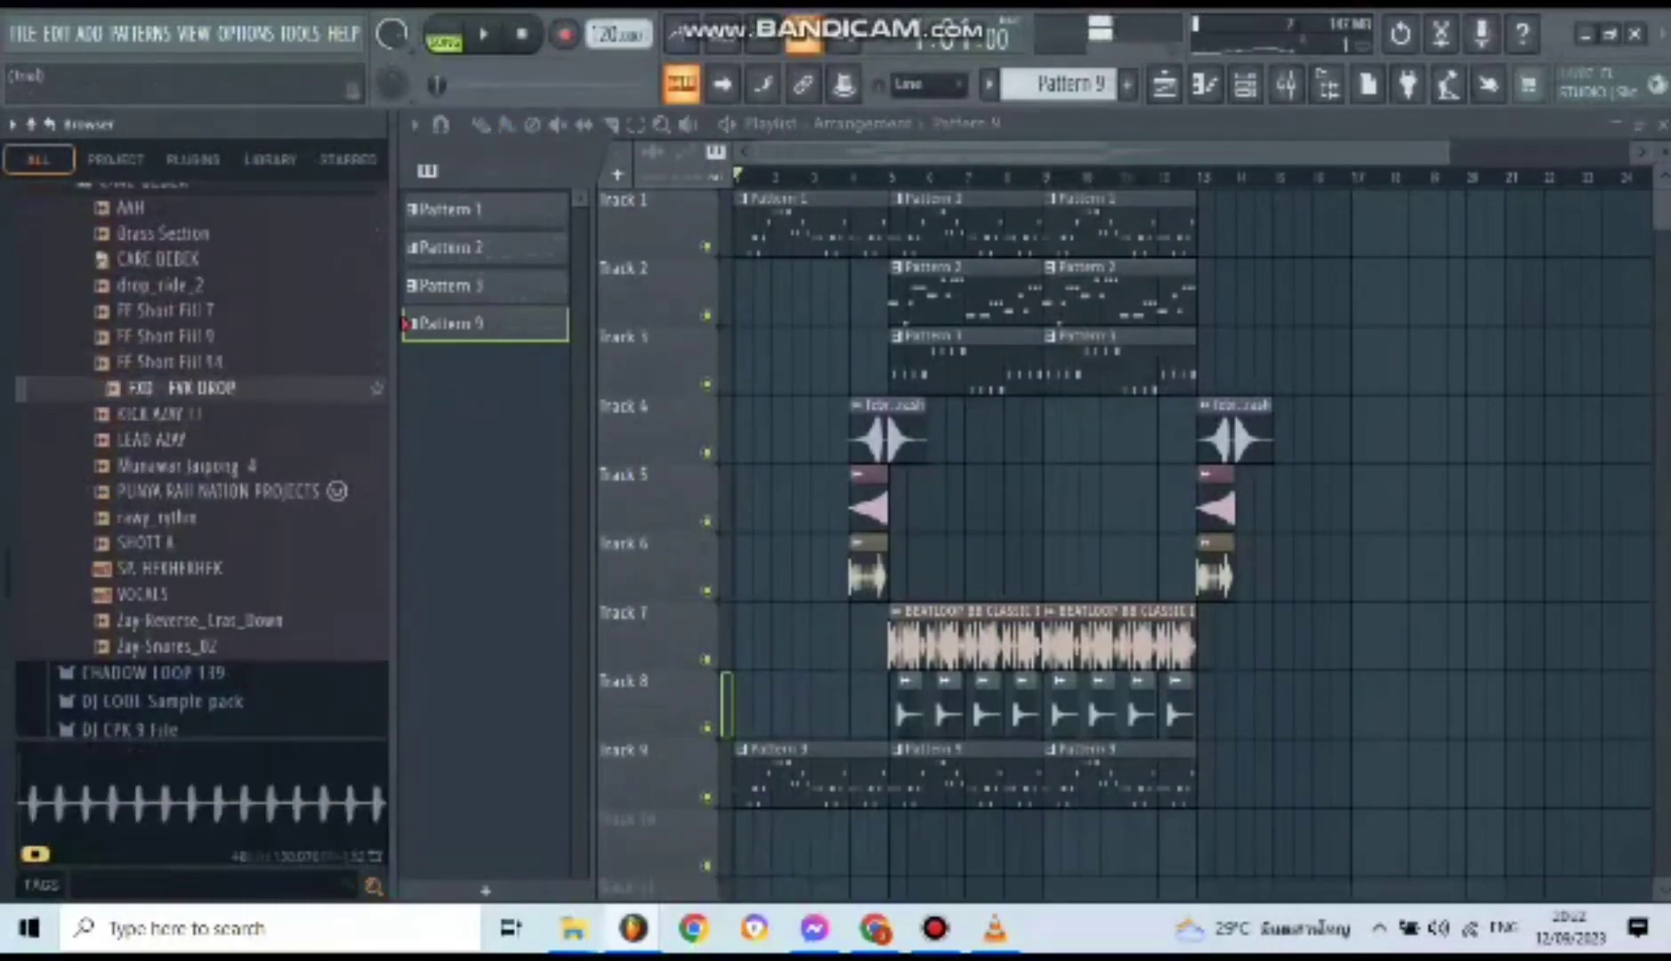
- Place the FXD - FVK DROP sample on Track 10 at bar 5, play it and try extending the clip to 8 bars
{"action": "scroll", "coordinate": [1176, 501], "scroll_direction": "down", "scroll_amount": 2}
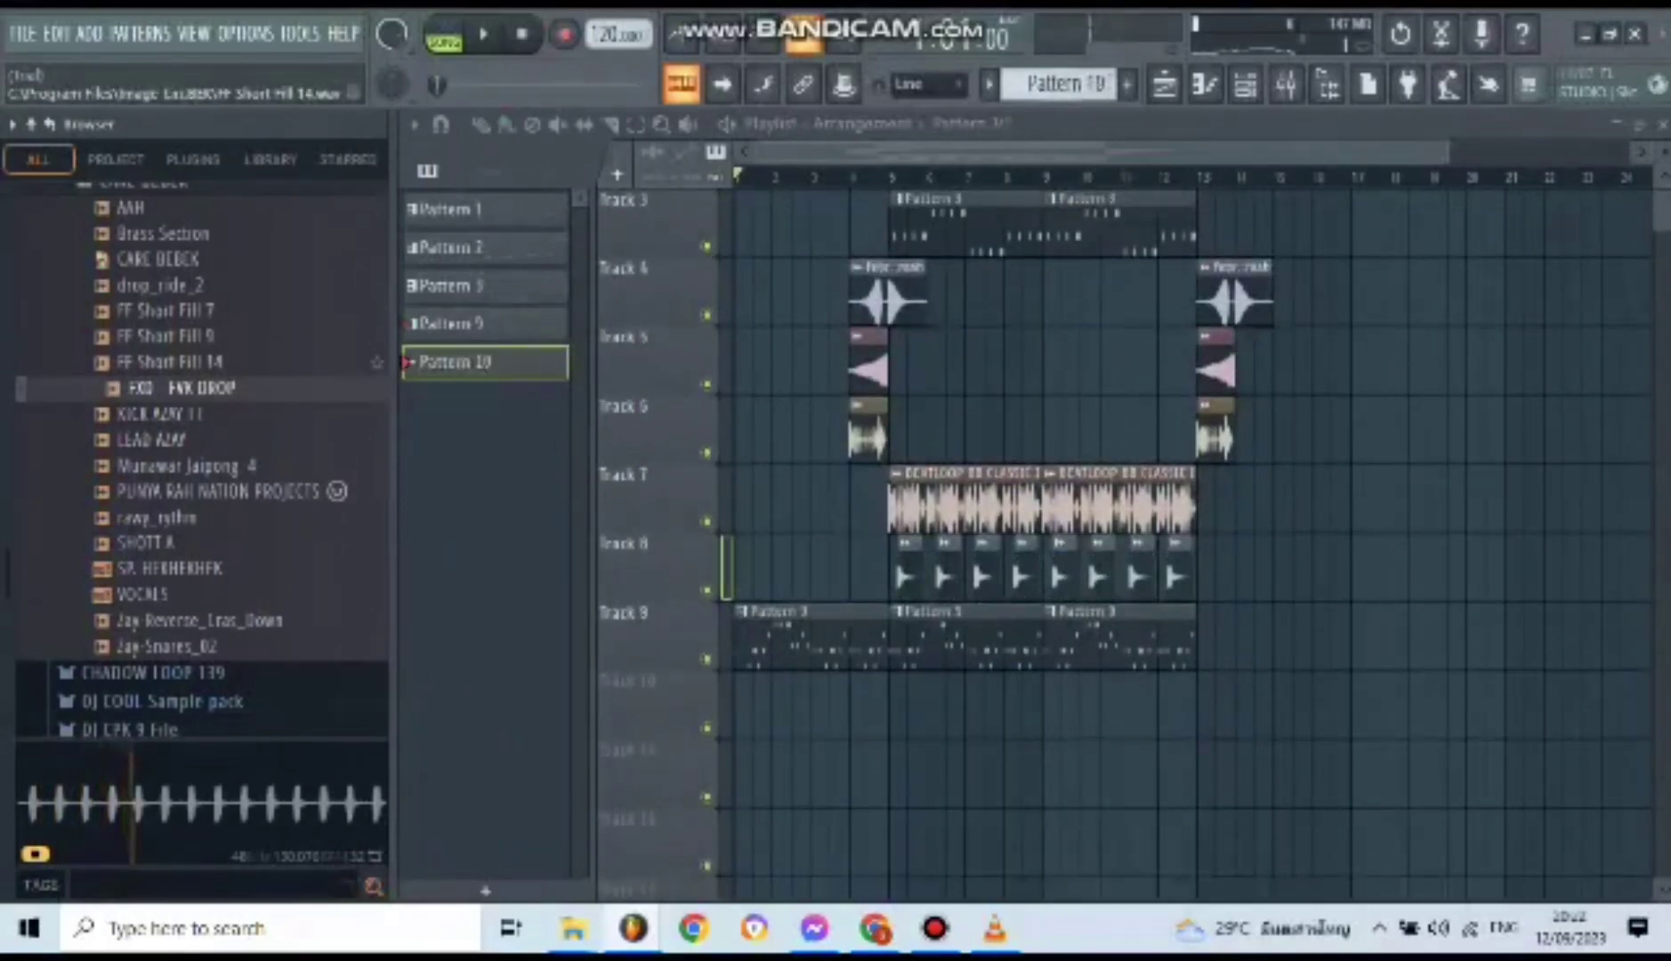
{"action": "left_click_drag", "start_coordinate": [641, 542], "coordinate": [889, 703]}
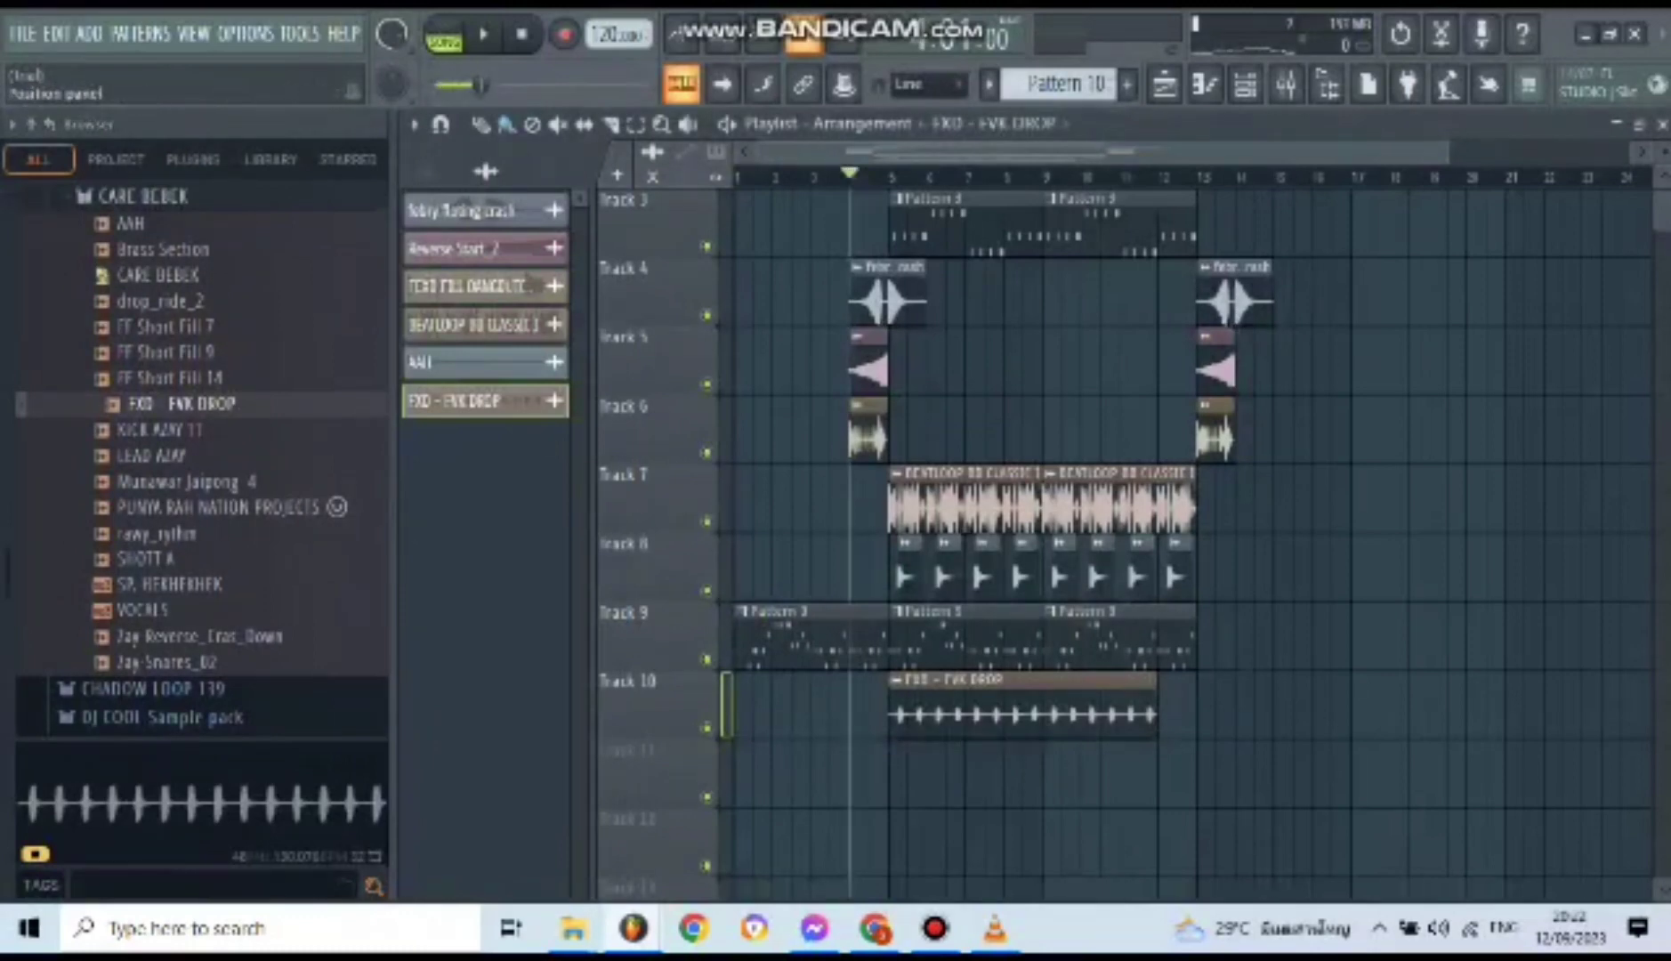
{"action": "key", "text": "space"}
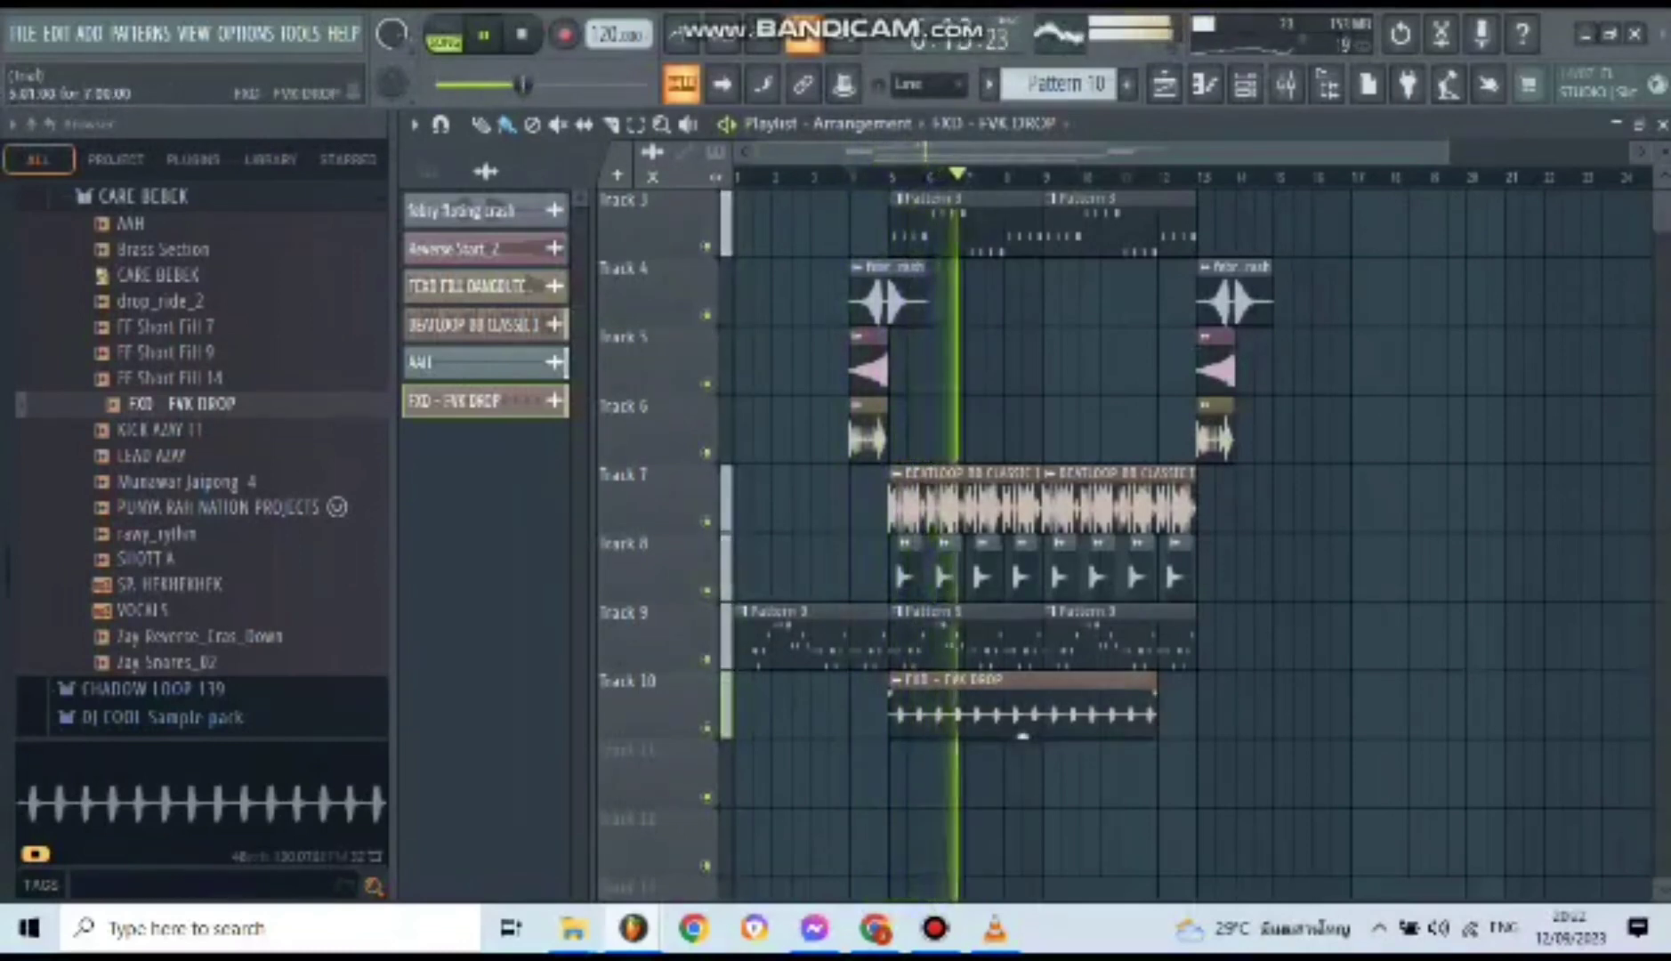
{"action": "left_click_drag", "start_coordinate": [1155, 712], "coordinate": [1194, 712]}
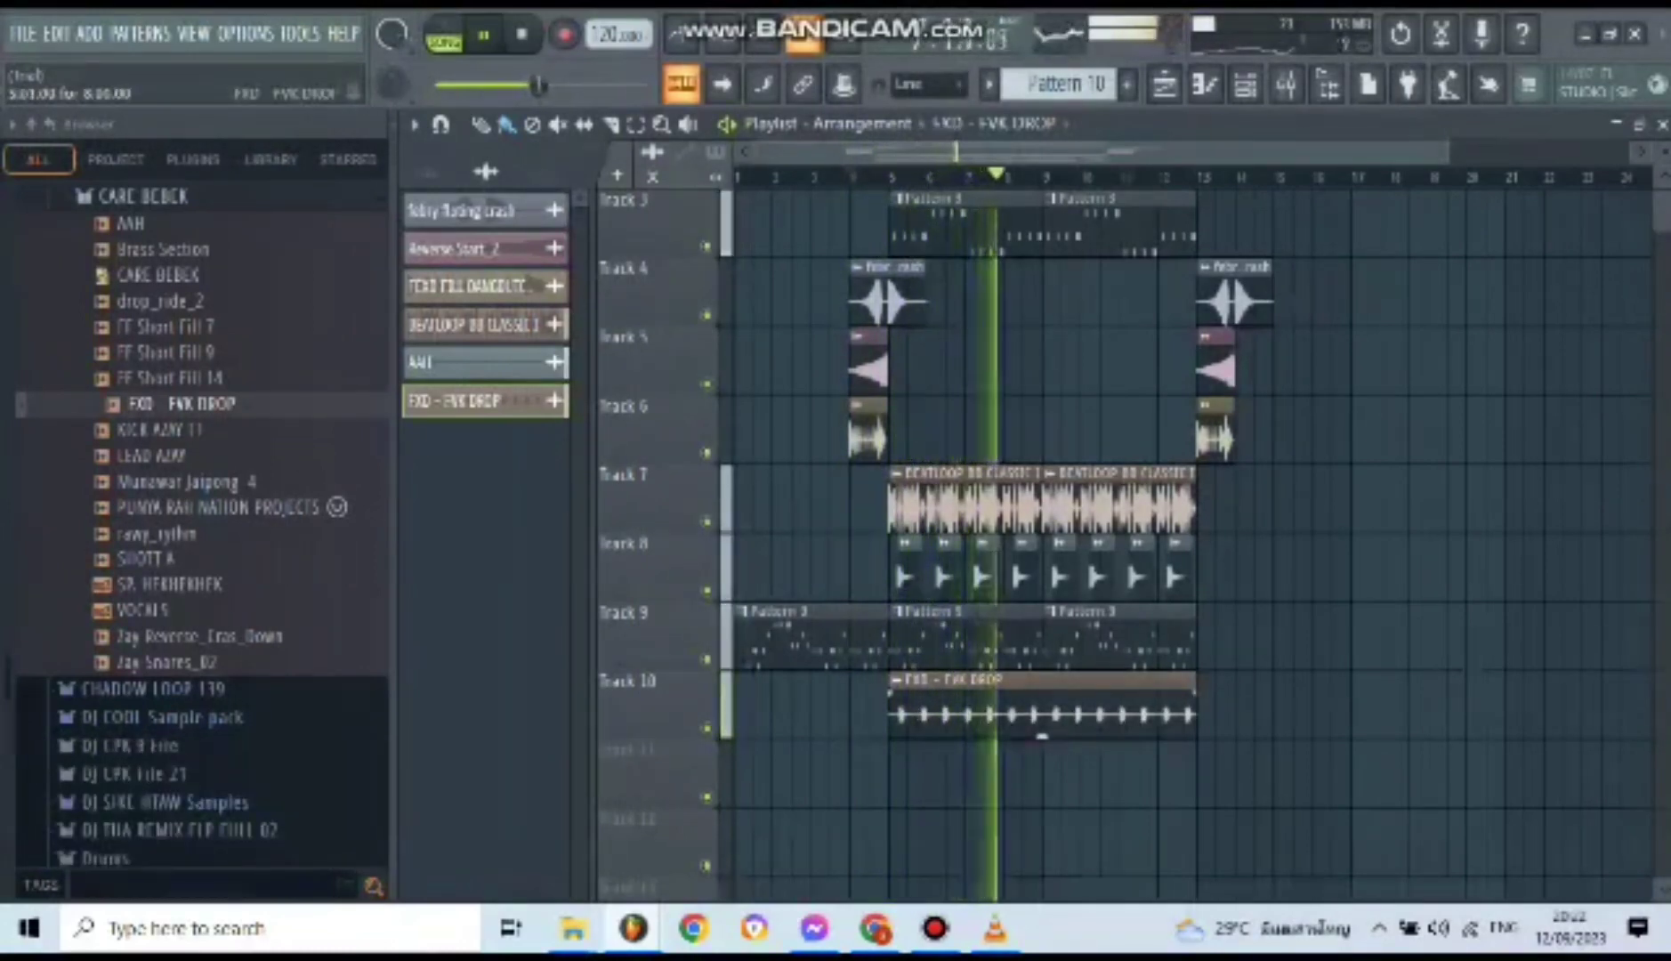
{"action": "left_click_drag", "start_coordinate": [1194, 712], "coordinate": [1156, 712]}
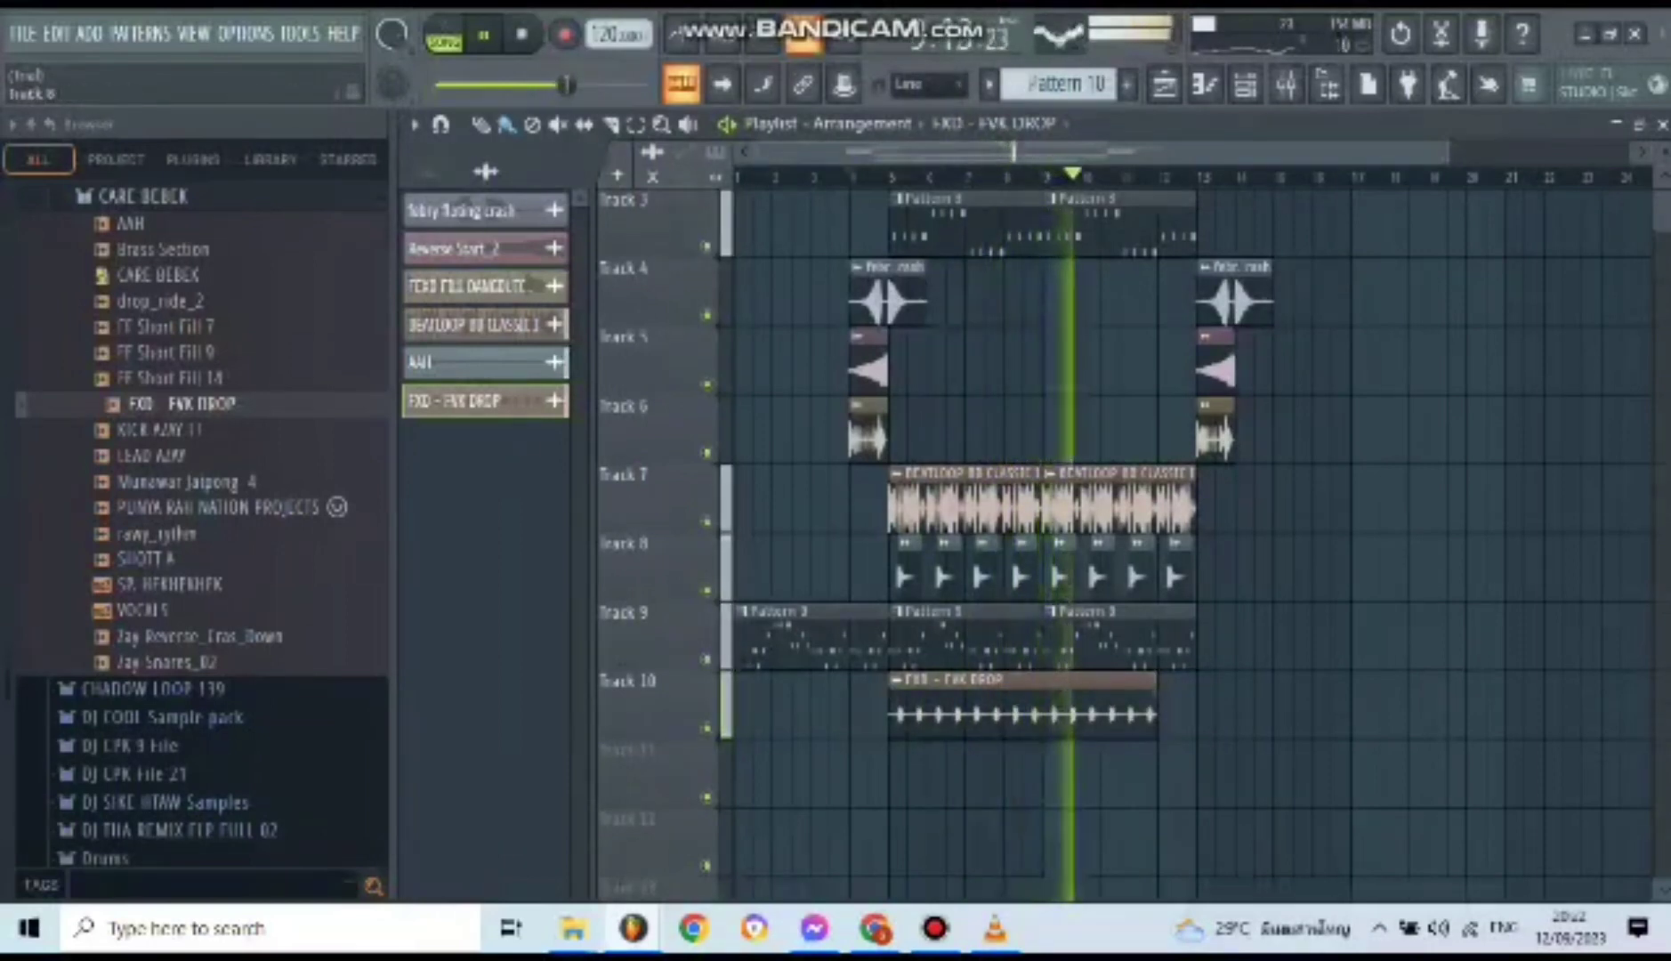
- Stop playback and delete the FXD - FVK DROP audio clip from the project
{"action": "left_click", "coordinate": [483, 35]}
{"action": "right_click", "coordinate": [480, 401]}
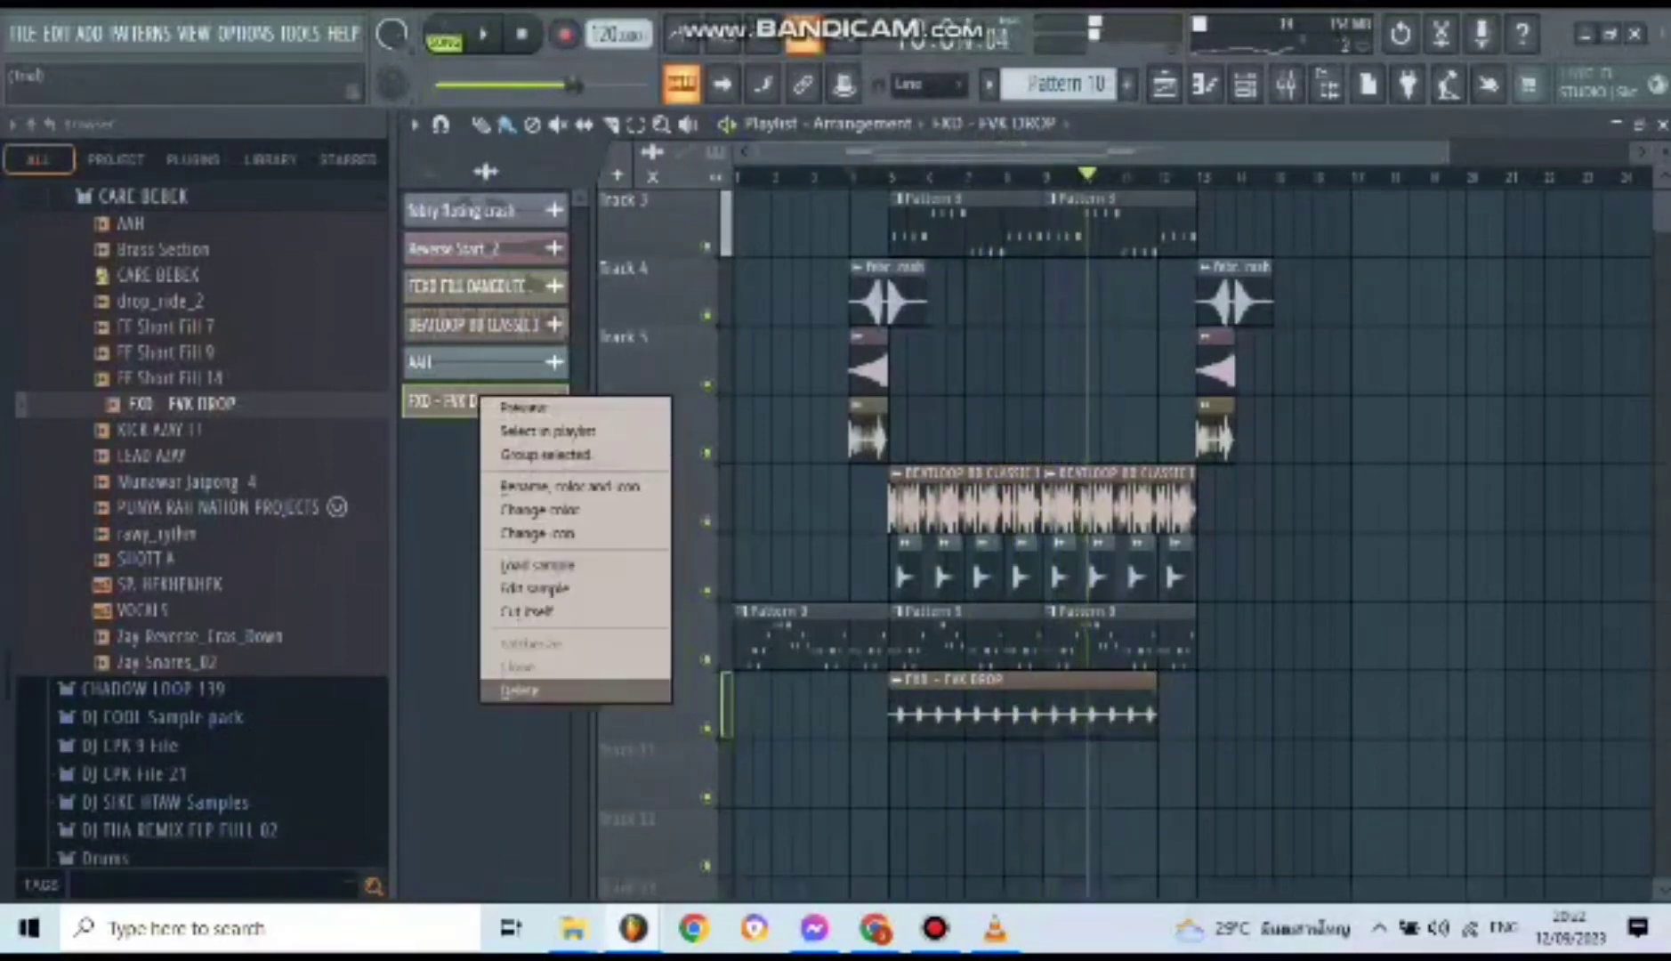
{"action": "left_click", "coordinate": [520, 691]}
{"action": "key", "text": "Return"}
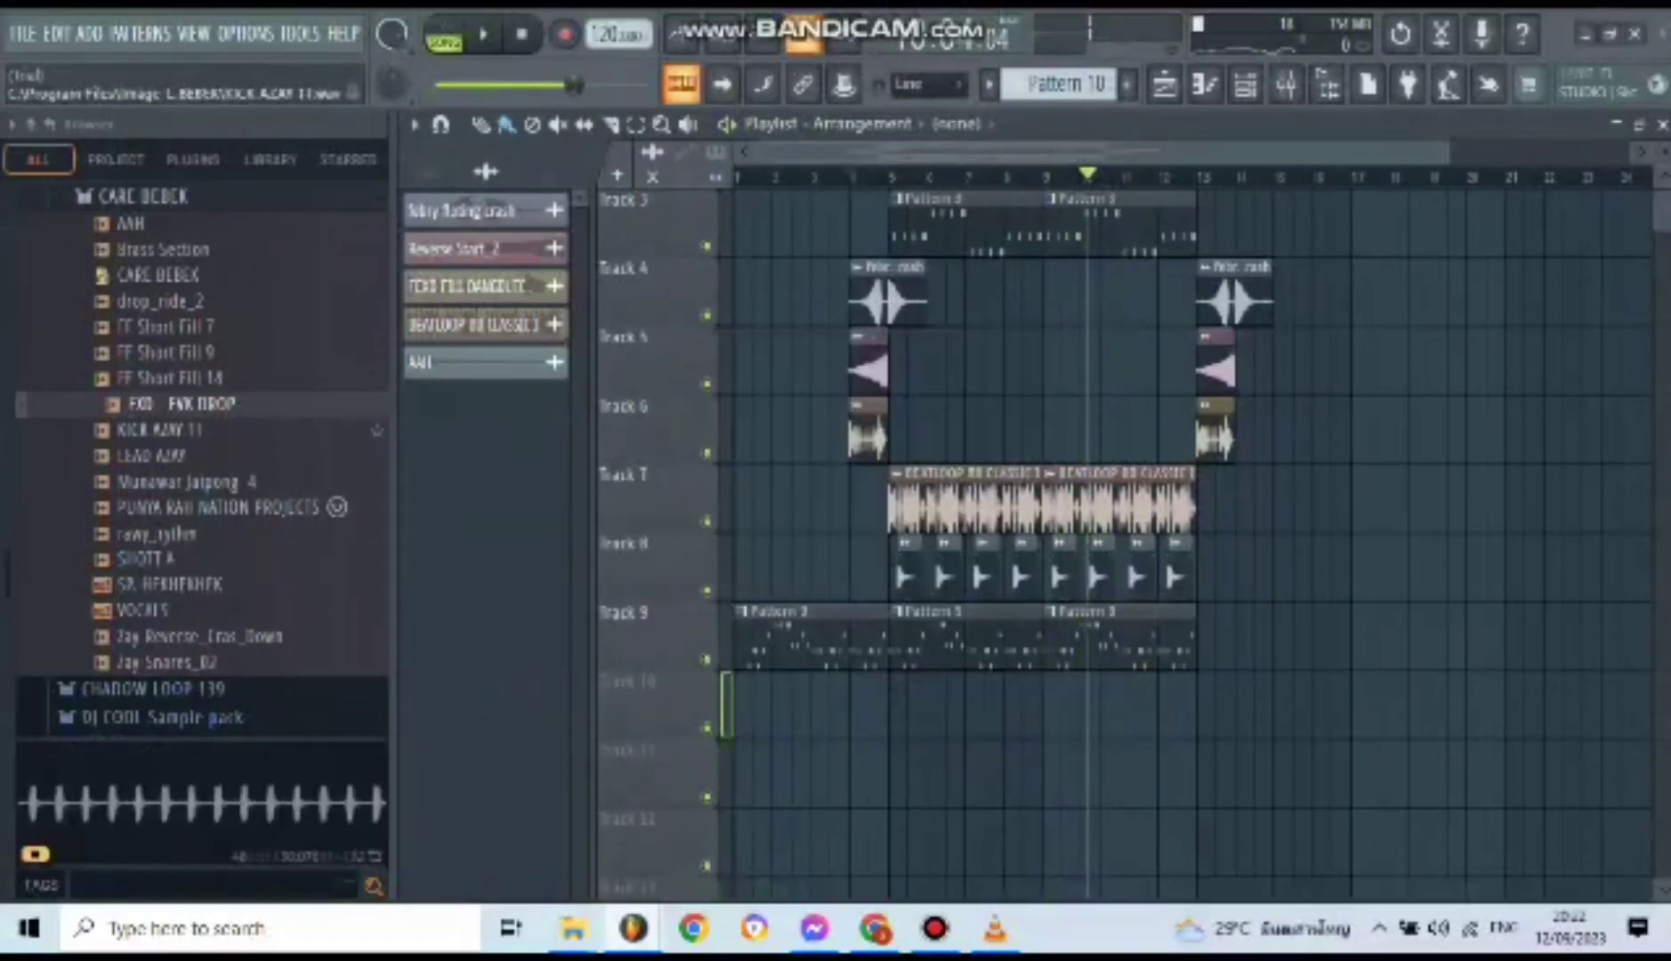
- Audition the CARE BEBEK samples after FXD - FVK DROP and select SP. HEKHEKHEK
{"action": "key", "text": "Down"}
{"action": "key", "text": "Down"}
{"action": "key", "text": "Down"}
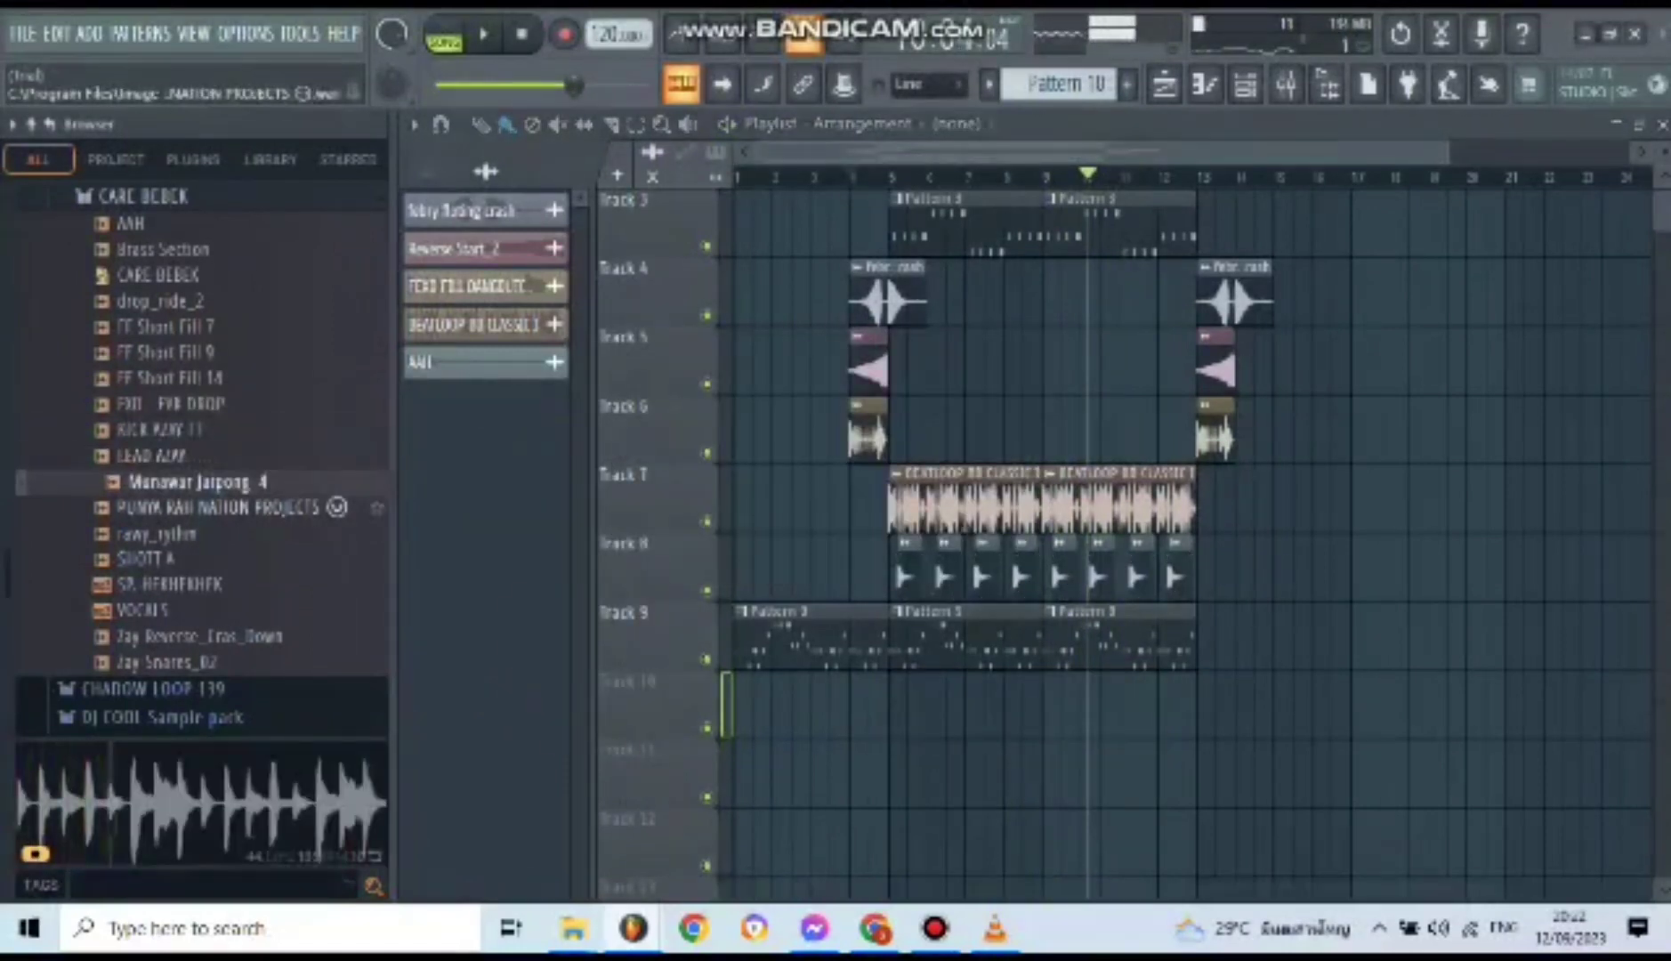
{"action": "key", "text": "Down"}
{"action": "key", "text": "Down"}
{"action": "key", "text": "Down"}
{"action": "key", "text": "Down"}
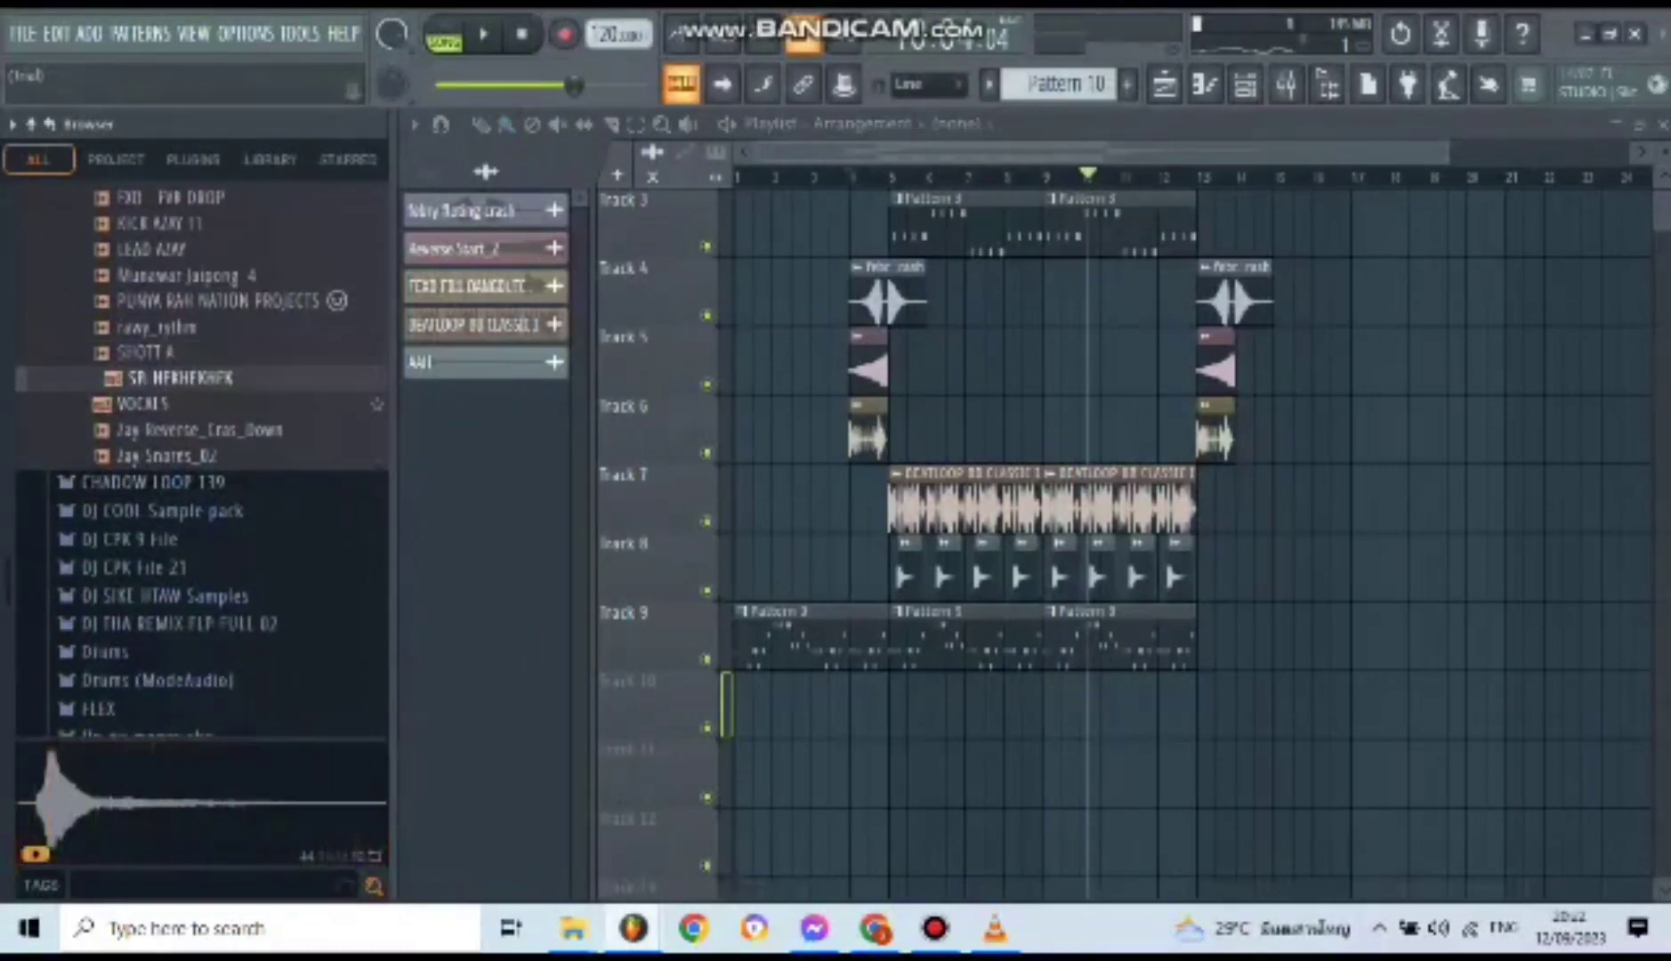
{"action": "key", "text": "Down"}
{"action": "key", "text": "Up"}
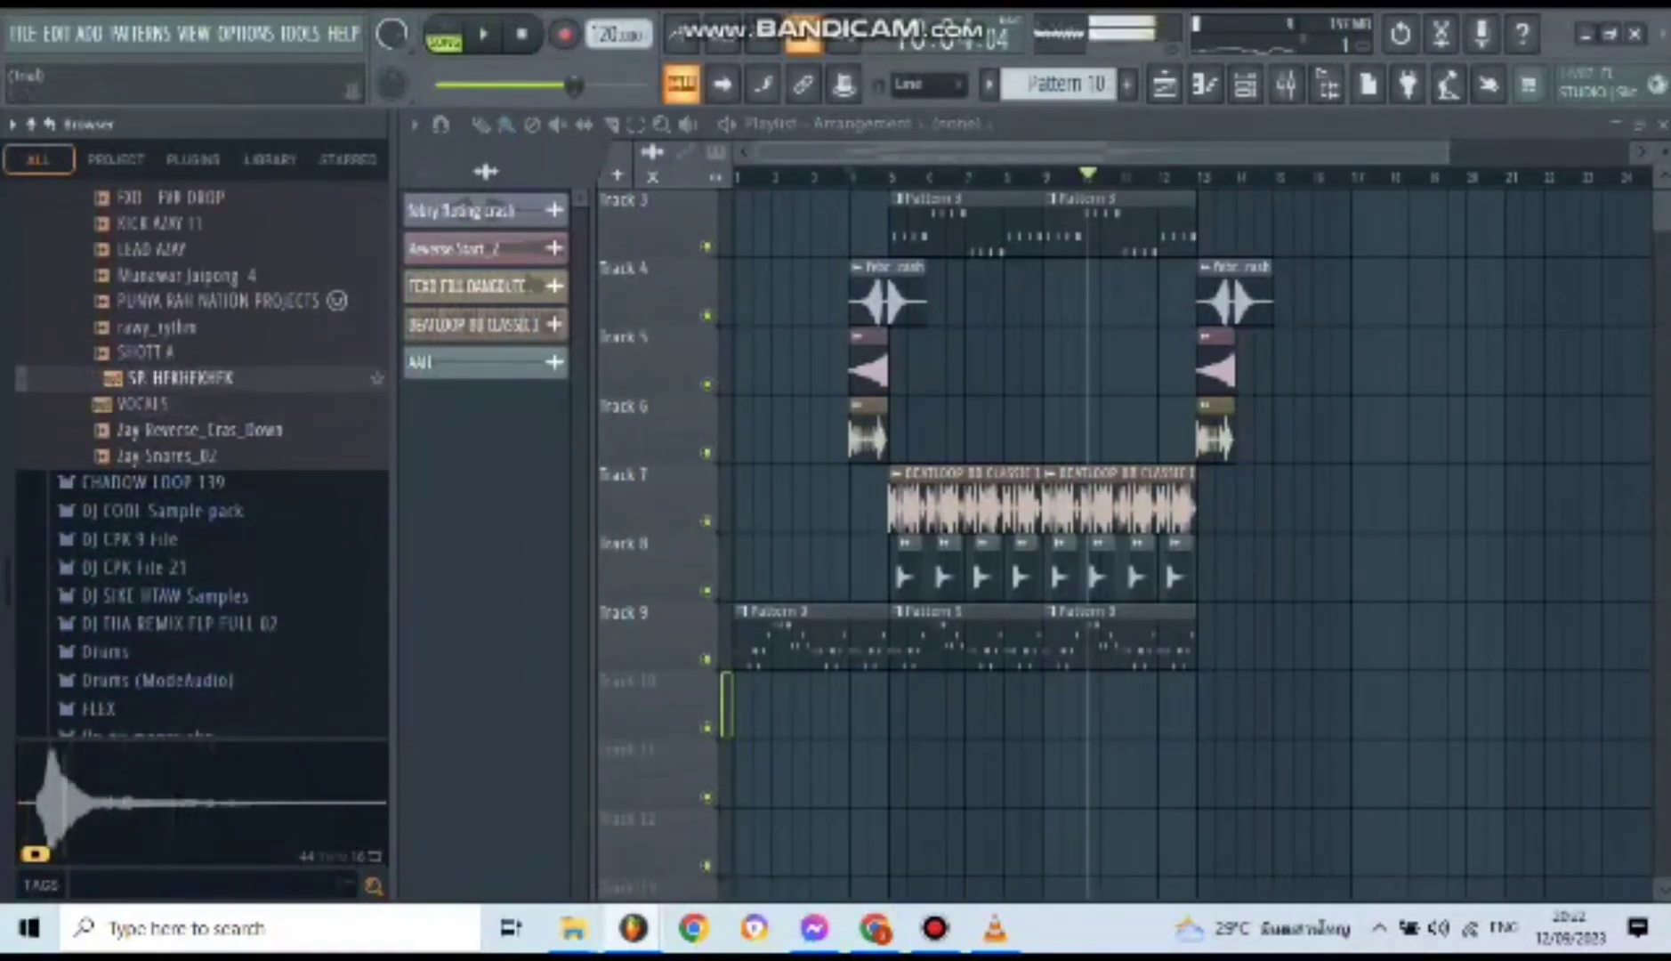
- Place the SP. HEKHEKHEK vocal sample on Track 10 at bar 5 of the playlist
{"action": "left_click_drag", "start_coordinate": [178, 377], "coordinate": [895, 708]}
{"action": "scroll", "coordinate": [895, 708], "scroll_direction": "up", "scroll_amount": 1}
{"action": "scroll", "coordinate": [898, 708], "scroll_direction": "up", "scroll_amount": 6}
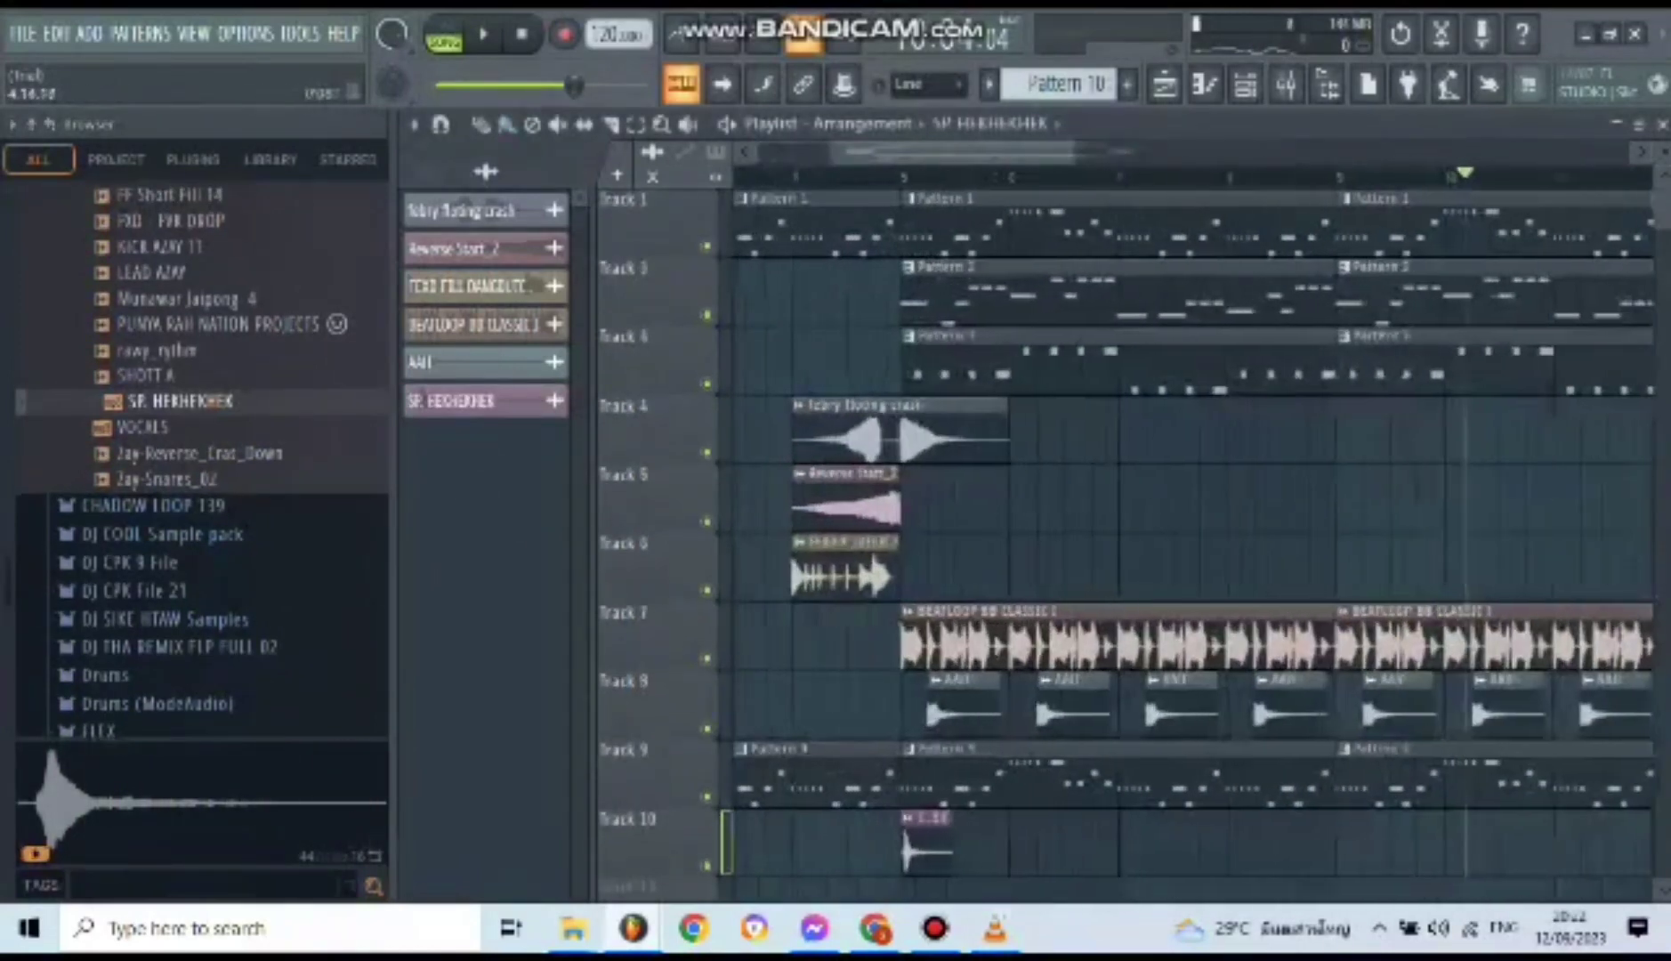
{"action": "scroll", "coordinate": [943, 658], "scroll_direction": "down", "scroll_amount": 5}
{"action": "scroll", "coordinate": [1192, 534], "scroll_direction": "up", "scroll_amount": 1}
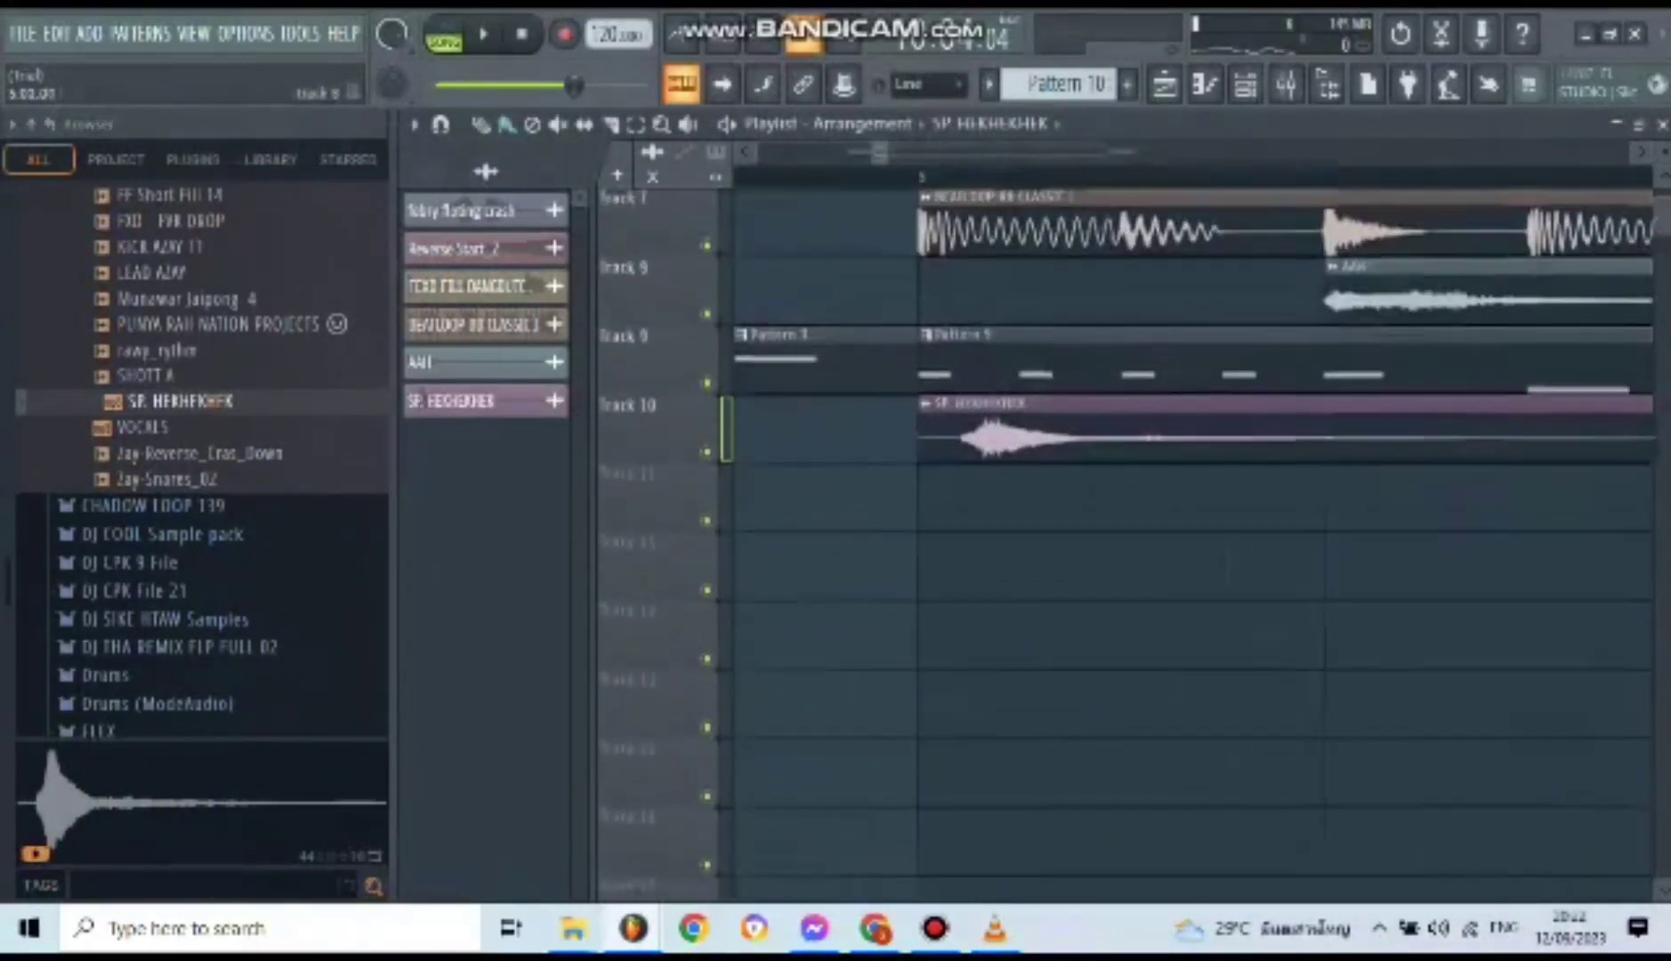